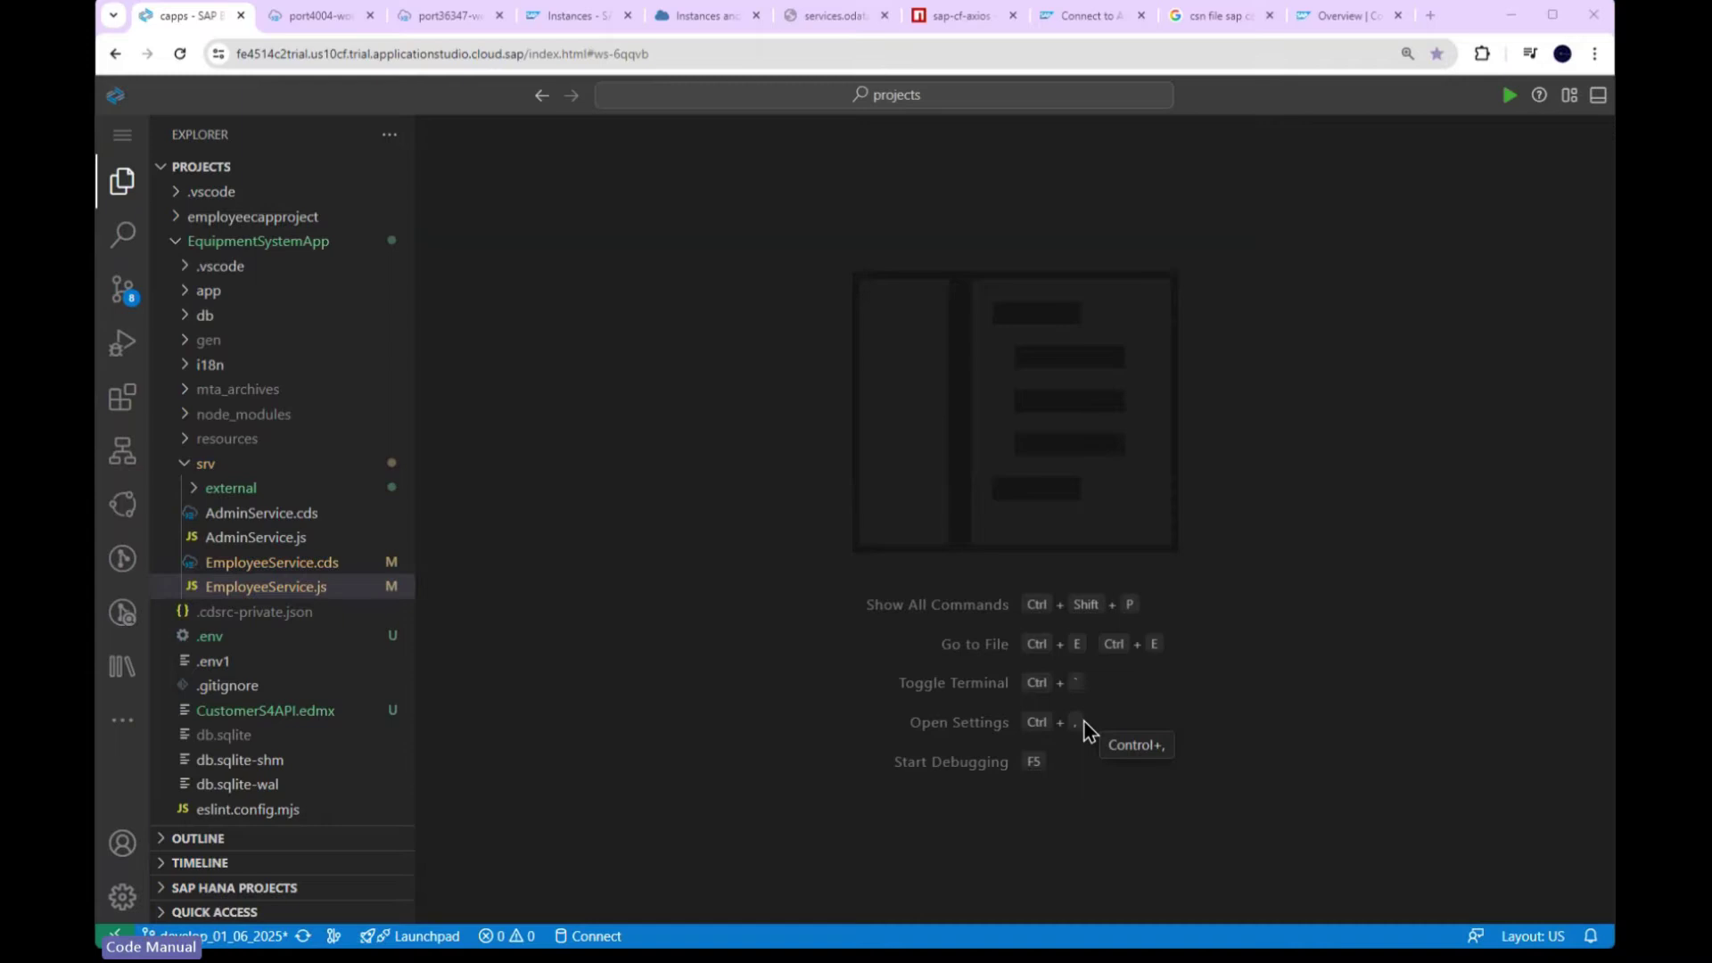
Step: Switch to SAP BTP Cockpit, search the Service Marketplace for "Autosca" and open the Application Autoscaler service details
left_click(1455, 26)
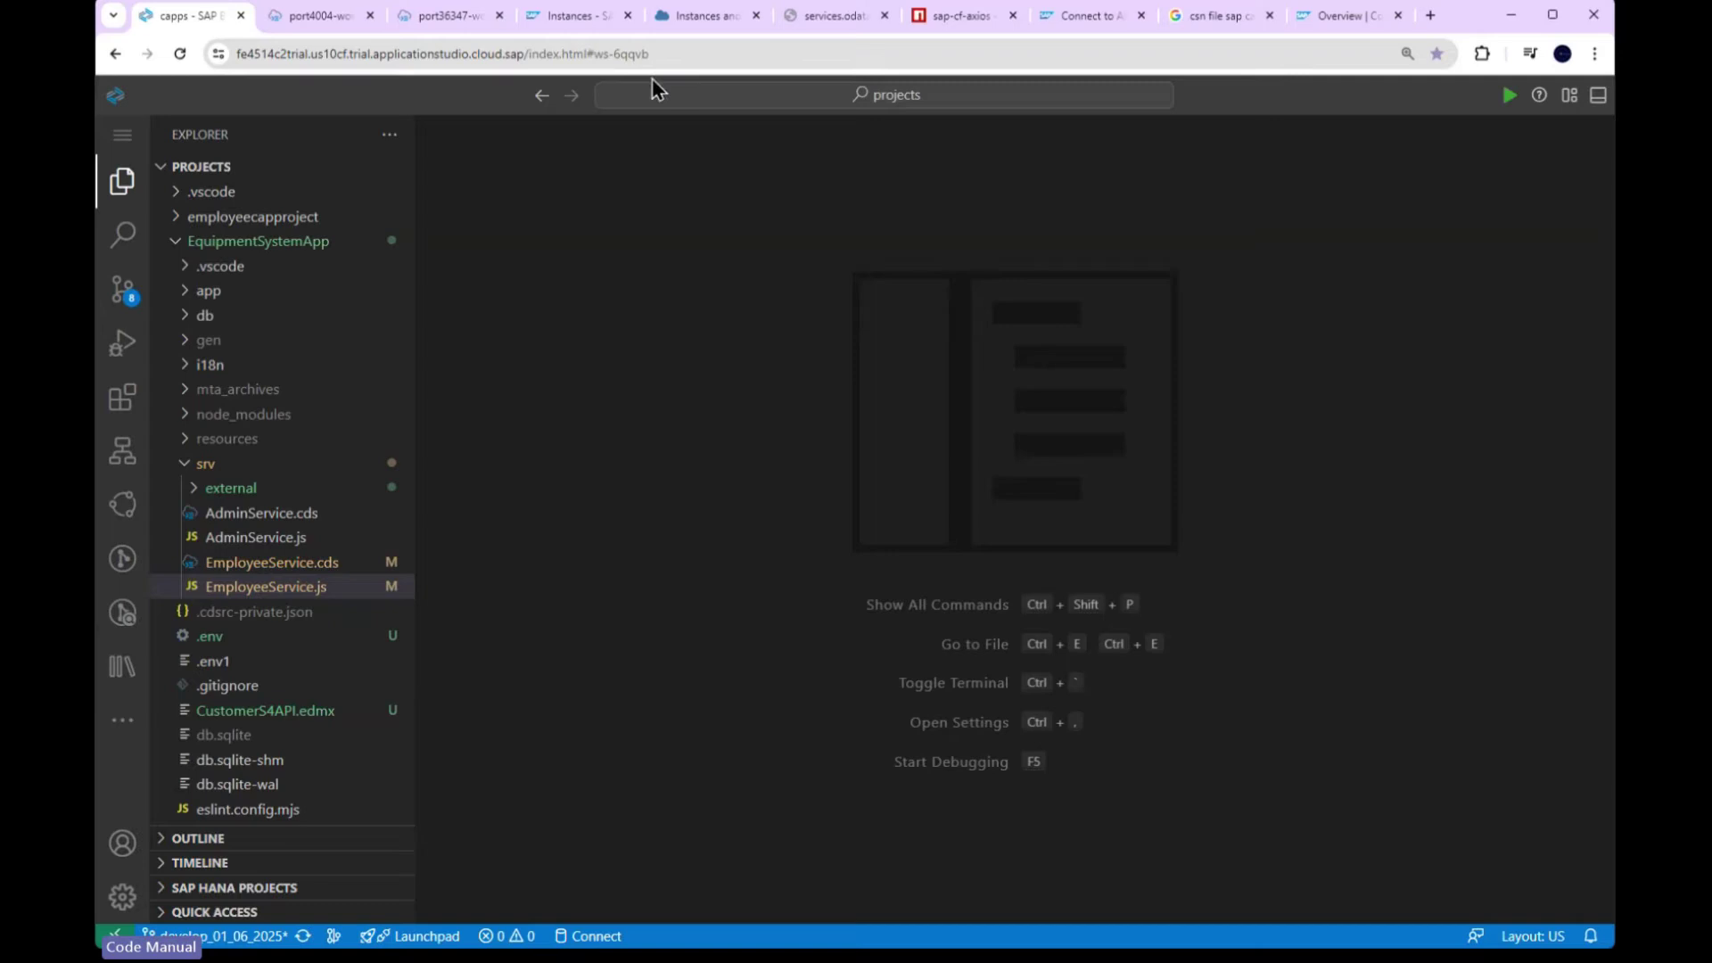
left_click(670, 18)
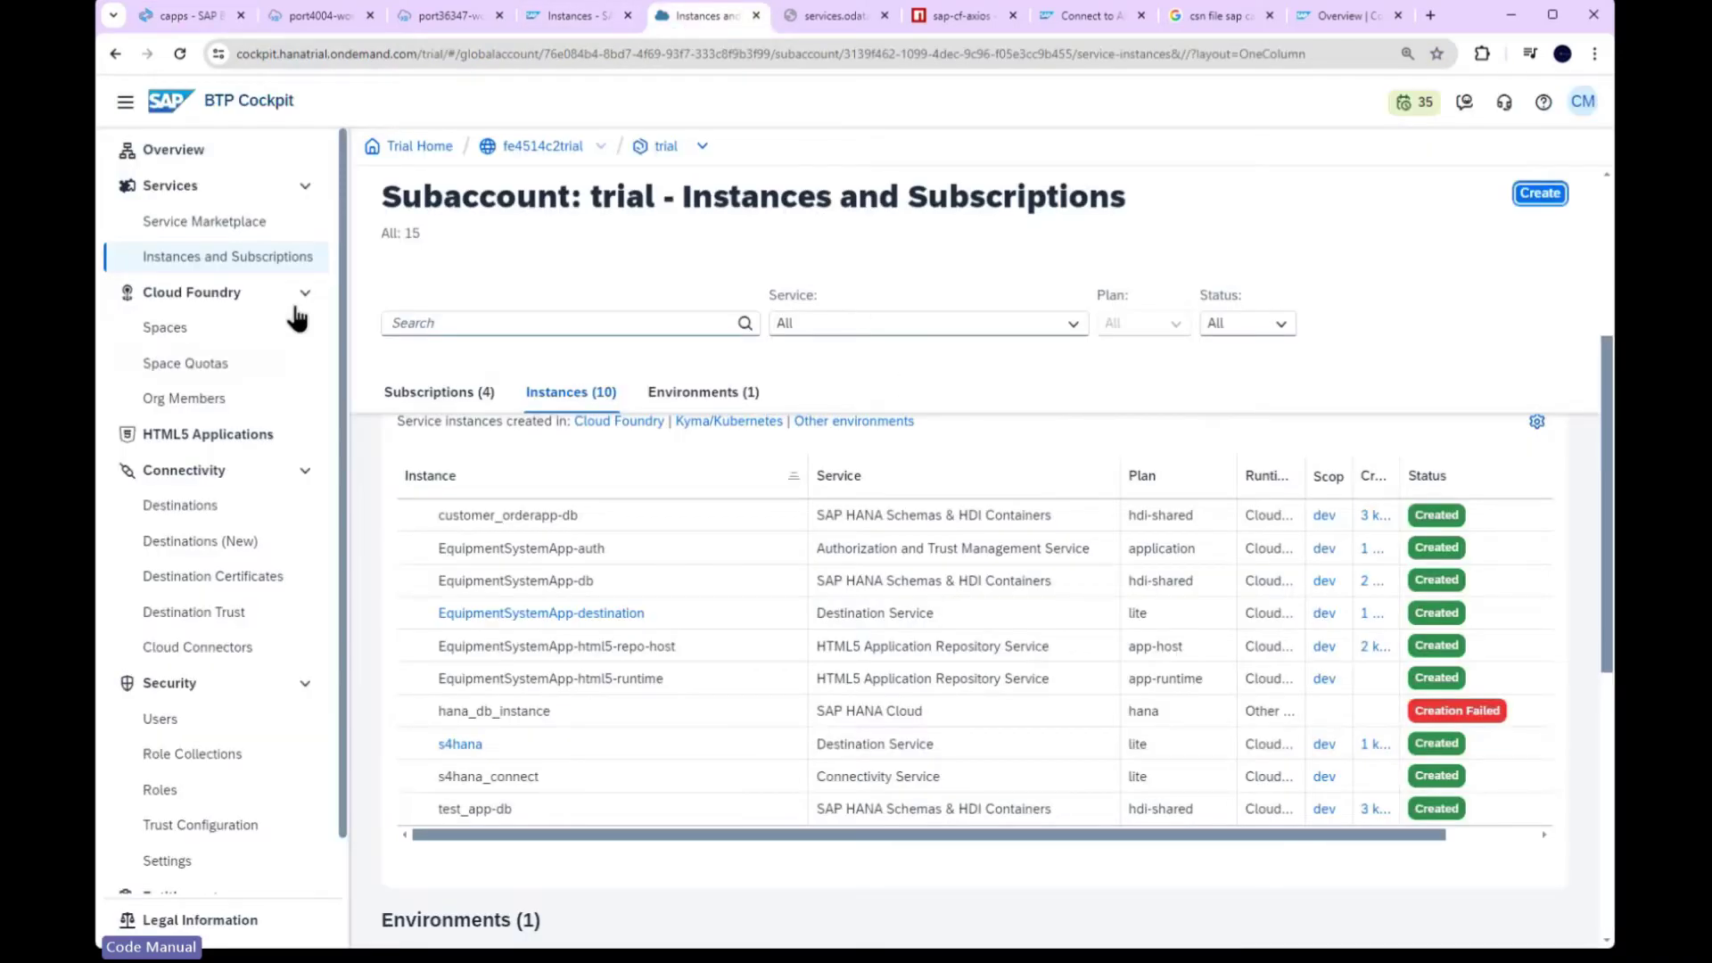
left_click(237, 228)
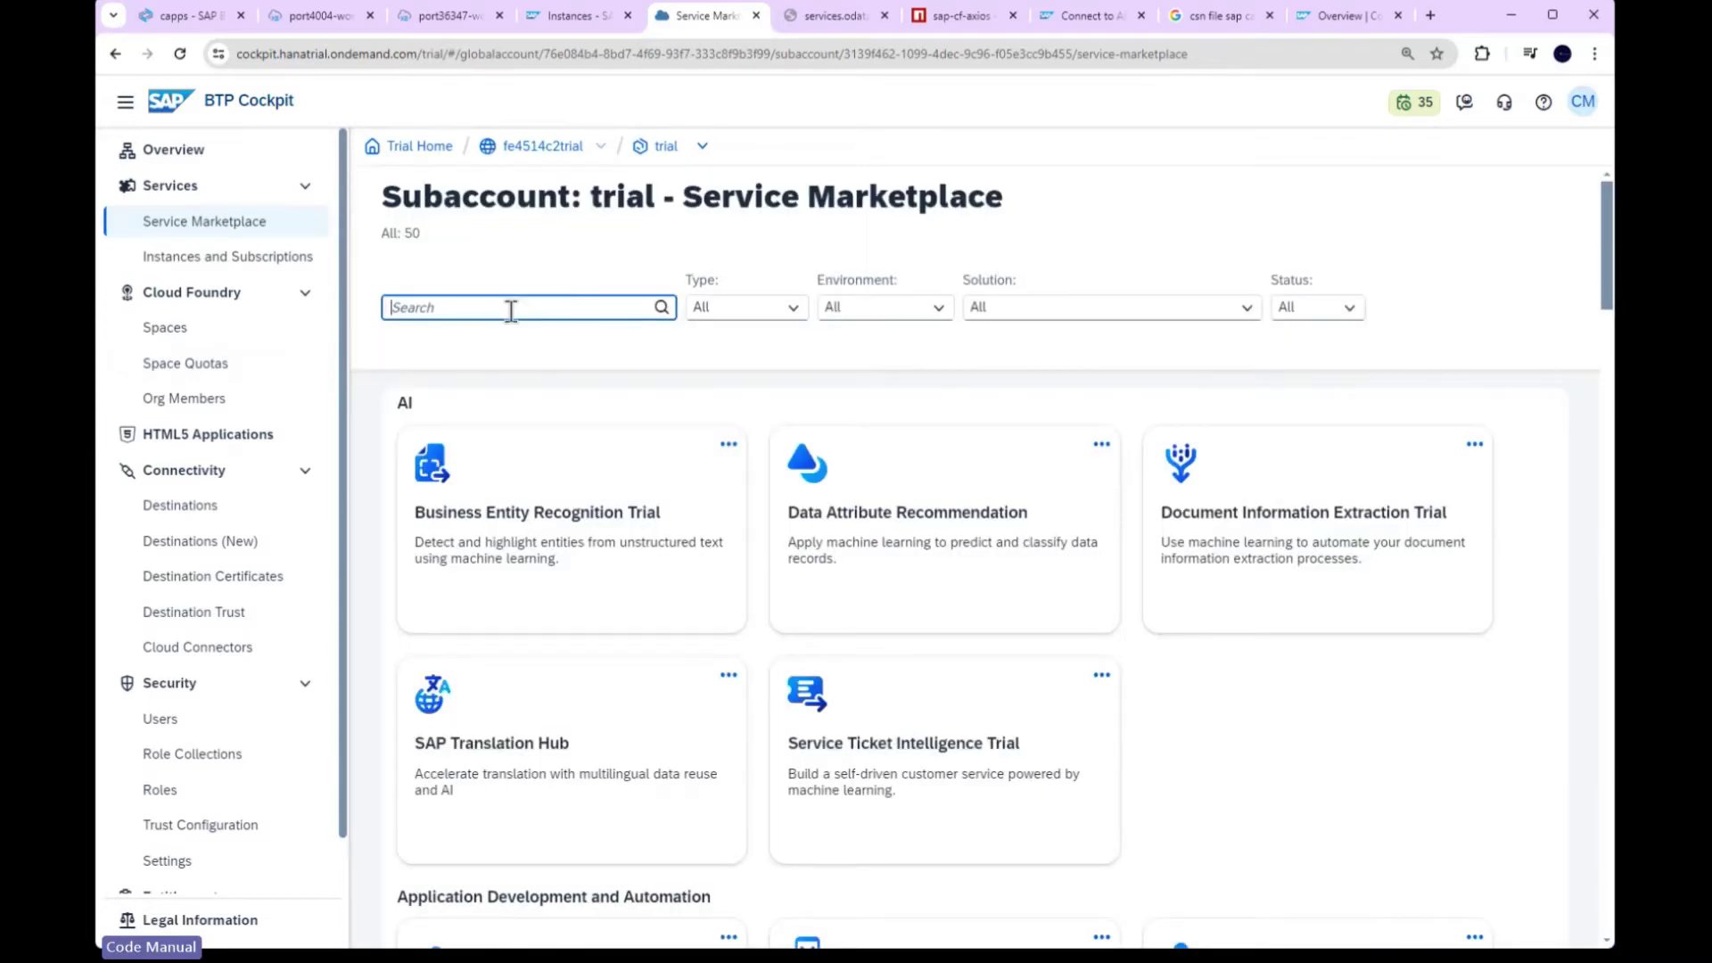
type("Autosca")
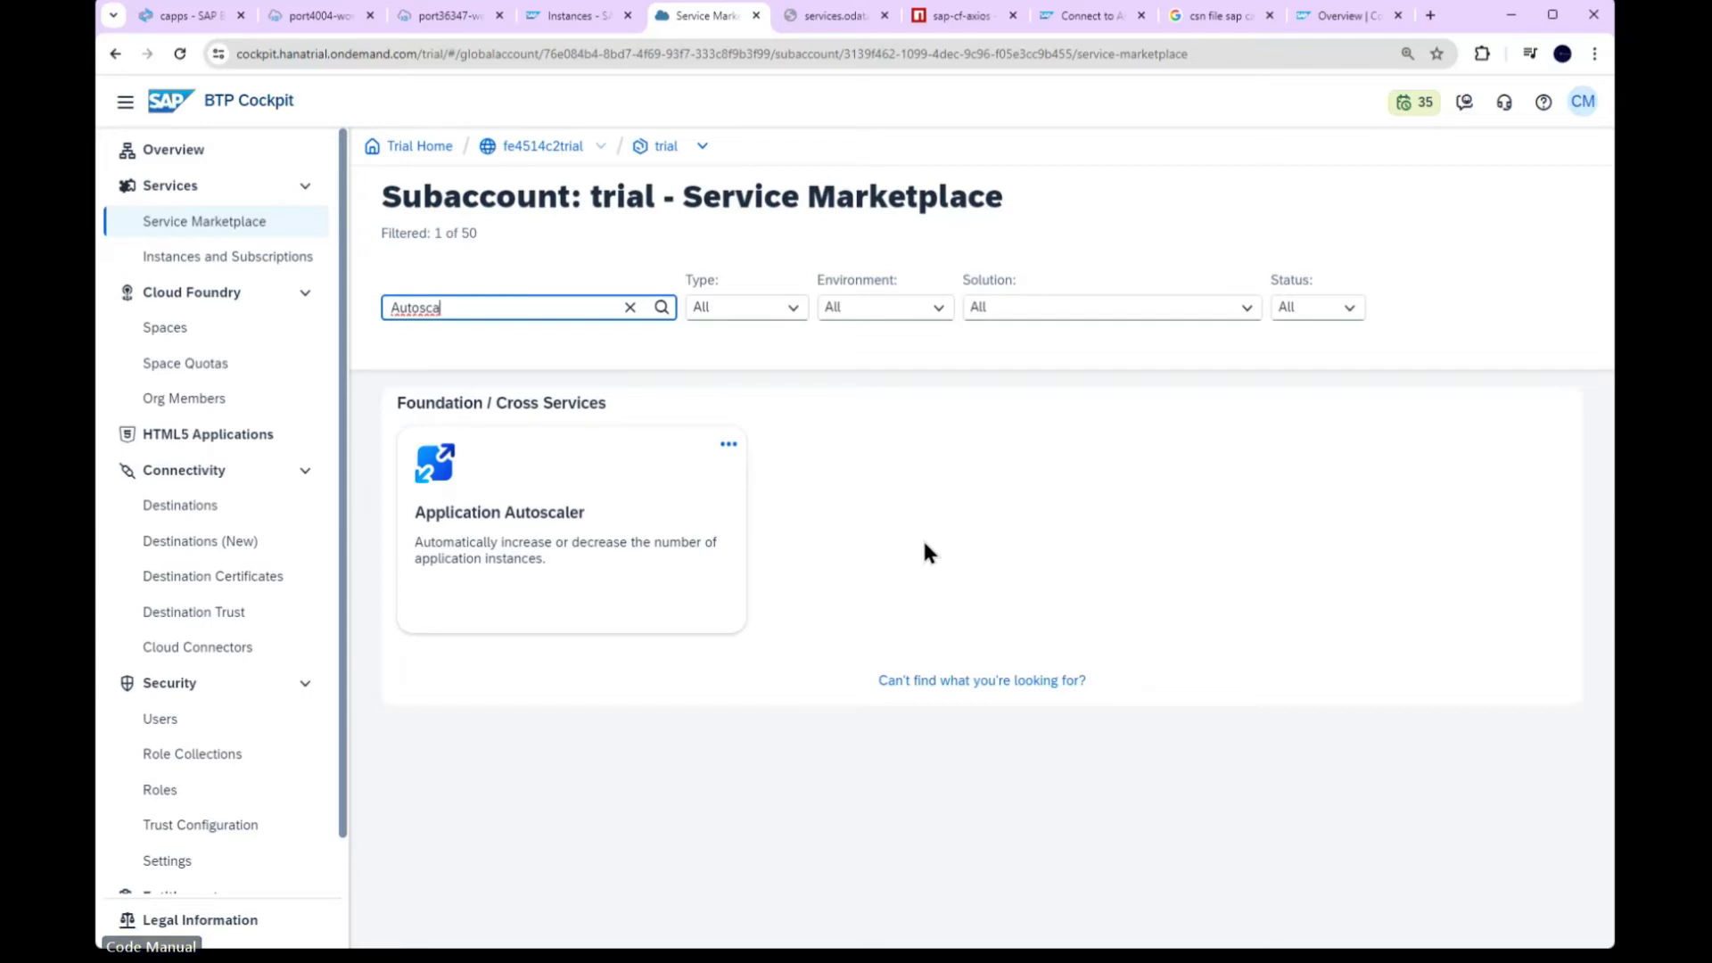
left_click(565, 526)
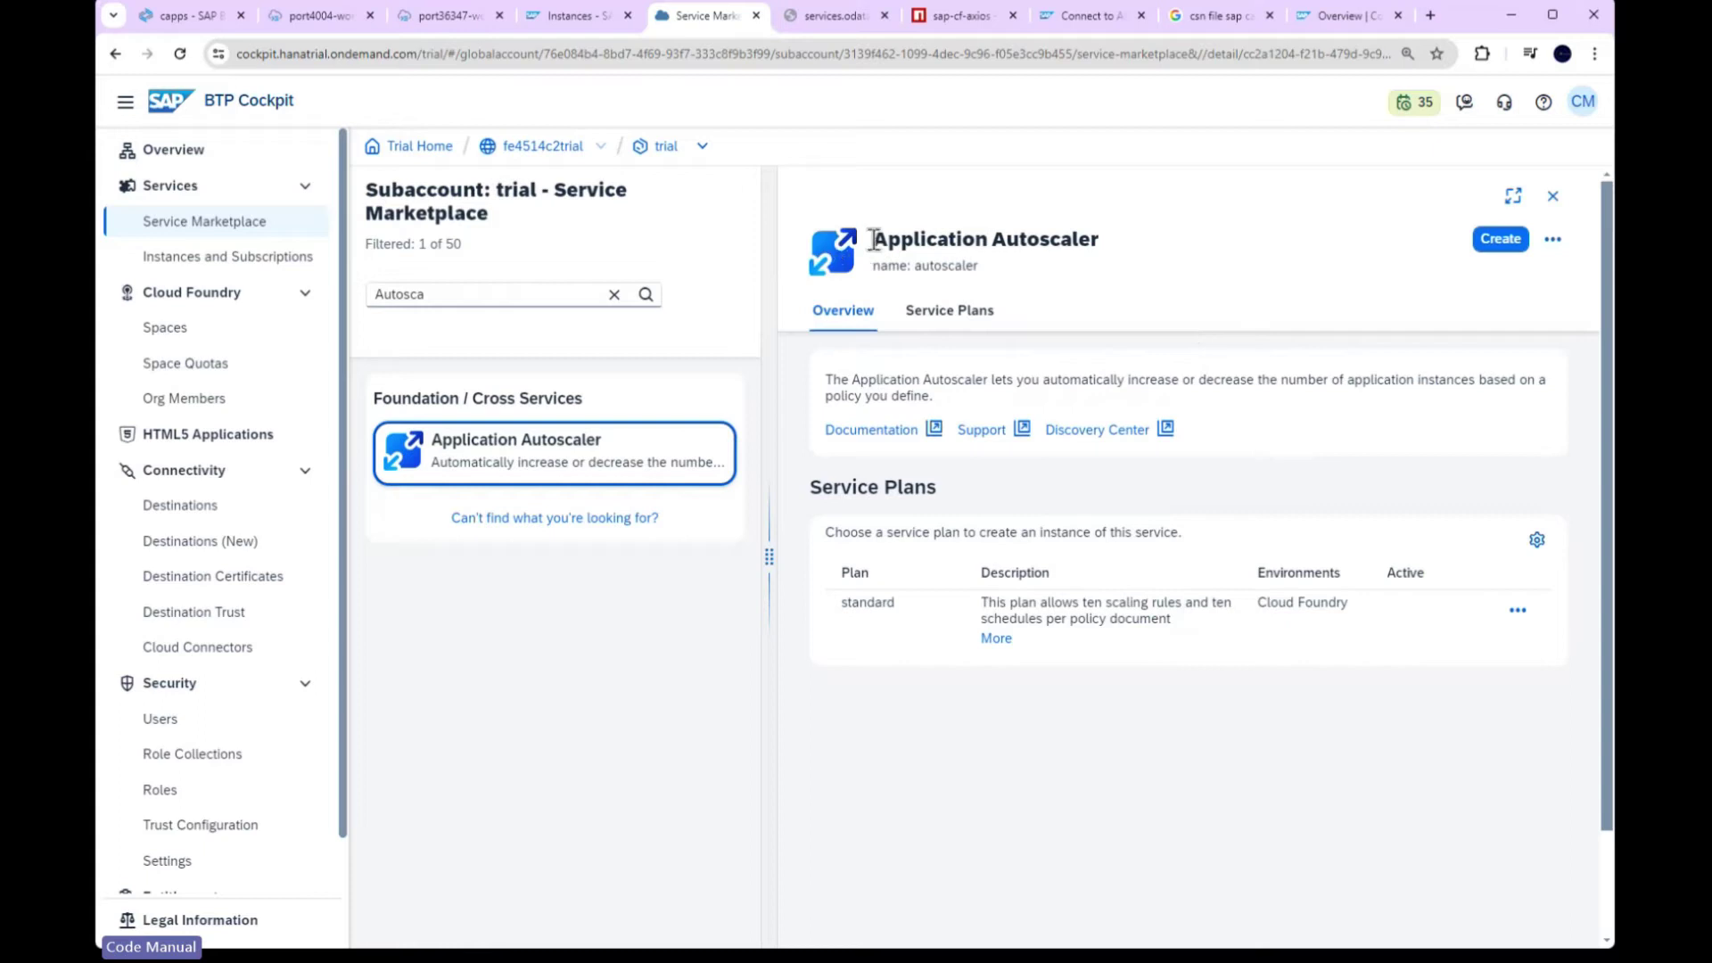
Step: Search Google in a new browser tab for "application autoscaler btp"
left_click_drag(873, 239, 1114, 237)
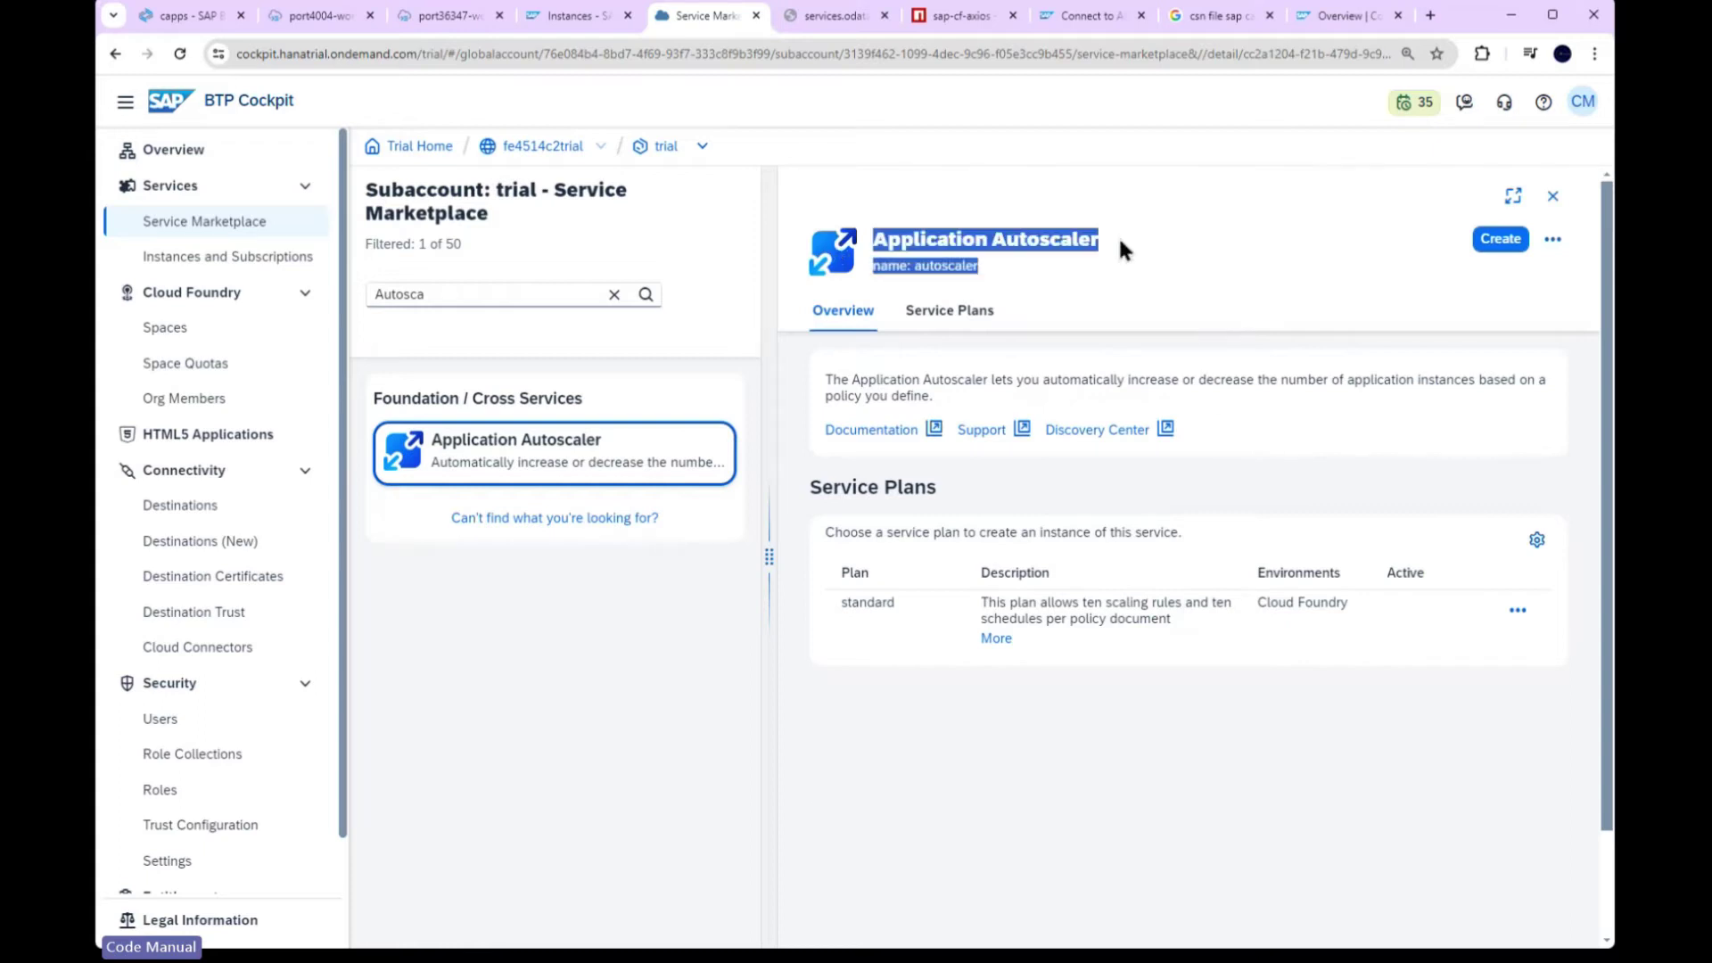
left_click(1428, 17)
left_click(1182, 58)
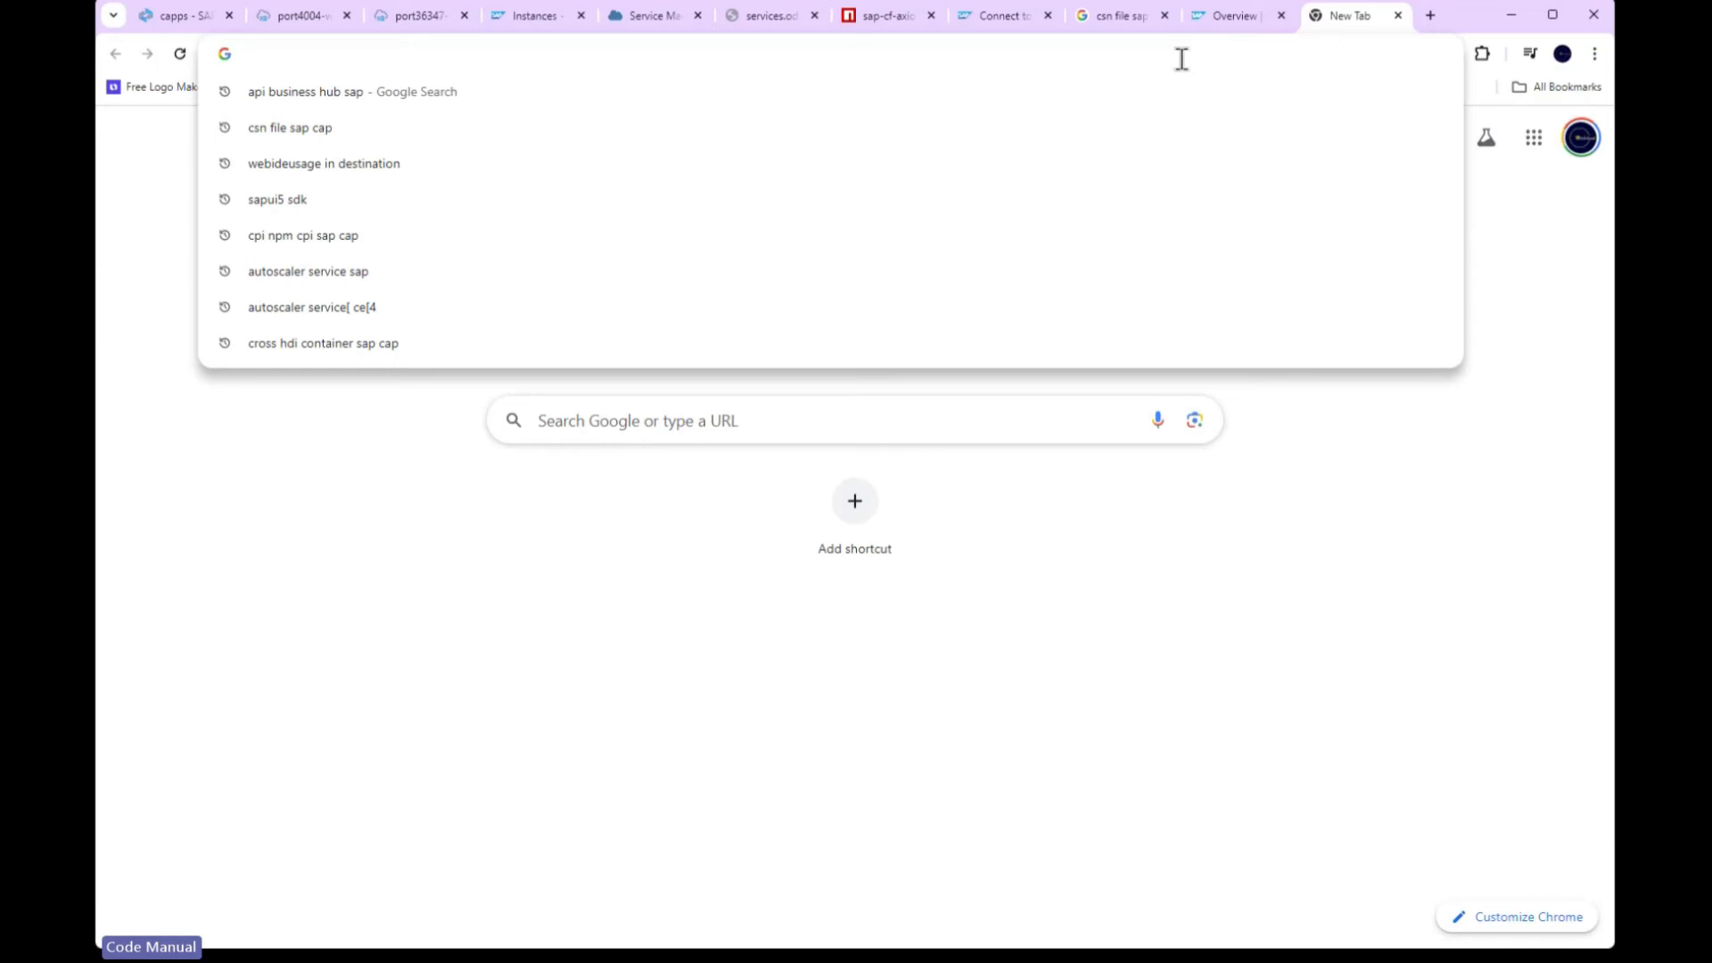
type("Application ")
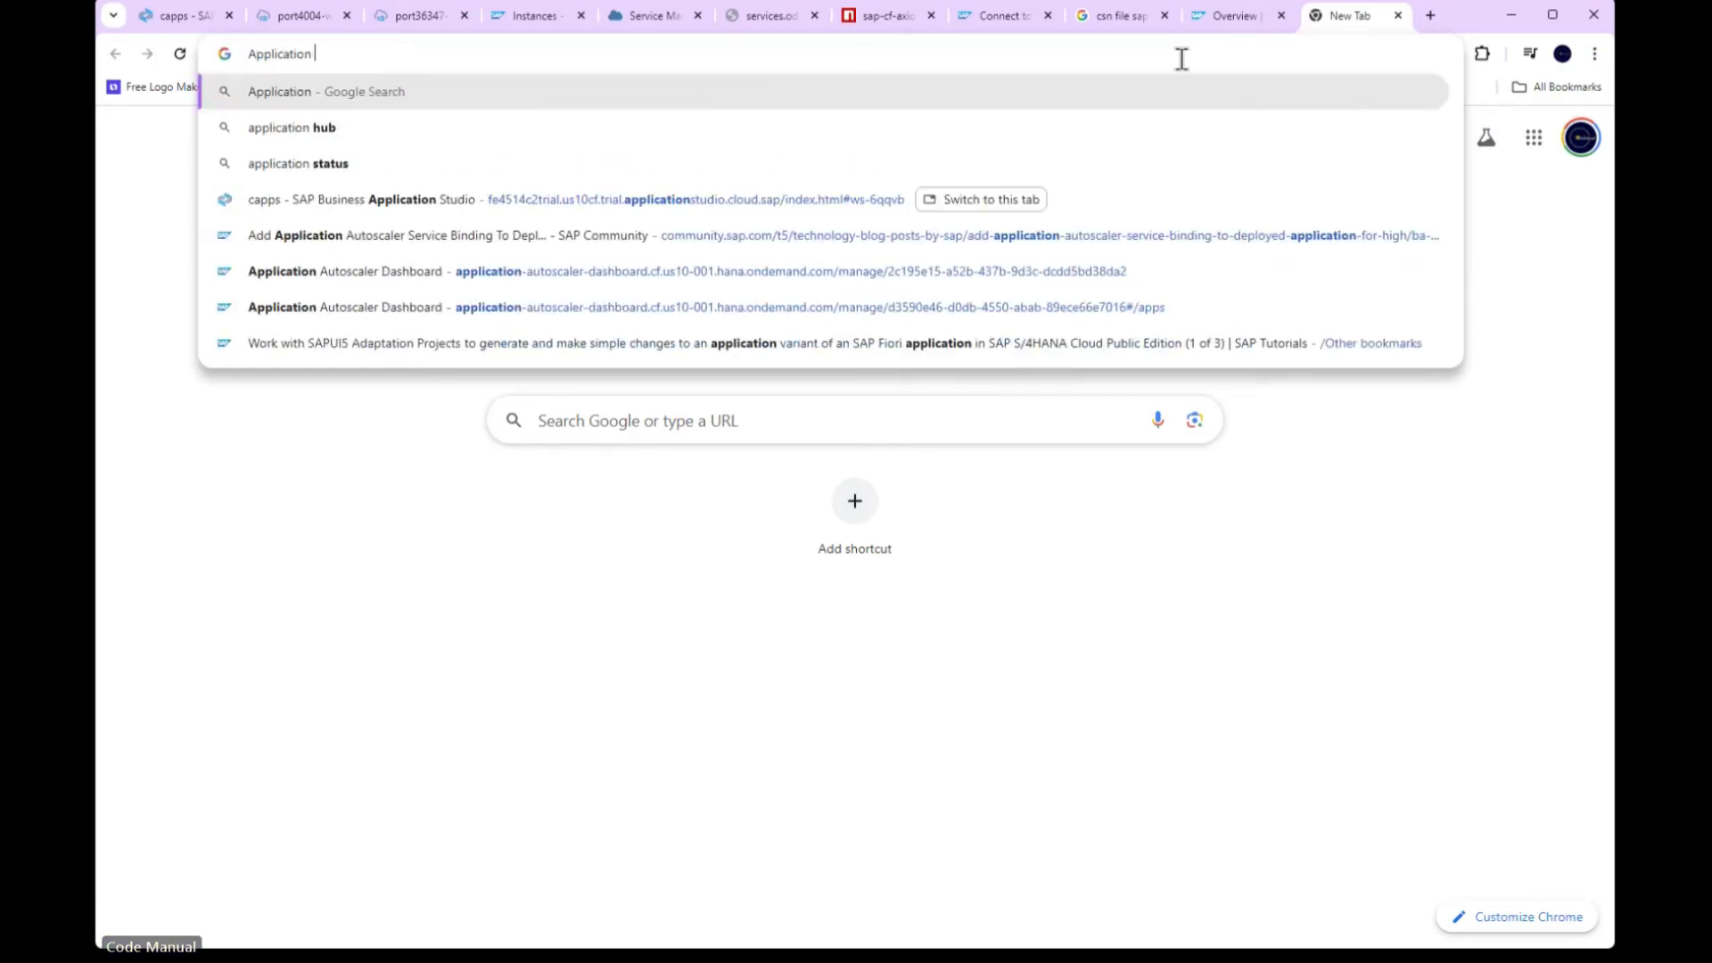
type("Autoscaler")
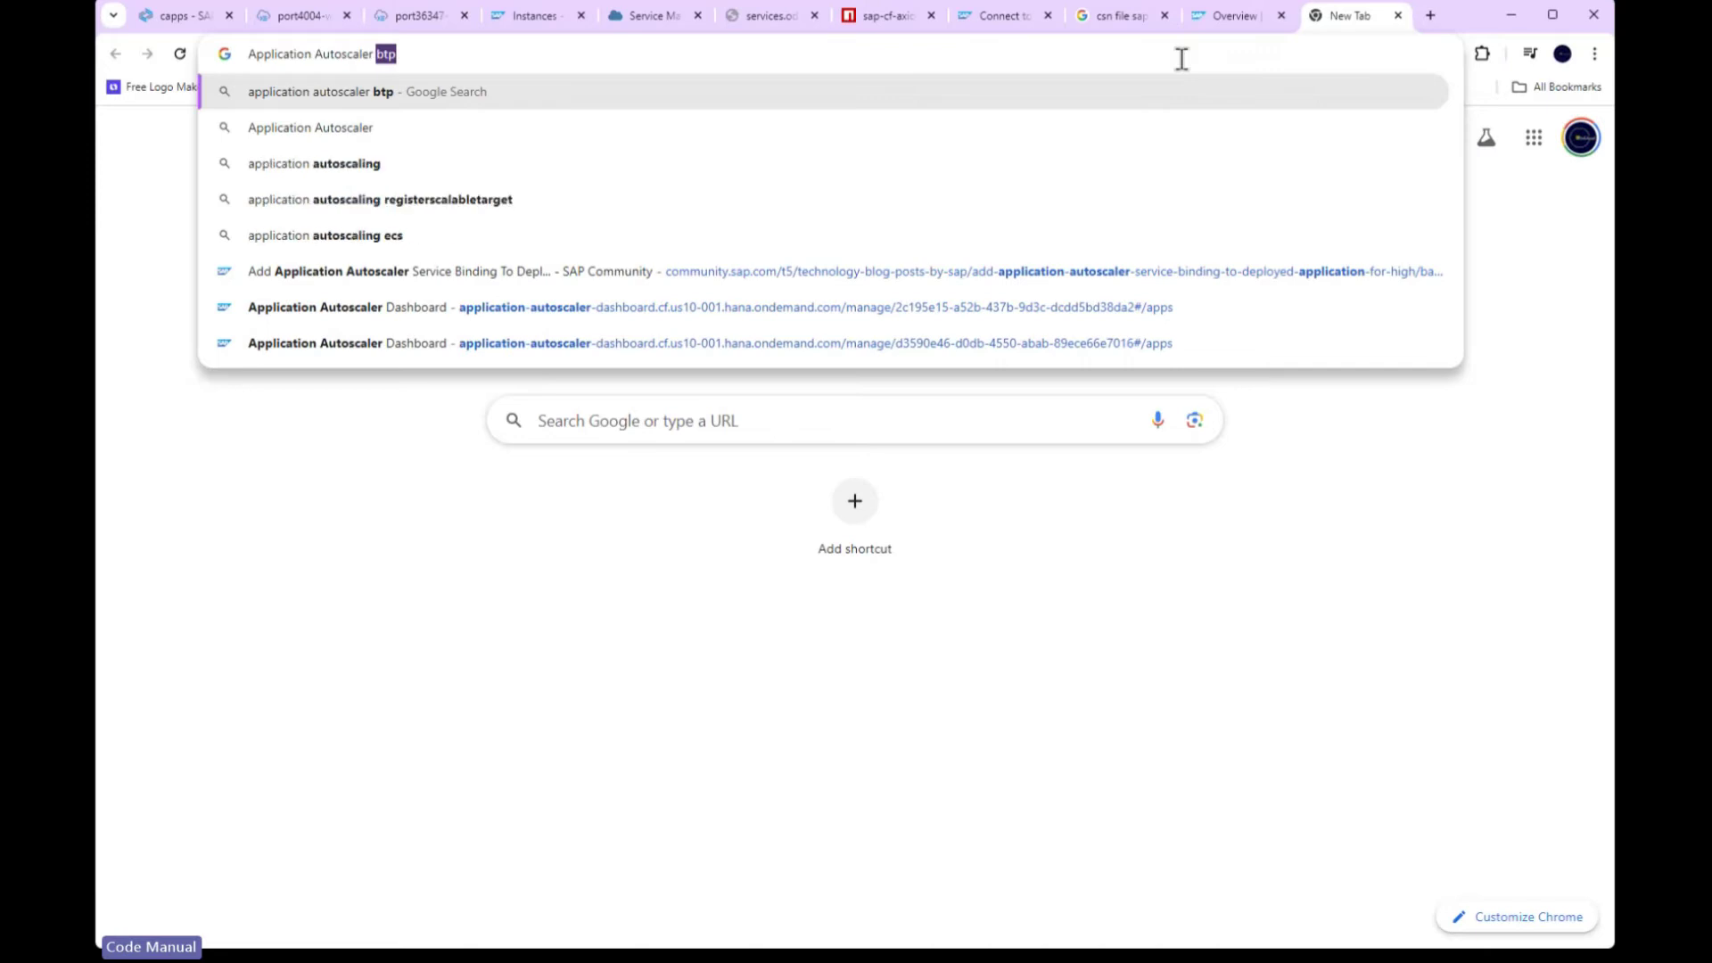
key("Return")
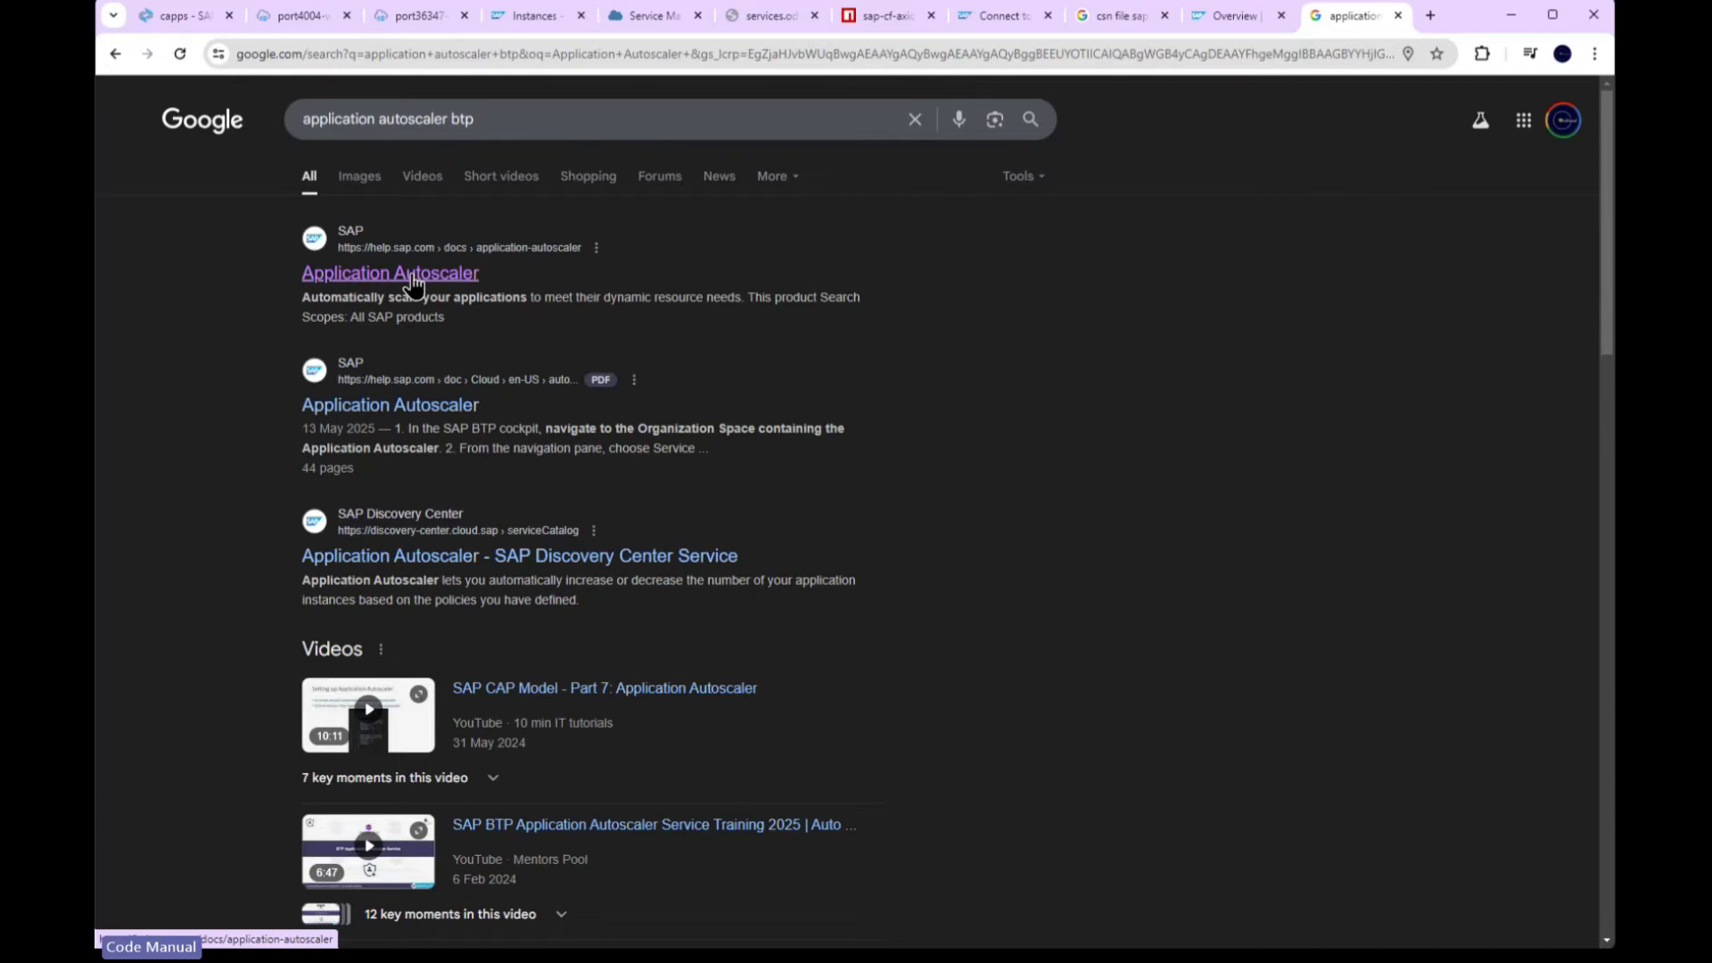
Step: Open the SAP Help Application Autoscaler PDF guide from the search results and enlarge it to 150%
left_click(412, 277)
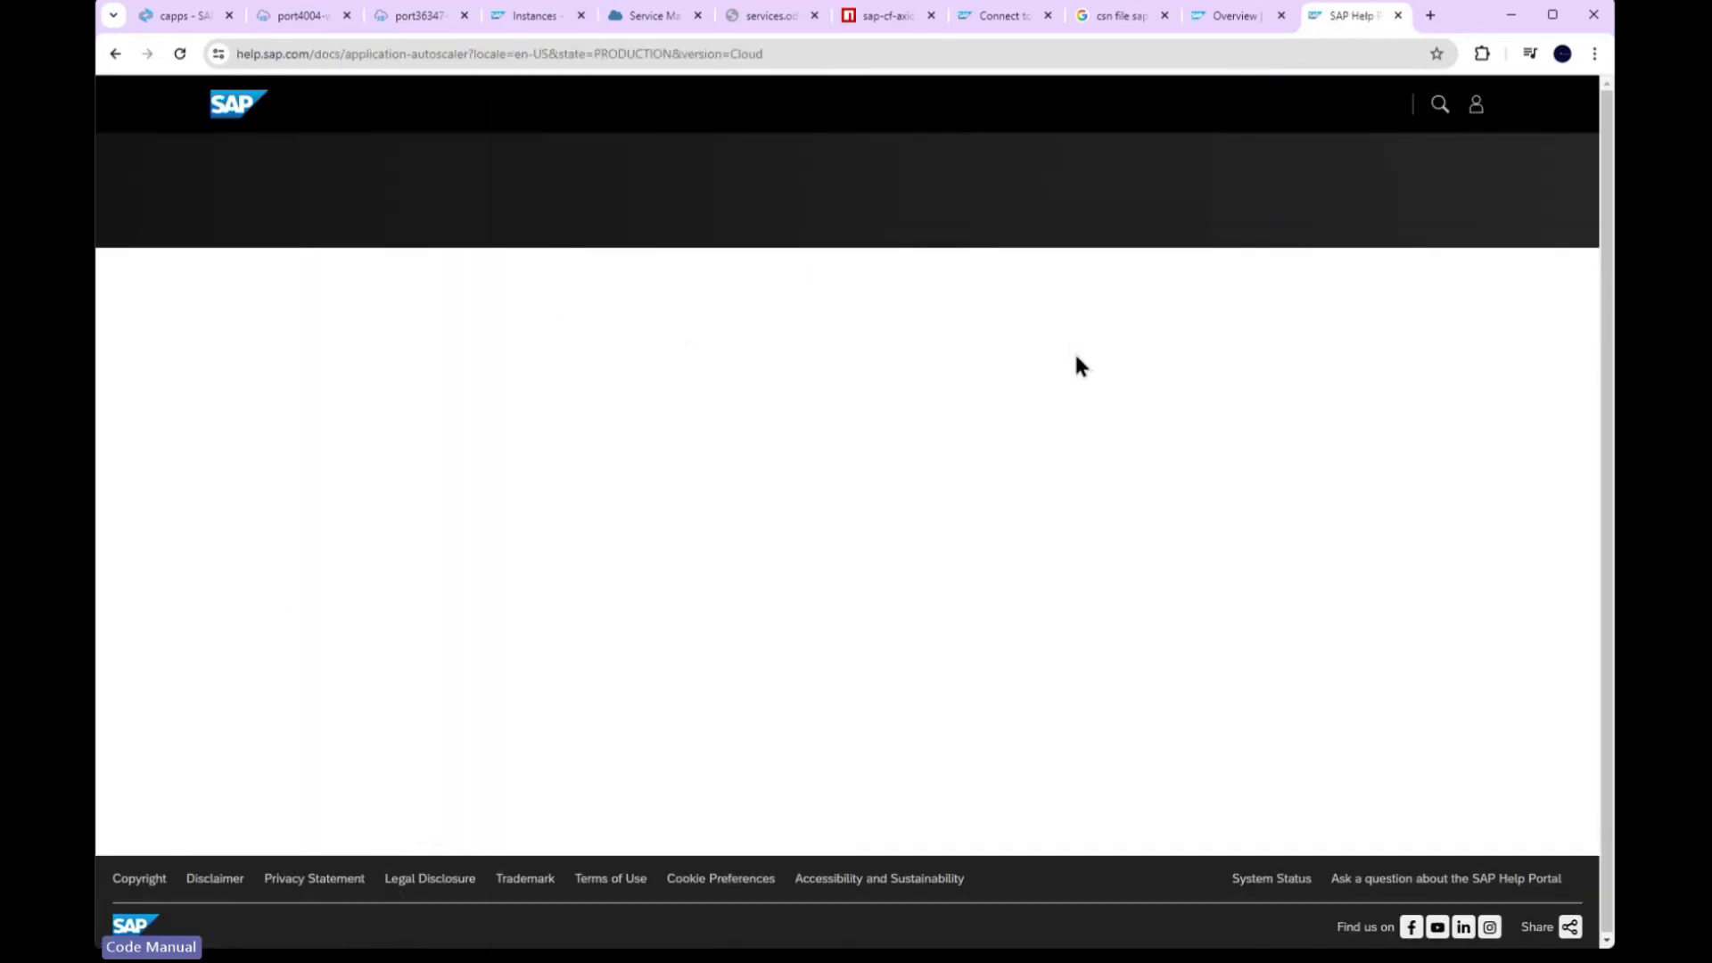
left_click(115, 54)
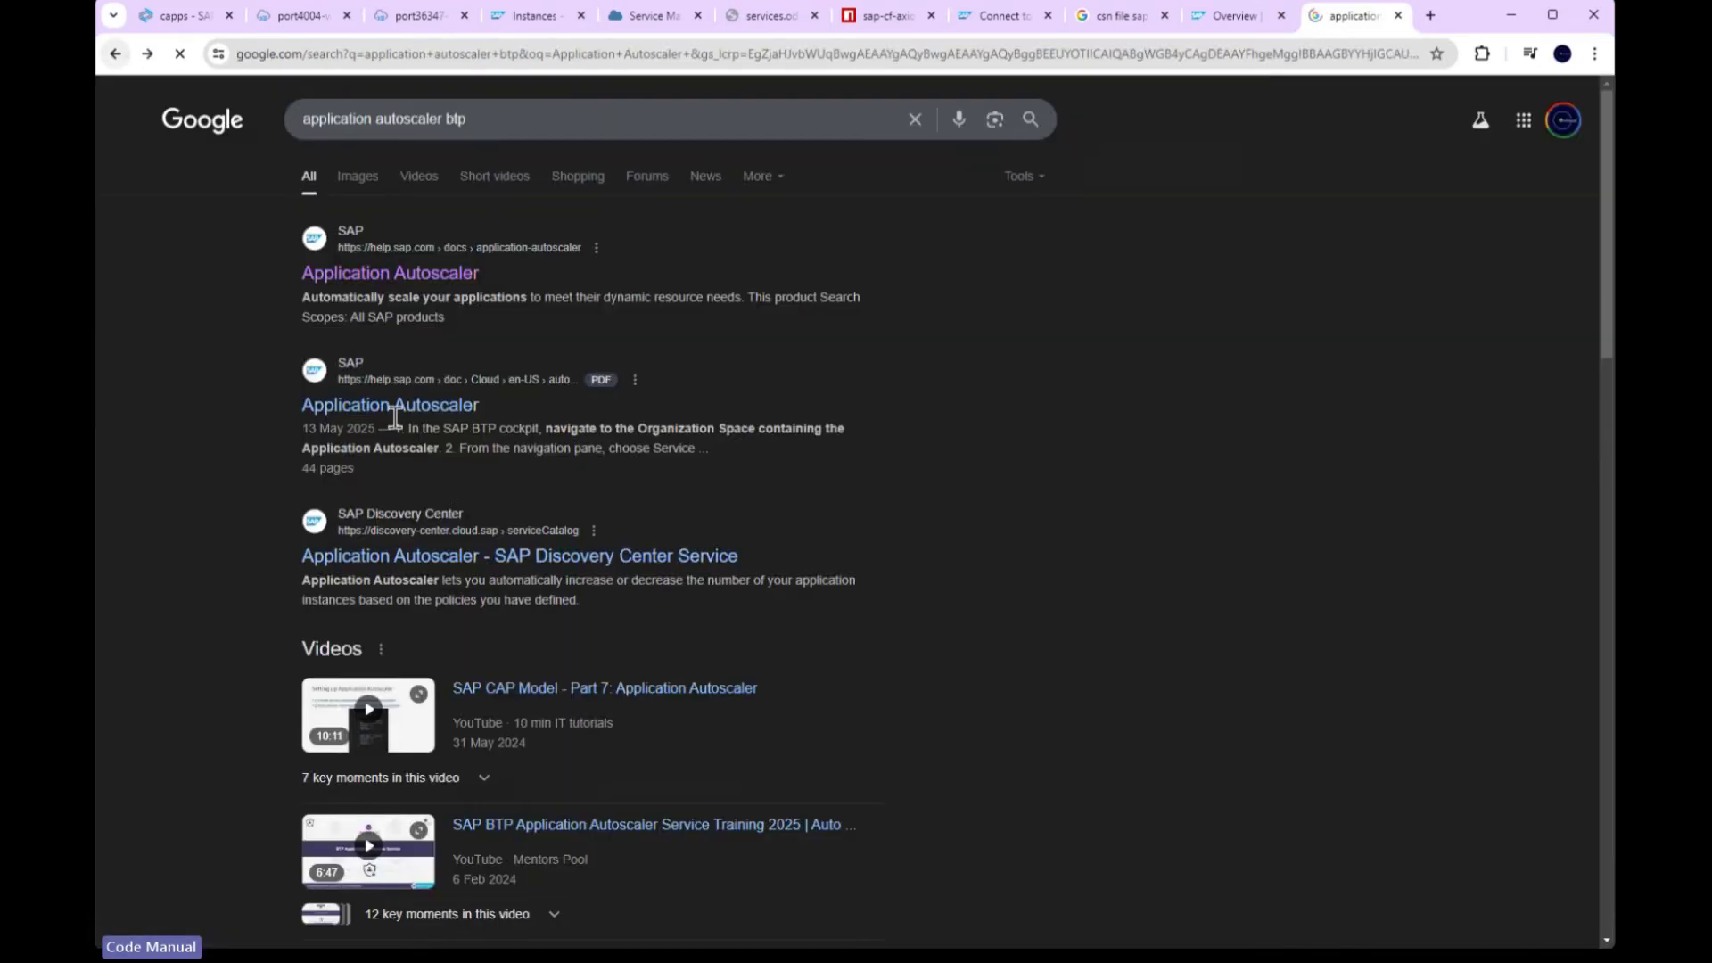
left_click(395, 408)
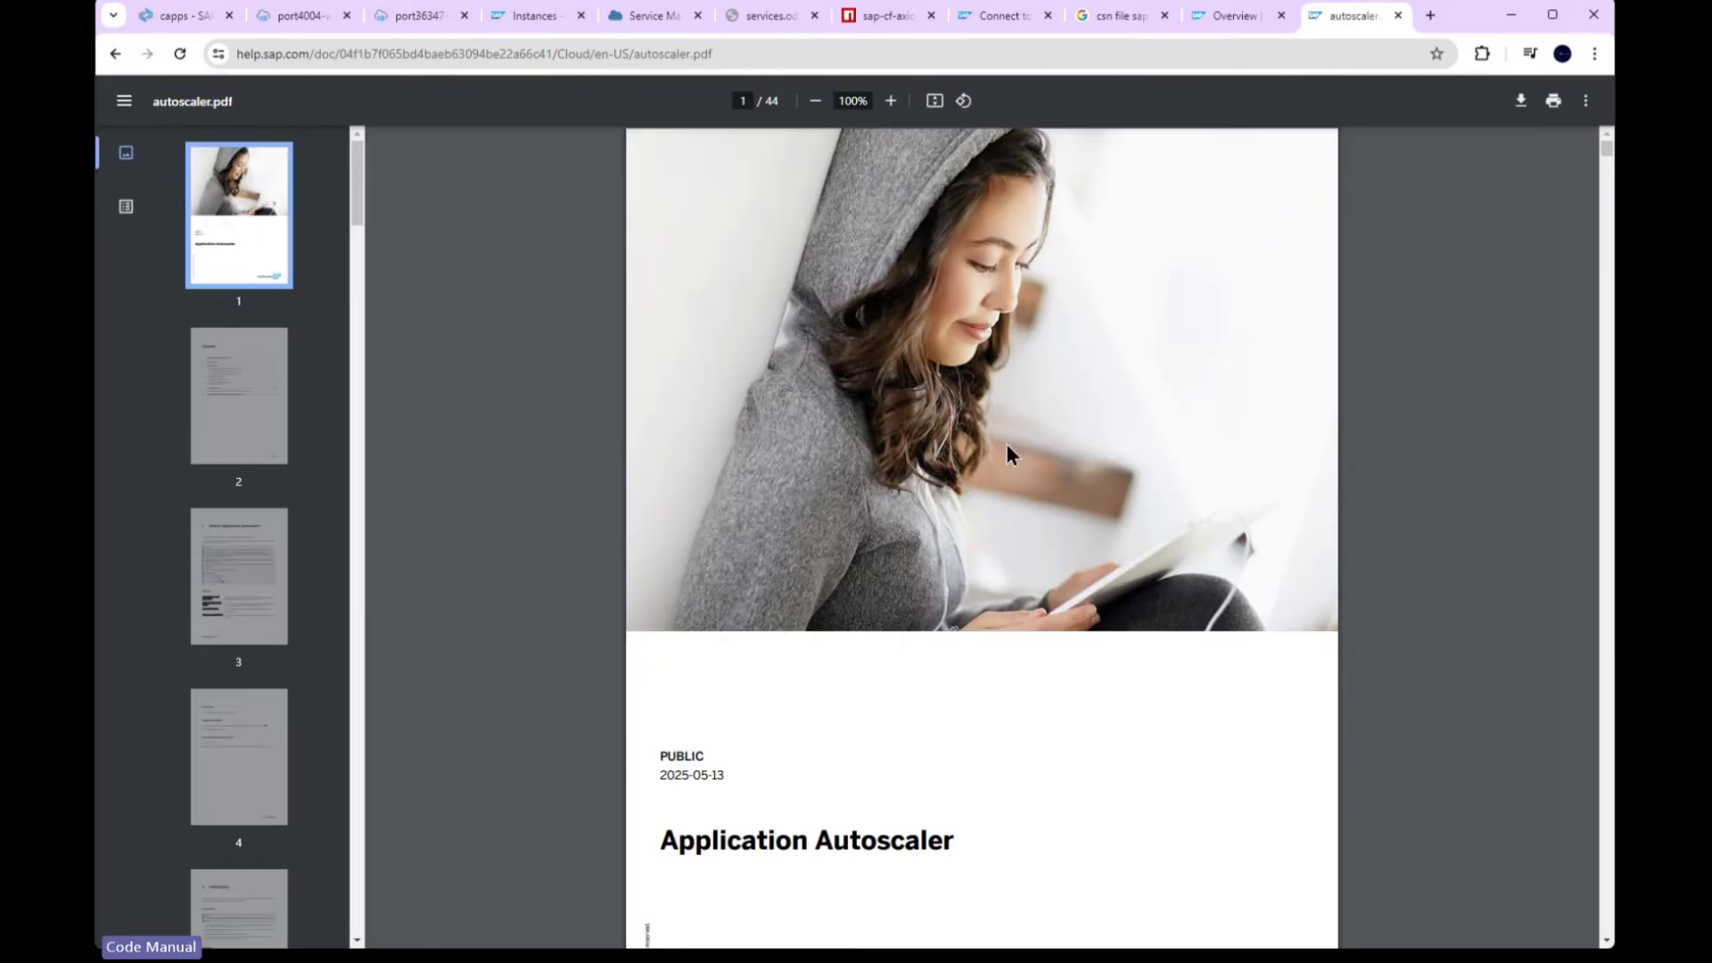
scroll(1021, 580, "down", 5)
scroll(999, 473, "down", 3)
scroll(999, 486, "down", 5)
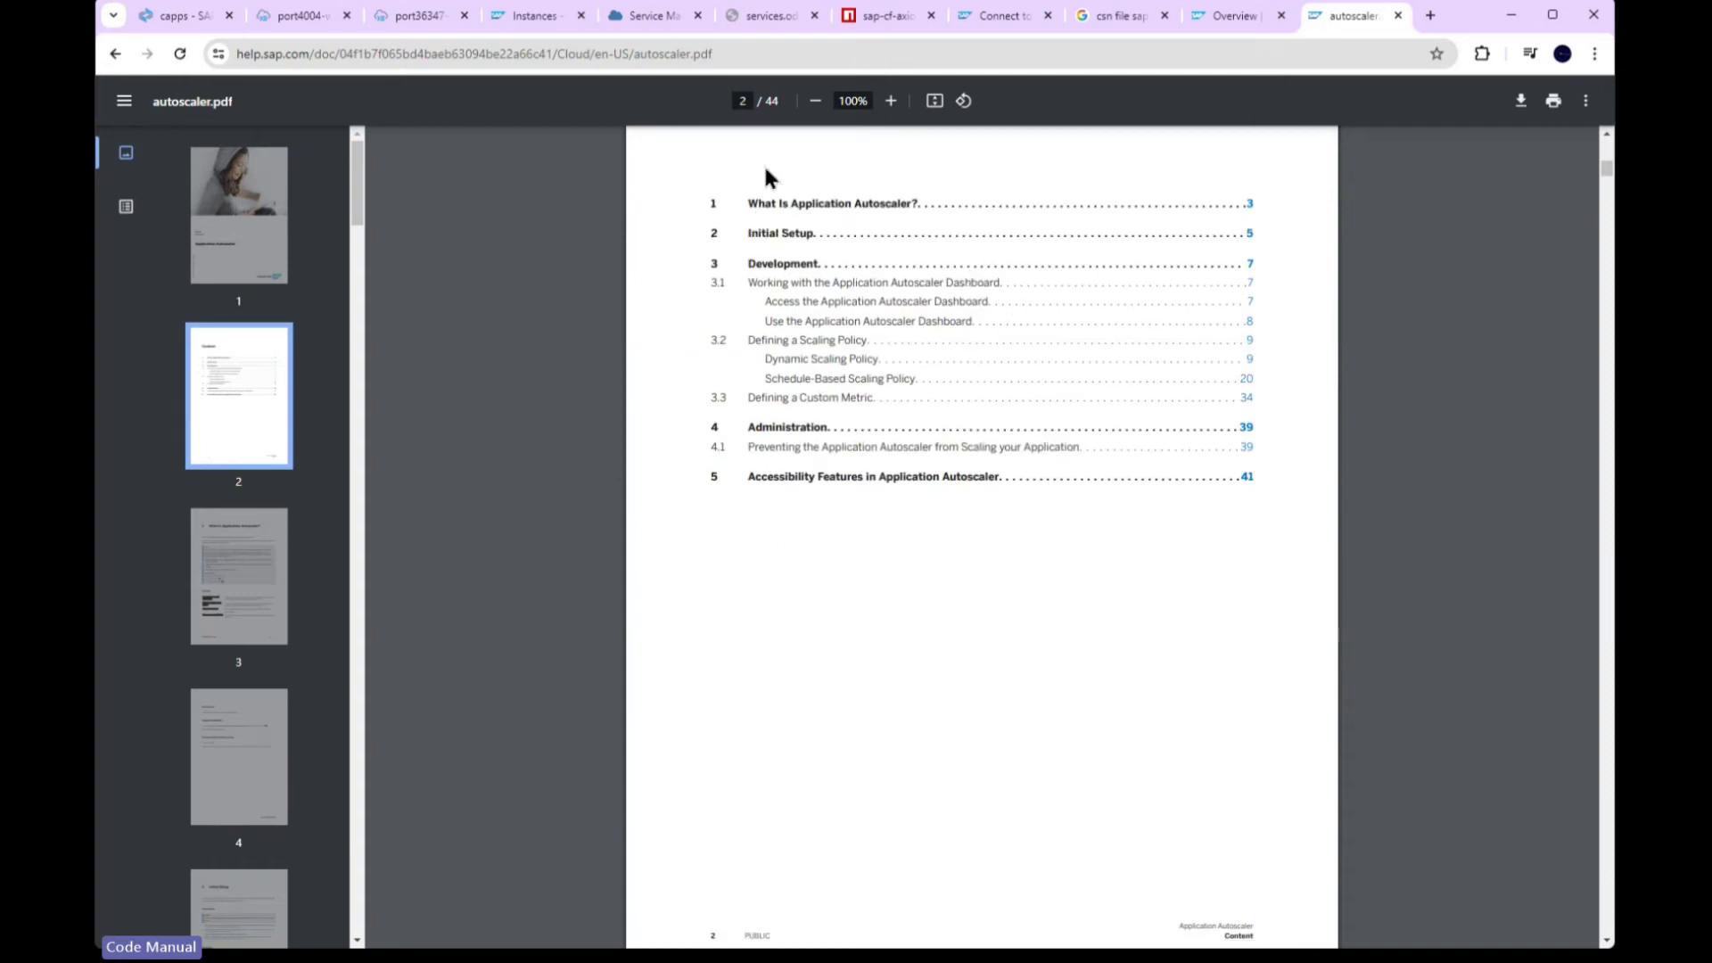
left_click(890, 101)
left_click(890, 101)
left_click(890, 101)
Step: Read the guide's "What Is Application Autoscaler?" chapter, including its introduction and features
scroll(1177, 668, "down", 5)
scroll(1176, 672, "down", 10)
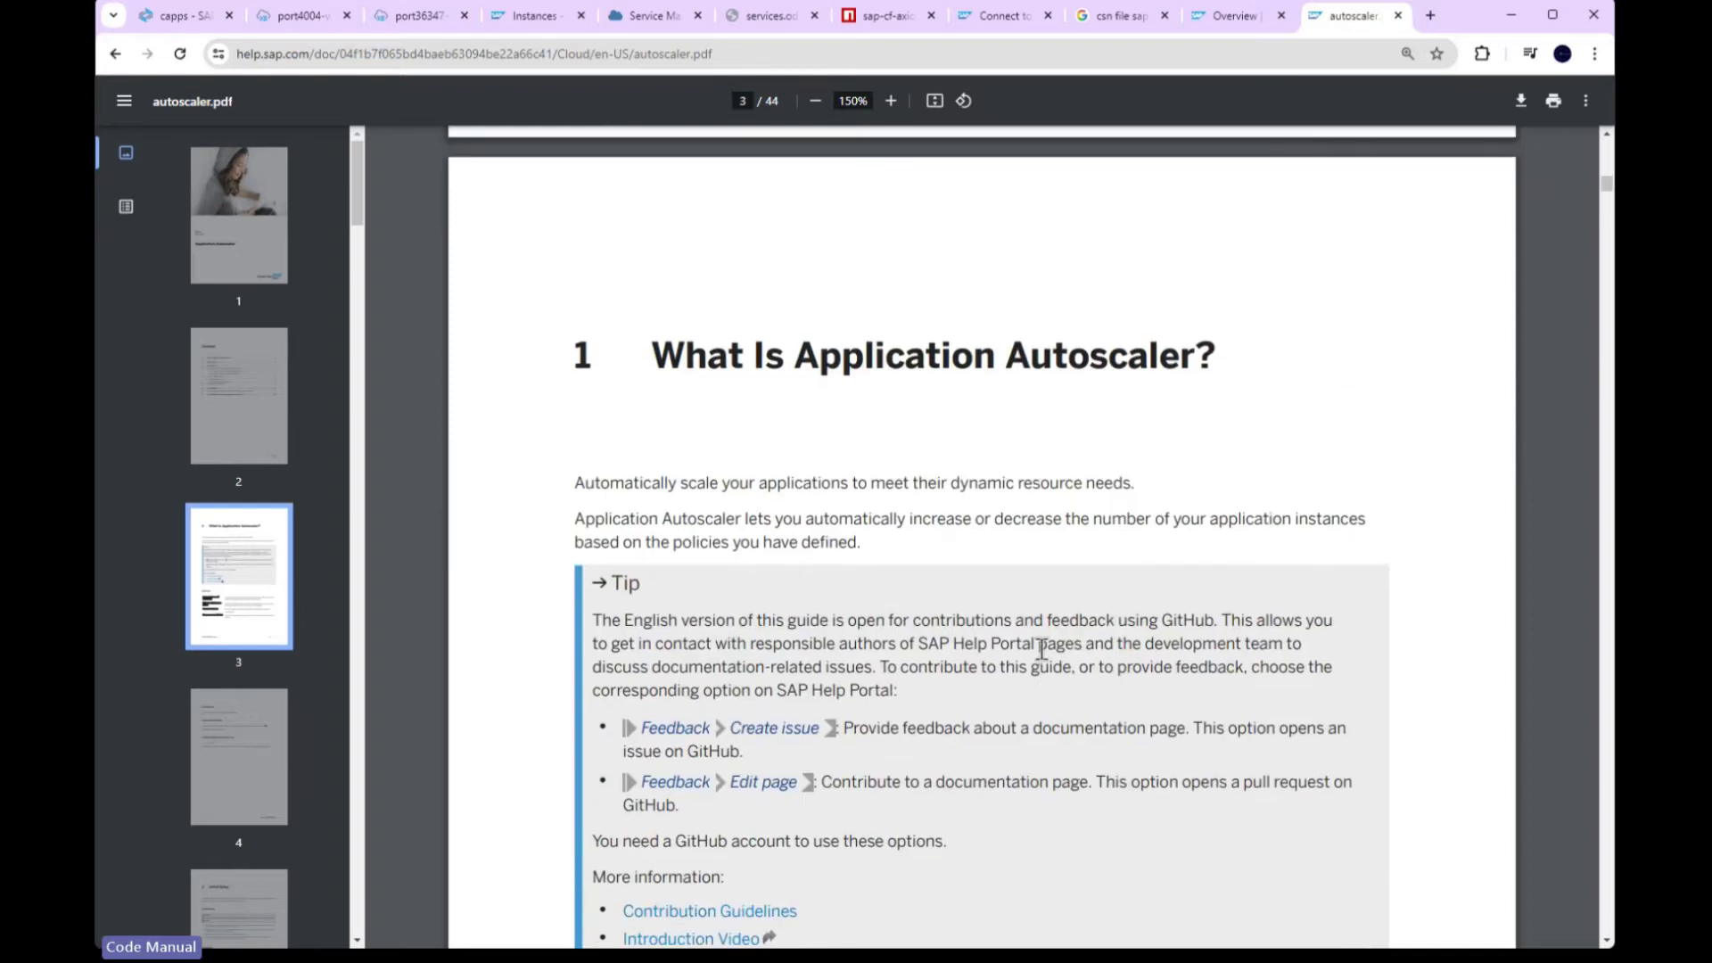
left_click_drag(575, 330, 1134, 326)
left_click(871, 390)
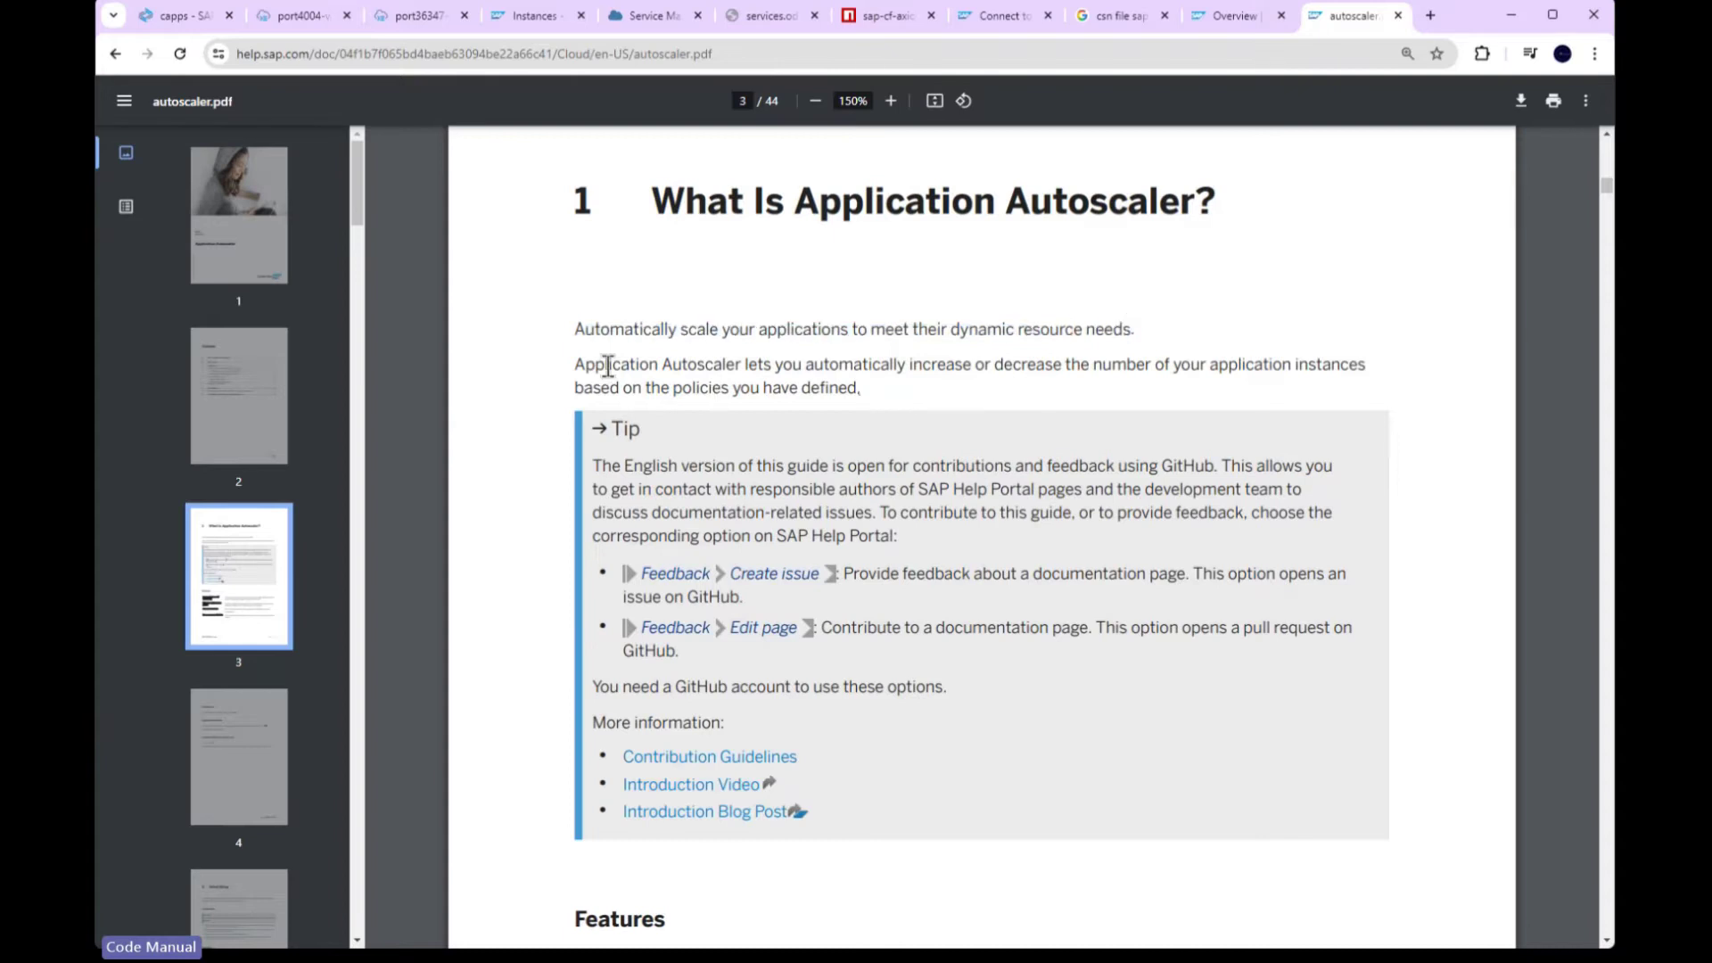
left_click_drag(569, 363, 902, 373)
scroll(1004, 599, "down", 9)
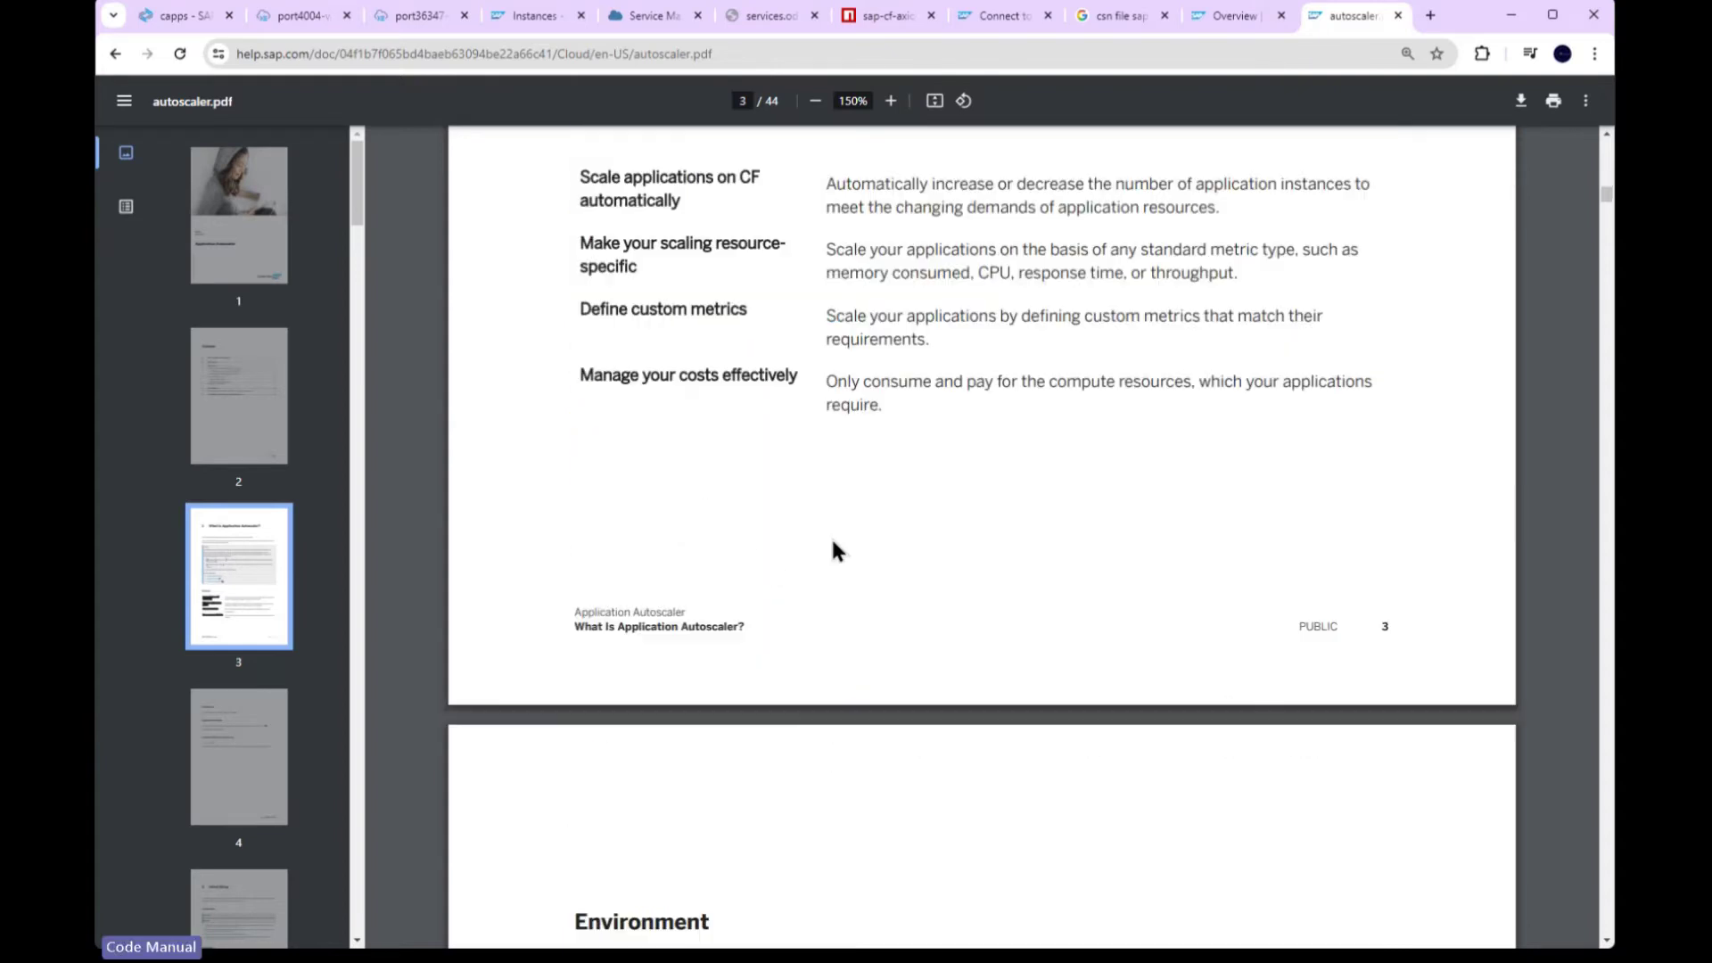
scroll(969, 614, "down", 20)
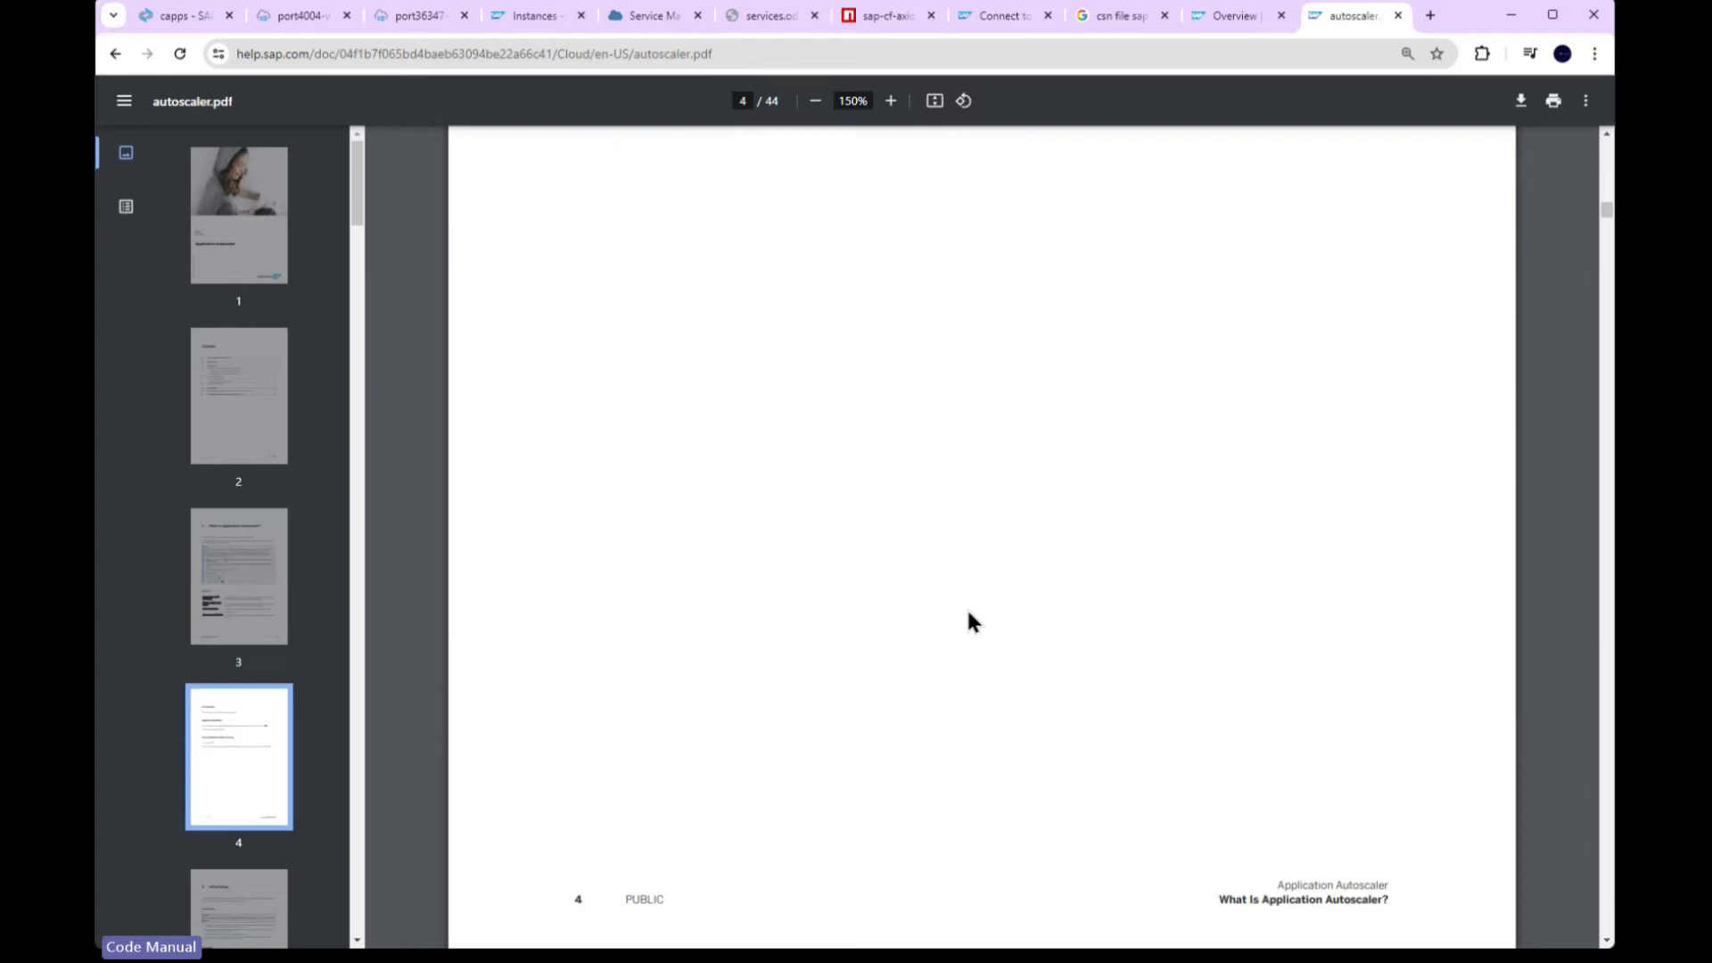
Step: Review the guide's Initial Setup procedure for creating an autoscaler instance and binding it to an application
scroll(734, 546, "down", 10)
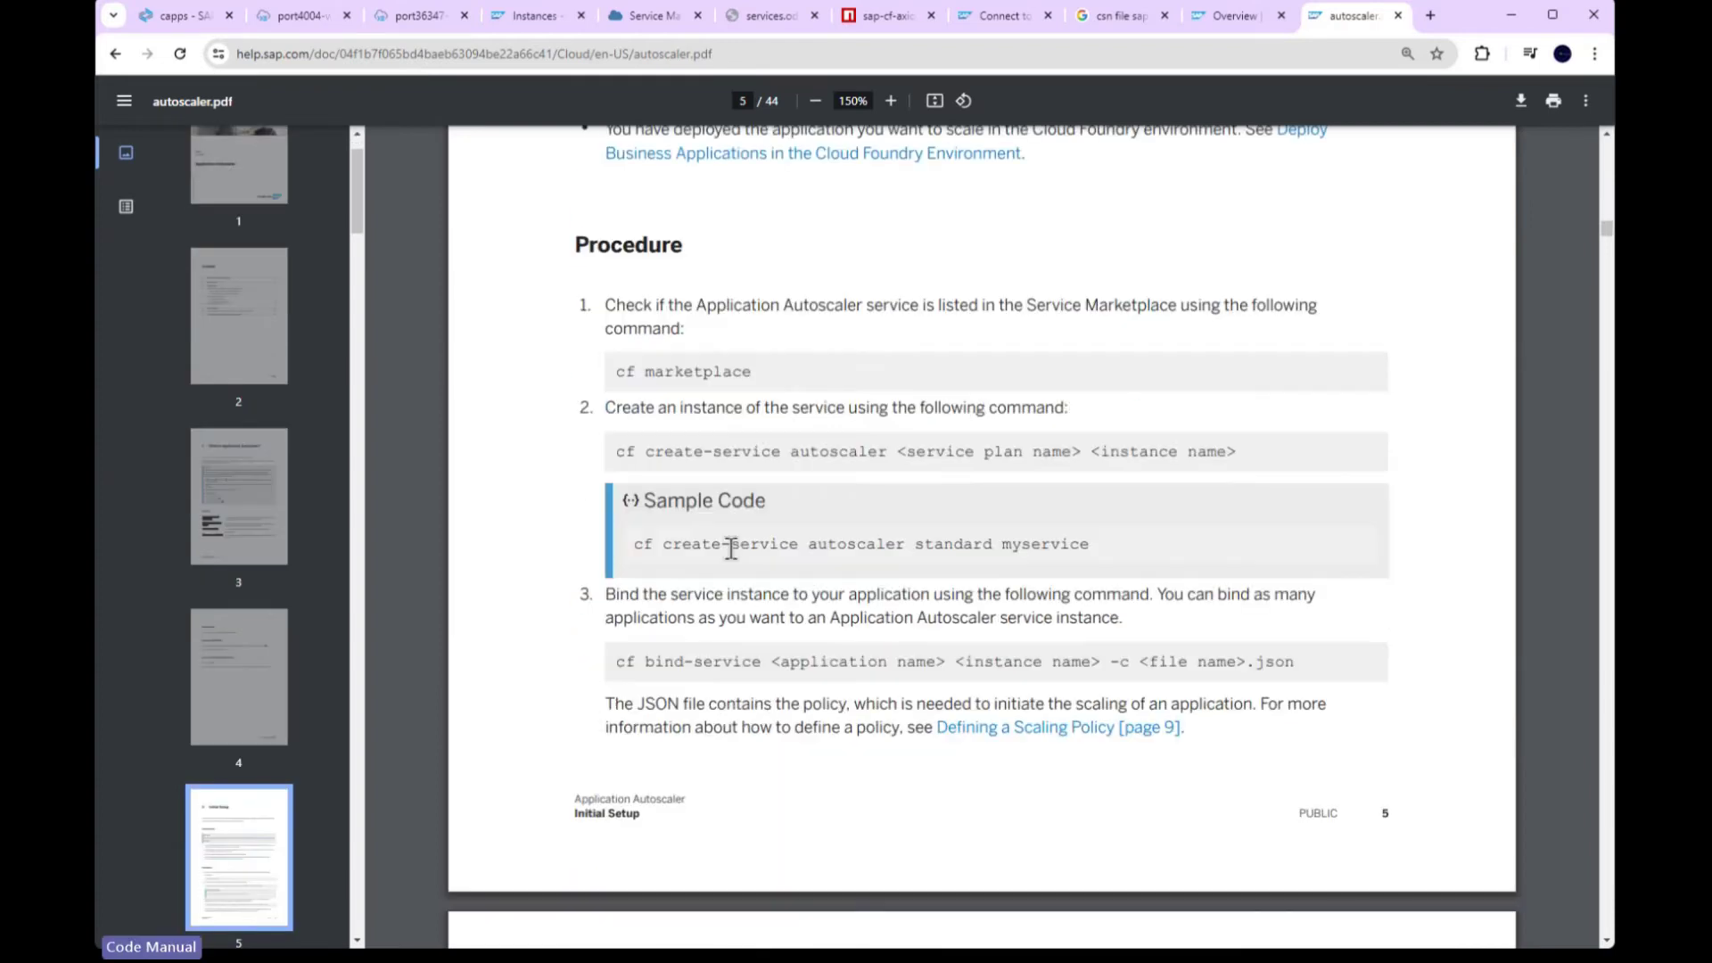
scroll(1026, 625, "down", 5)
scroll(981, 624, "up", 9)
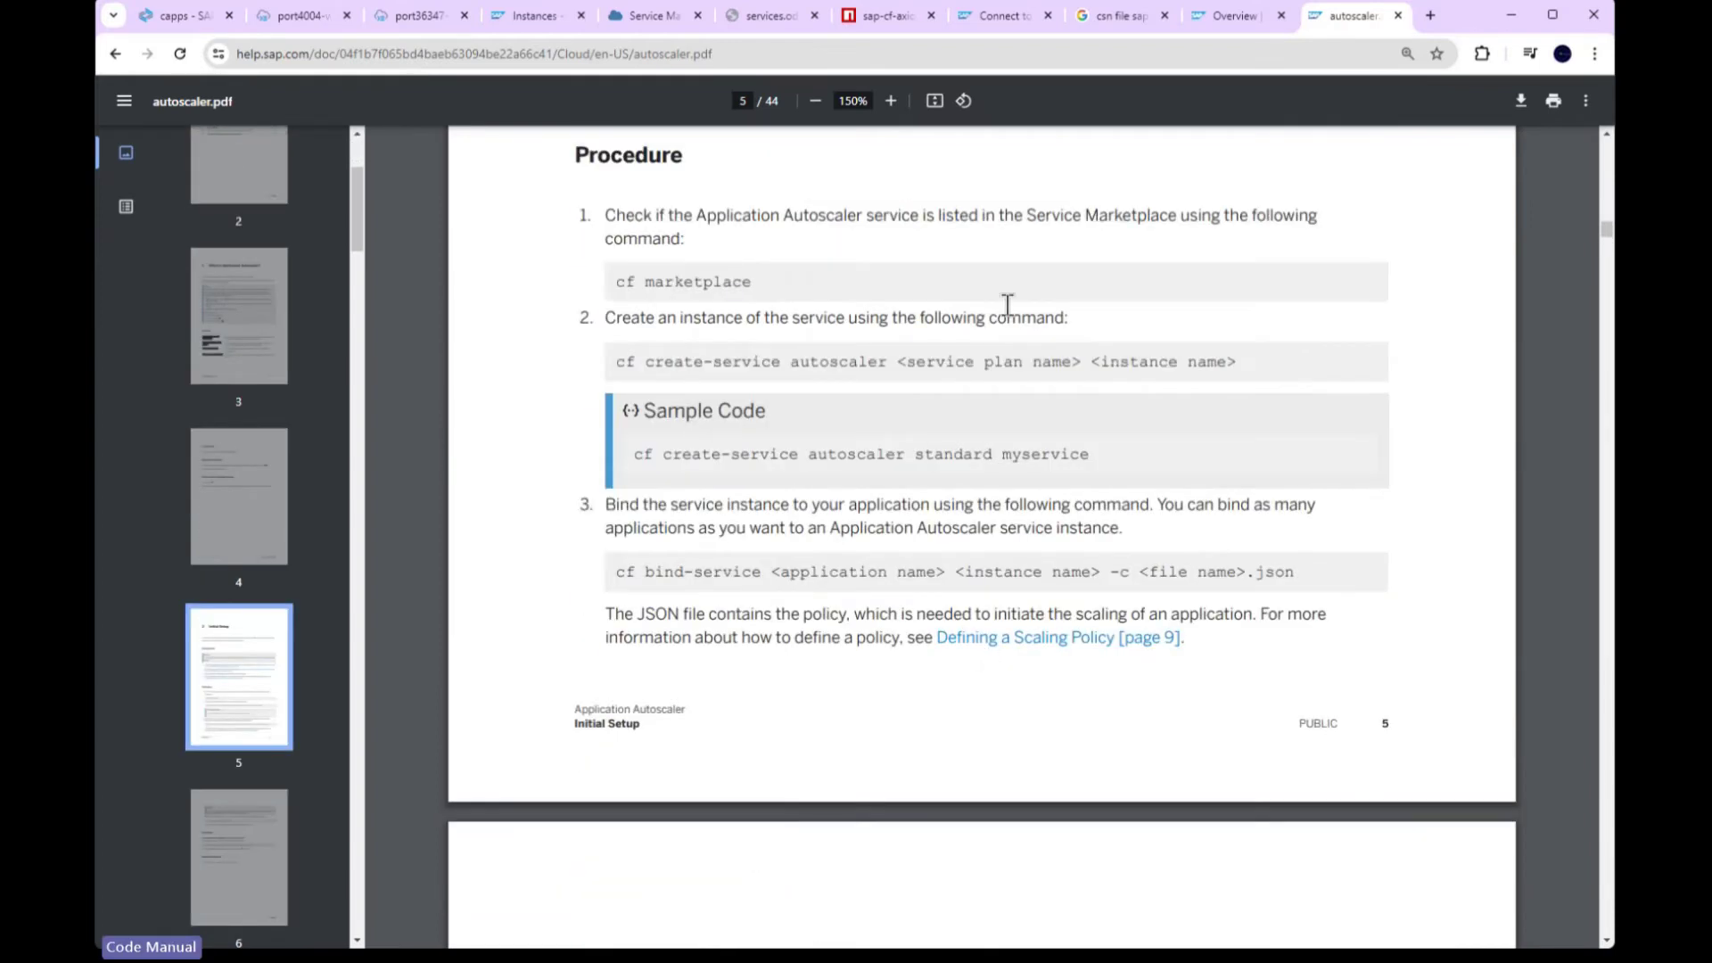
scroll(1110, 622, "down", 3)
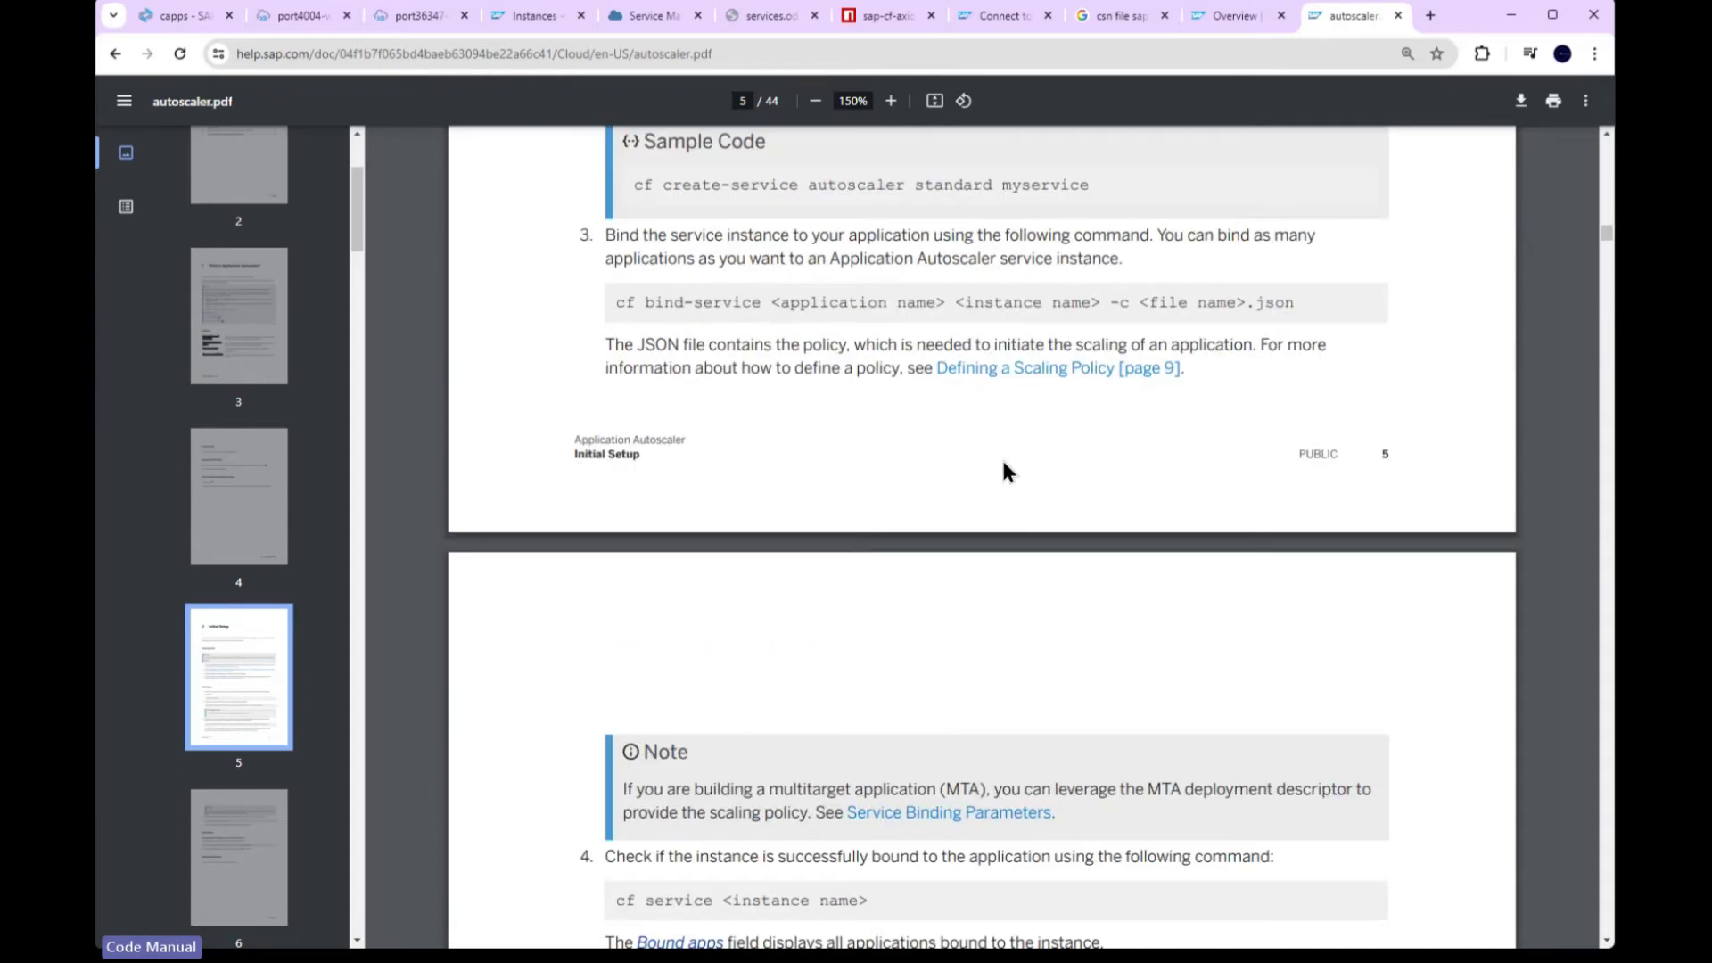
scroll(959, 312, "down", 3)
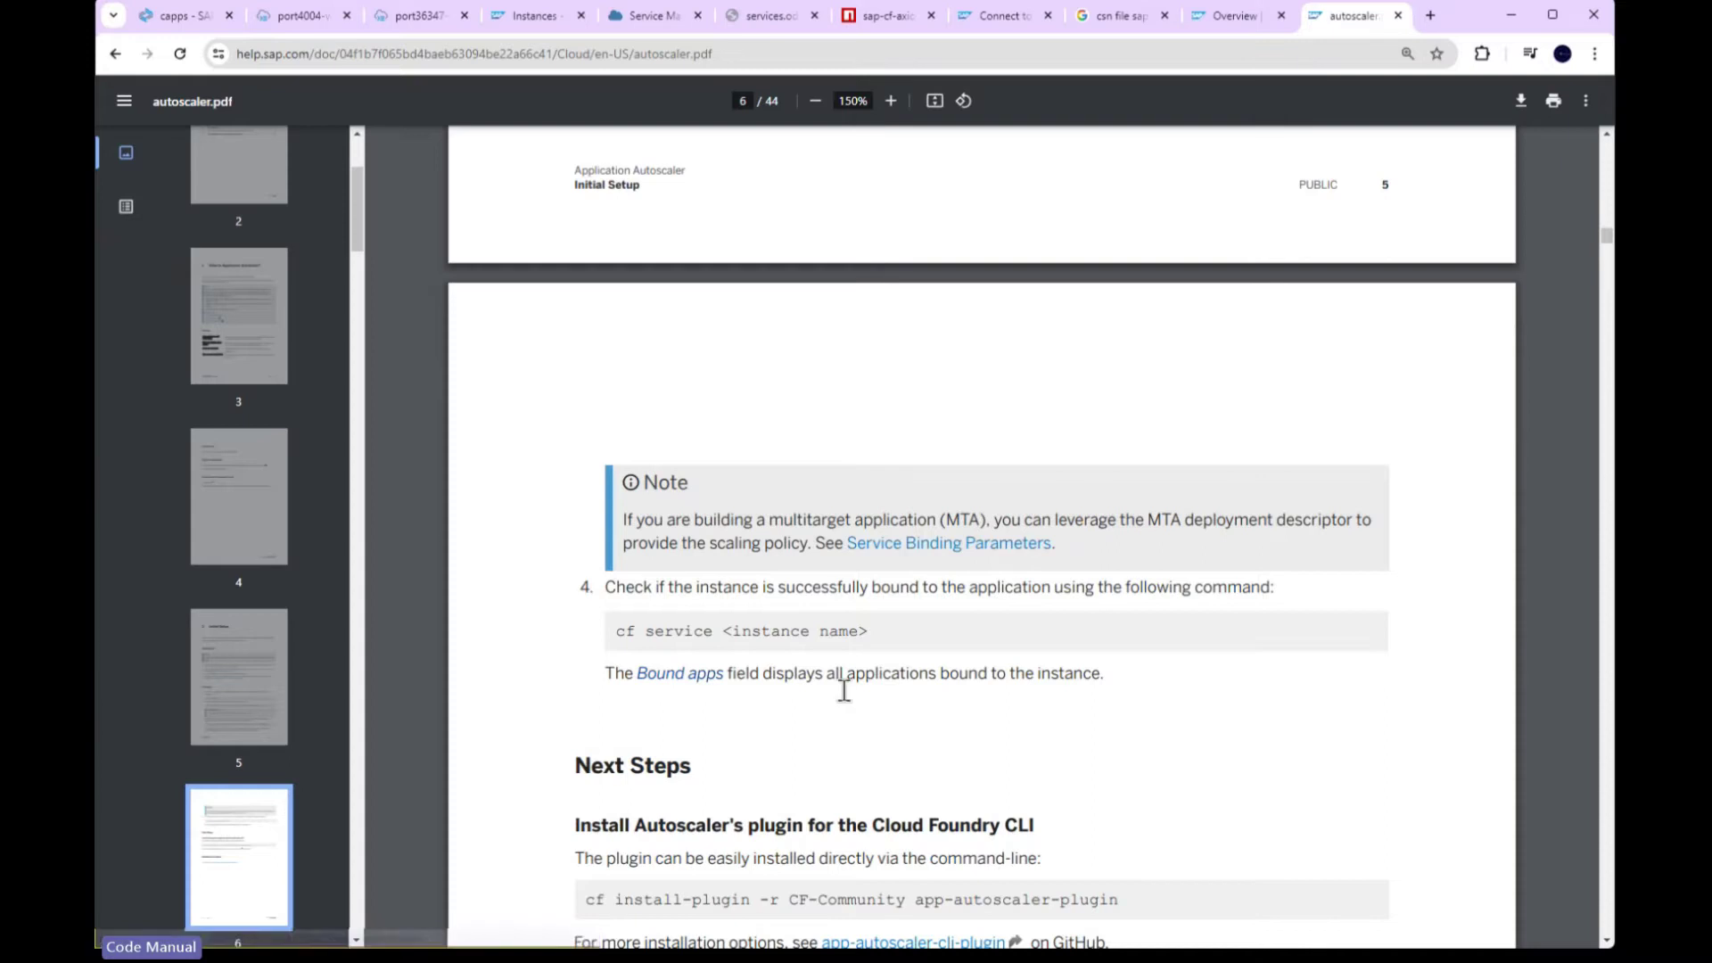
scroll(860, 681, "down", 5)
scroll(1005, 654, "down", 15)
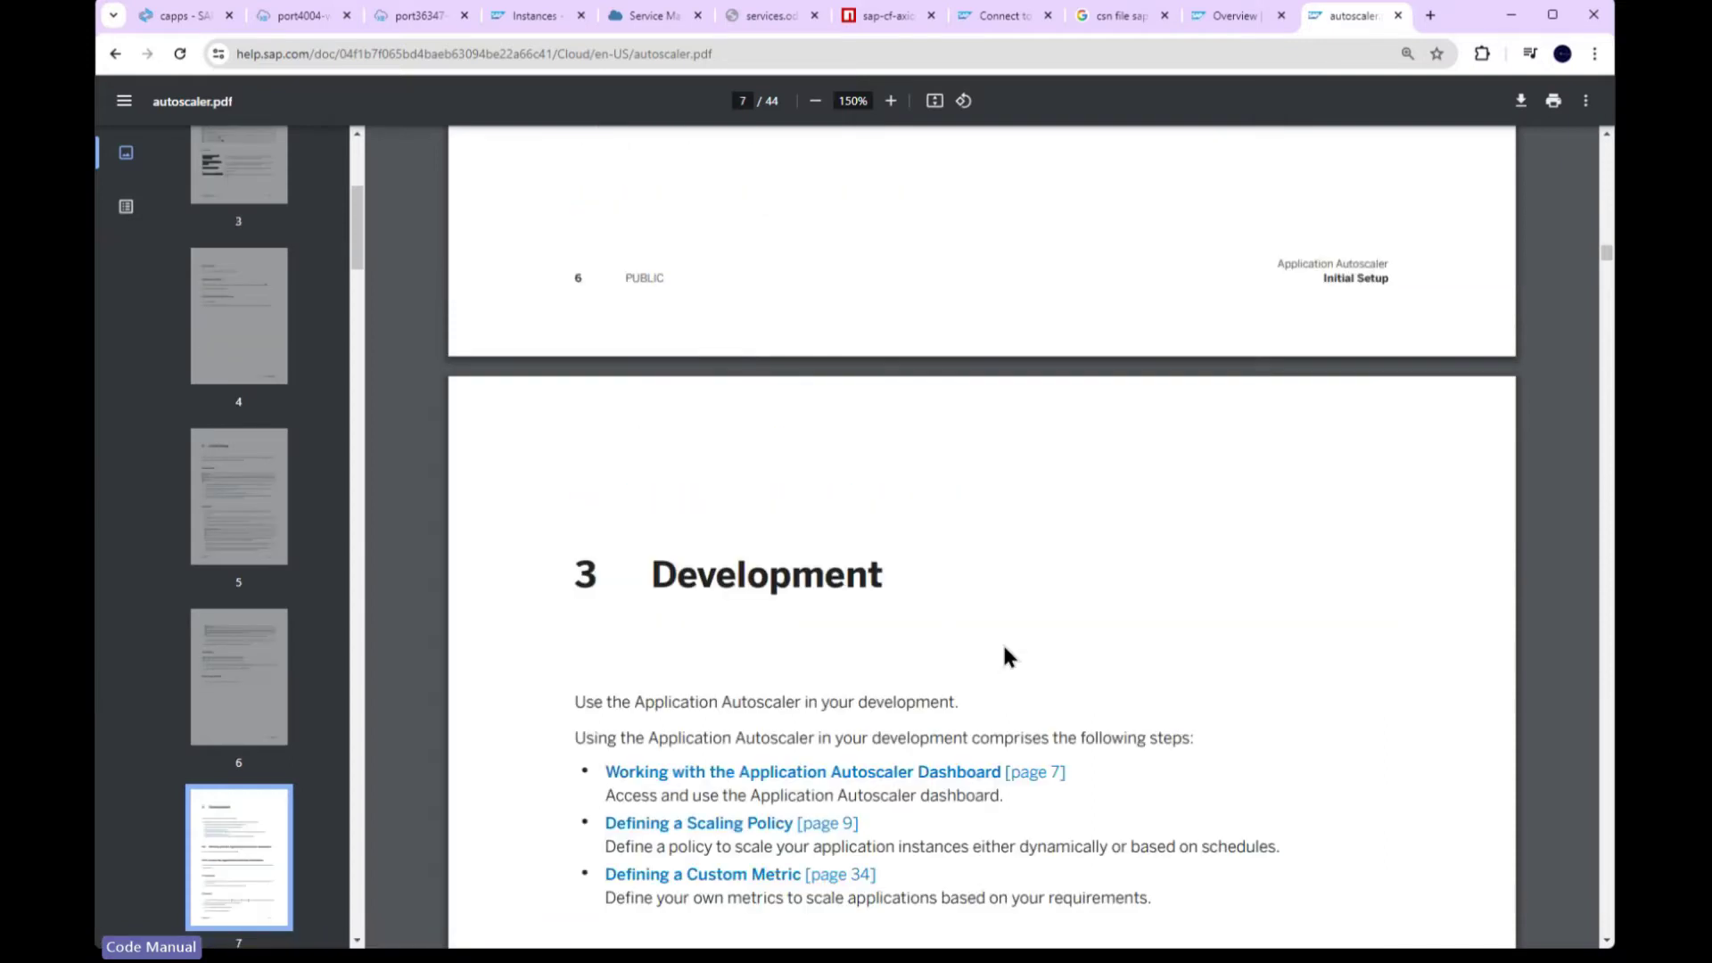
Step: Examine the guide's sections on the Application Autoscaler Dashboard and on defining a scaling policy
scroll(942, 571, "down", 4)
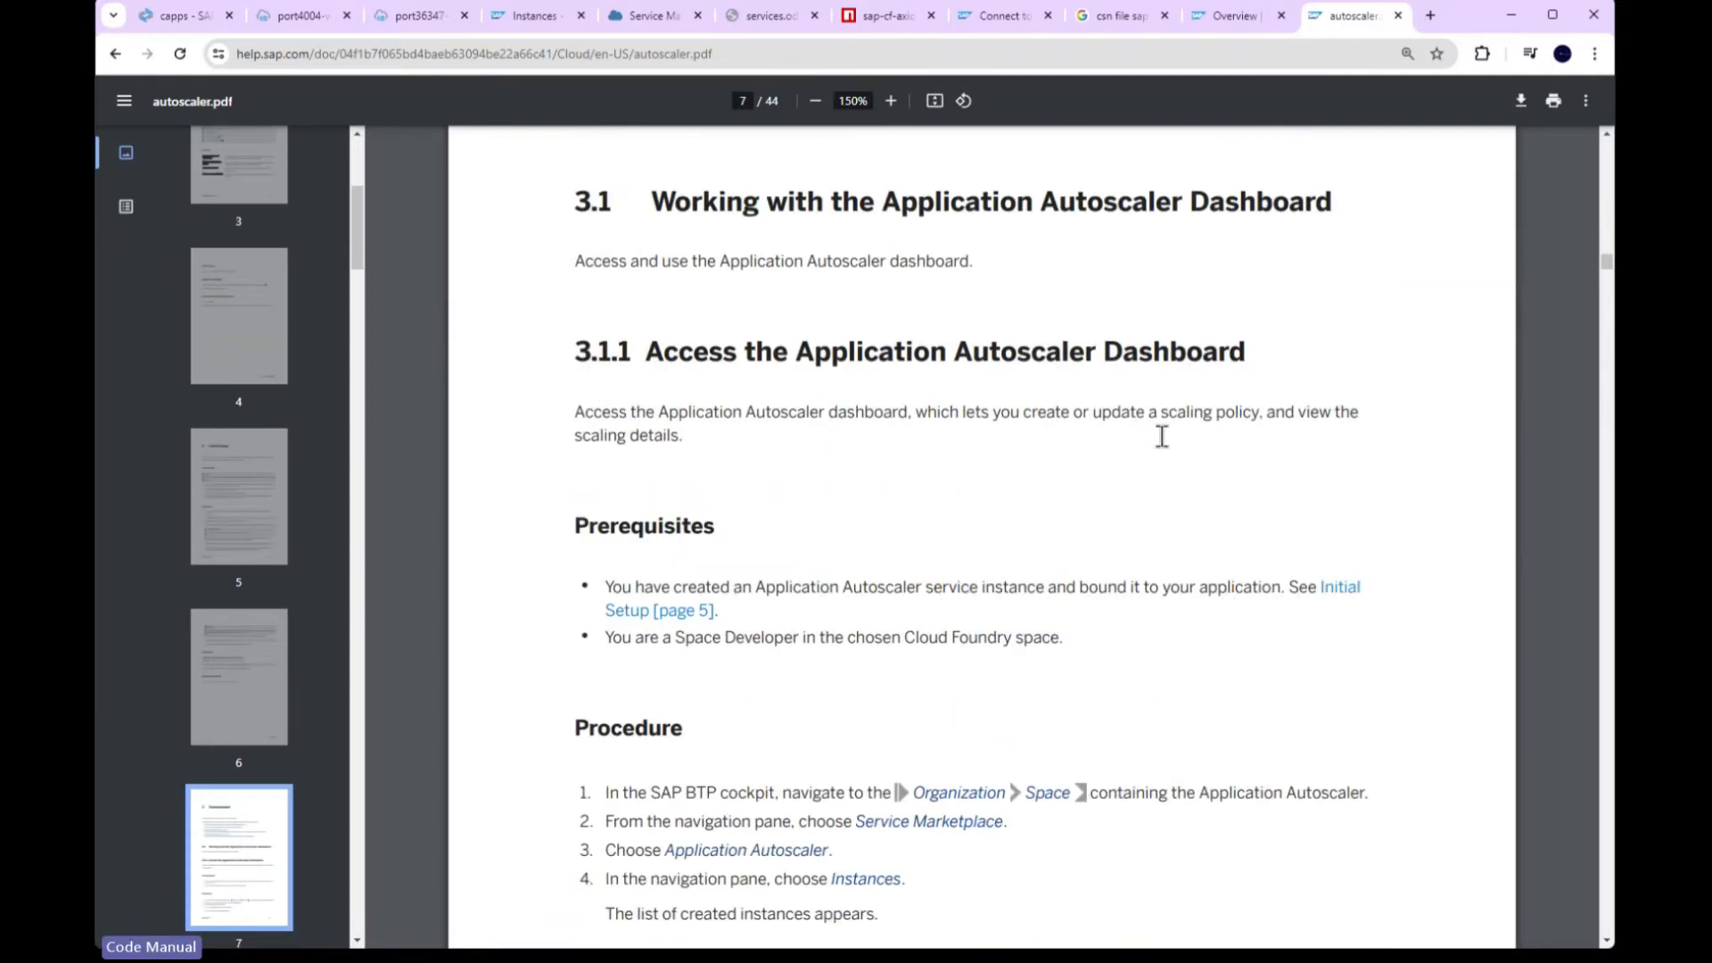
left_click_drag(1329, 204, 809, 204)
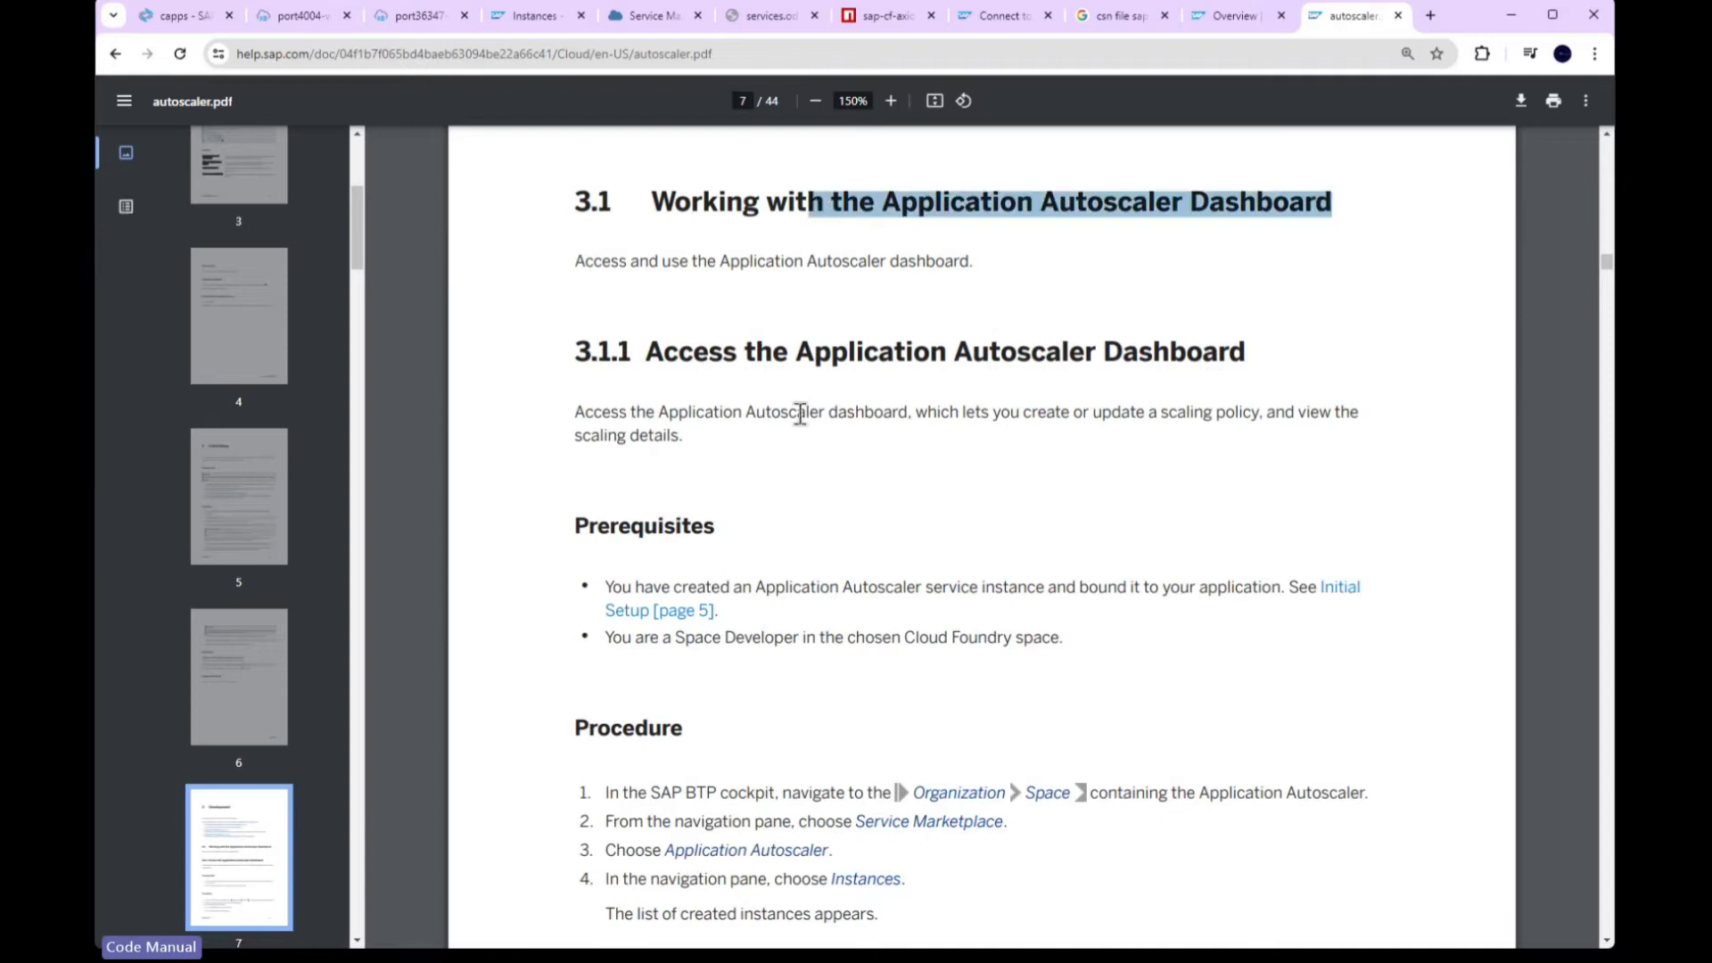
scroll(830, 521, "down", 5)
scroll(981, 661, "down", 5)
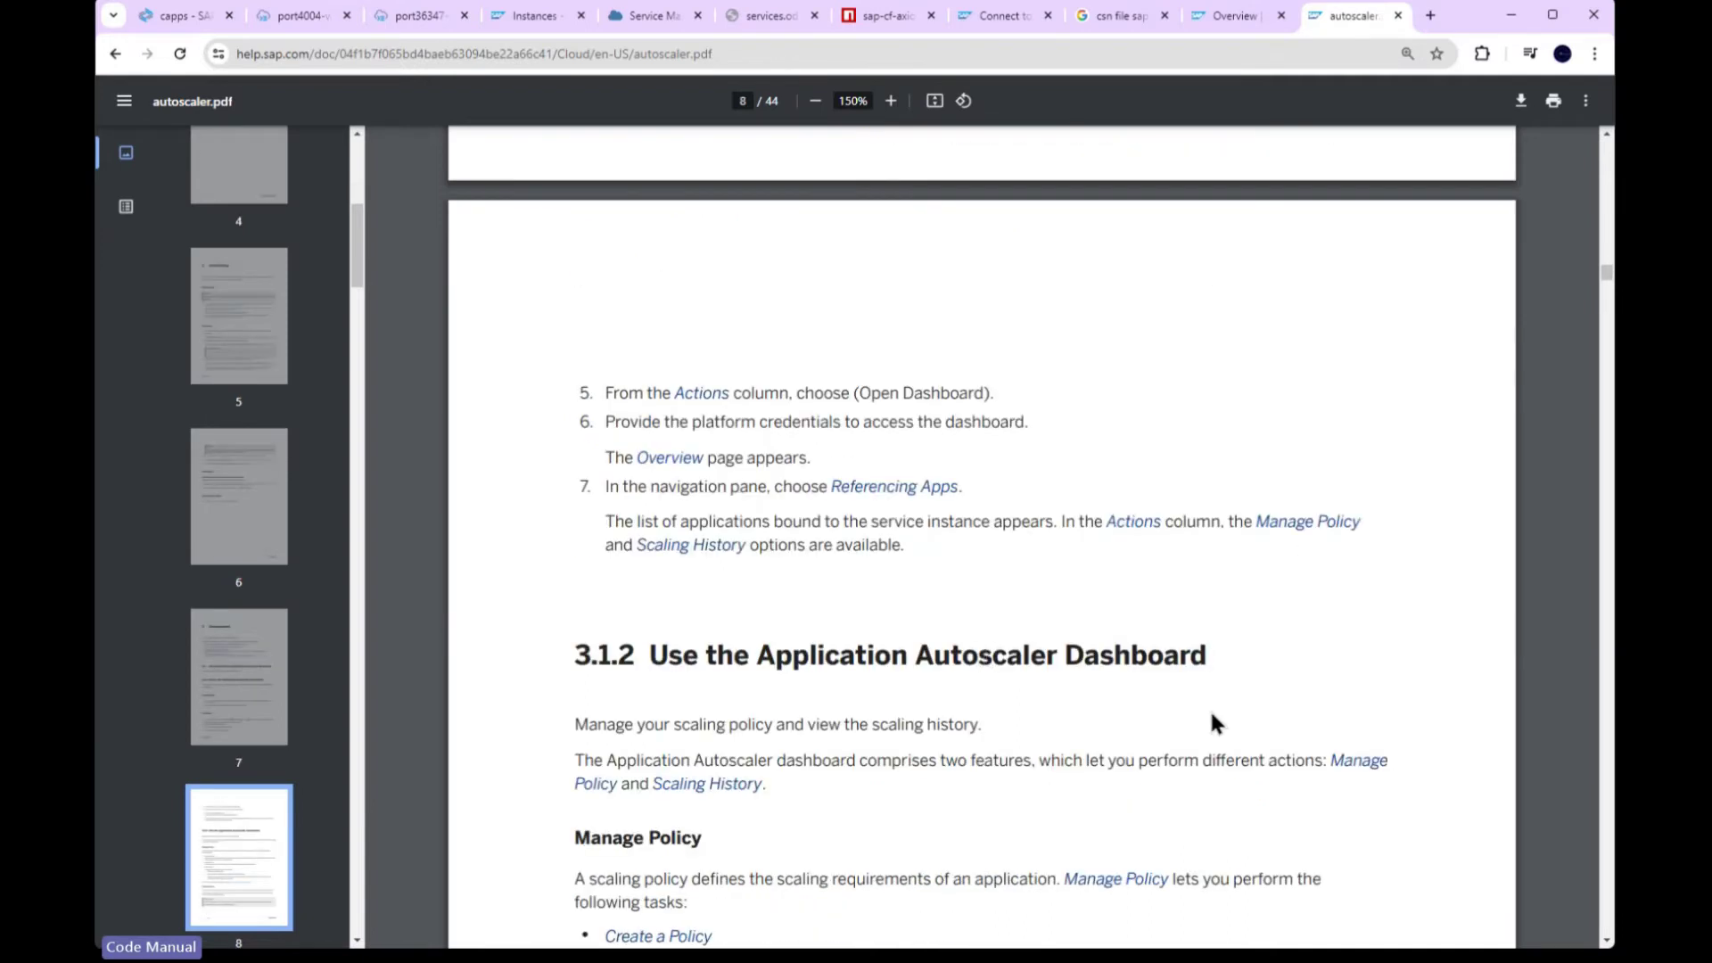
scroll(1144, 724, "down", 4)
left_click_drag(652, 296, 1257, 322)
scroll(1068, 605, "down", 15)
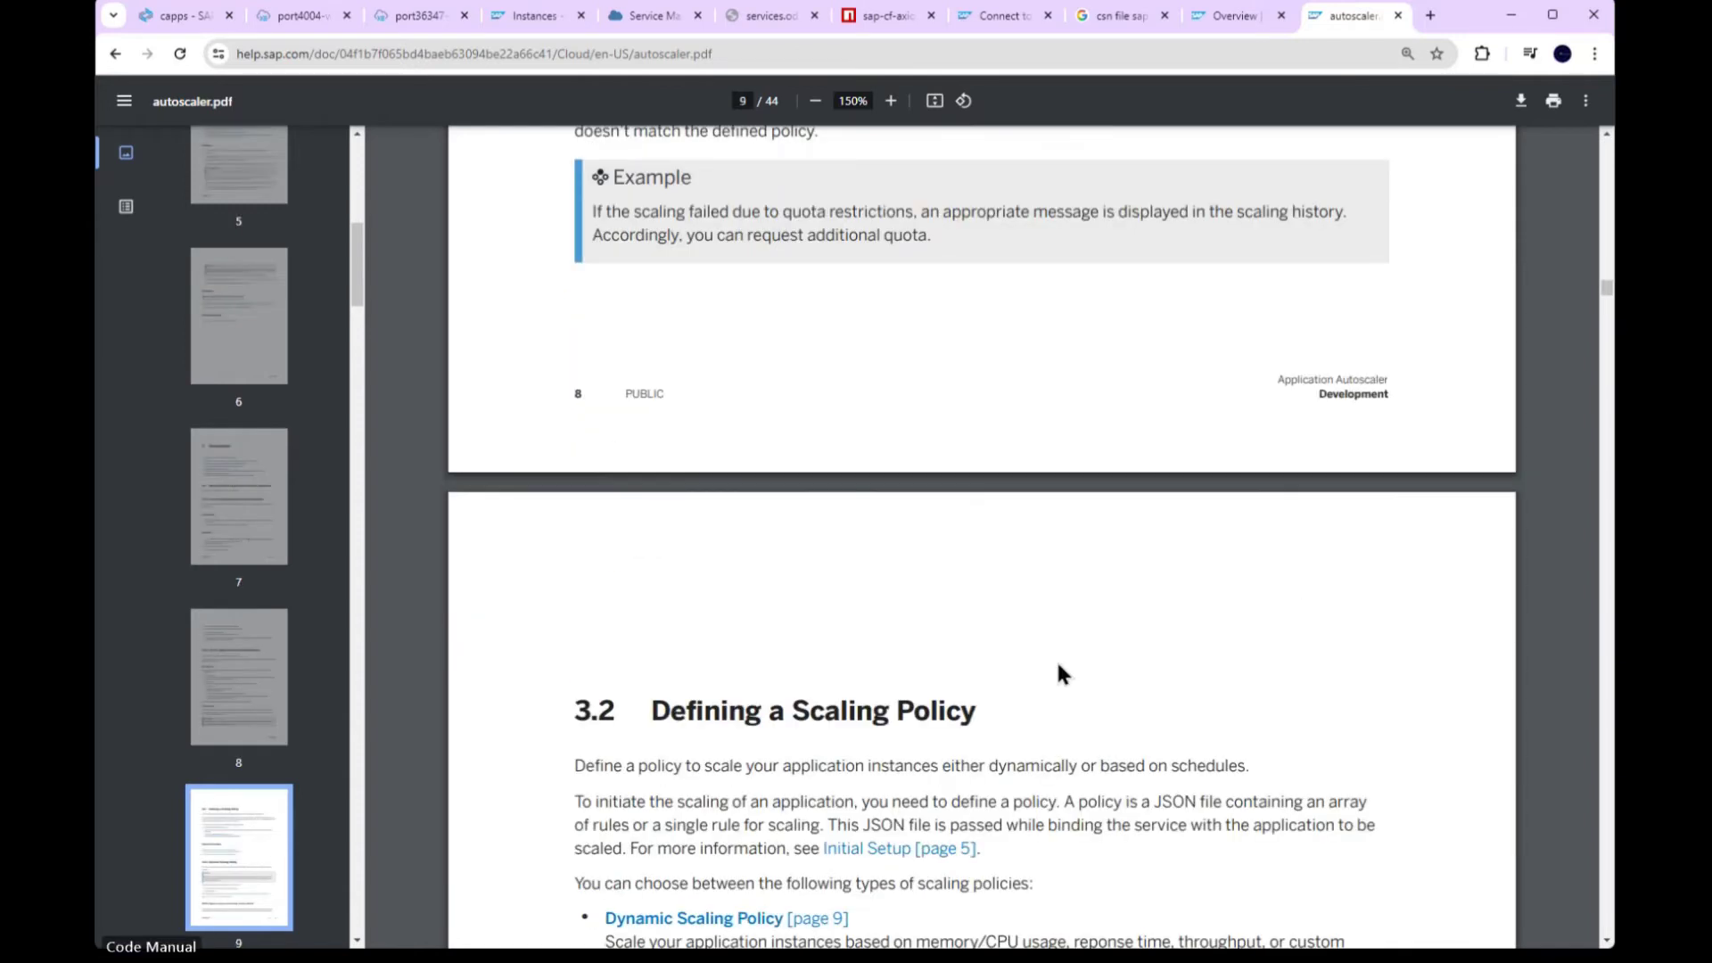
scroll(1062, 699, "up", 8)
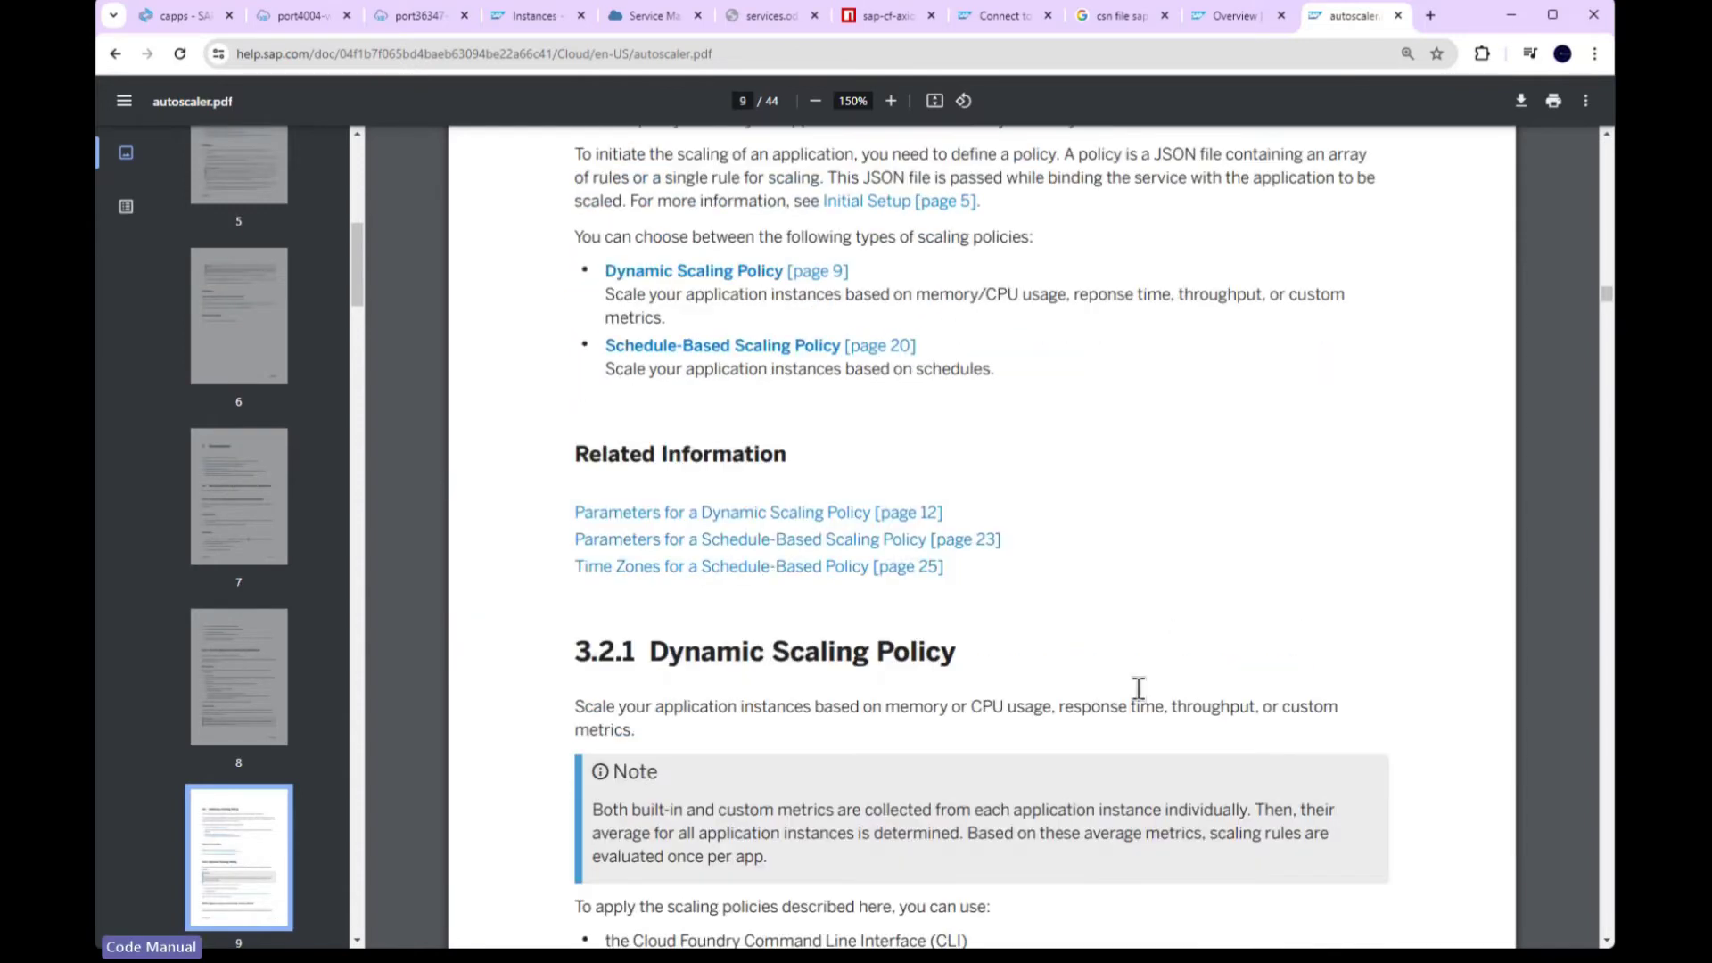
scroll(1281, 699, "up", 3)
Step: Select the PDF guide's web address and return to the project workspace in SAP Business Application Studio
left_click(771, 43)
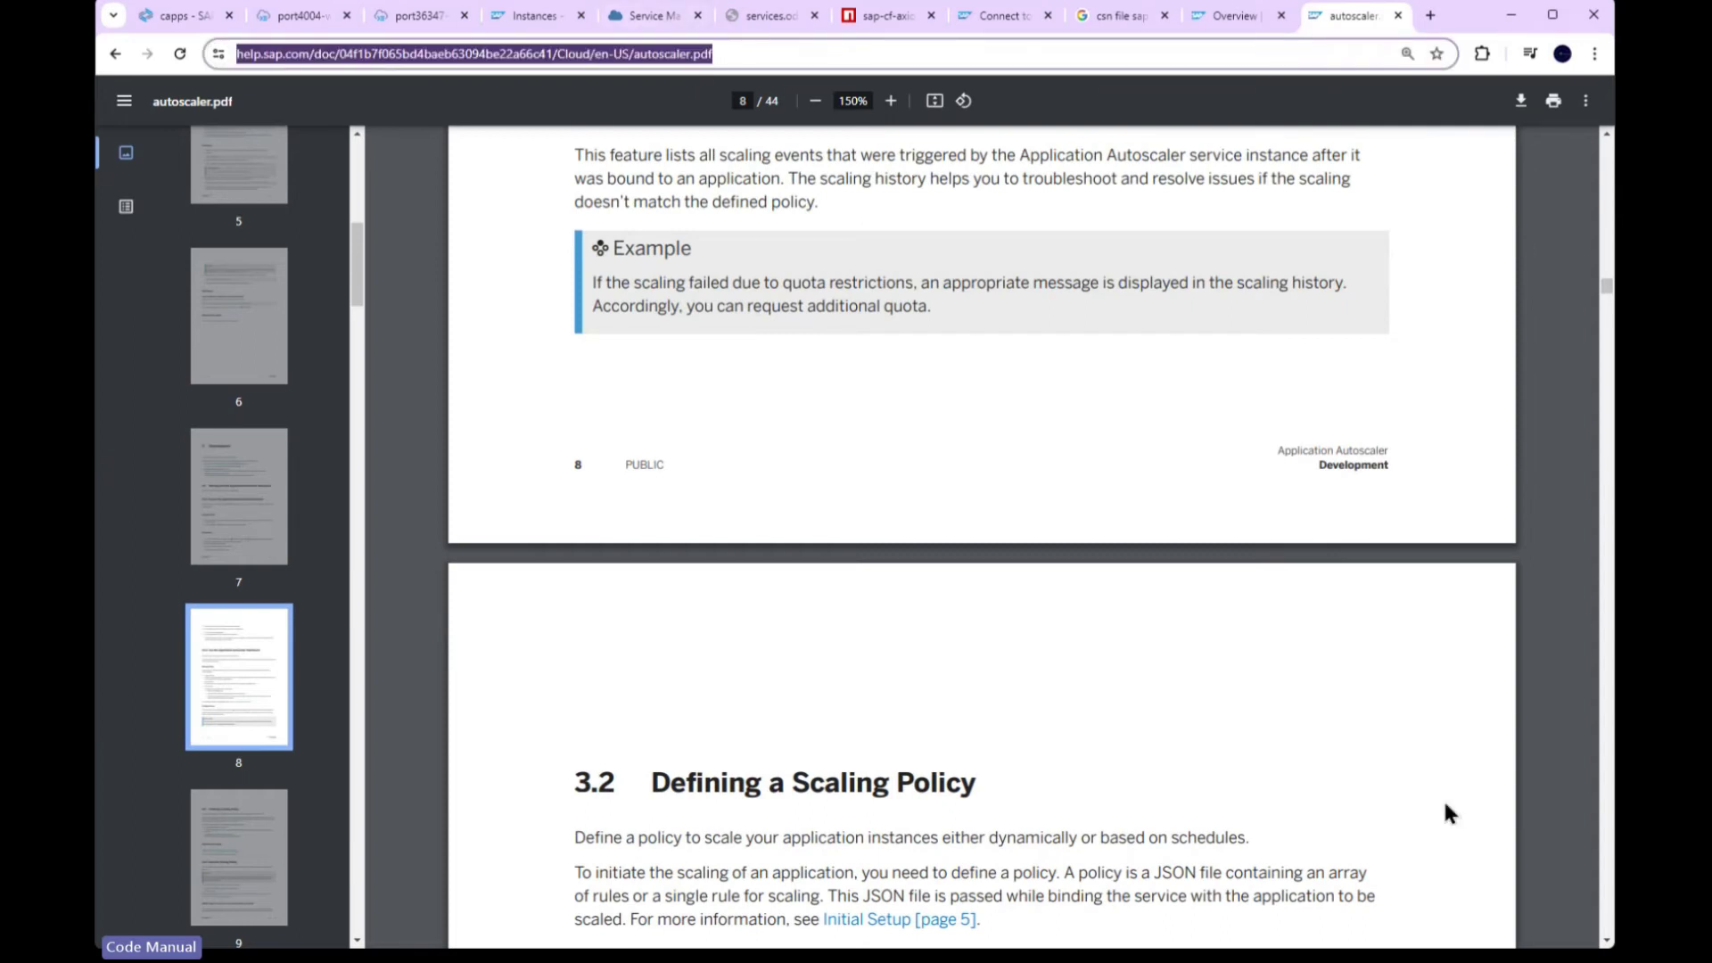
key("alt+Tab")
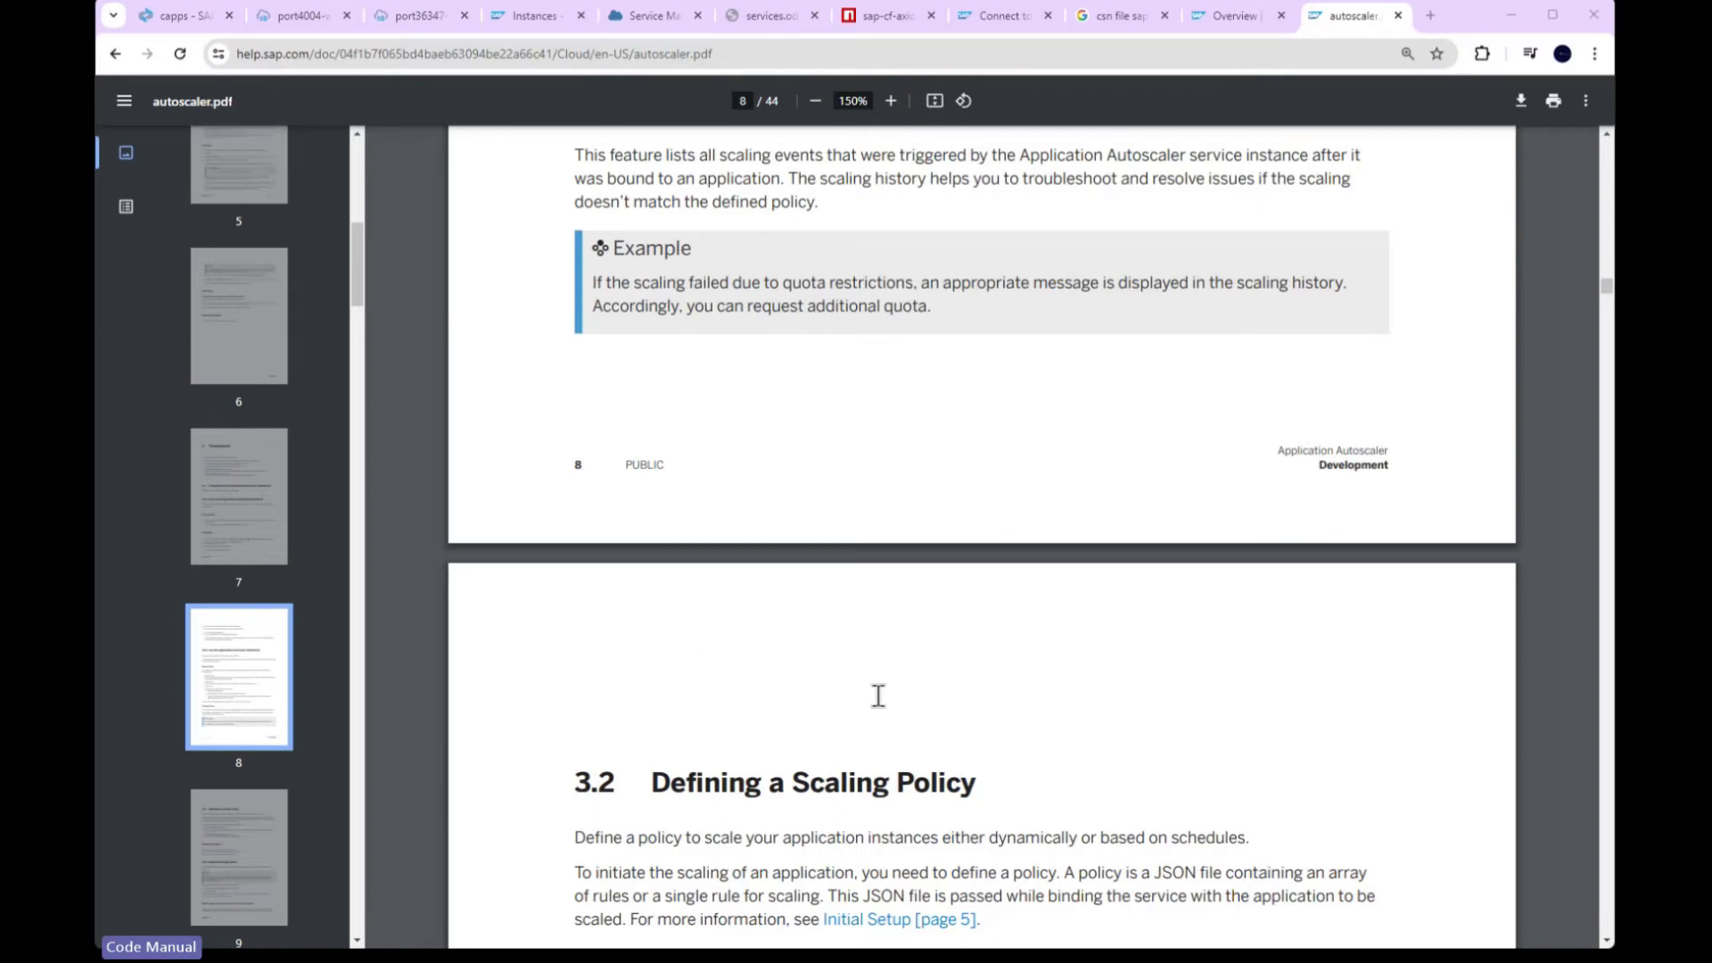
key("alt+Tab")
key("alt+Tab")
left_click(176, 15)
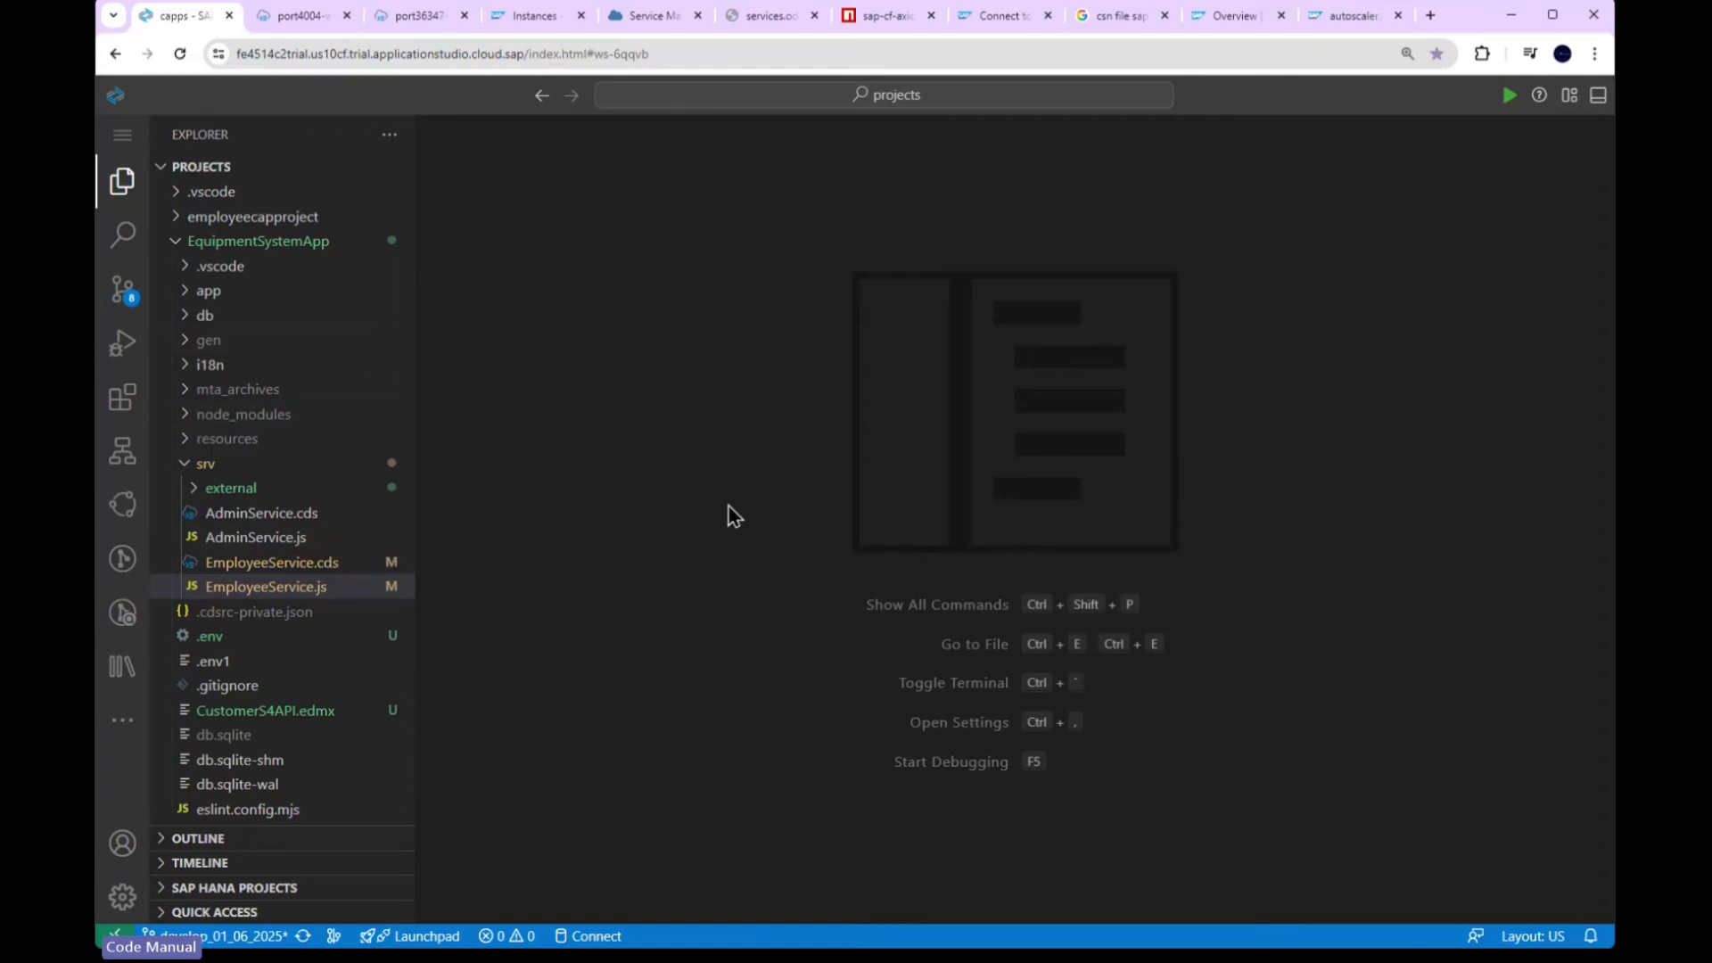
Step: In BTP Cockpit, create an Application Autoscaler instance named autoscaler_instance with the standard plan in the dev space, and view the instance
left_click(641, 15)
left_click(1494, 241)
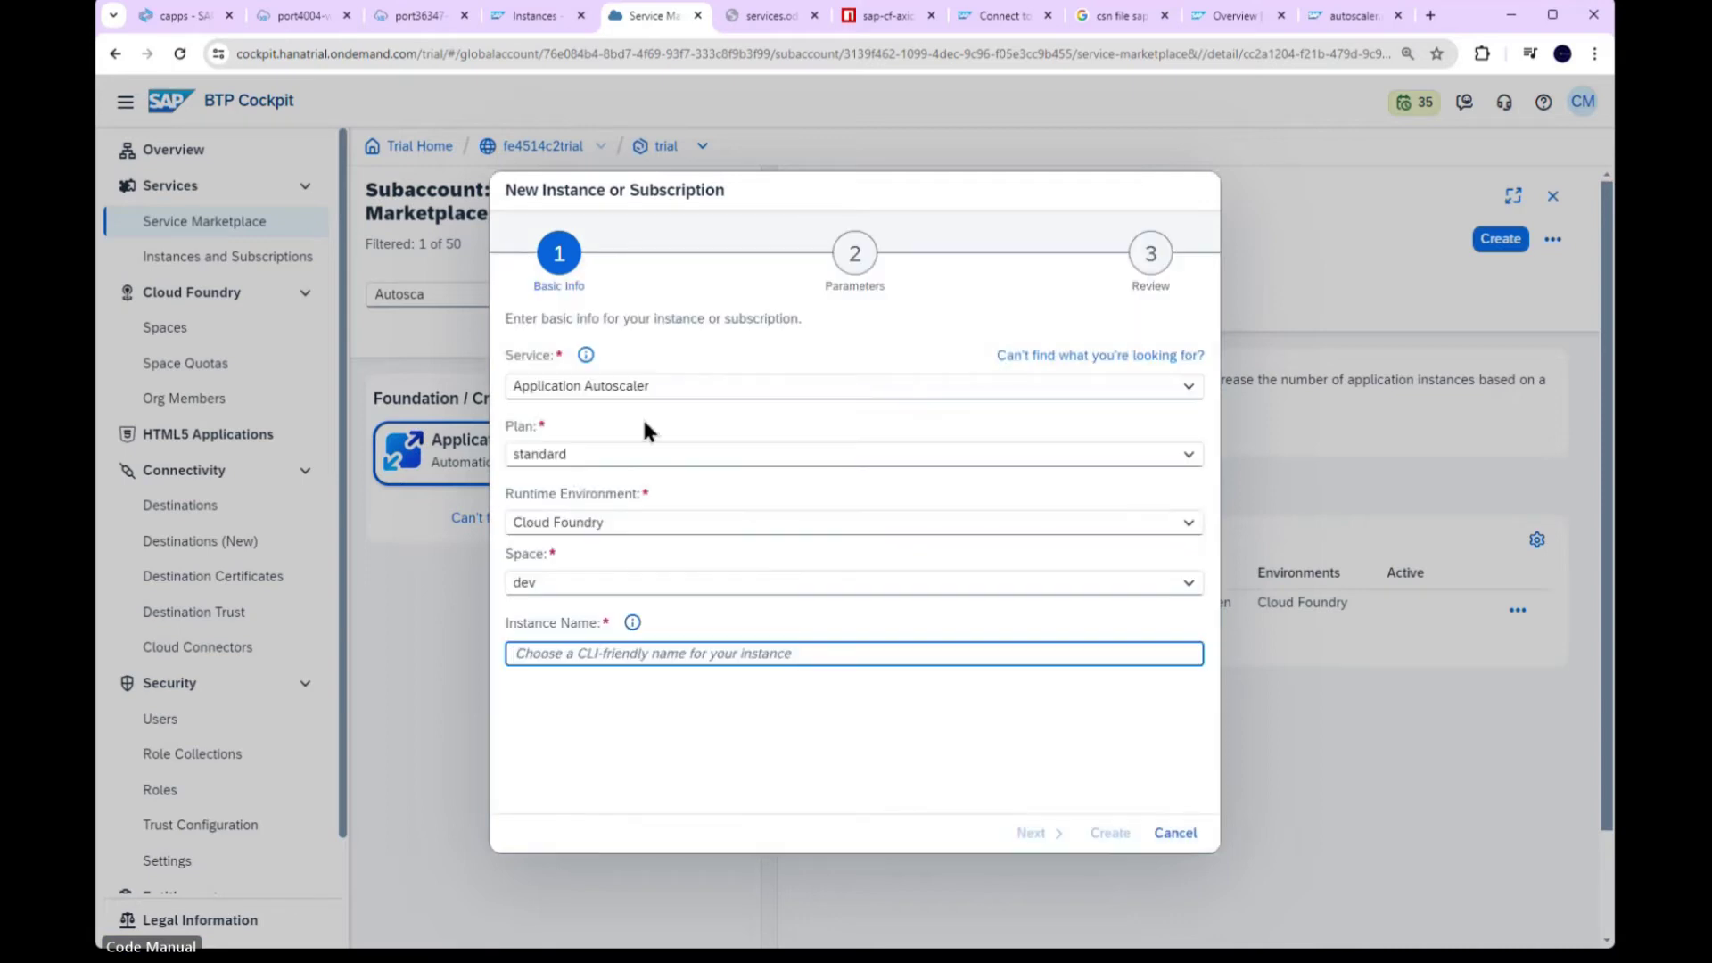
type("autoscaler_instance")
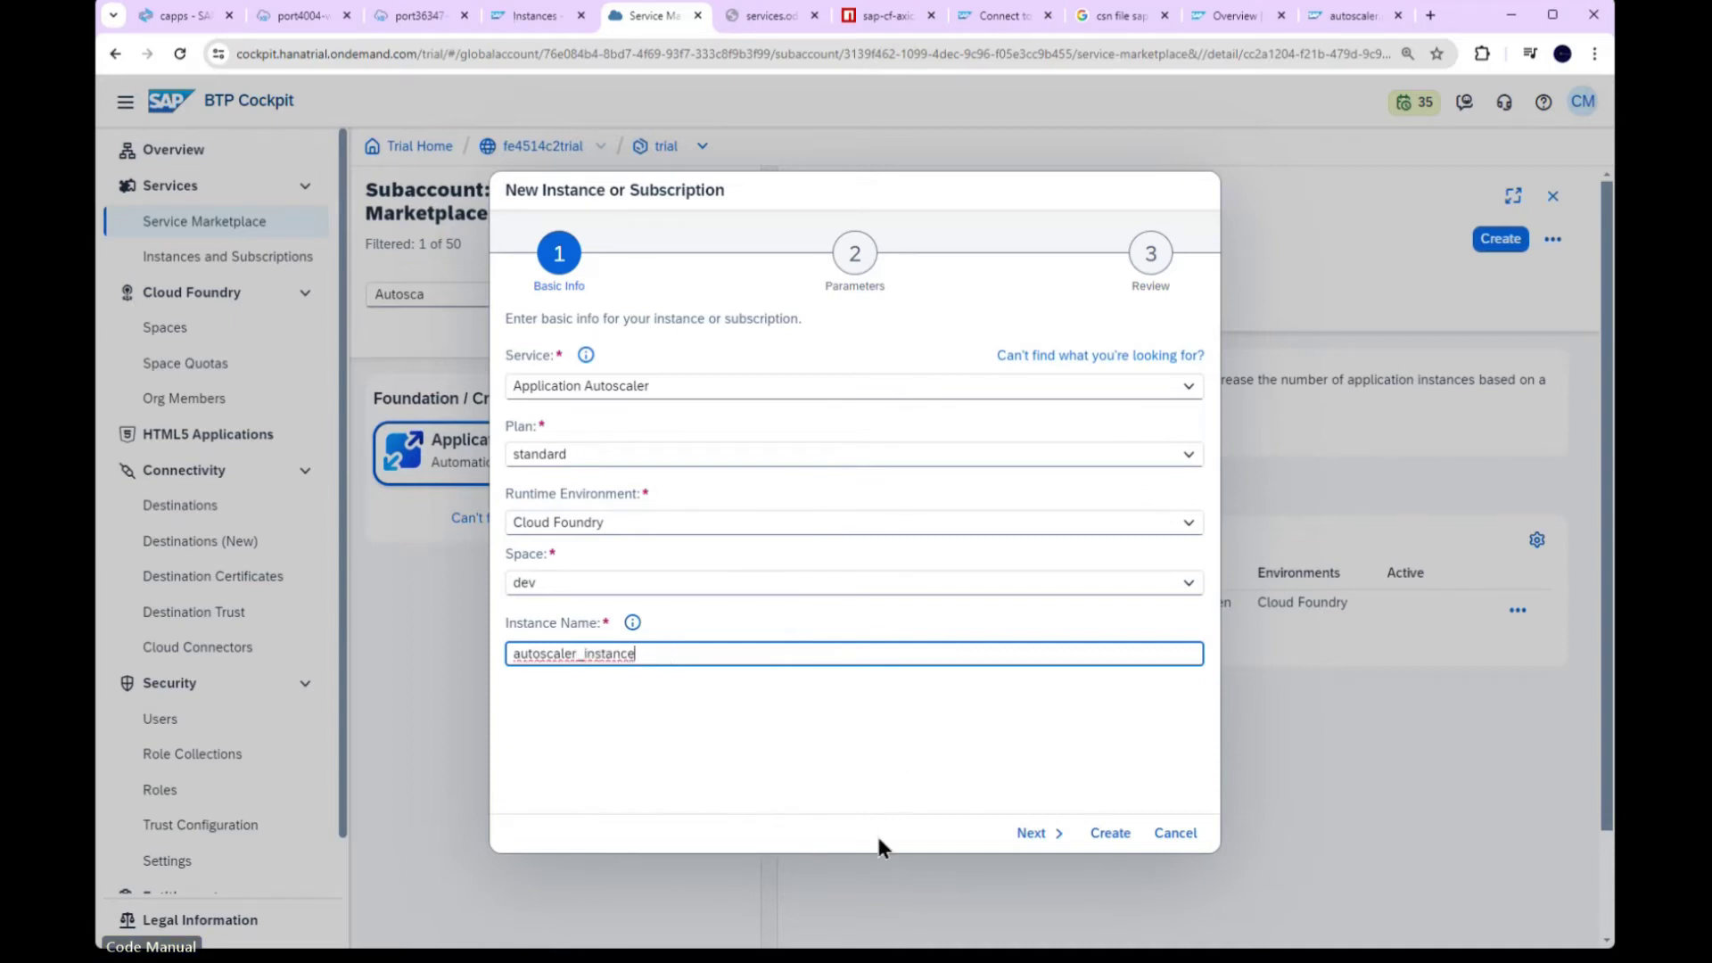
left_click(1107, 831)
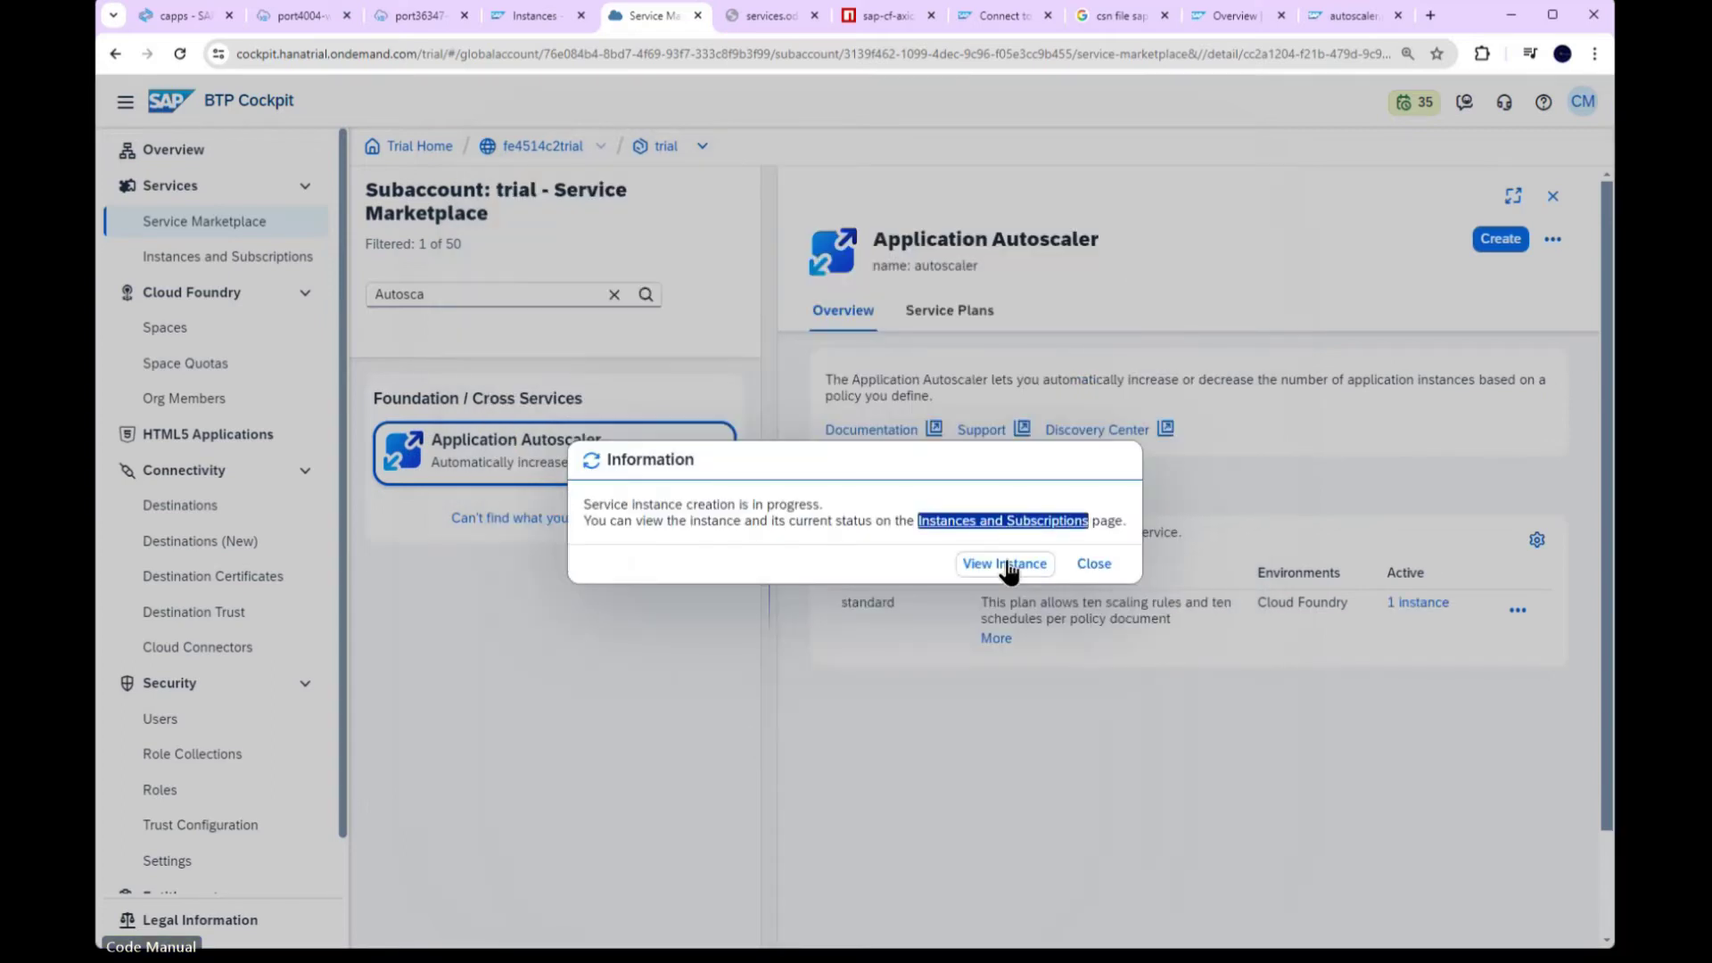
left_click(1008, 563)
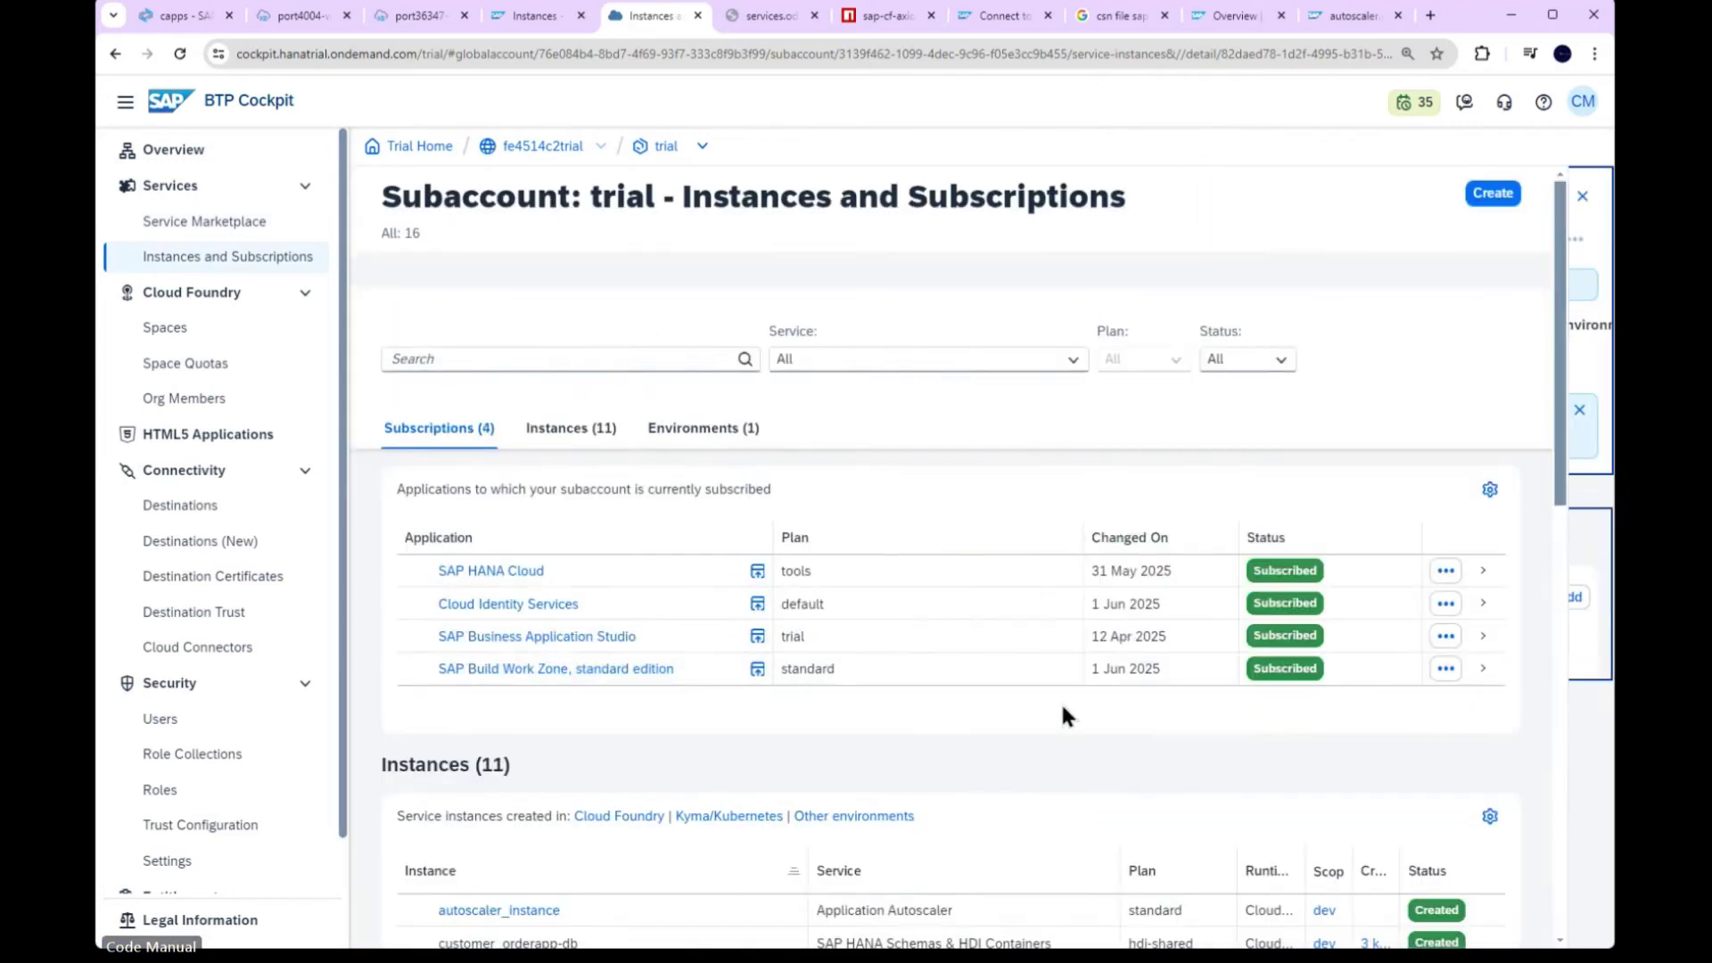
Step: Return from the service instances list to the SAP Business Application Studio workspace and collapse EquipmentSystemApp's srv folder
scroll(734, 722, "down", 5)
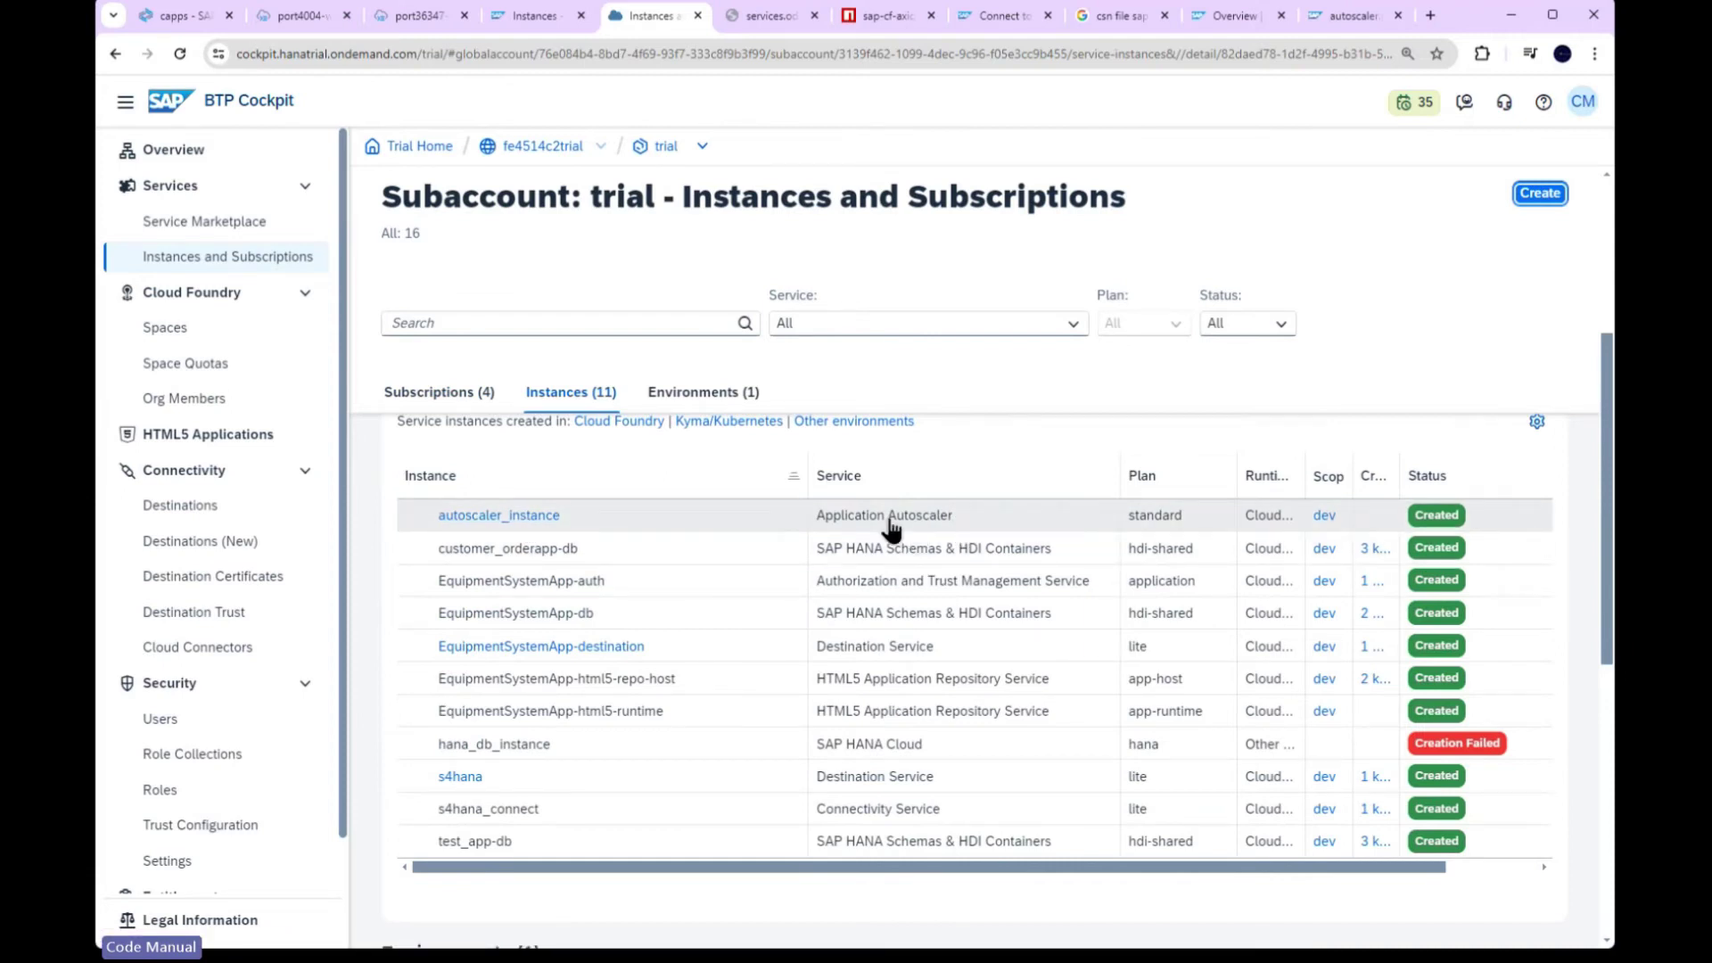
left_click(190, 20)
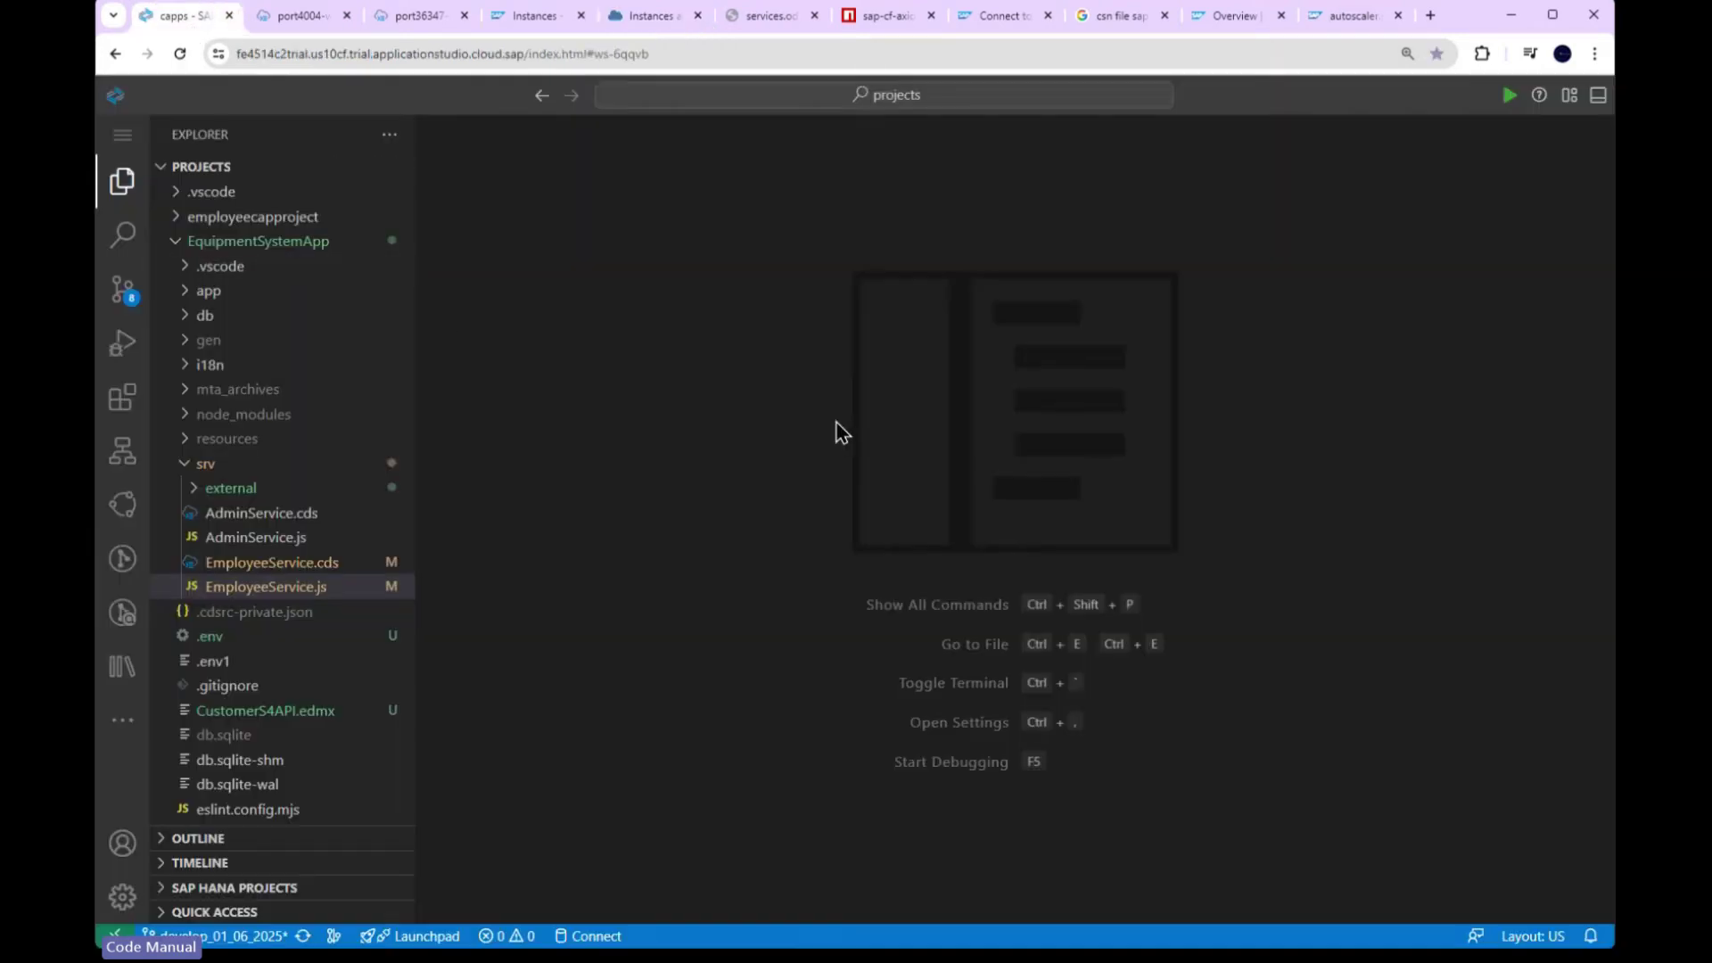
left_click(219, 470)
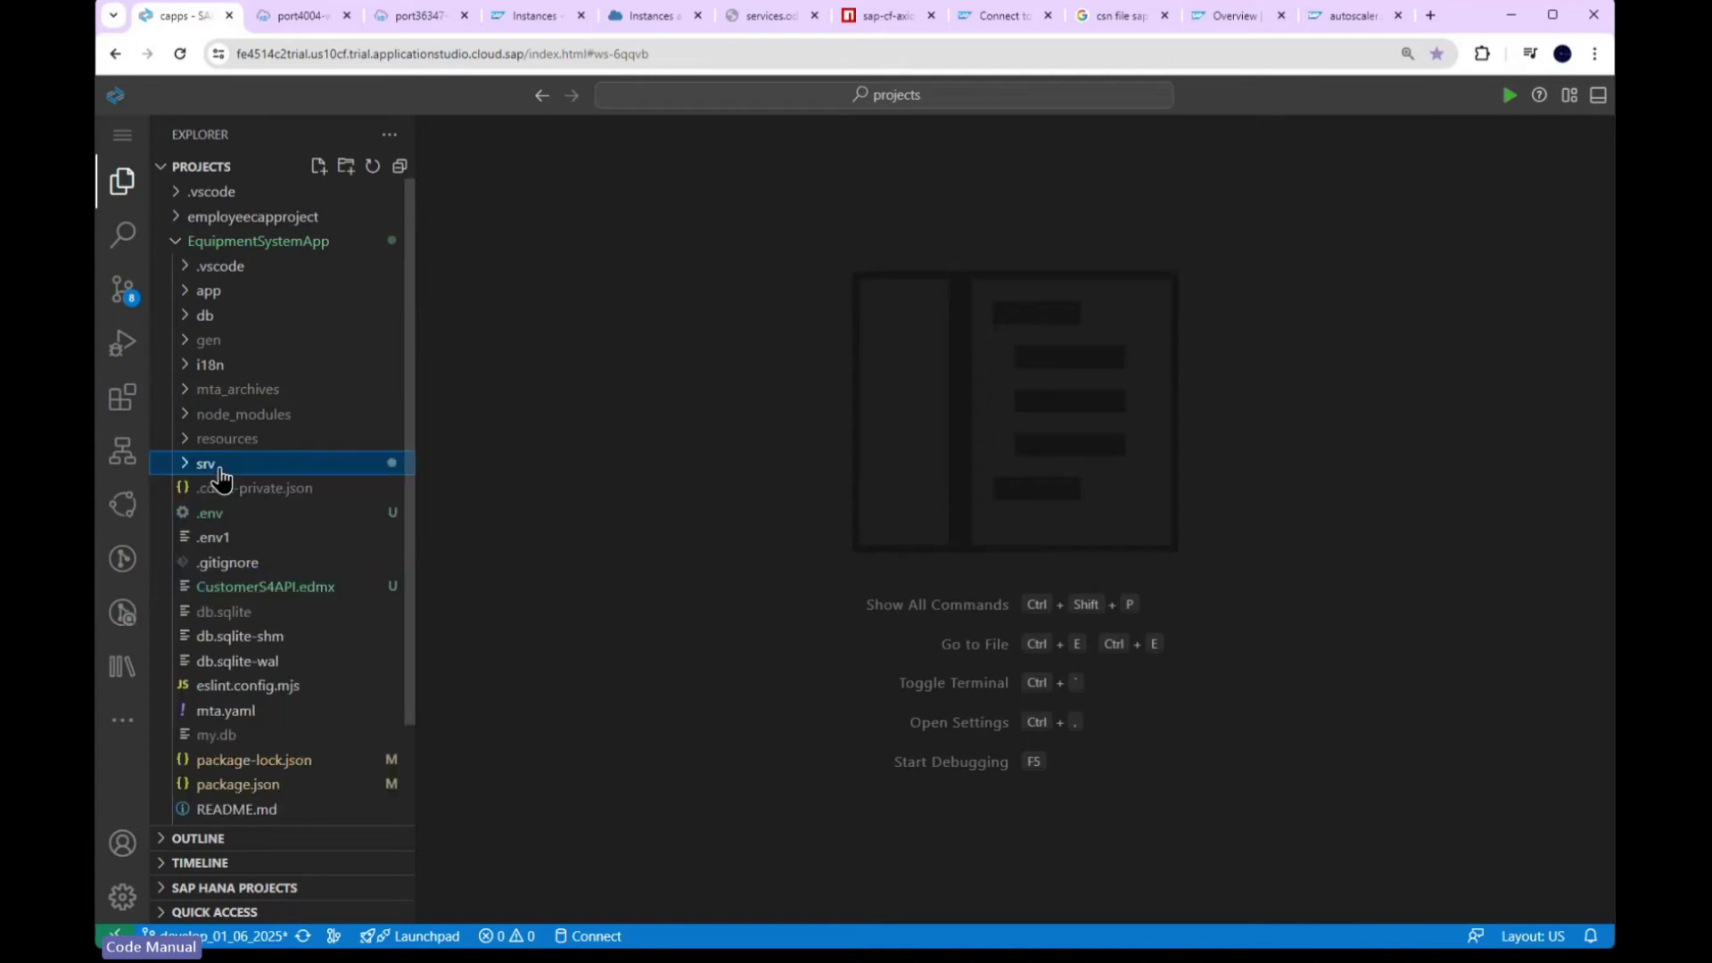
left_click(713, 375)
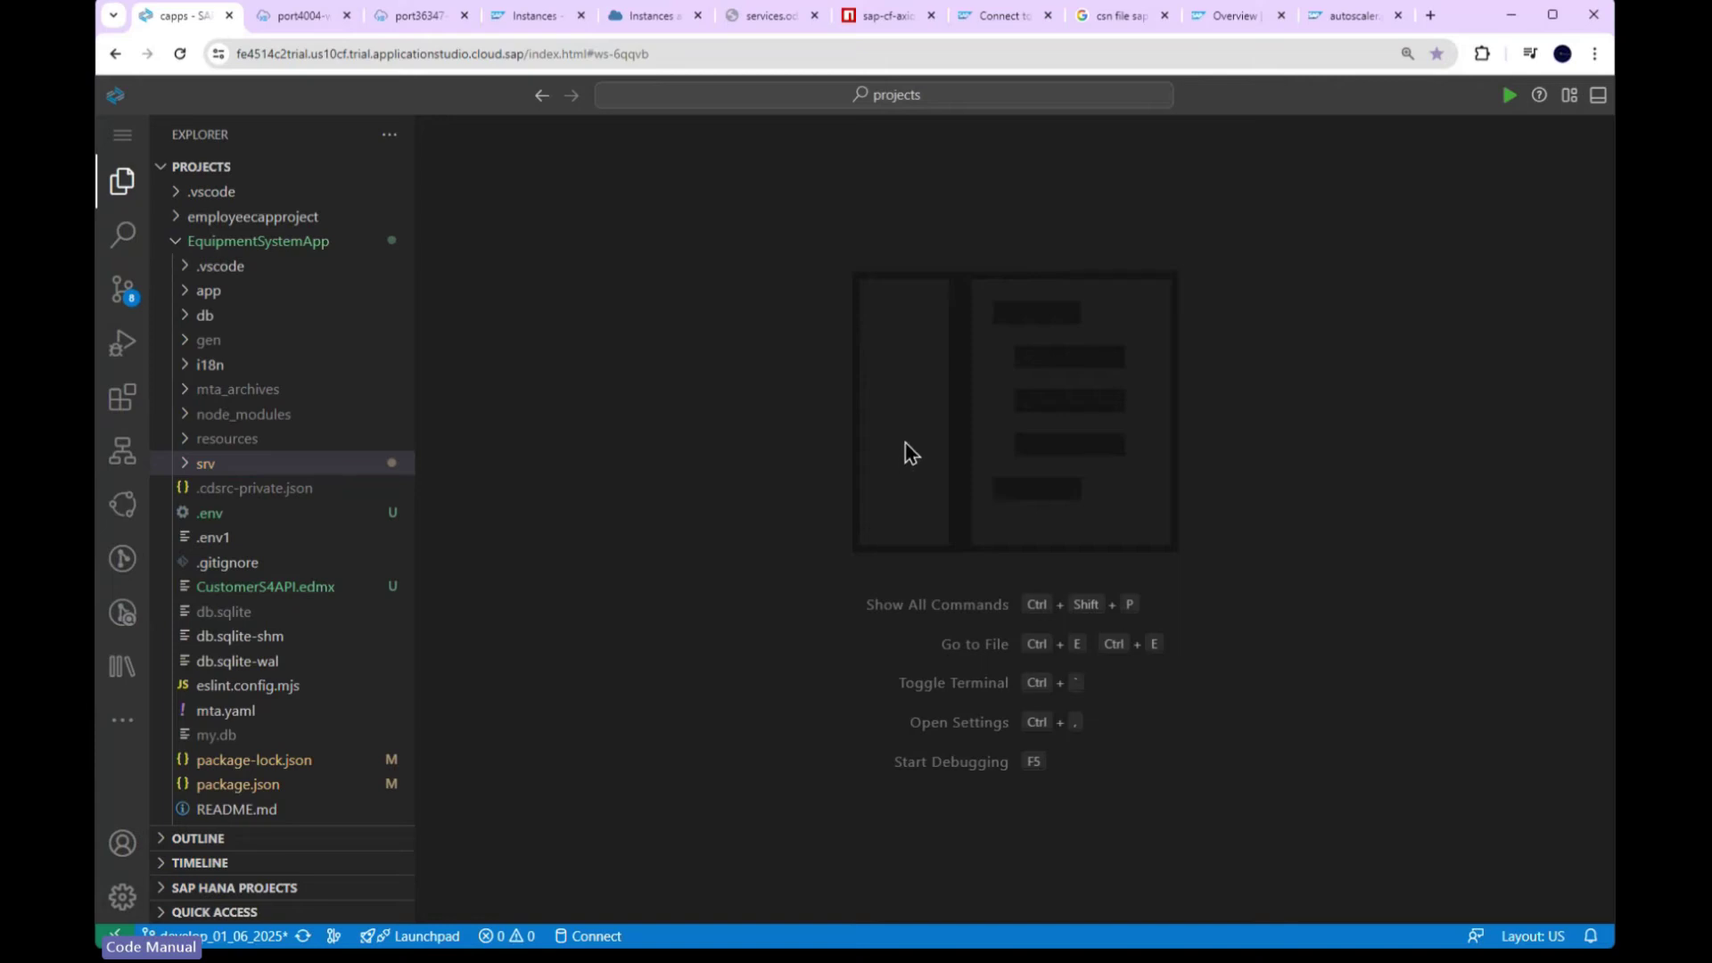
Step: In the autoscaler PDF guide, find the sample dynamic scaling policies for the memory consumed and memory utilized metric types
left_click(1243, 13)
left_click(1331, 16)
scroll(883, 655, "up", 6)
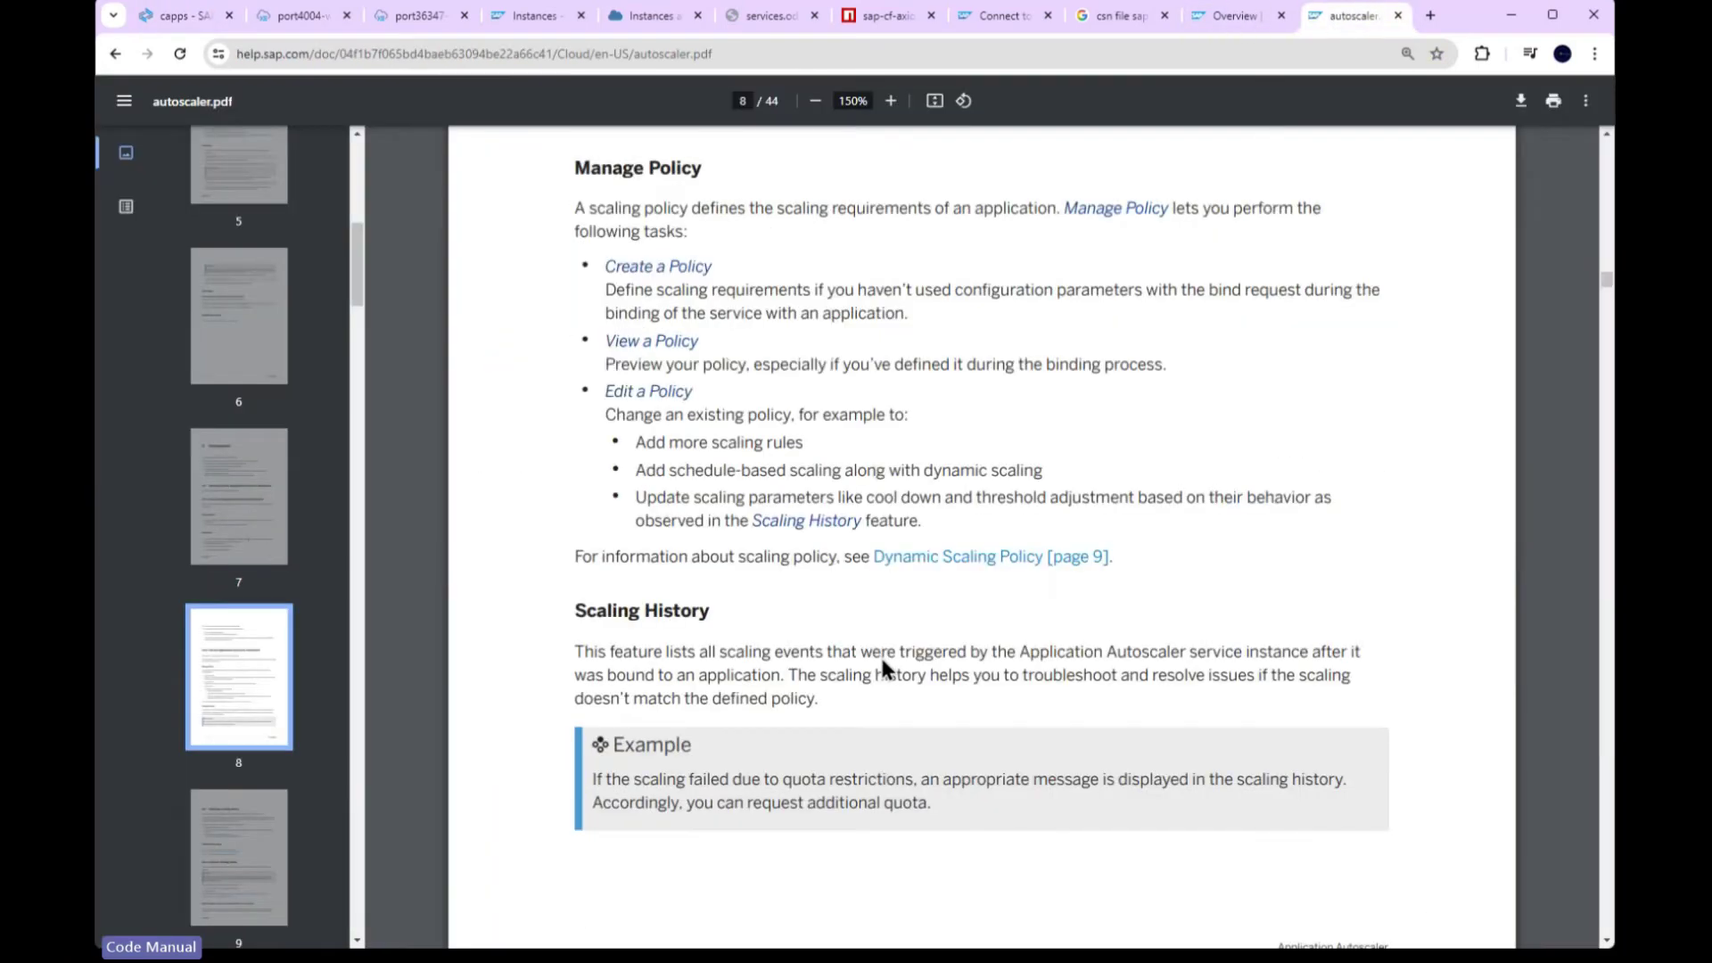
scroll(852, 535, "down", 7)
scroll(865, 635, "up", 6)
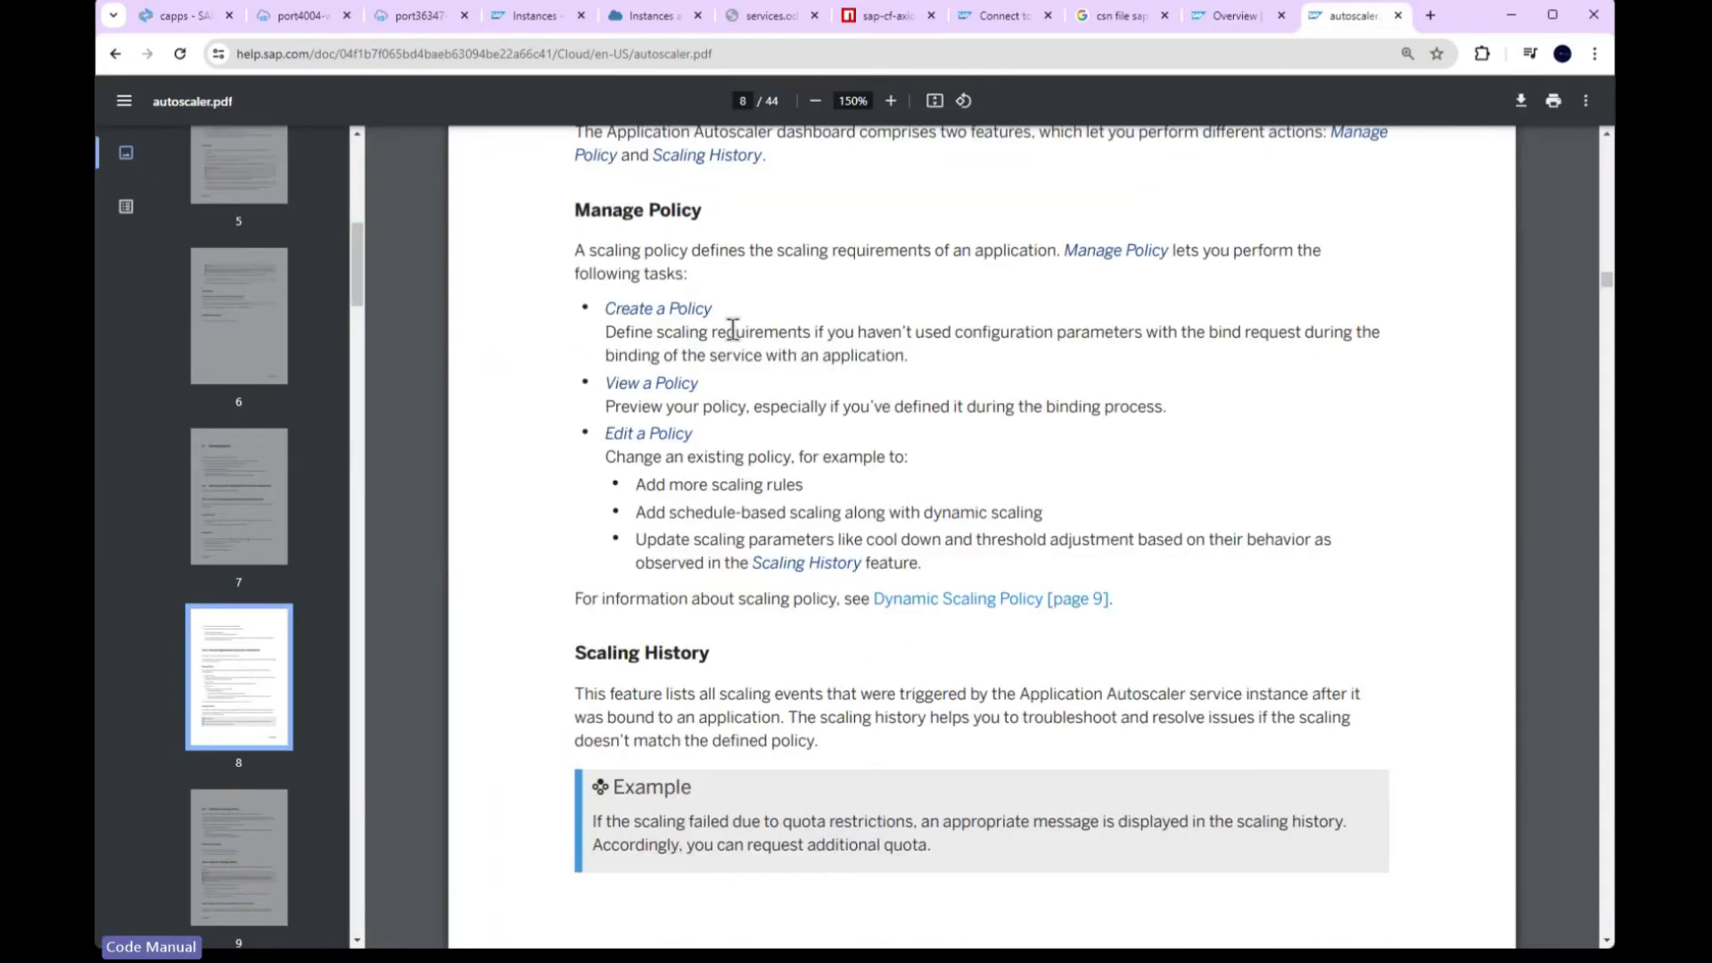
scroll(892, 658, "down", 6)
scroll(906, 661, "up", 7)
scroll(849, 612, "up", 4)
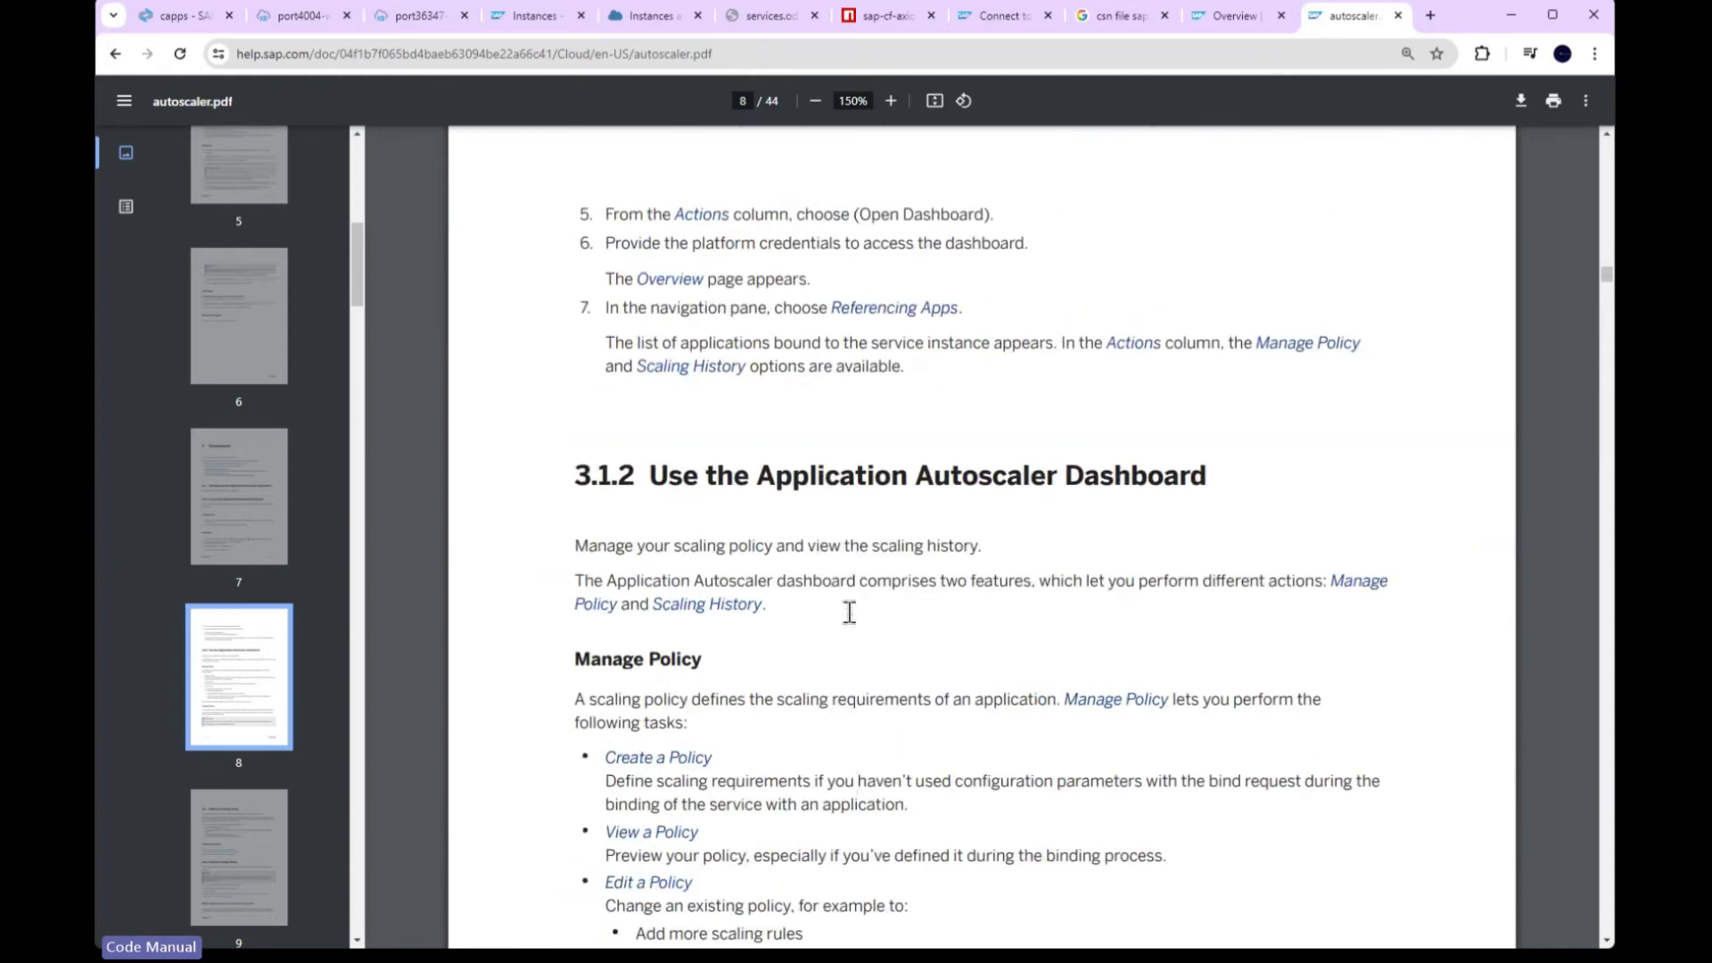
scroll(838, 615, "down", 12)
scroll(842, 623, "down", 9)
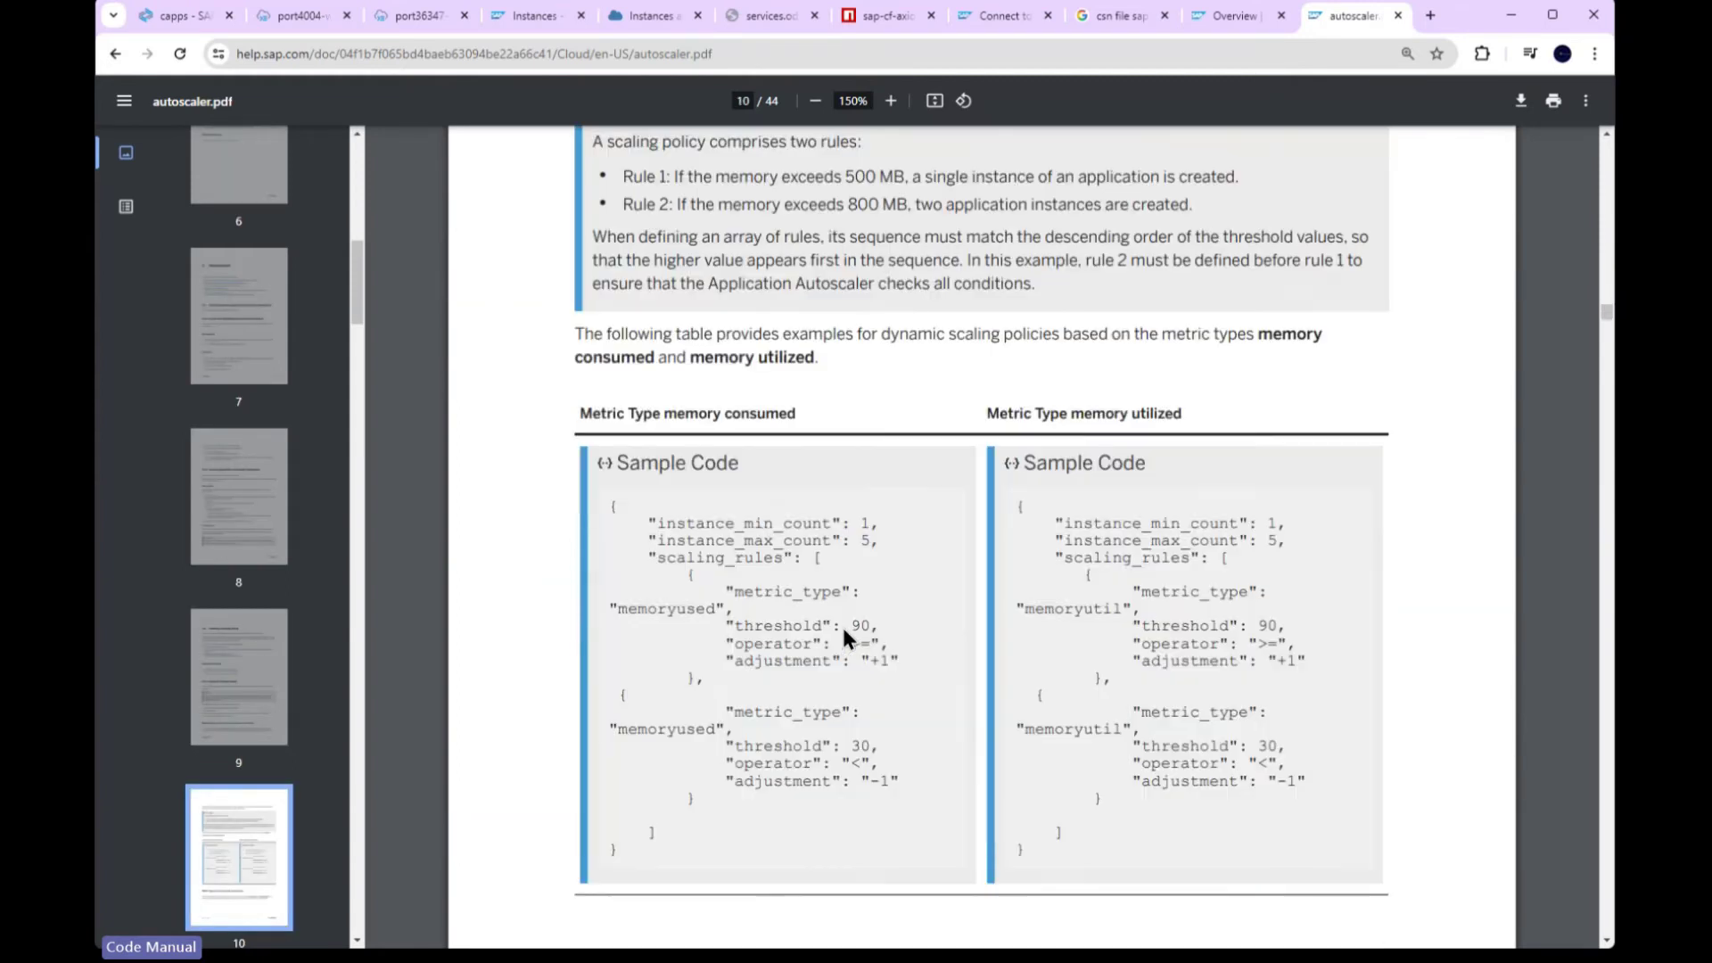
scroll(848, 626, "up", 2)
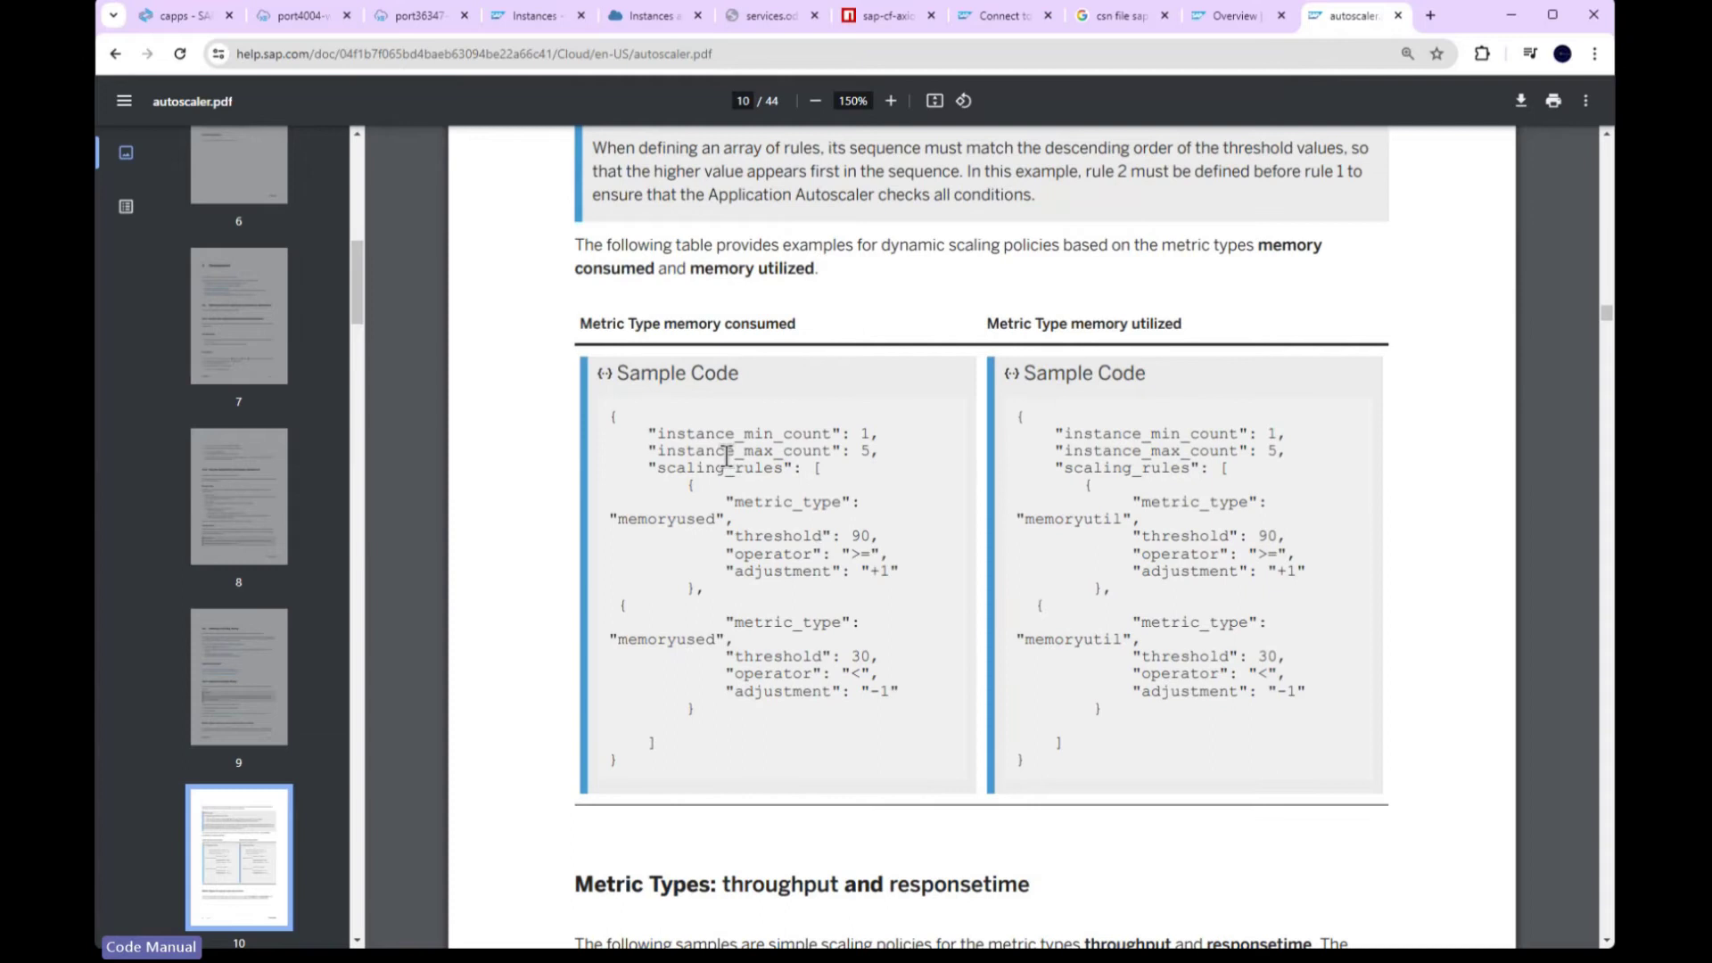
scroll(625, 396, "down", 1)
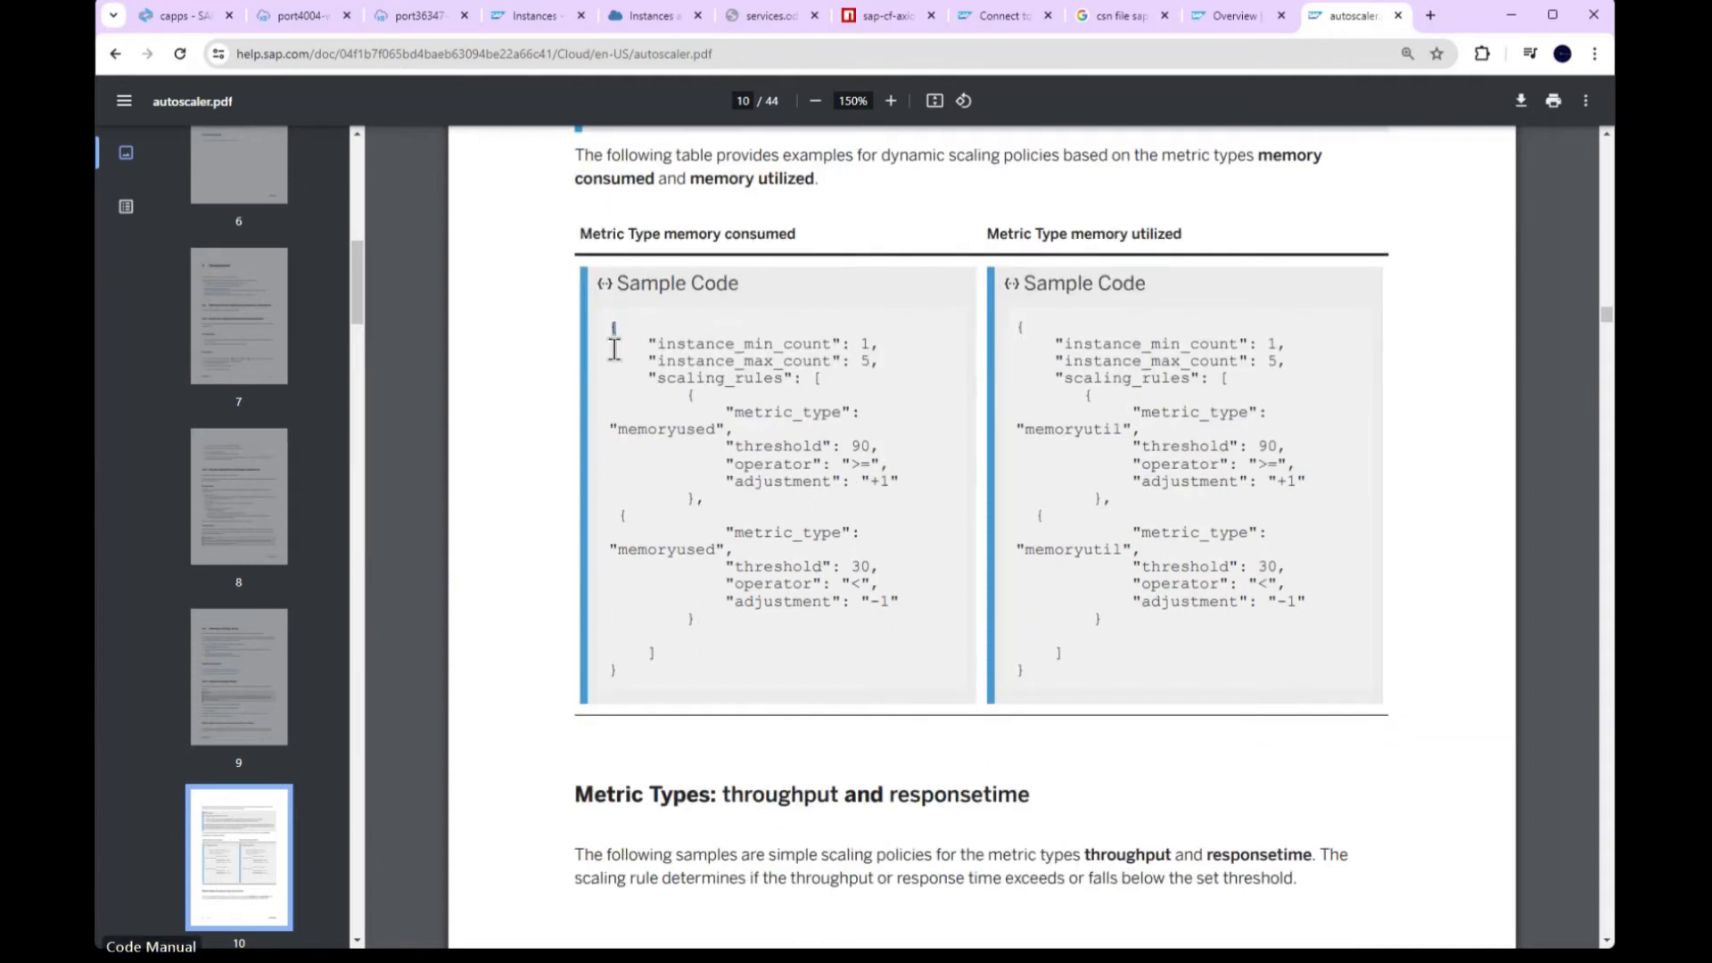
Step: Examine the memory consumed sample policy, including its metric type, threshold, operator, adjustment and maximum instance count
left_click_drag(614, 348, 645, 642)
left_click(782, 534)
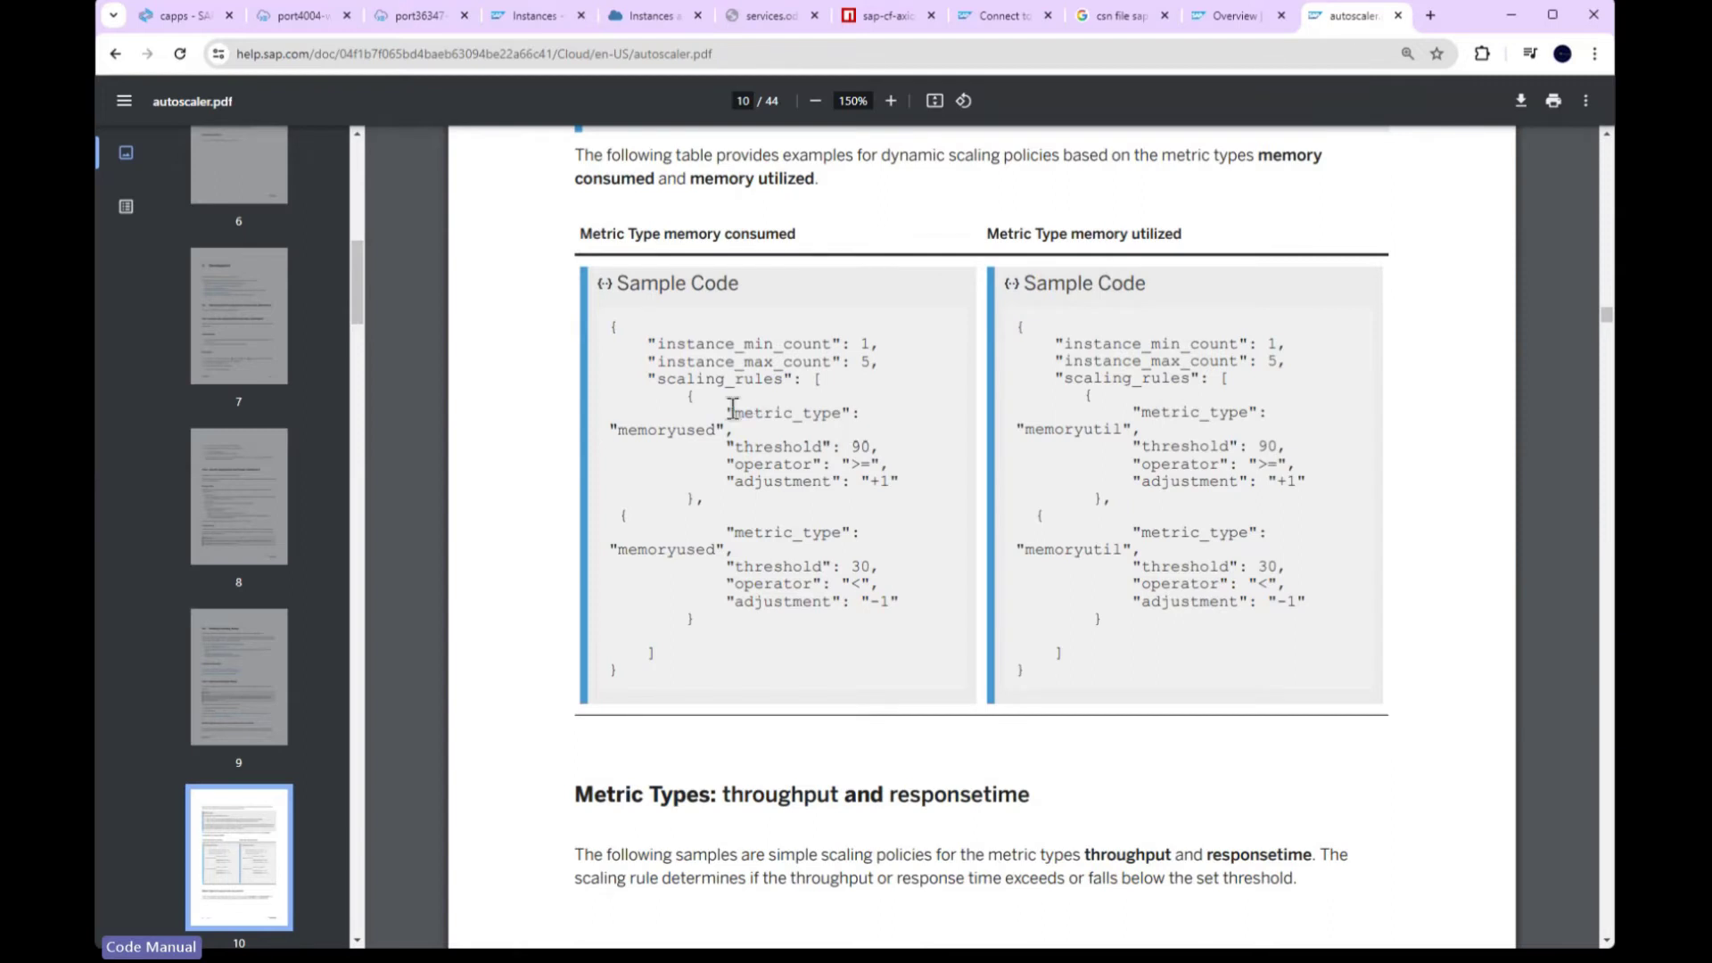
double_click(648, 437)
double_click(775, 447)
left_click_drag(850, 449, 871, 446)
left_click(865, 450)
left_click_drag(852, 445, 887, 483)
left_click(861, 366)
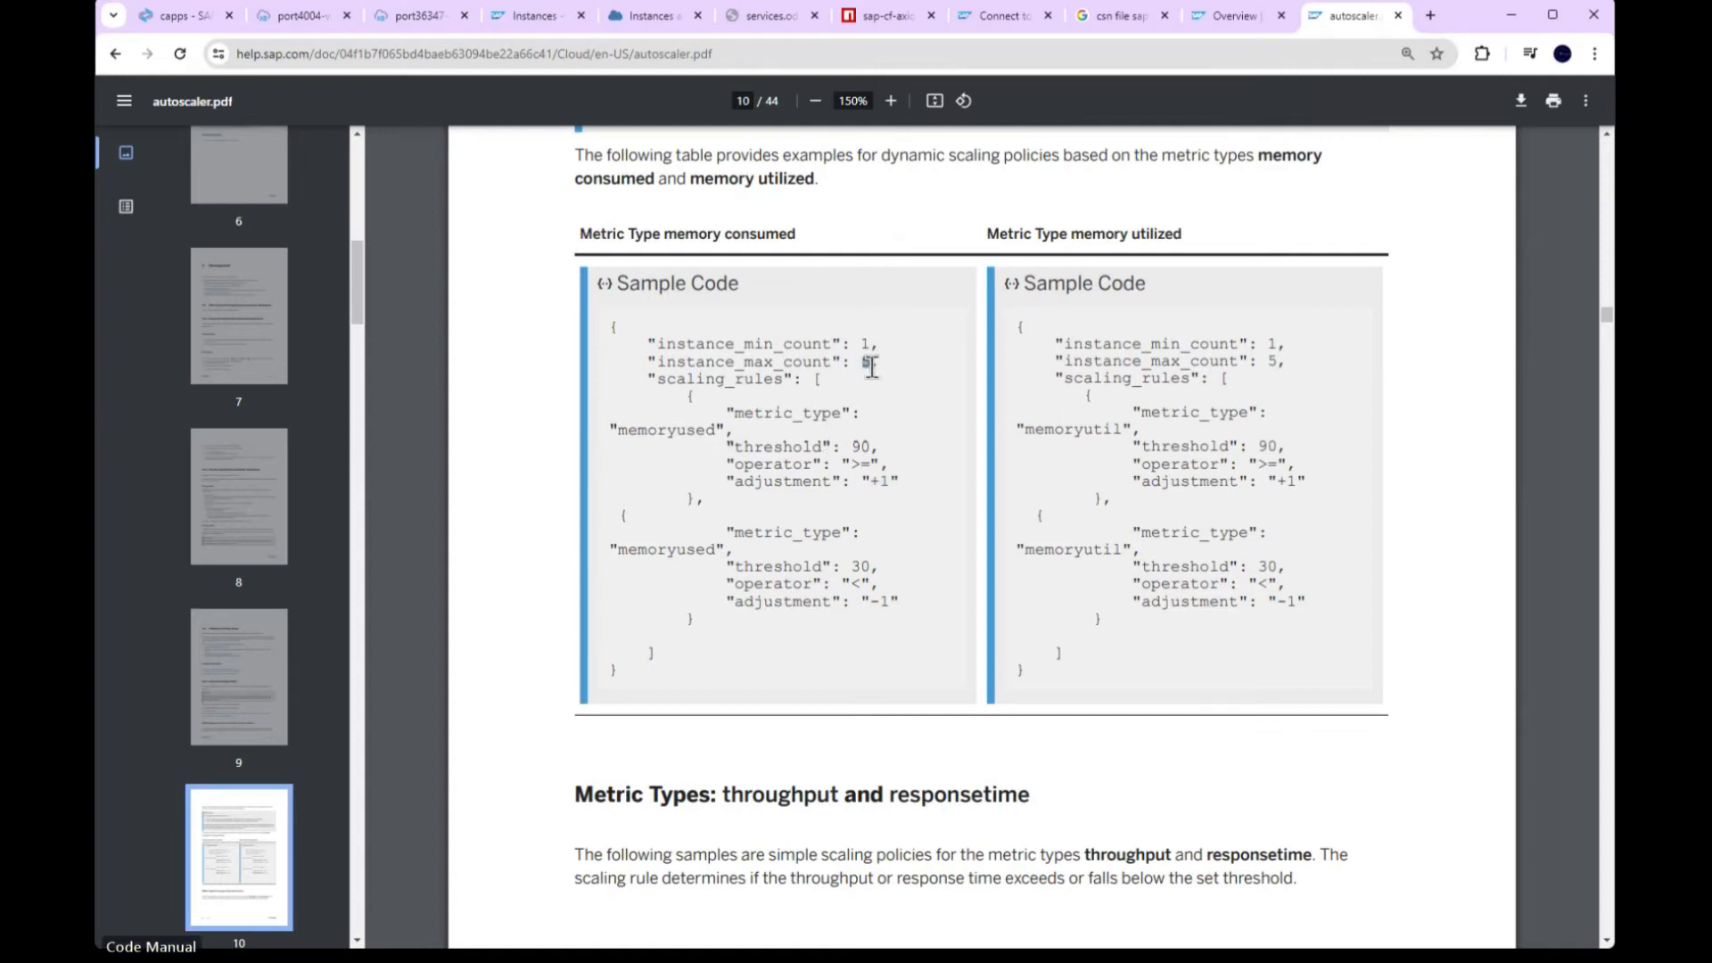
left_click_drag(614, 323, 678, 700)
left_click(876, 426)
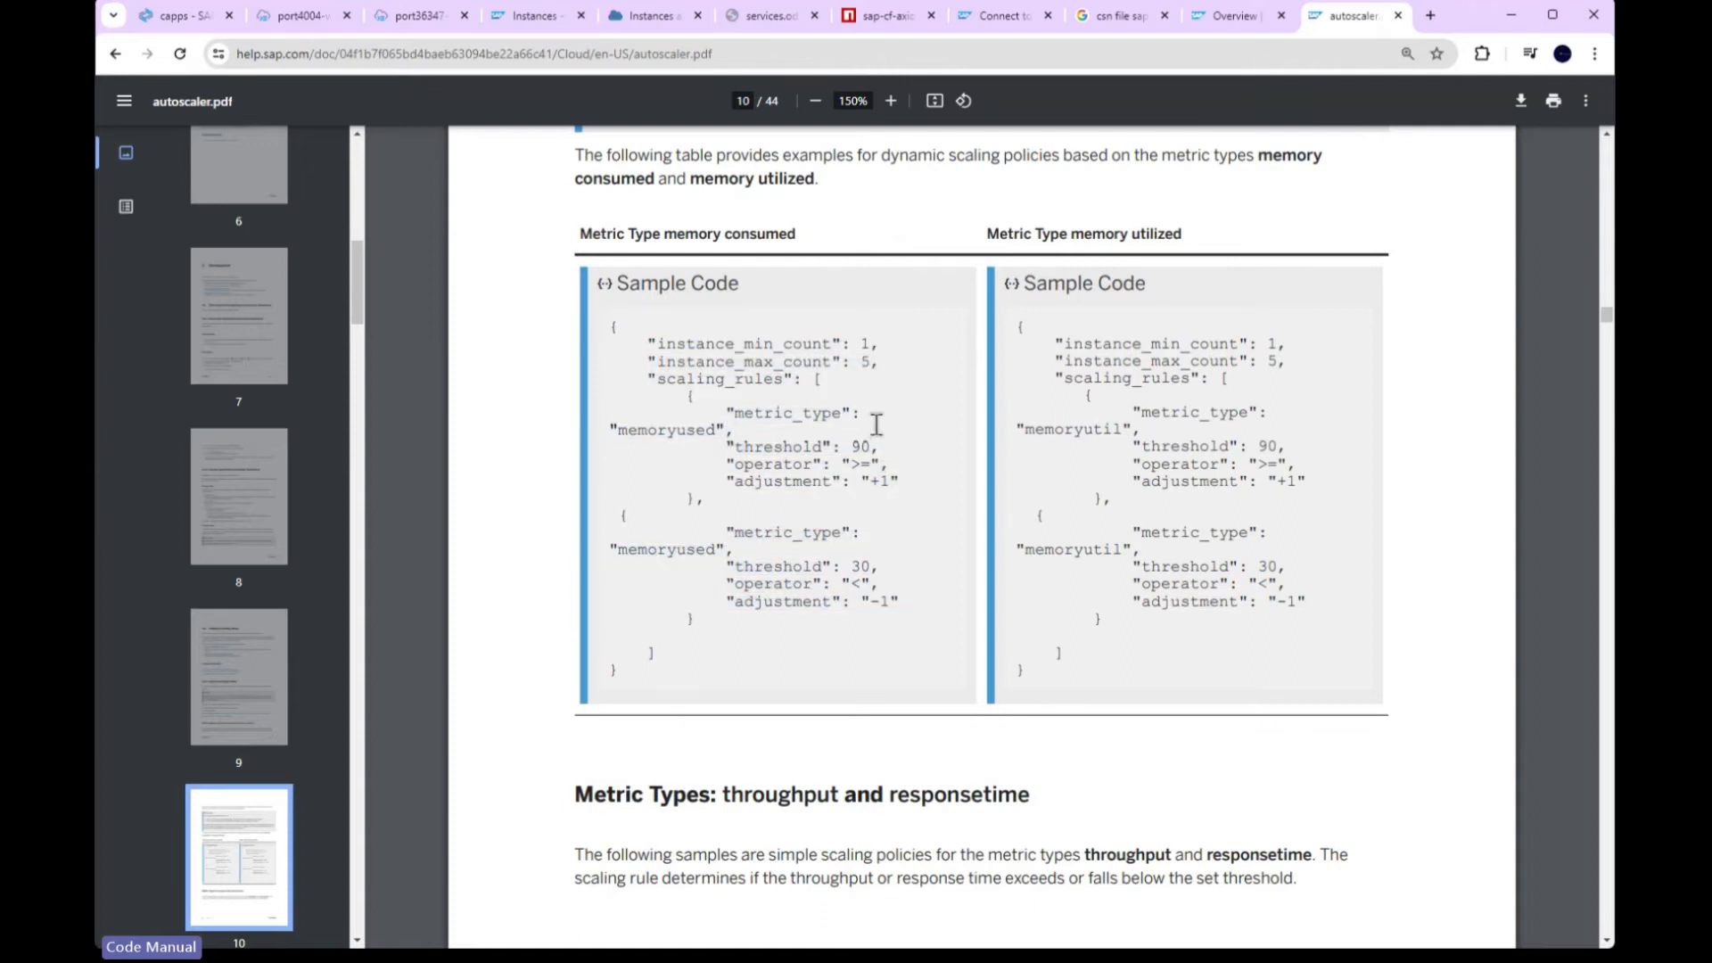
left_click_drag(612, 325, 799, 661)
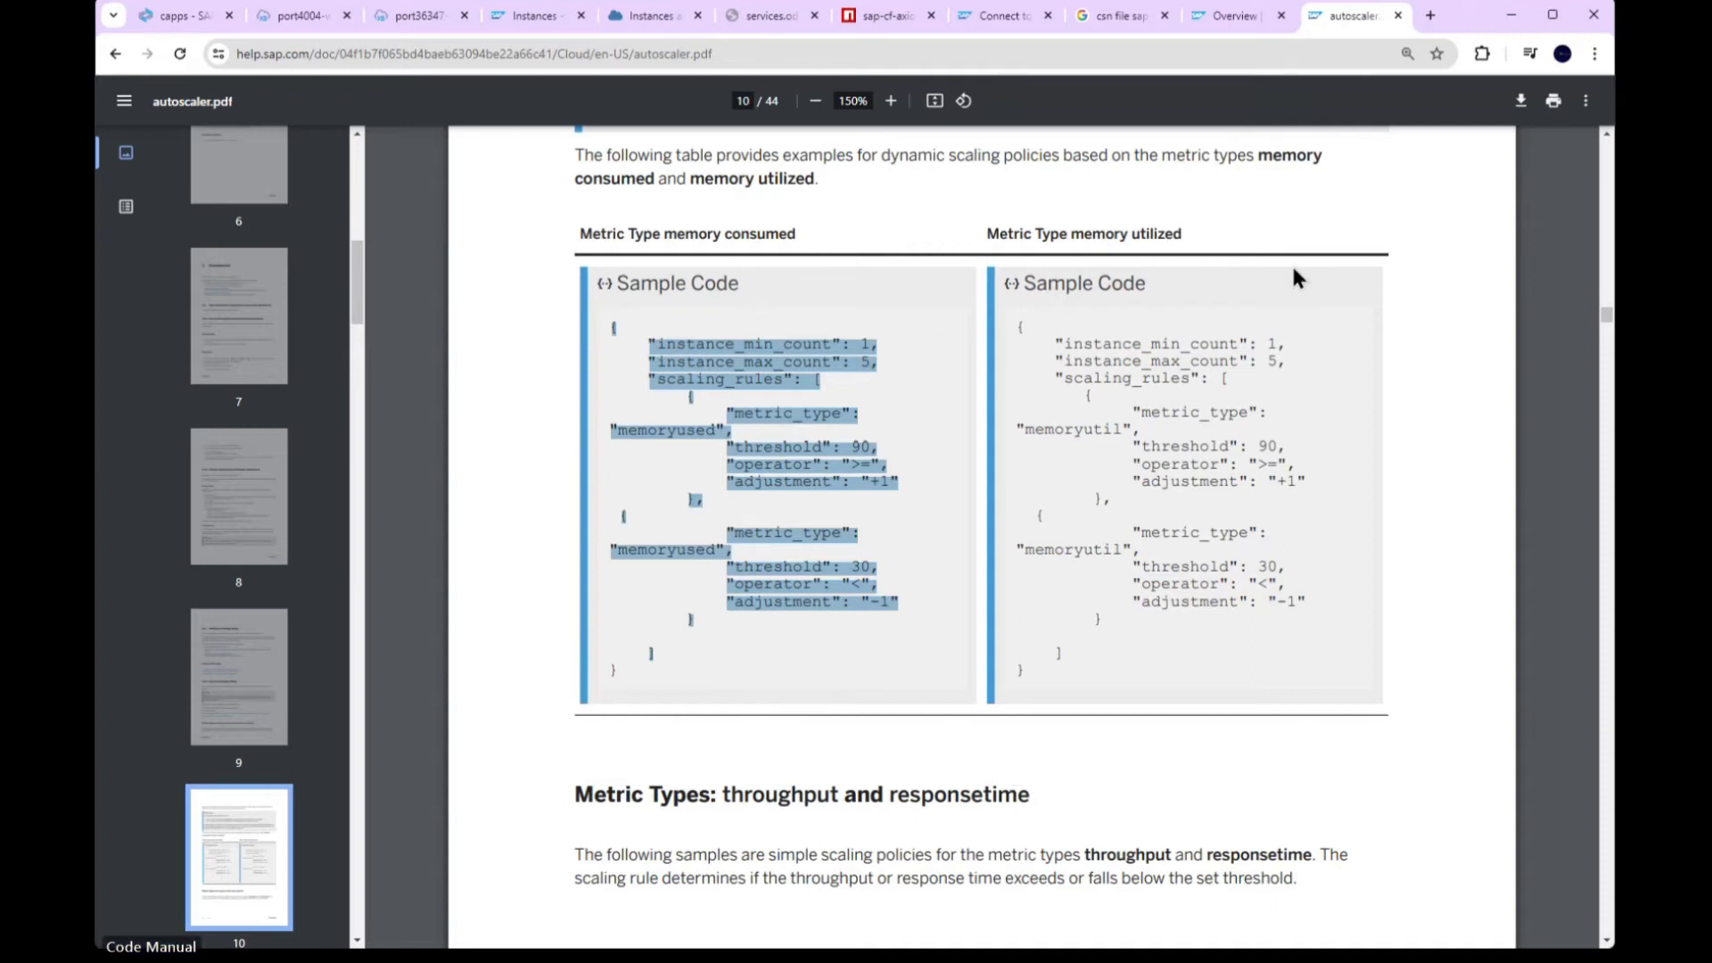
left_click(1058, 376)
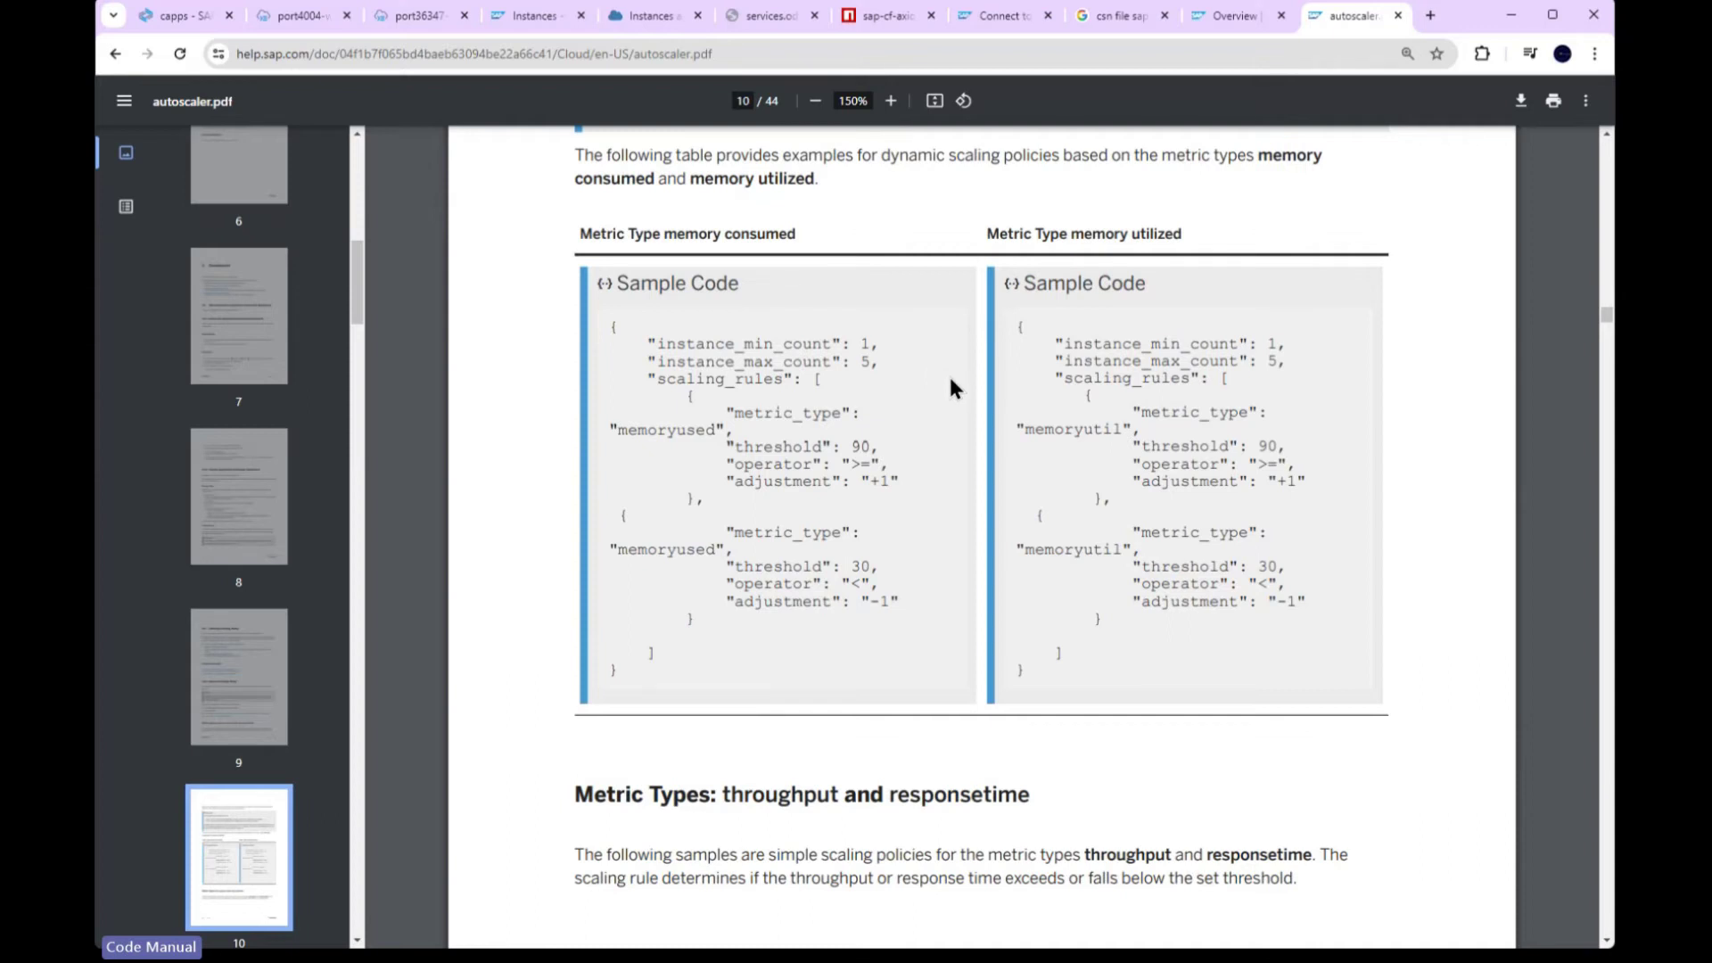
left_click_drag(603, 325, 849, 659)
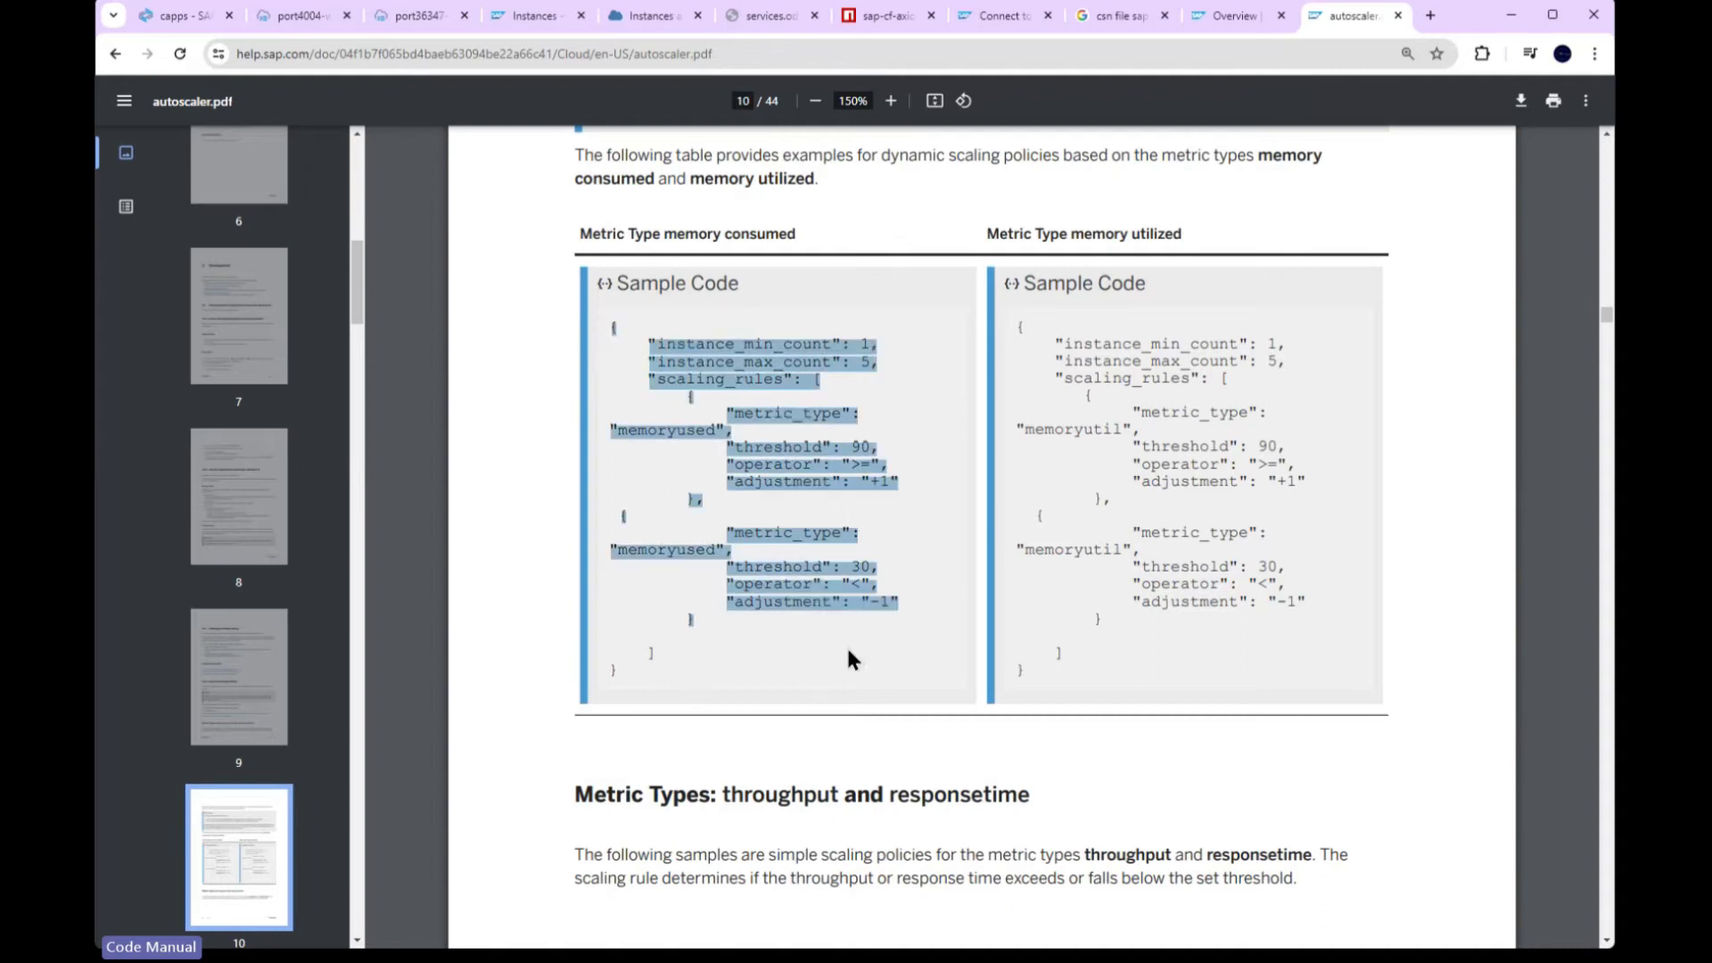
left_click(931, 642)
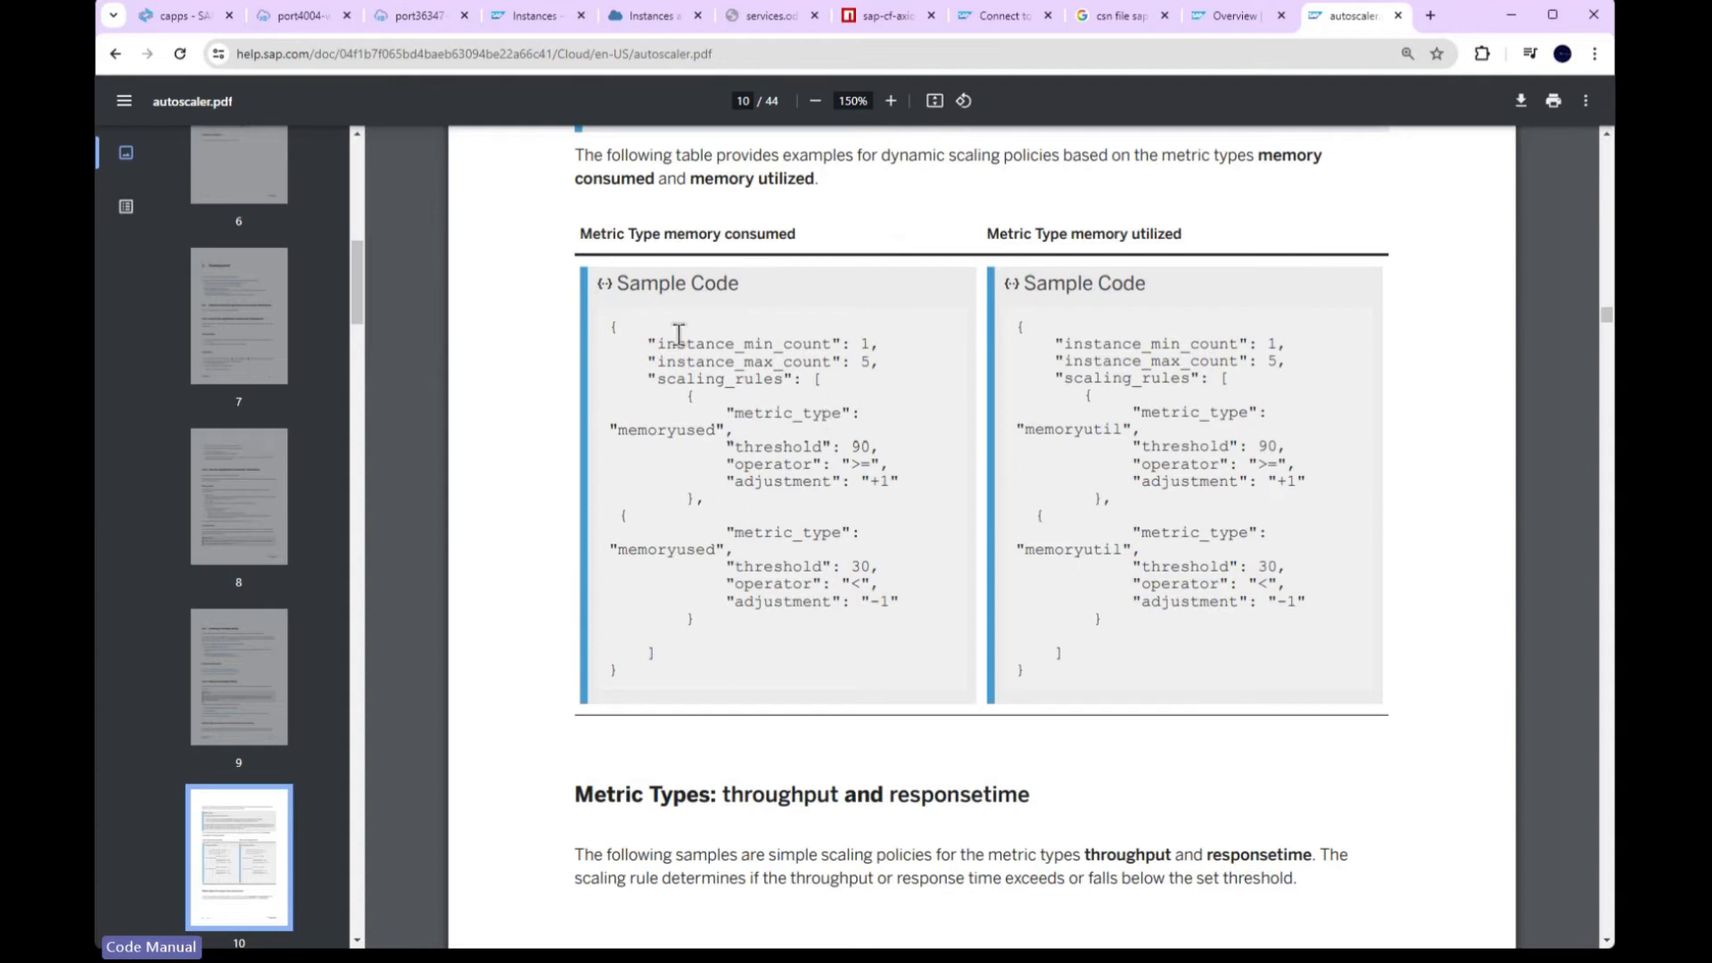
Step: Copy the complete sample policy code for the memory consumed metric type, including both outer braces
left_click_drag(614, 328, 692, 677)
left_click(733, 671)
left_click_drag(615, 328, 642, 676)
key("ctrl+c")
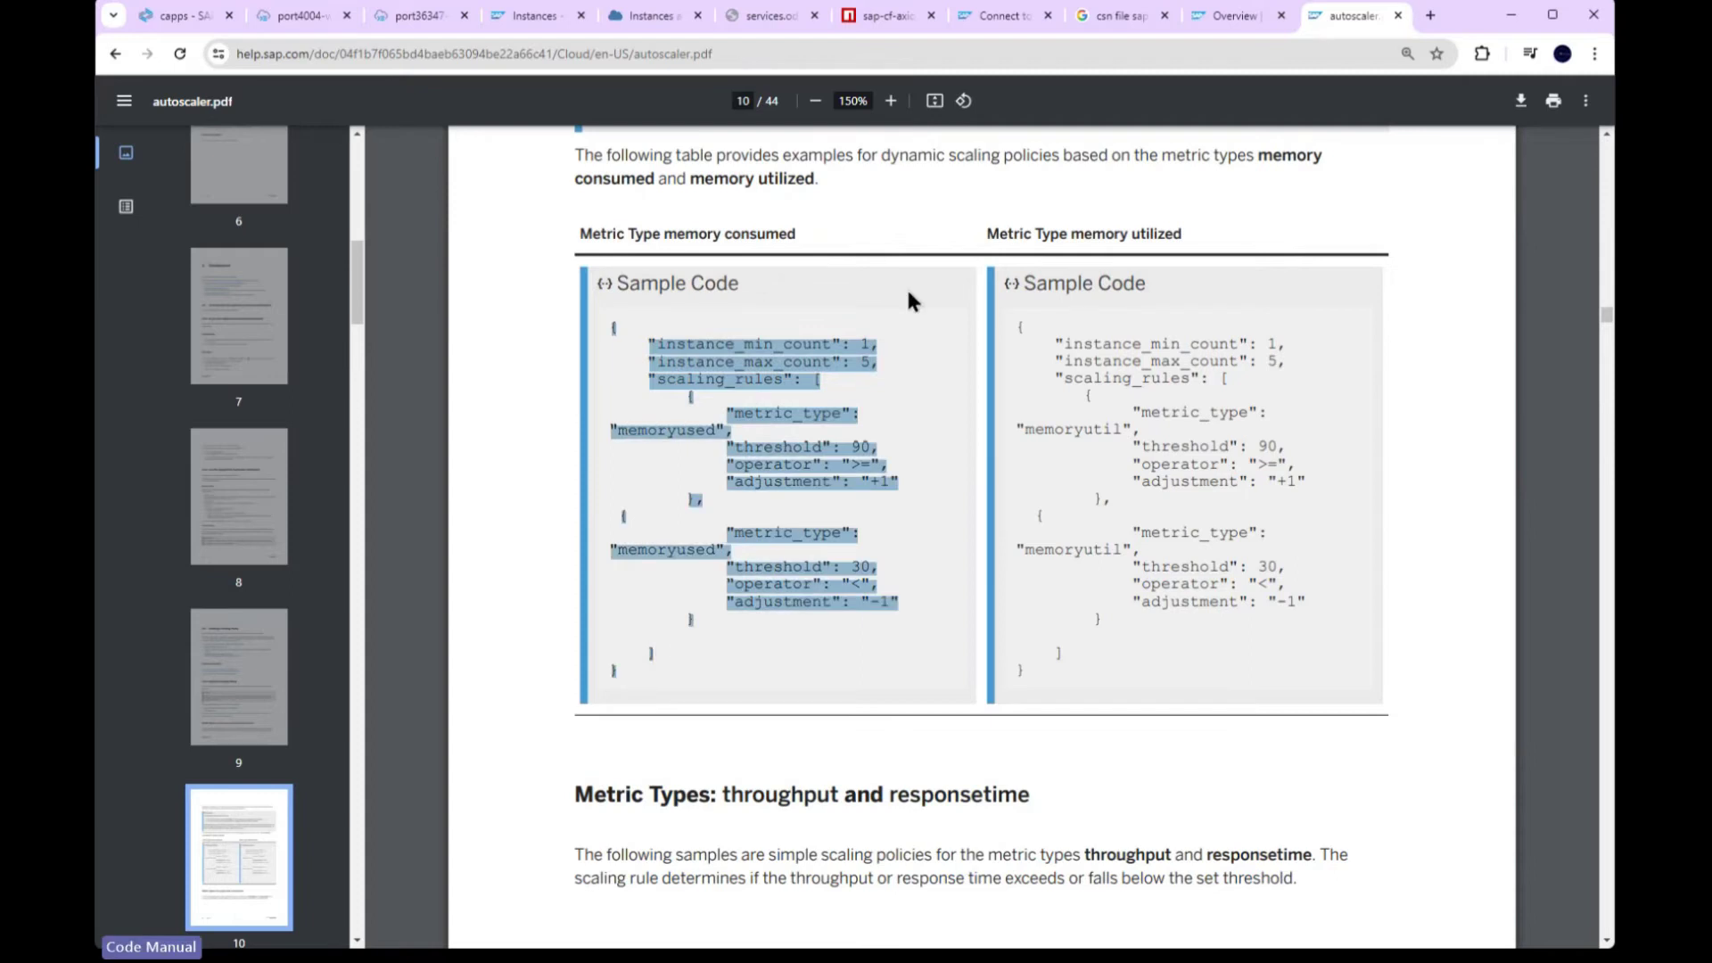
Step: In SAP Business Application Studio, create policy.json in the EquipmentSystemApp folder with the copied scaling policy, formatted as indented JSON
left_click(191, 13)
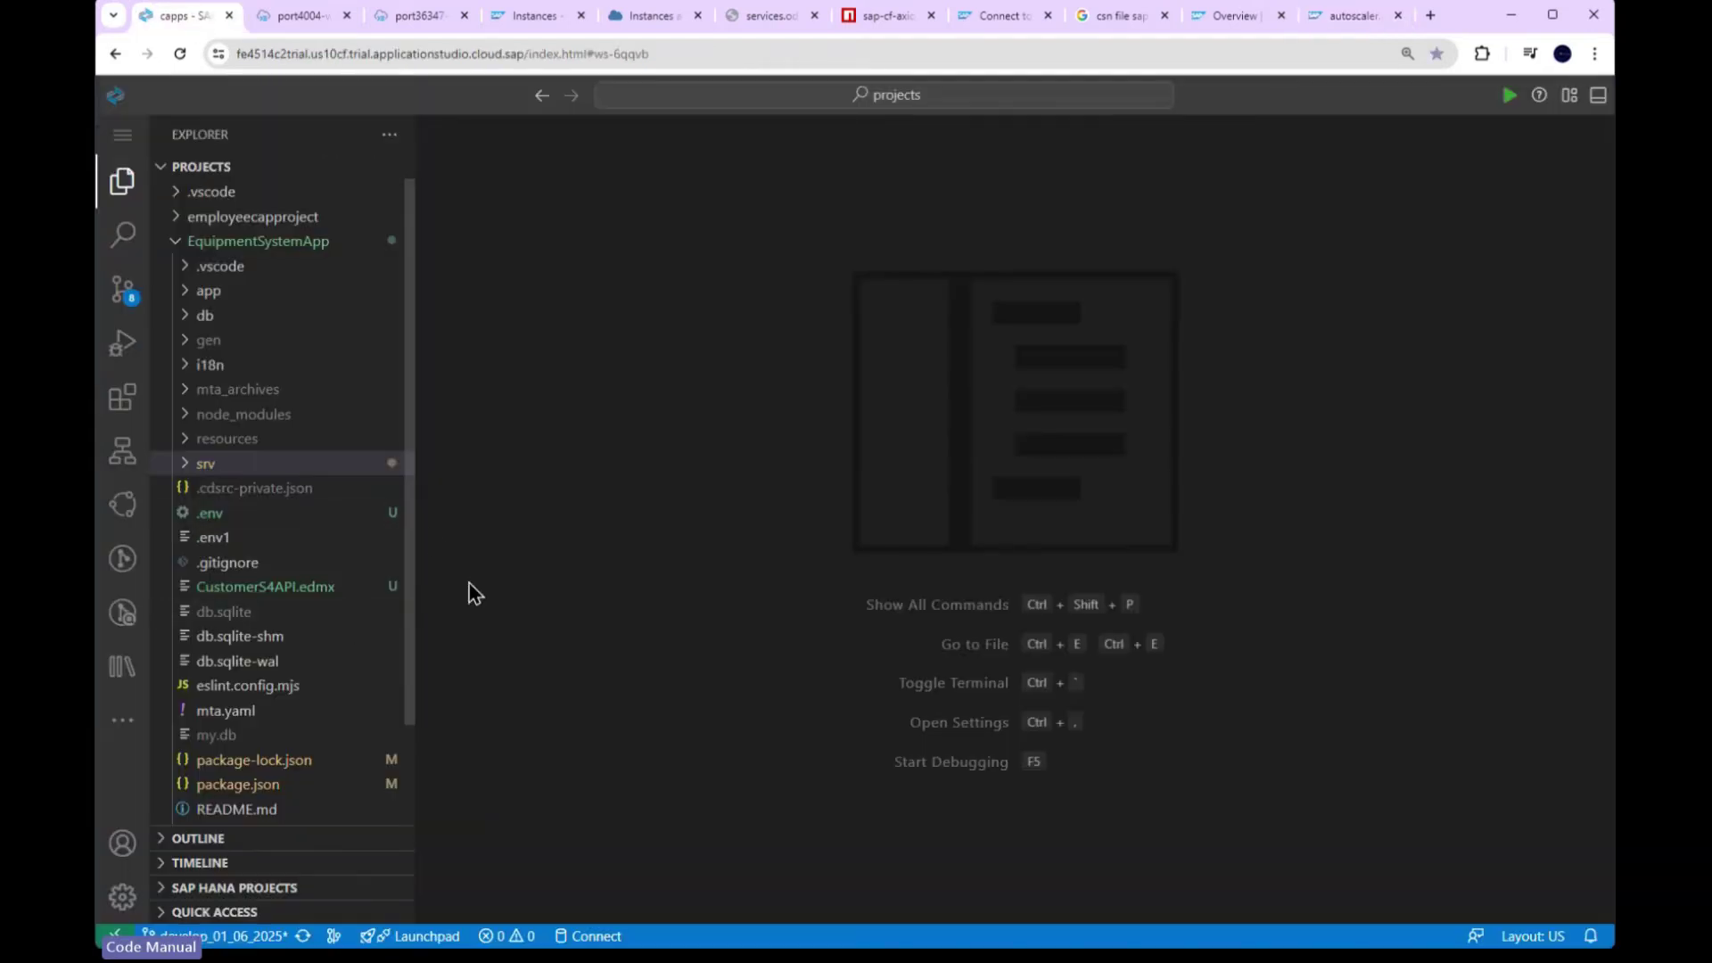
double_click(258, 241)
left_click(319, 169)
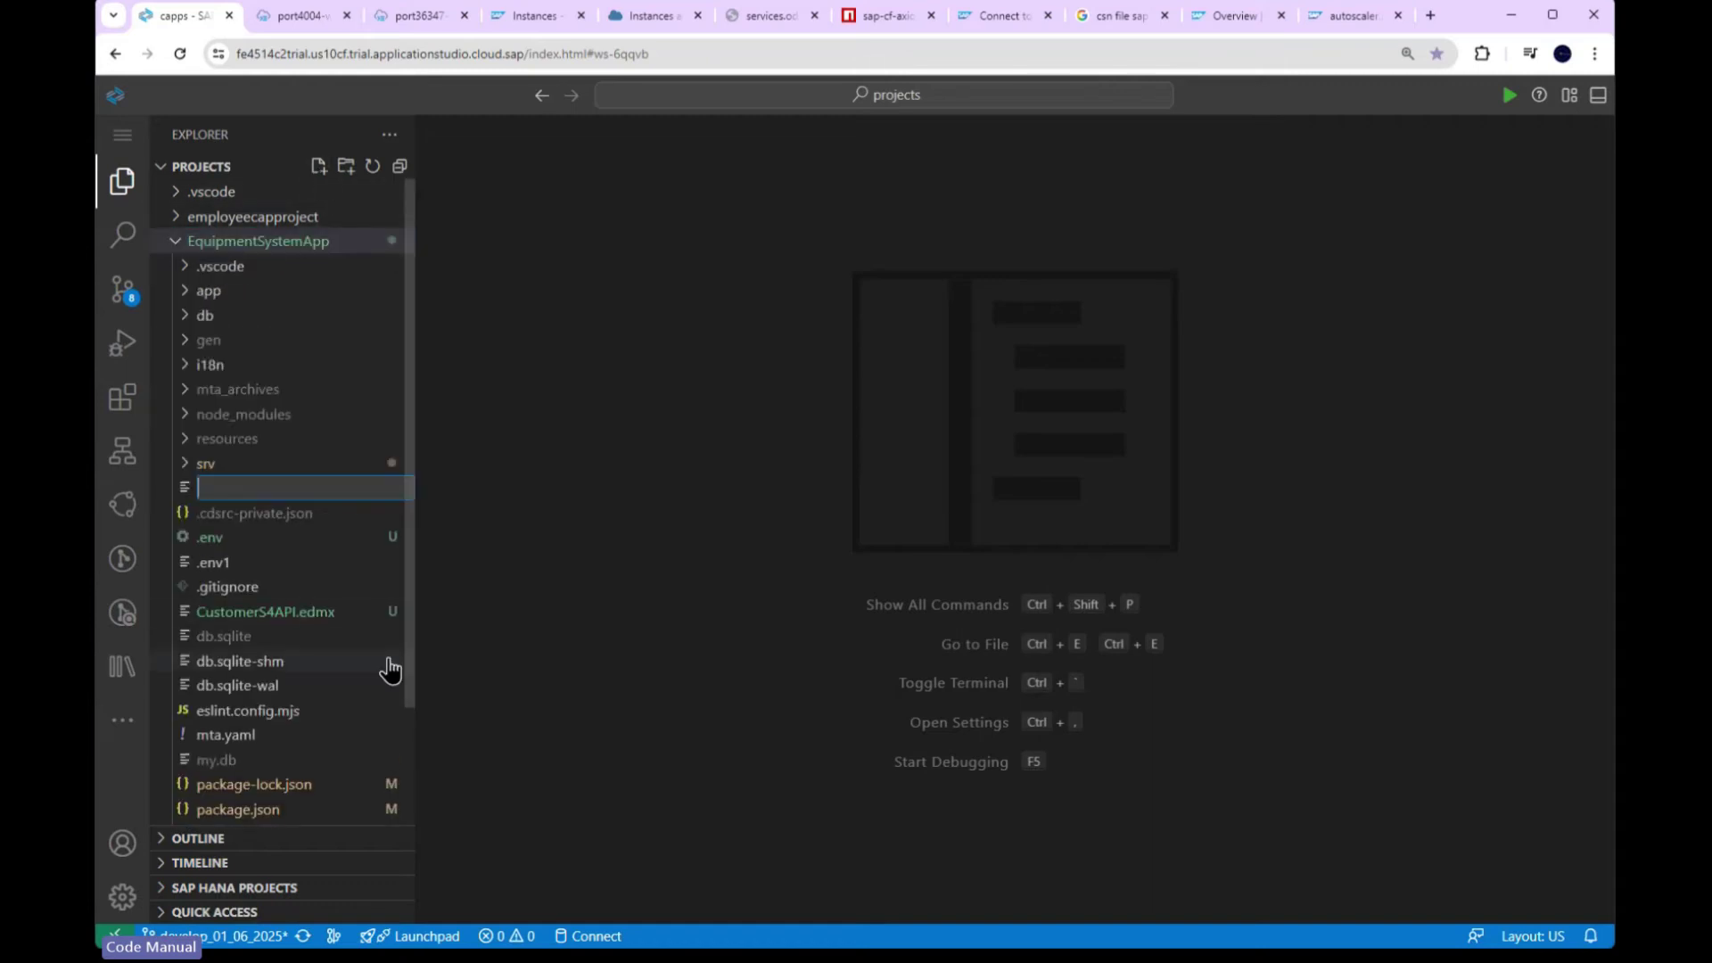
type("policy.json")
key("Return")
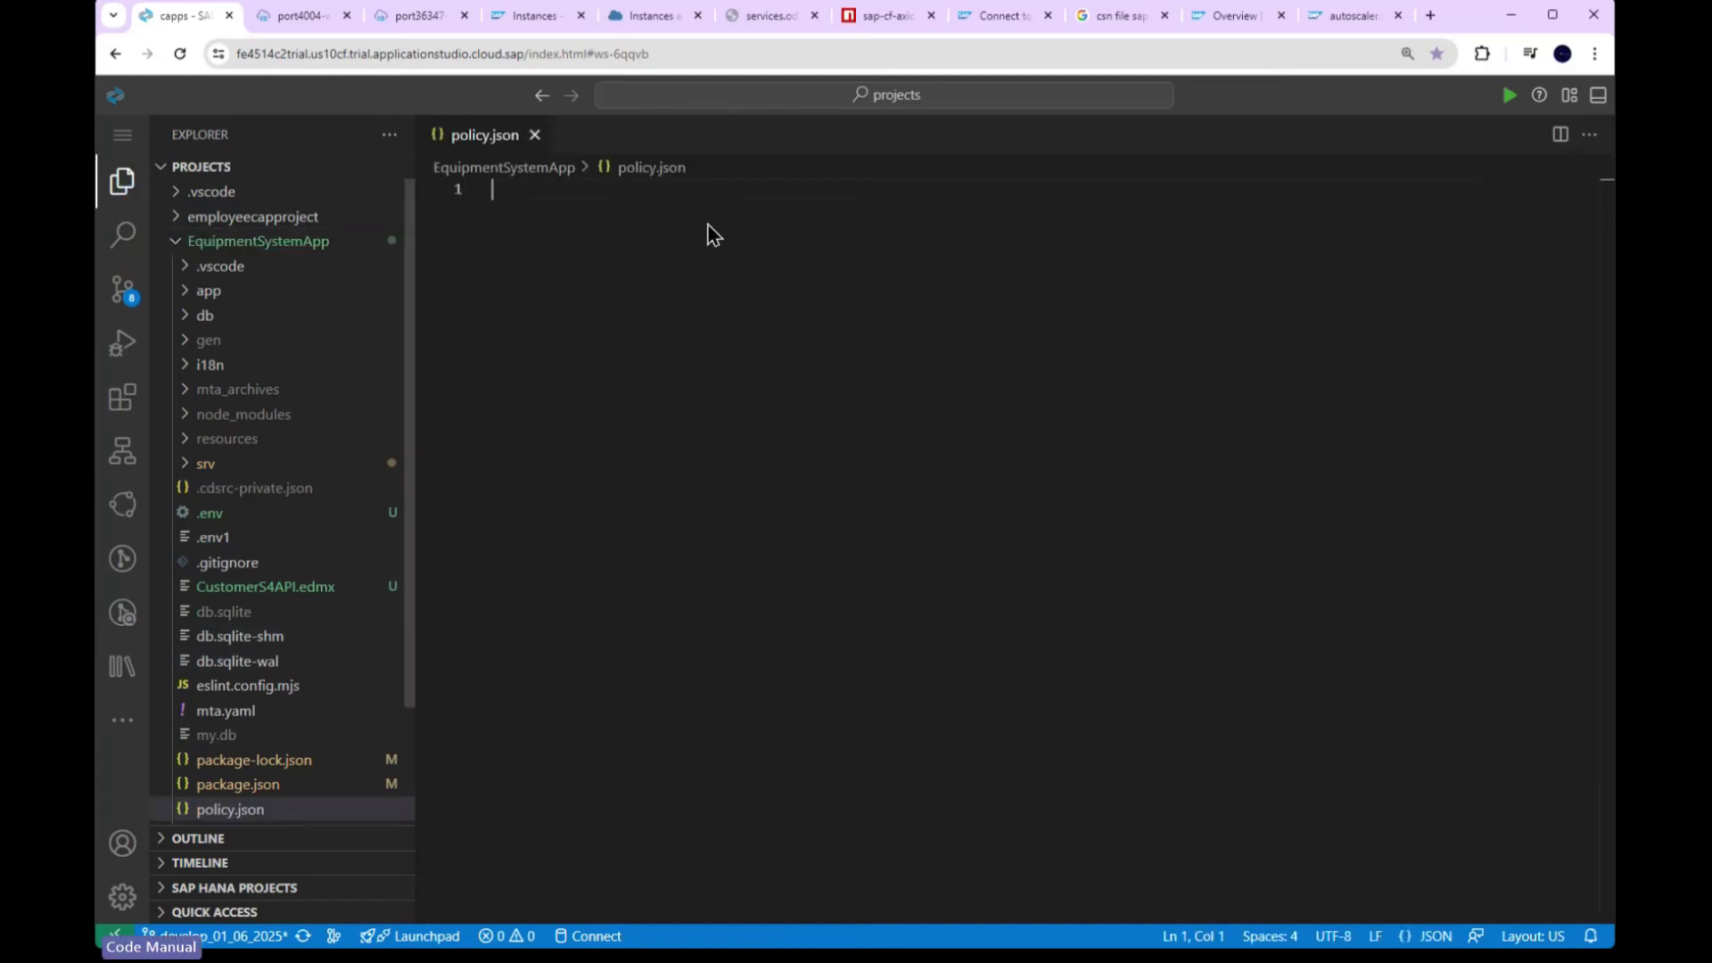
key("ctrl+v")
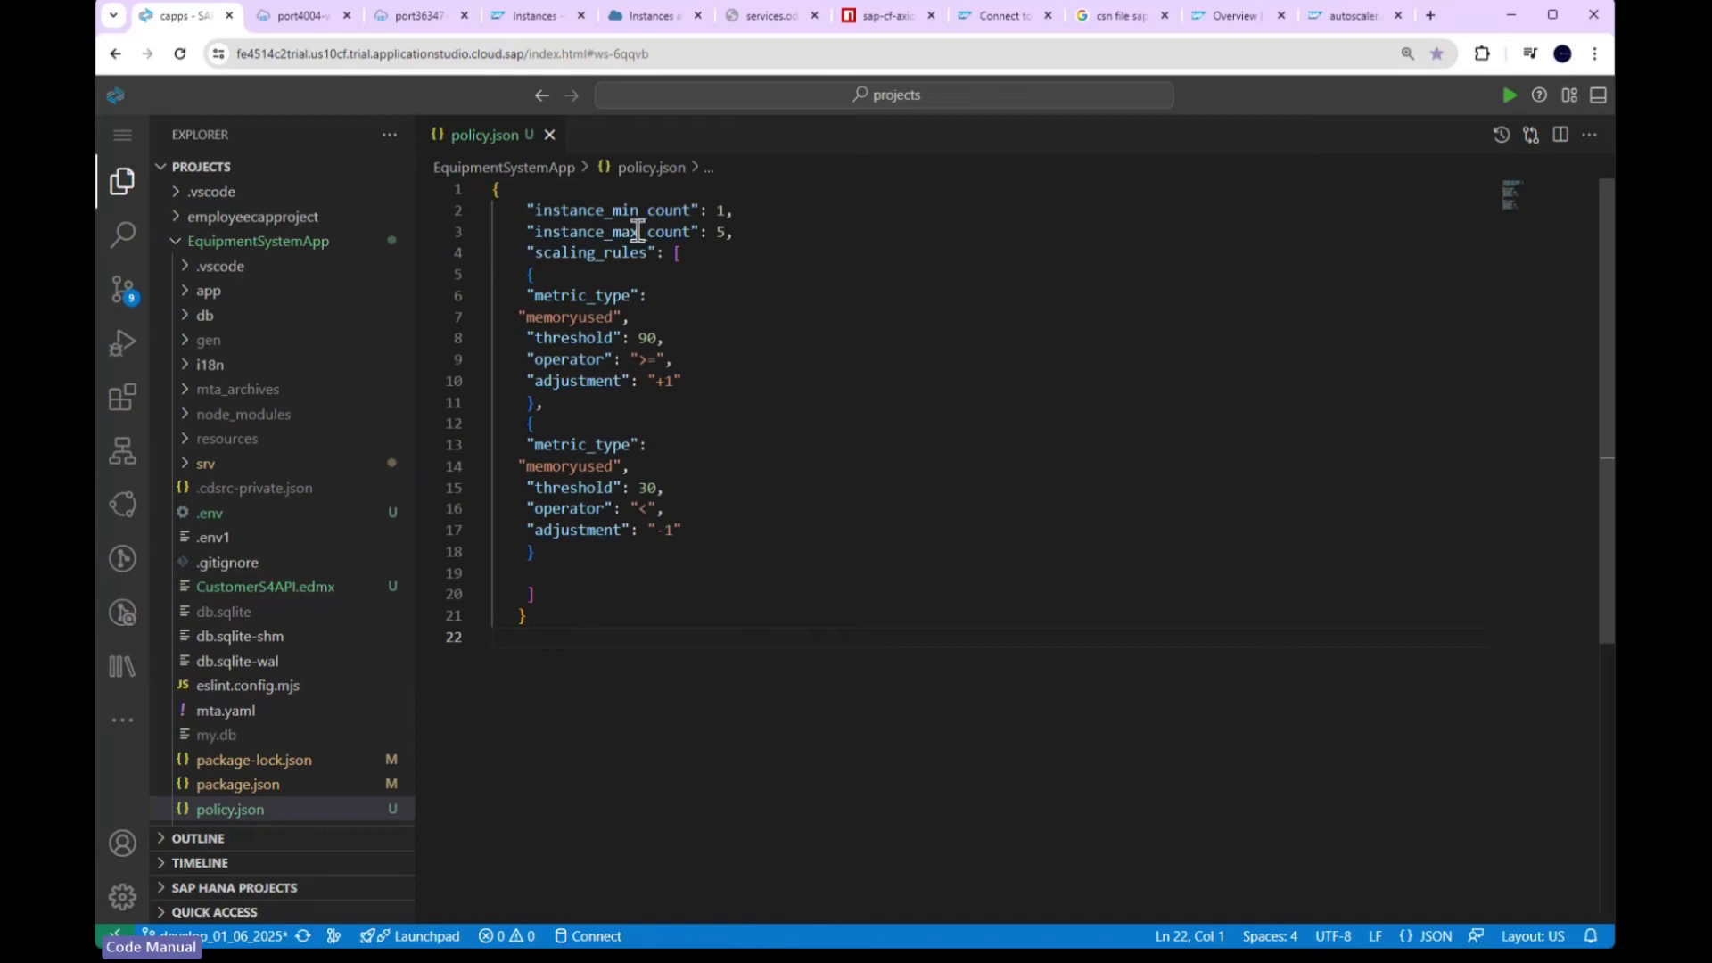
key("shift+alt+f")
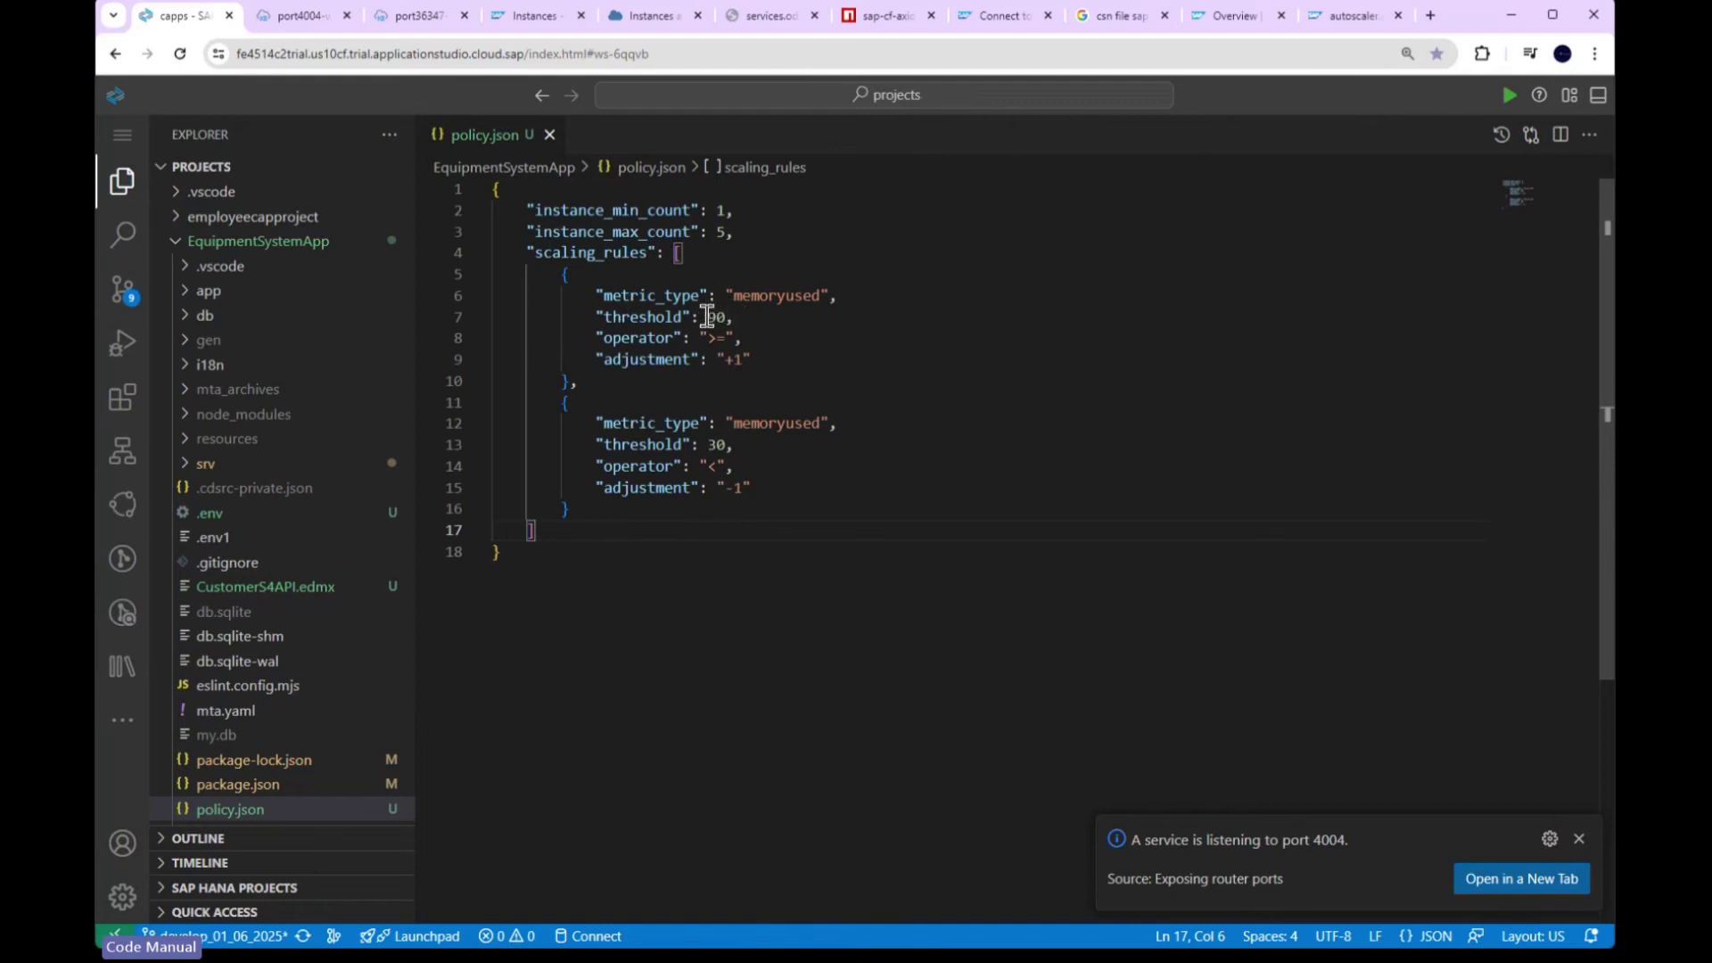
Step: Review the scaling policy in policy.json: the rule thresholds, the scale-up adjustment, and the minimum and maximum instance counts
left_click_drag(706, 319, 723, 318)
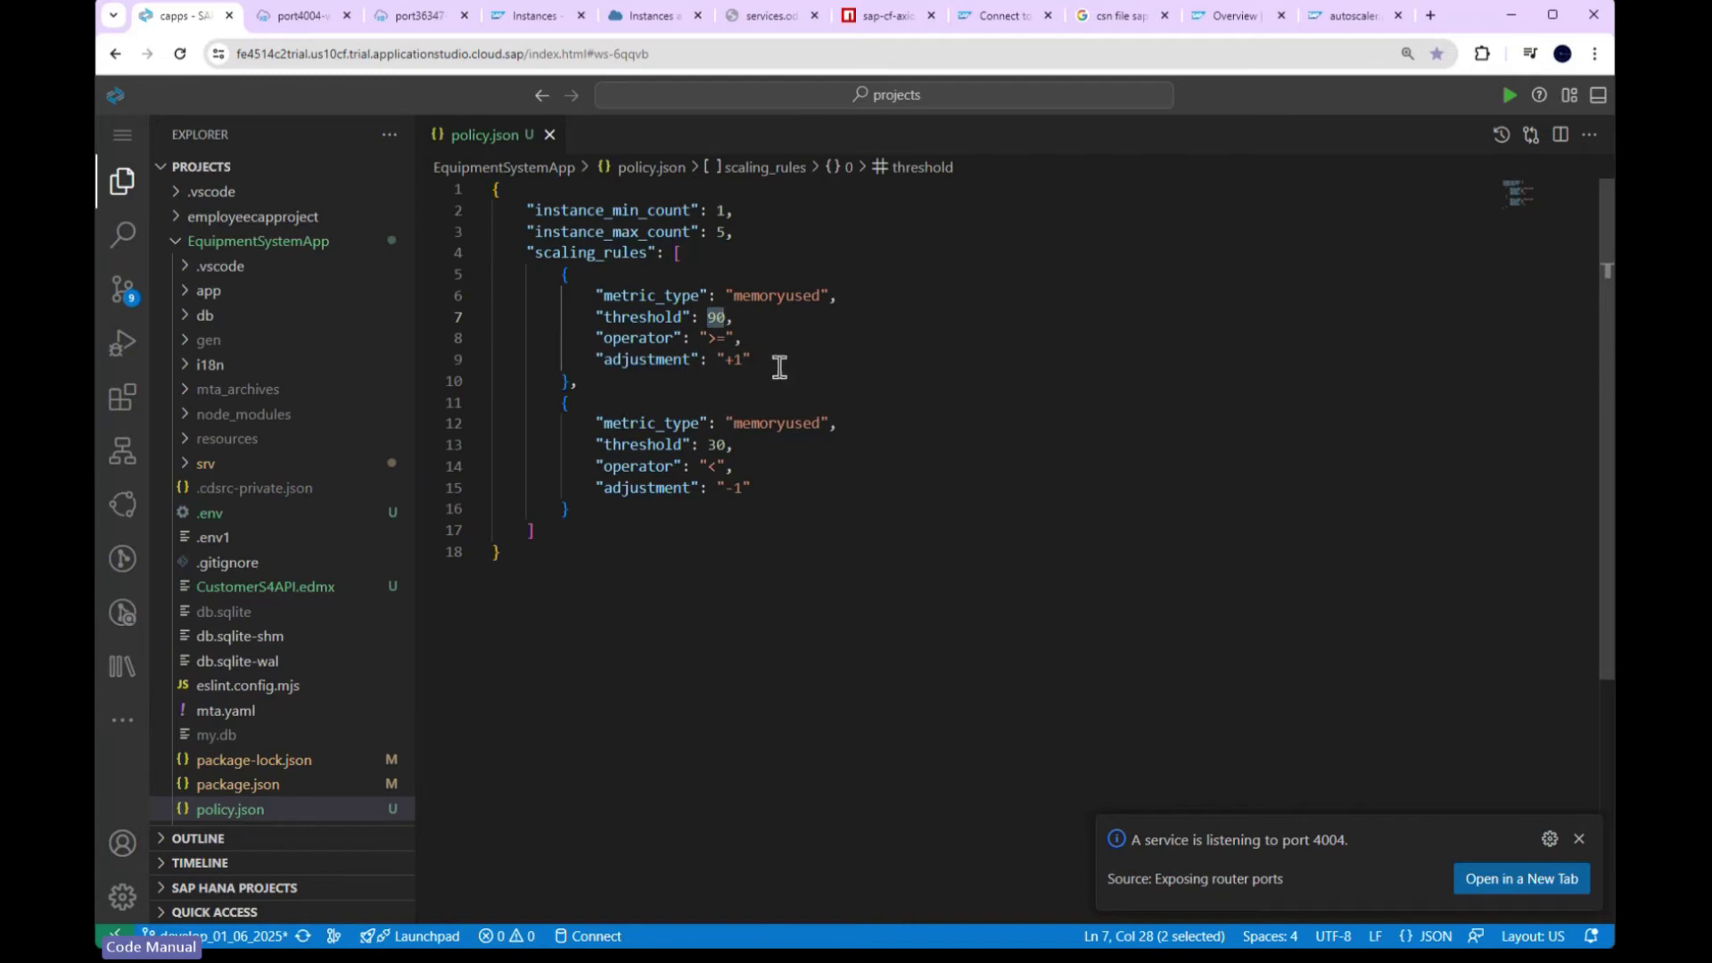
left_click(723, 360)
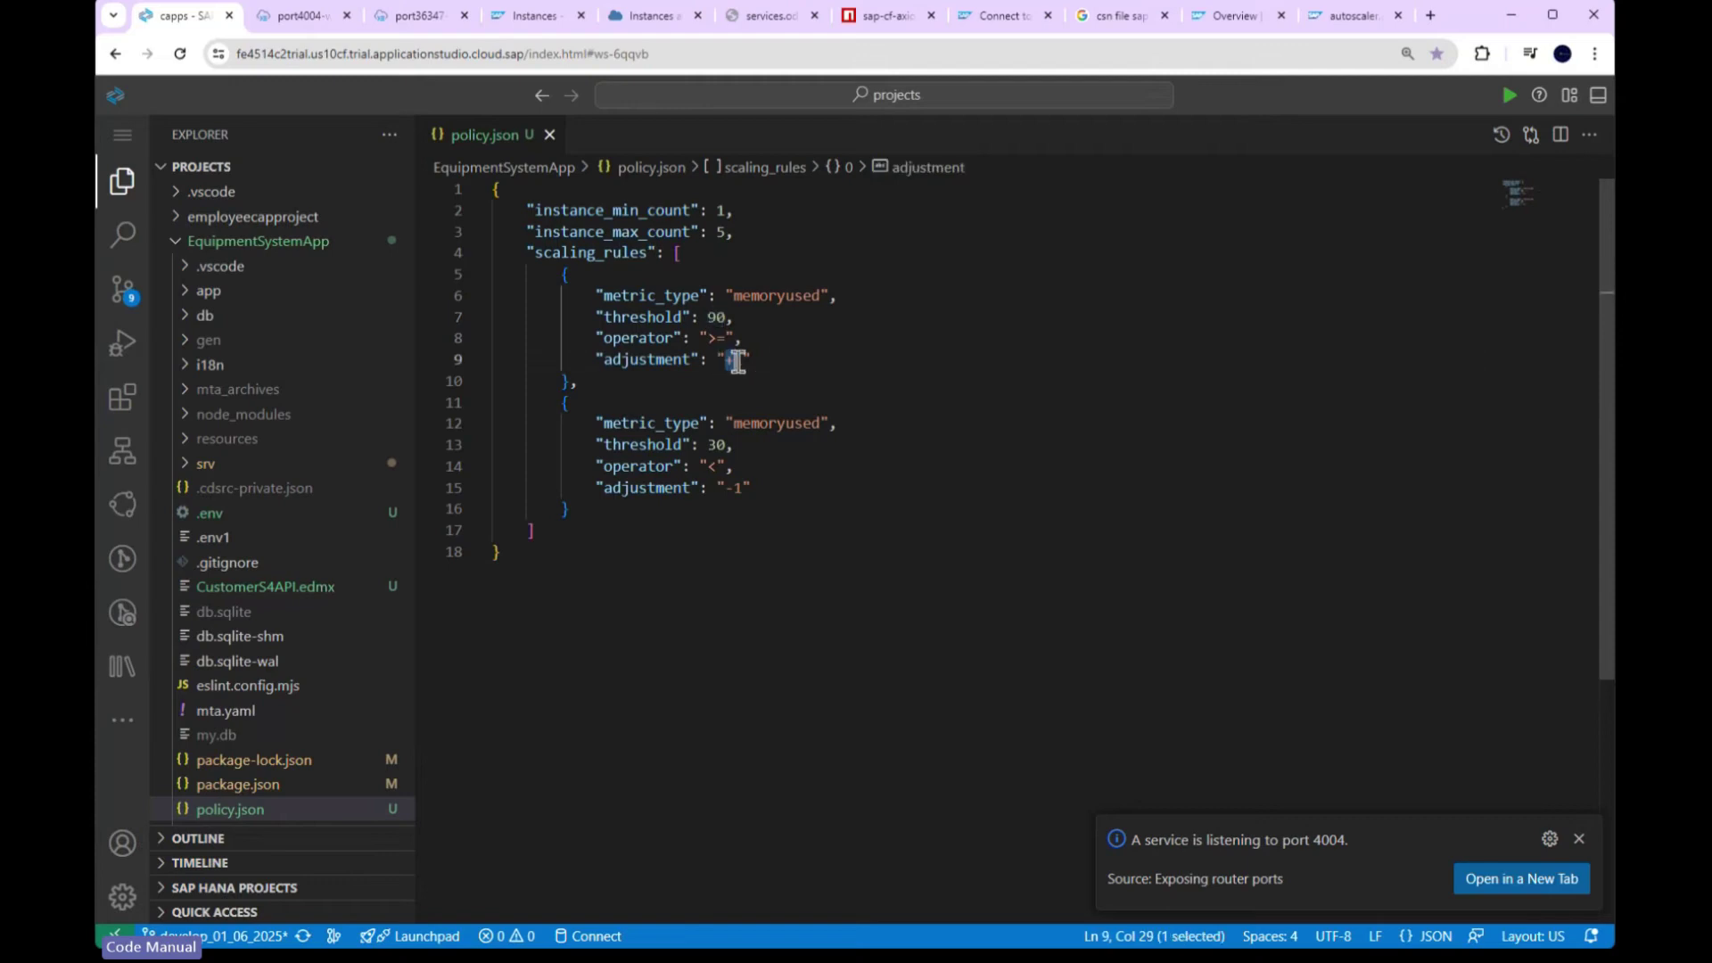
left_click_drag(724, 360, 747, 361)
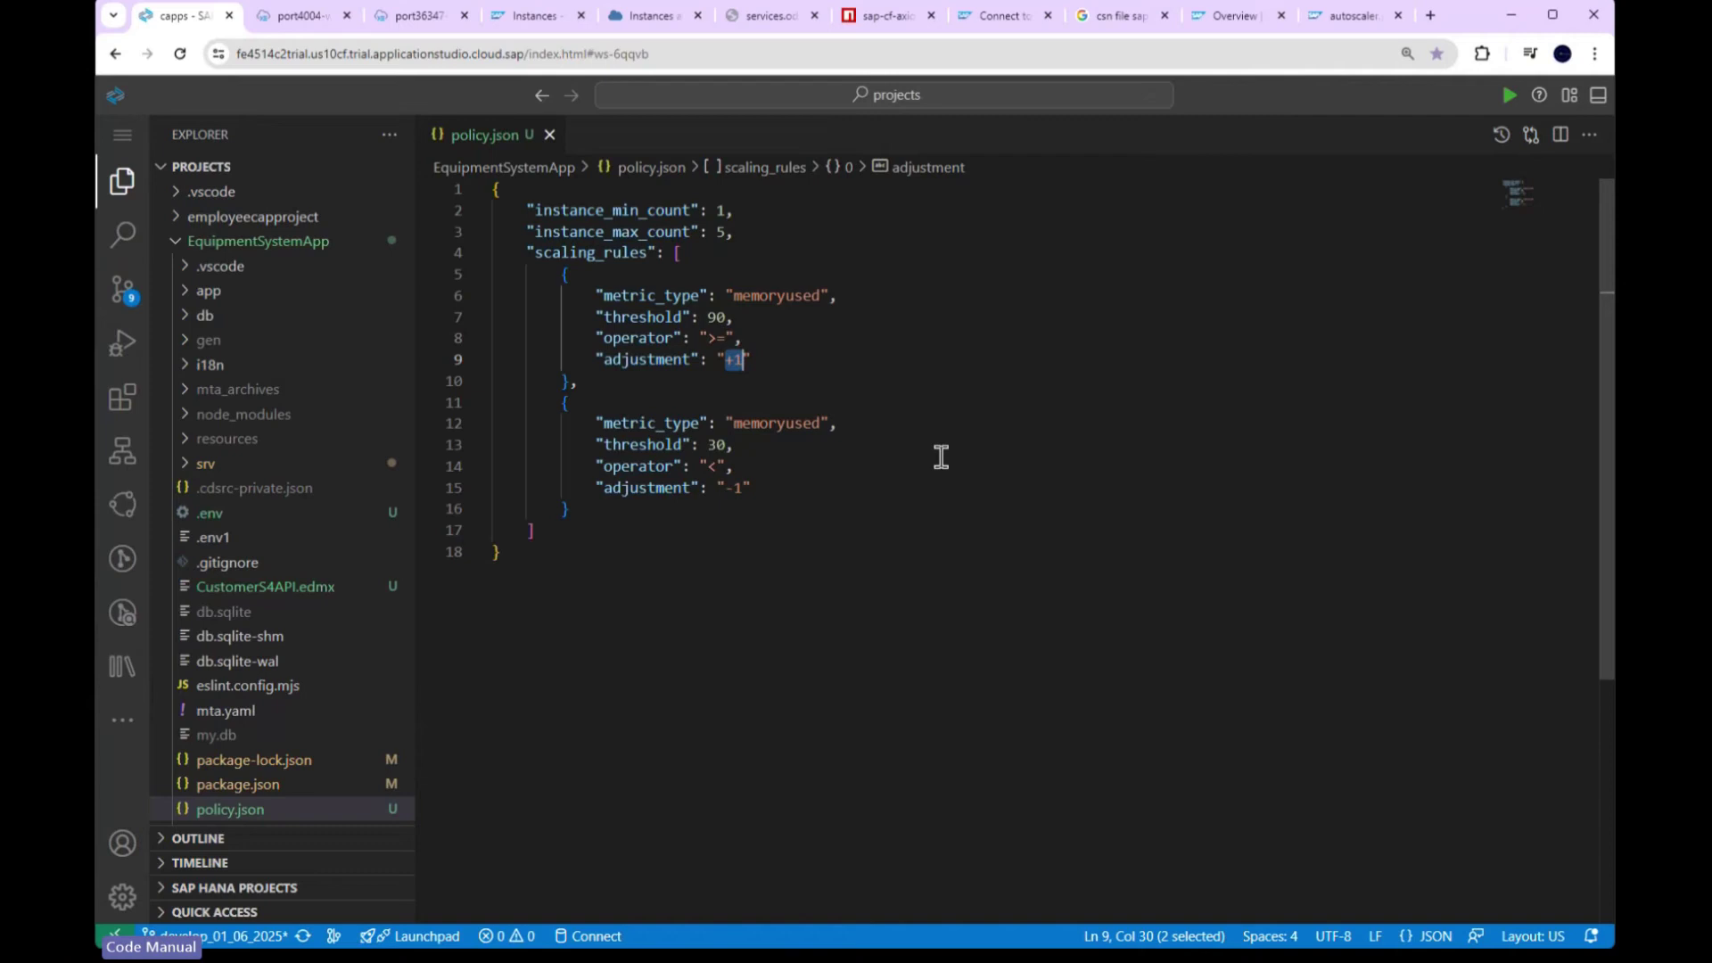
left_click_drag(711, 211, 731, 211)
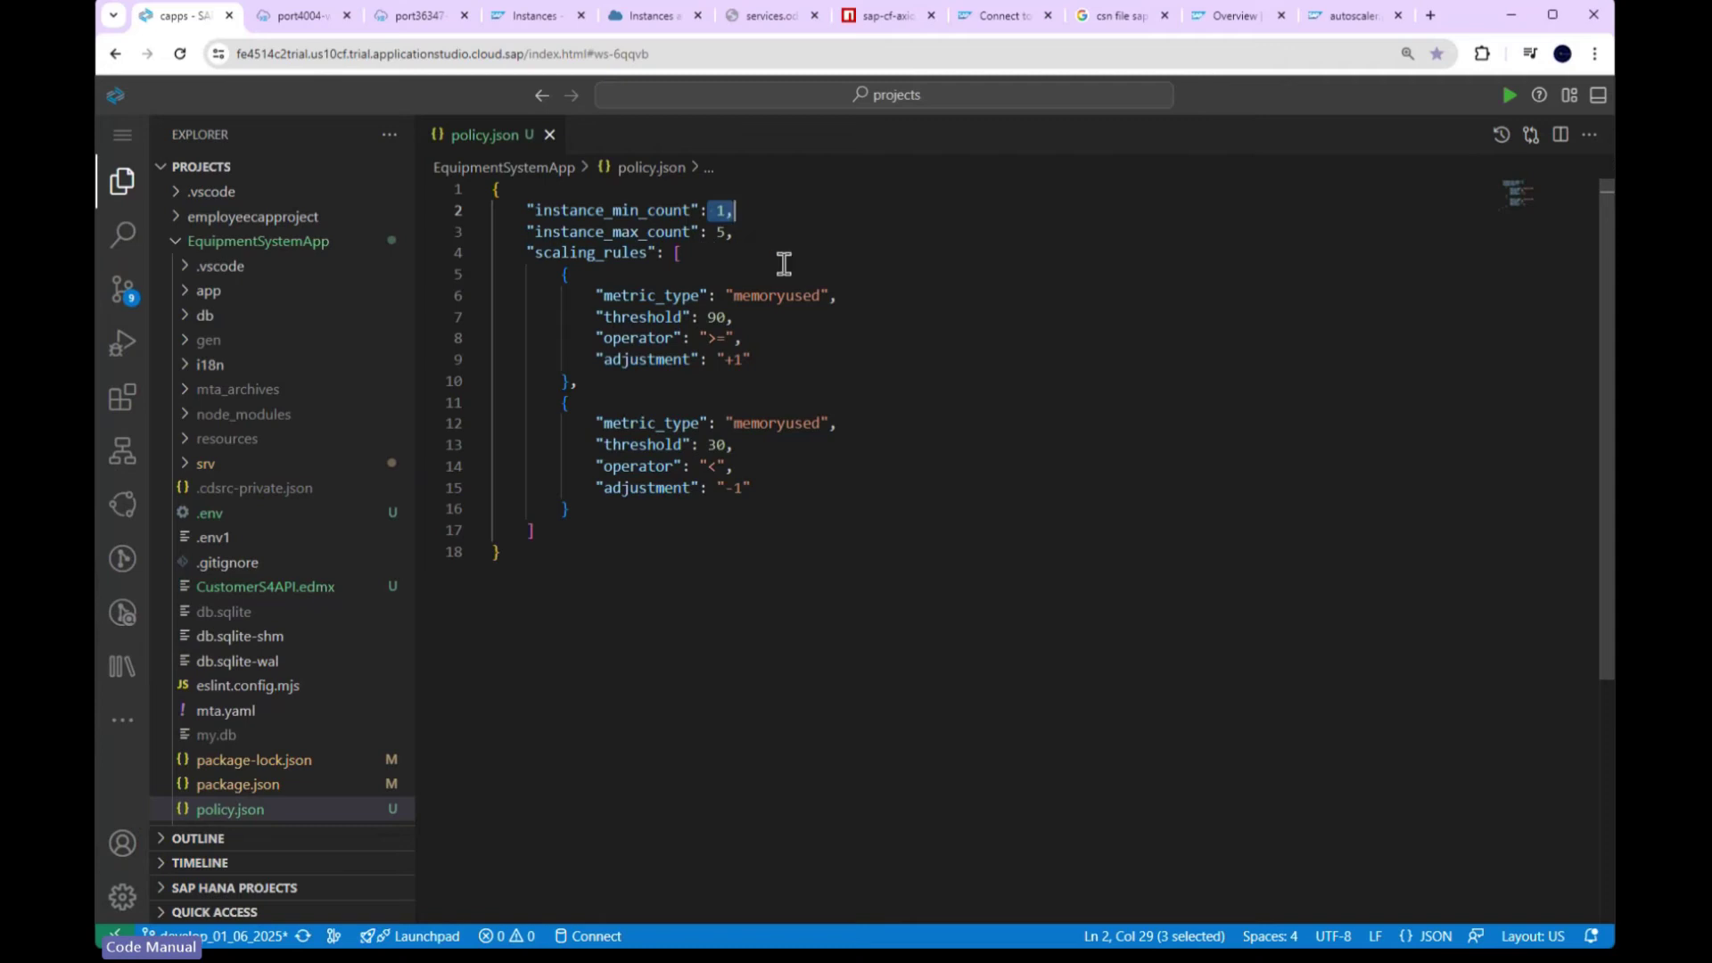
left_click(730, 233)
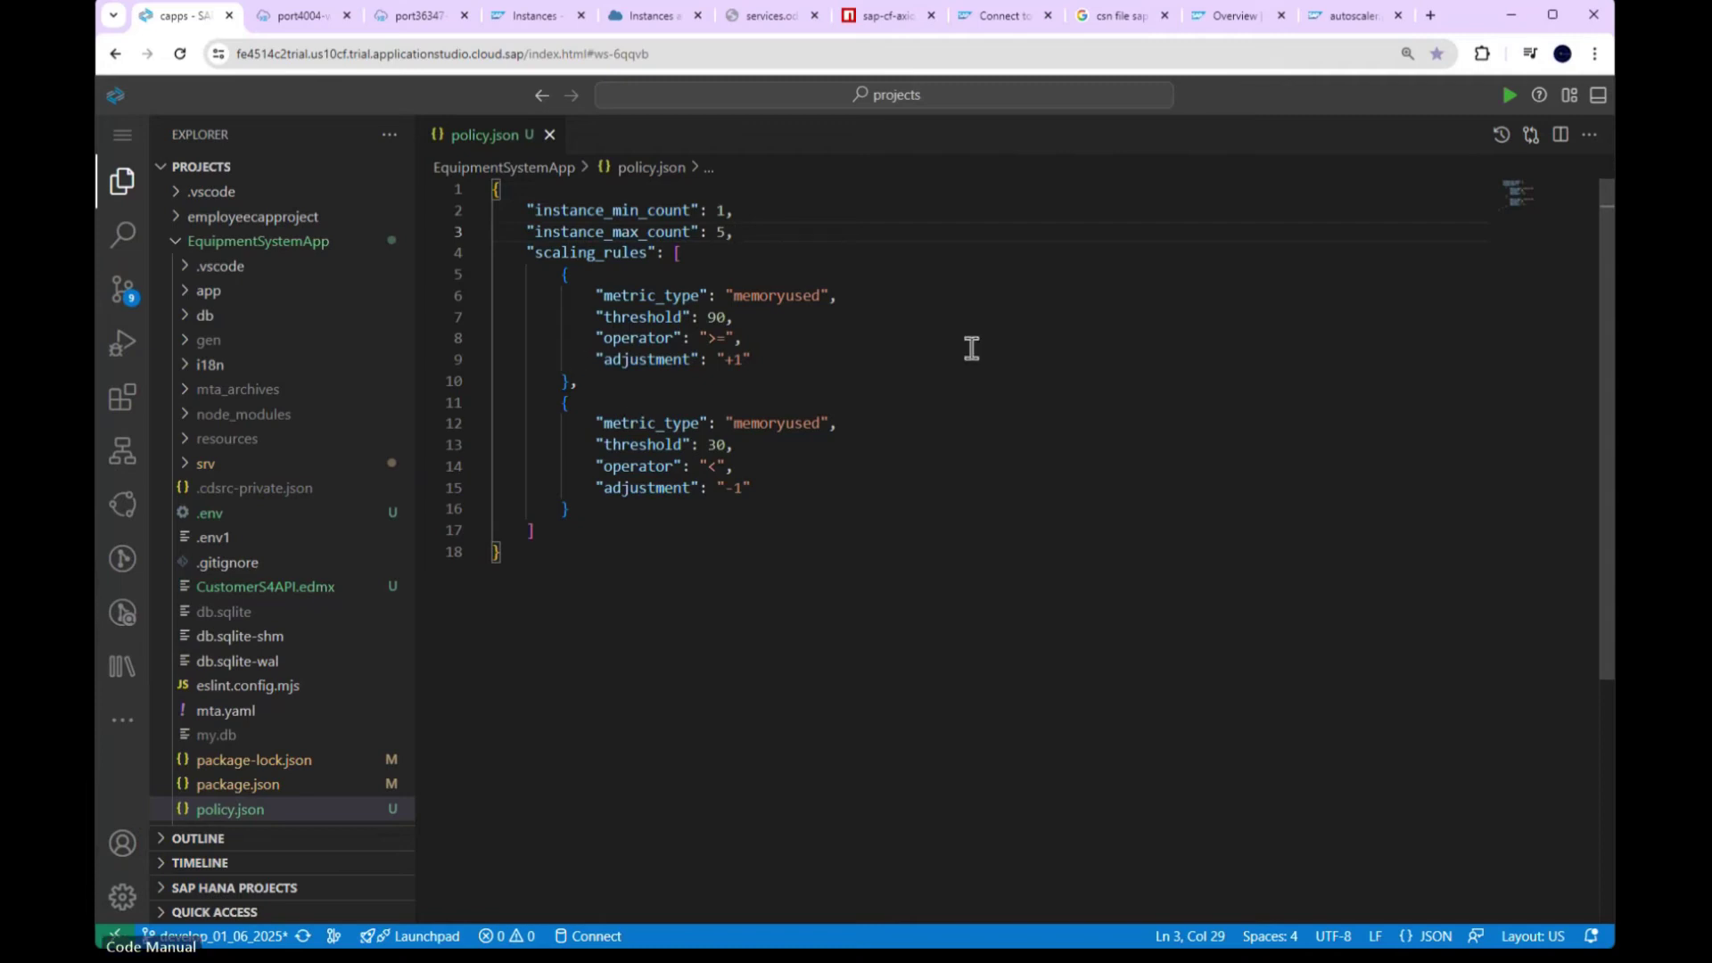
left_click_drag(707, 445, 735, 445)
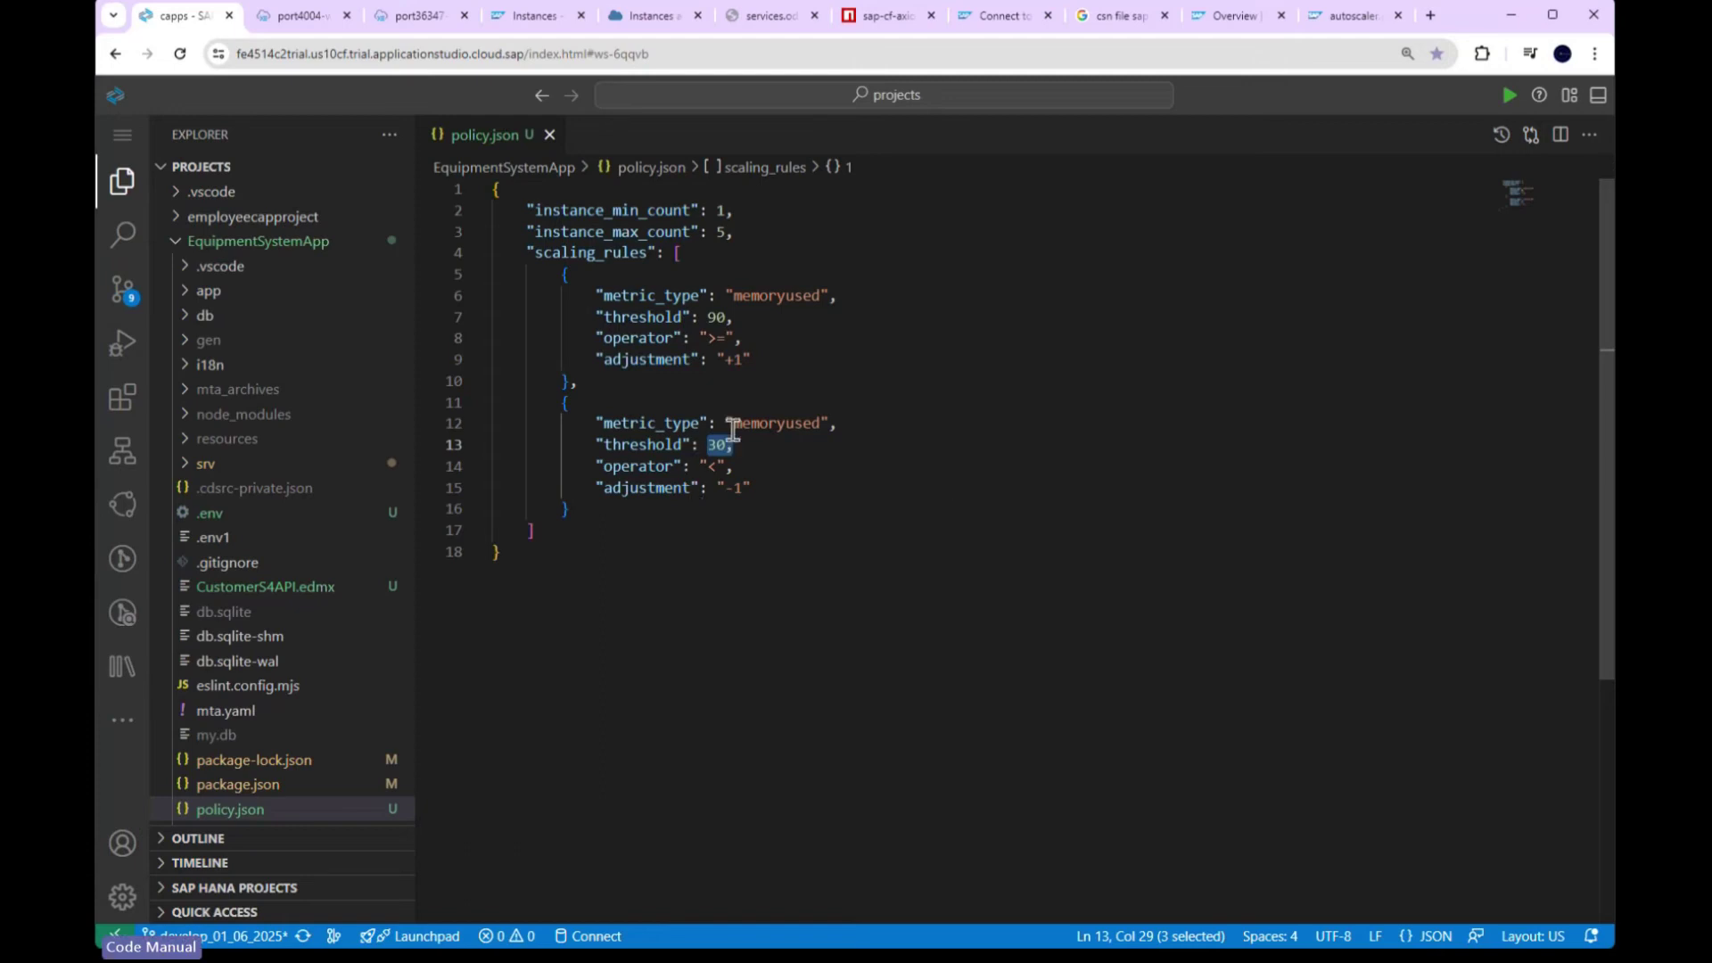
left_click(762, 317)
left_click_drag(495, 187, 1058, 548)
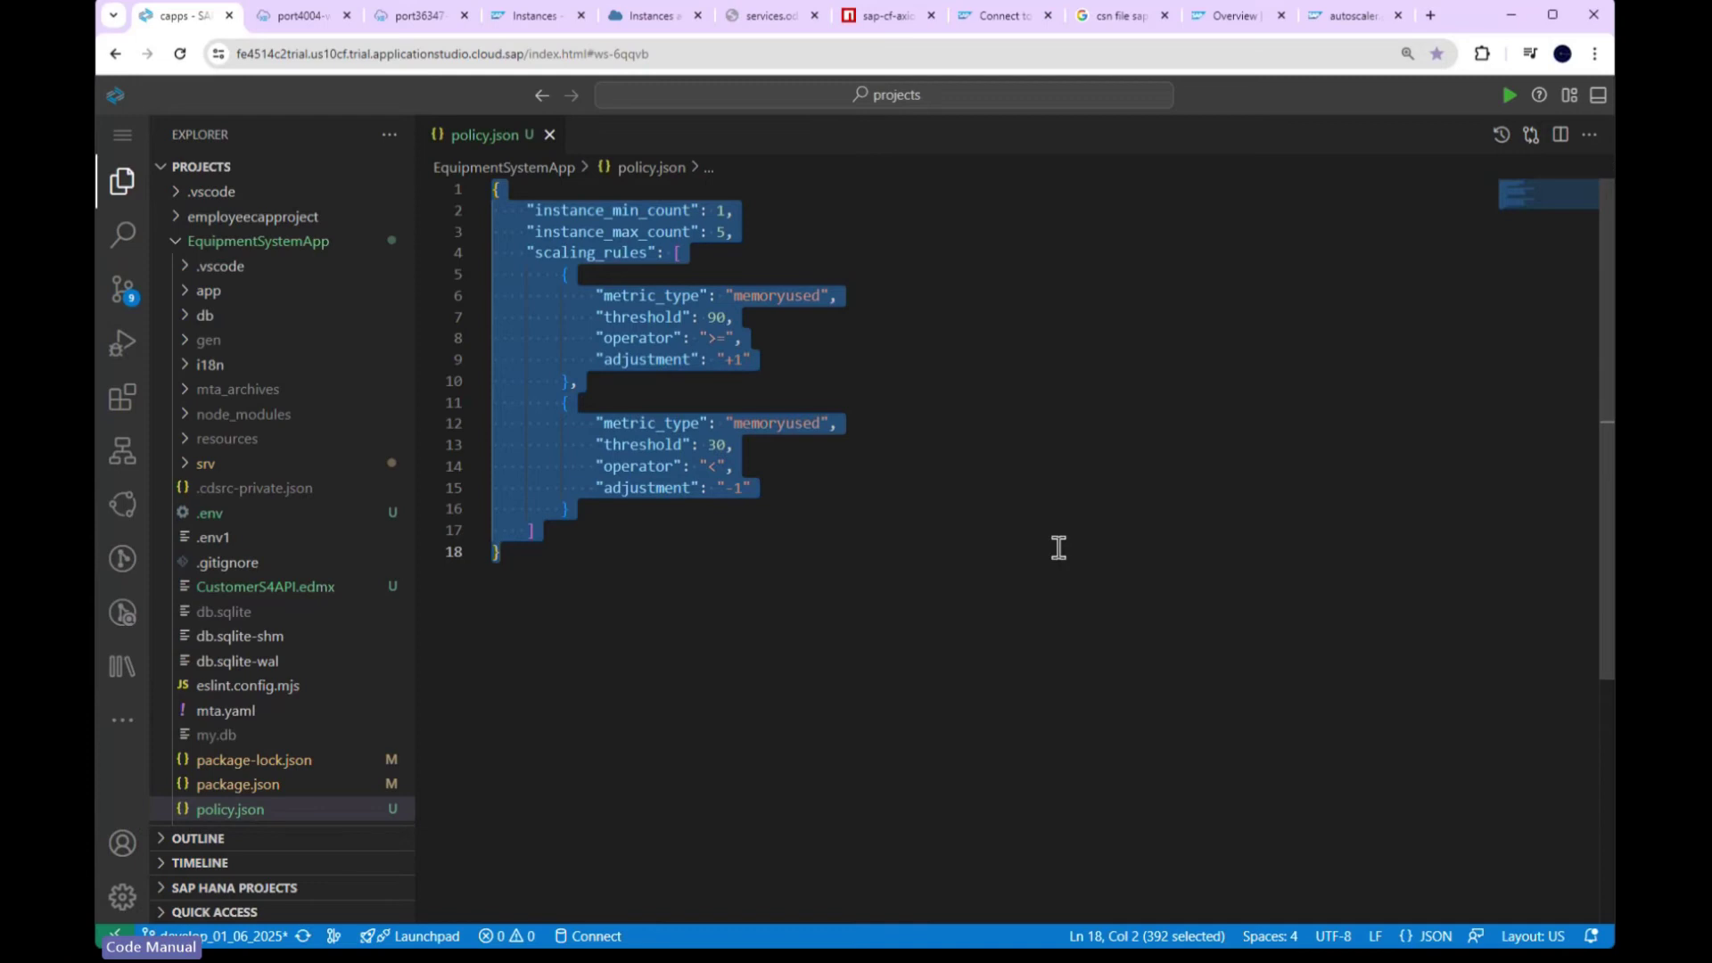
left_click(1059, 548)
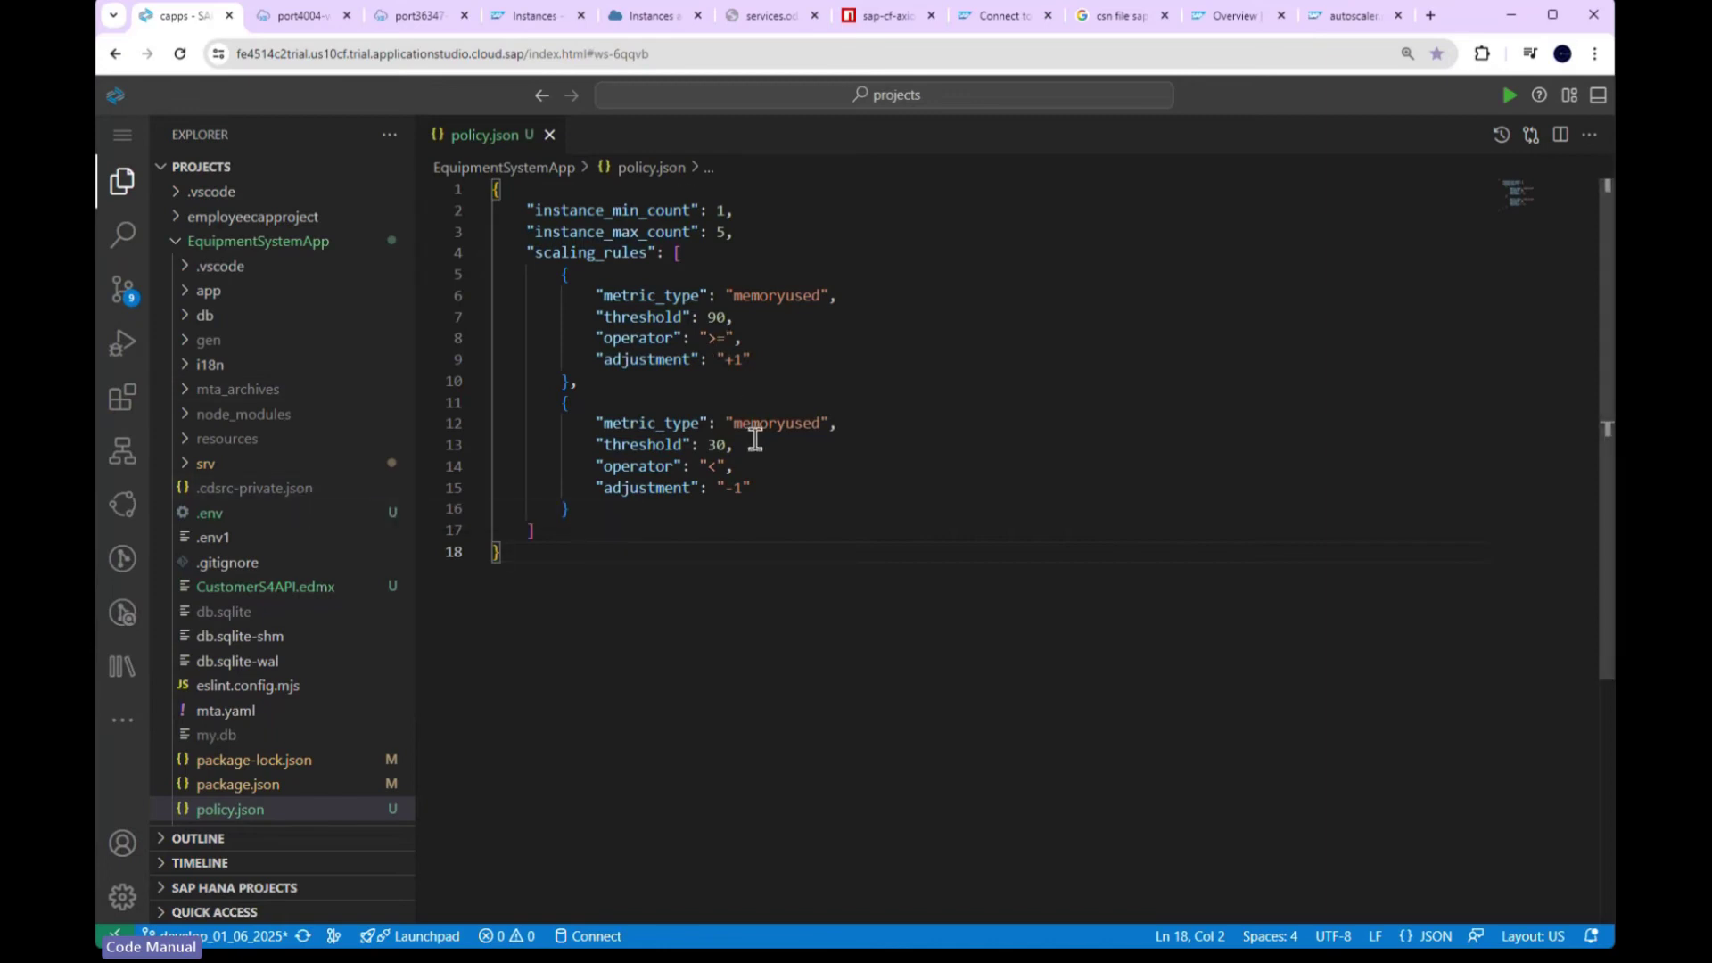
Step: Open mta.yaml from the EquipmentSystemApp folder and go to the EquipmentSystemApp-srv module's requires section
scroll(330, 664, "down", 3)
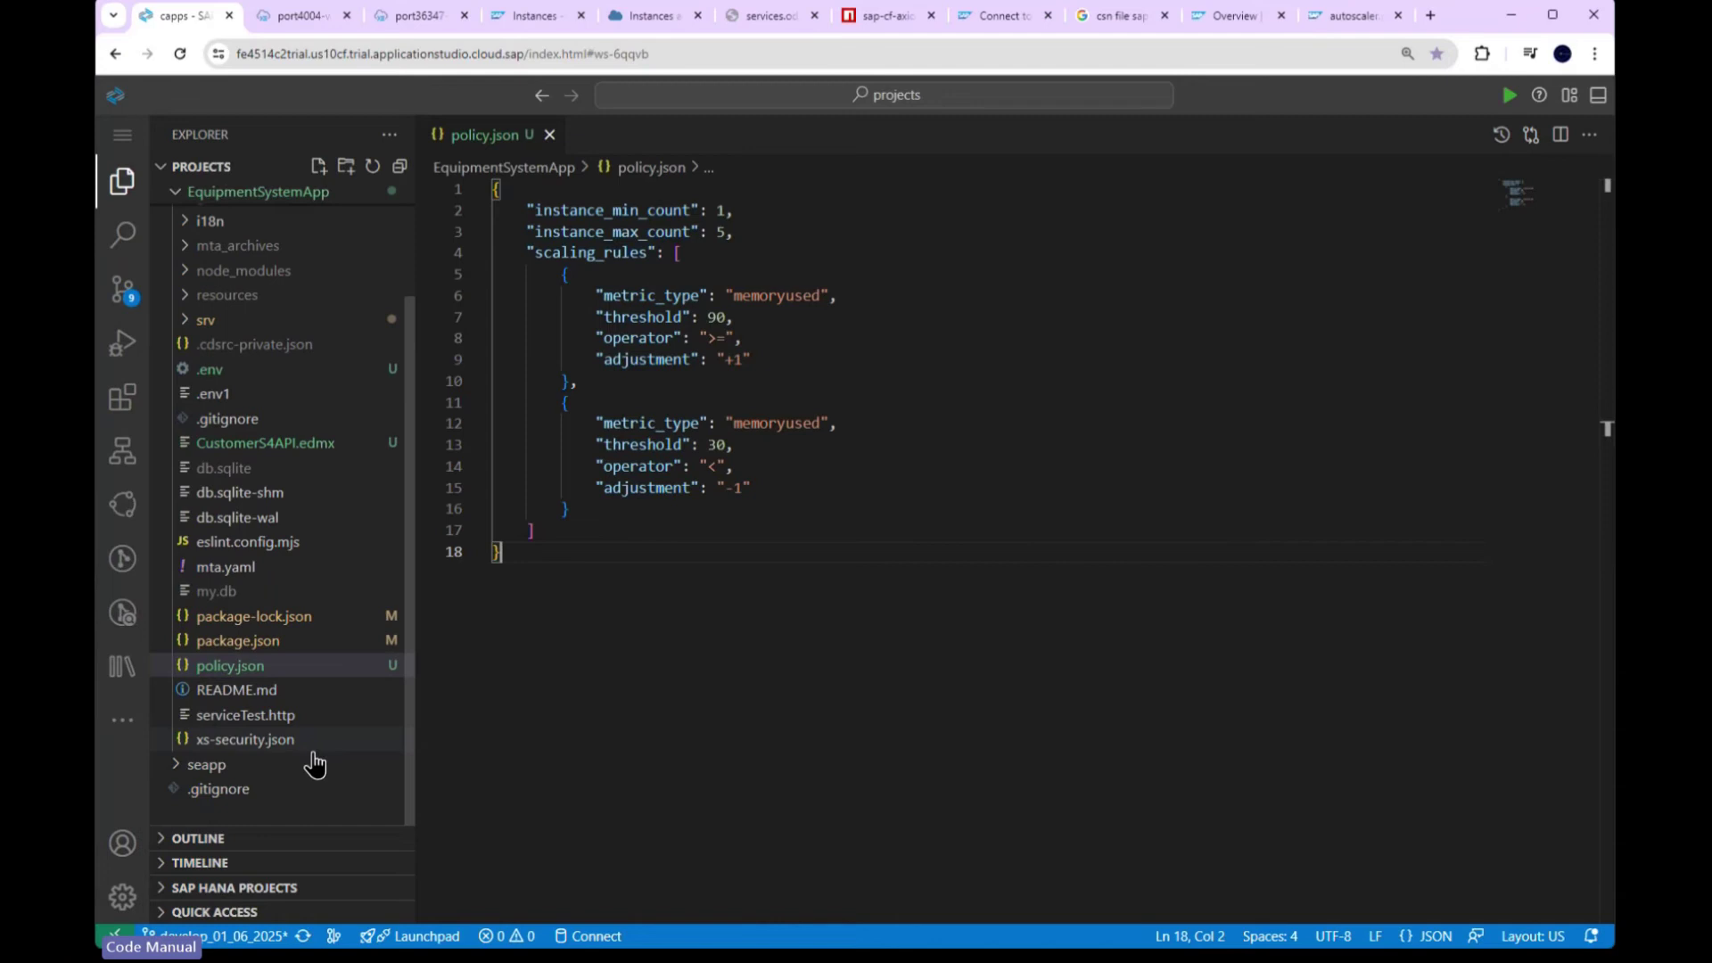
left_click(250, 569)
scroll(960, 676, "up", 10)
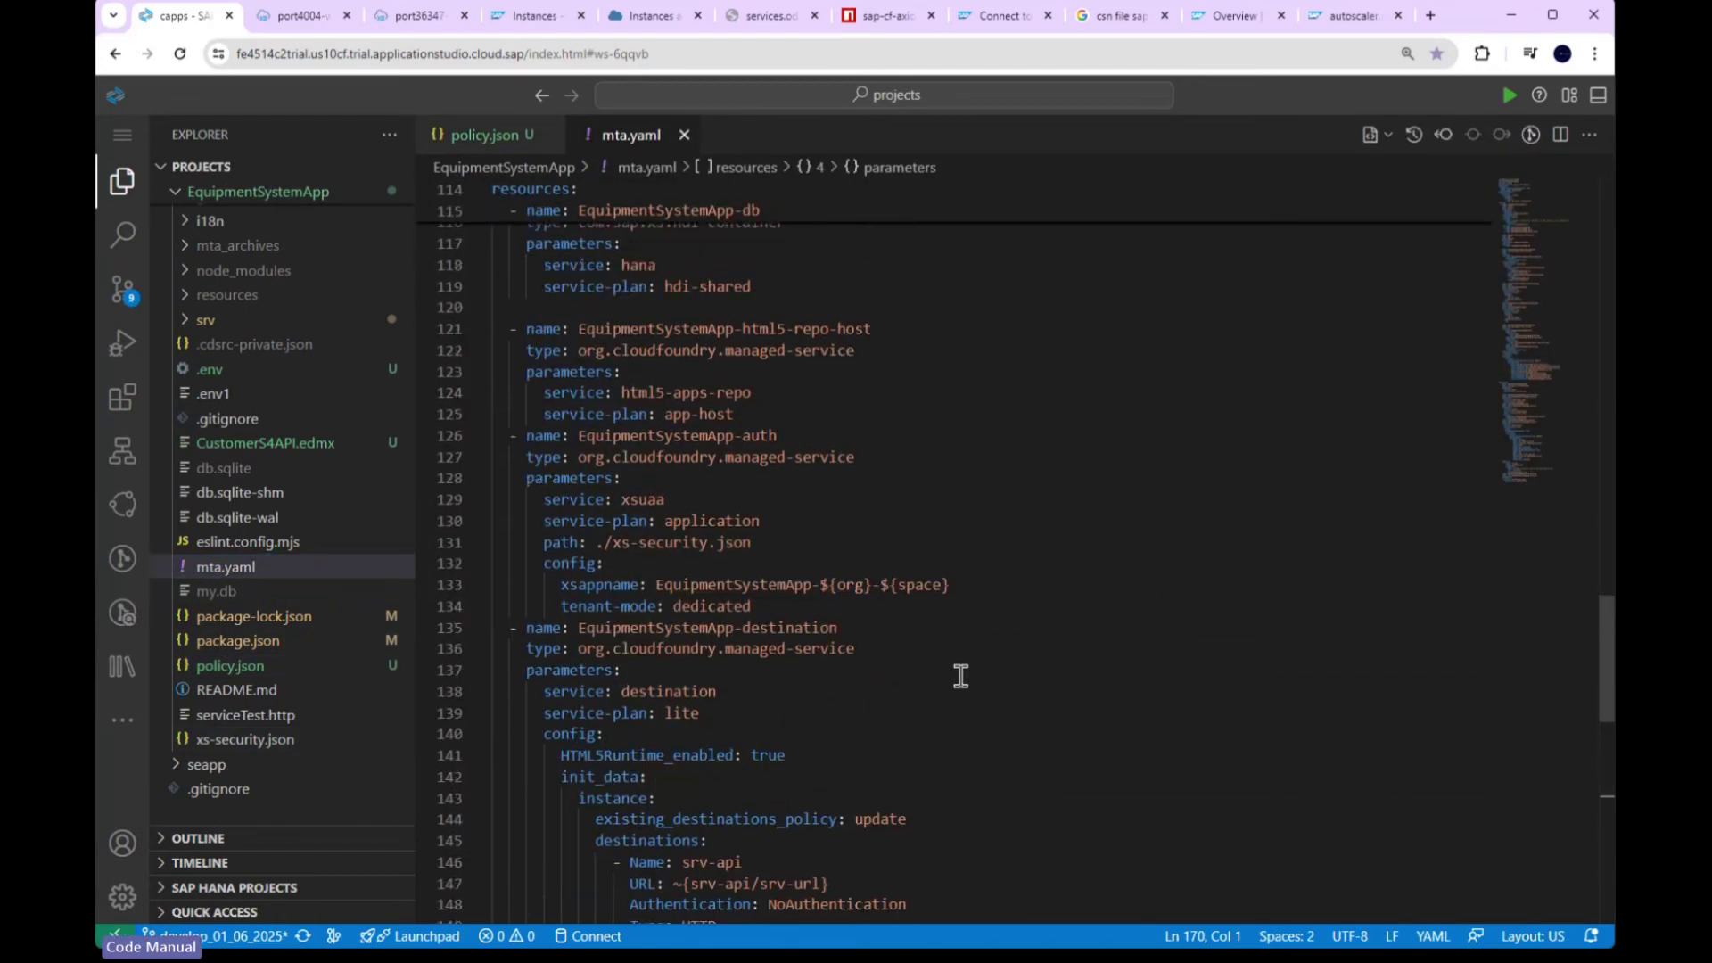
scroll(960, 676, "up", 12)
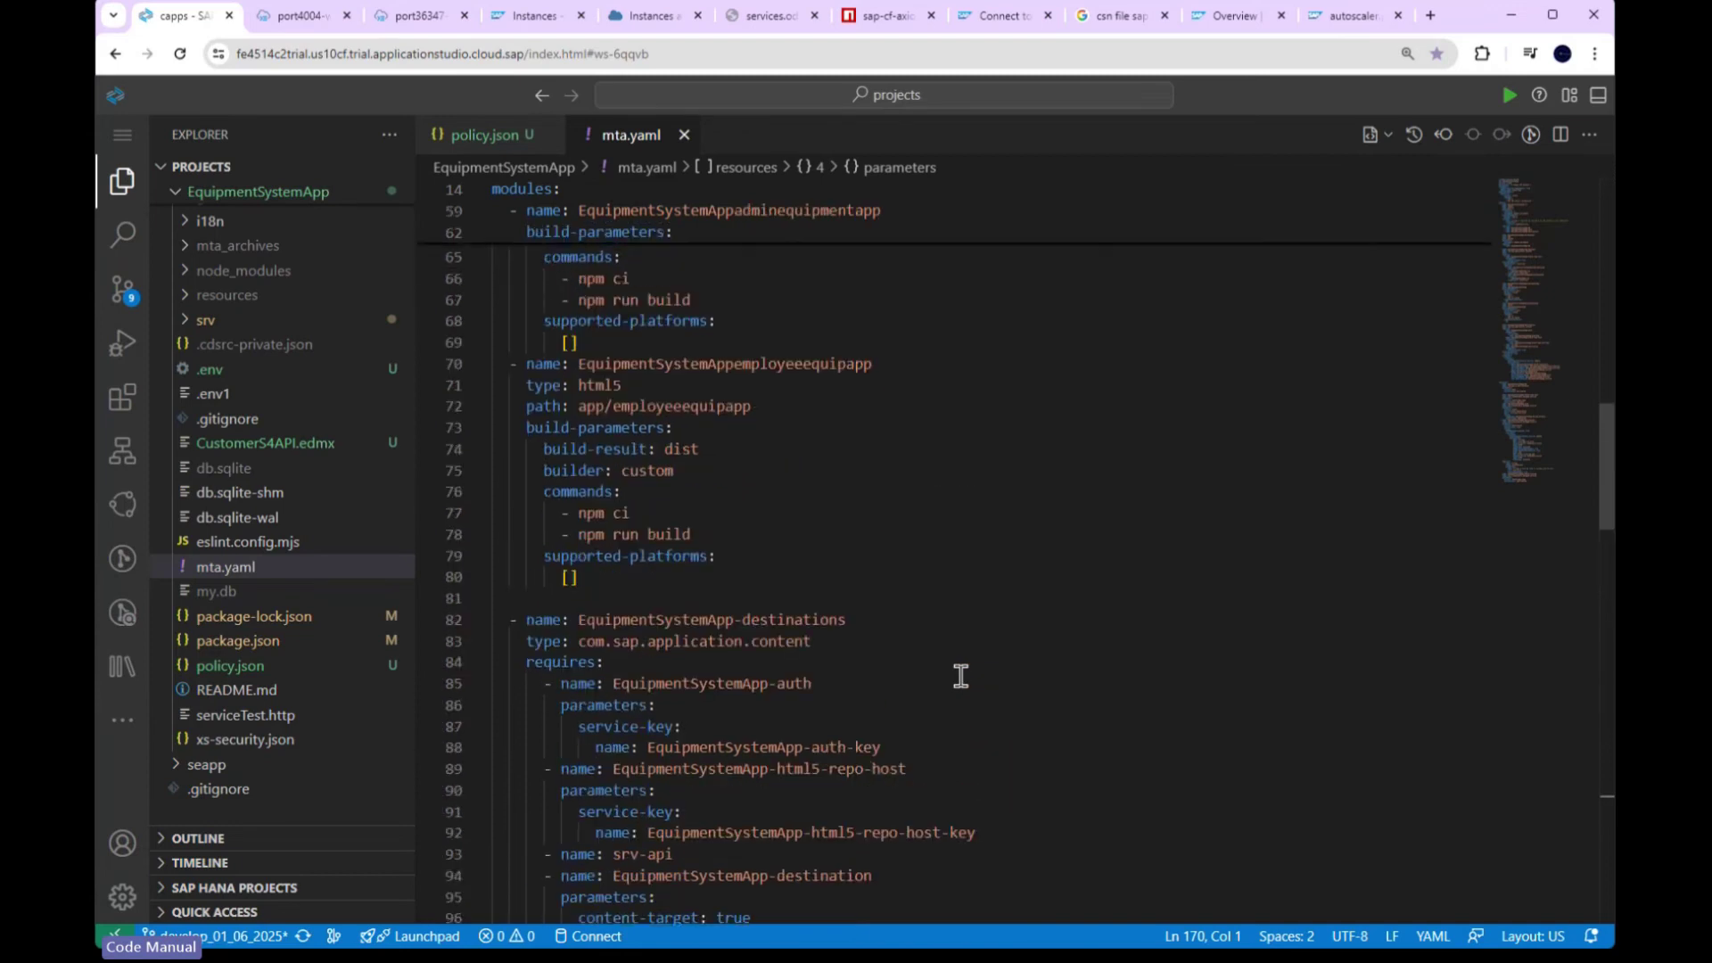
scroll(960, 676, "up", 12)
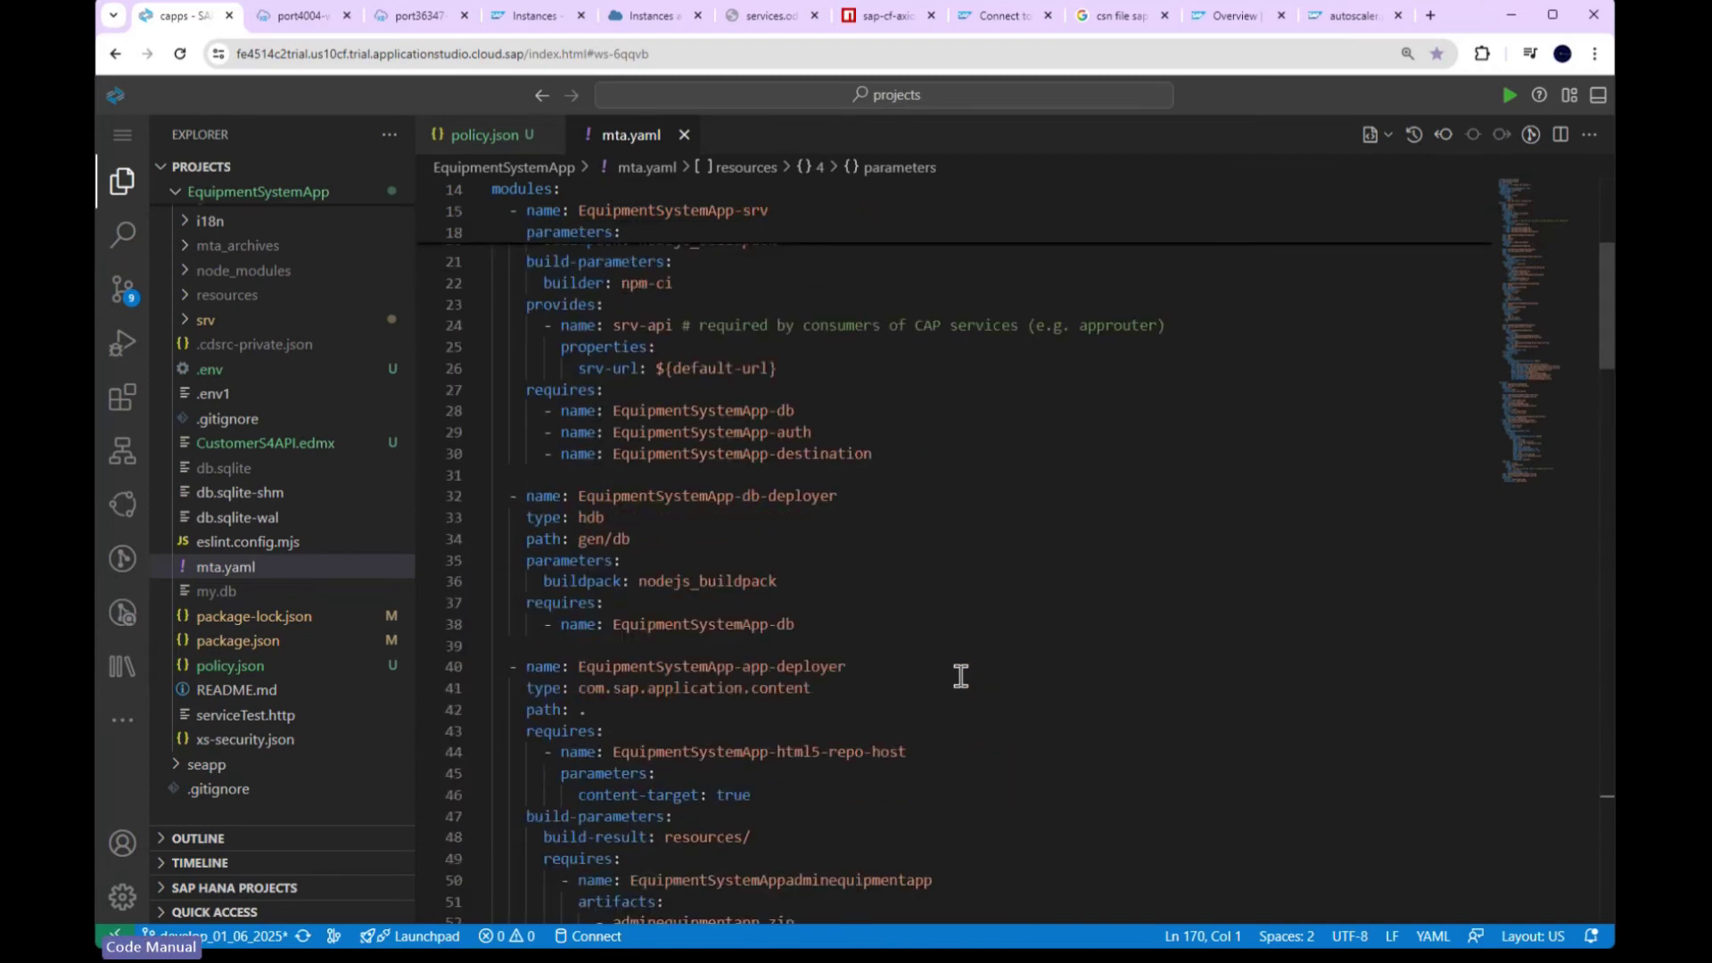
scroll(955, 676, "up", 3)
scroll(929, 668, "down", 1)
Step: Add EquipmentSystemApp-autoscaler as a required resource below EquipmentSystemApp-destination in the EquipmentSystemApp-srv module
left_click(999, 588)
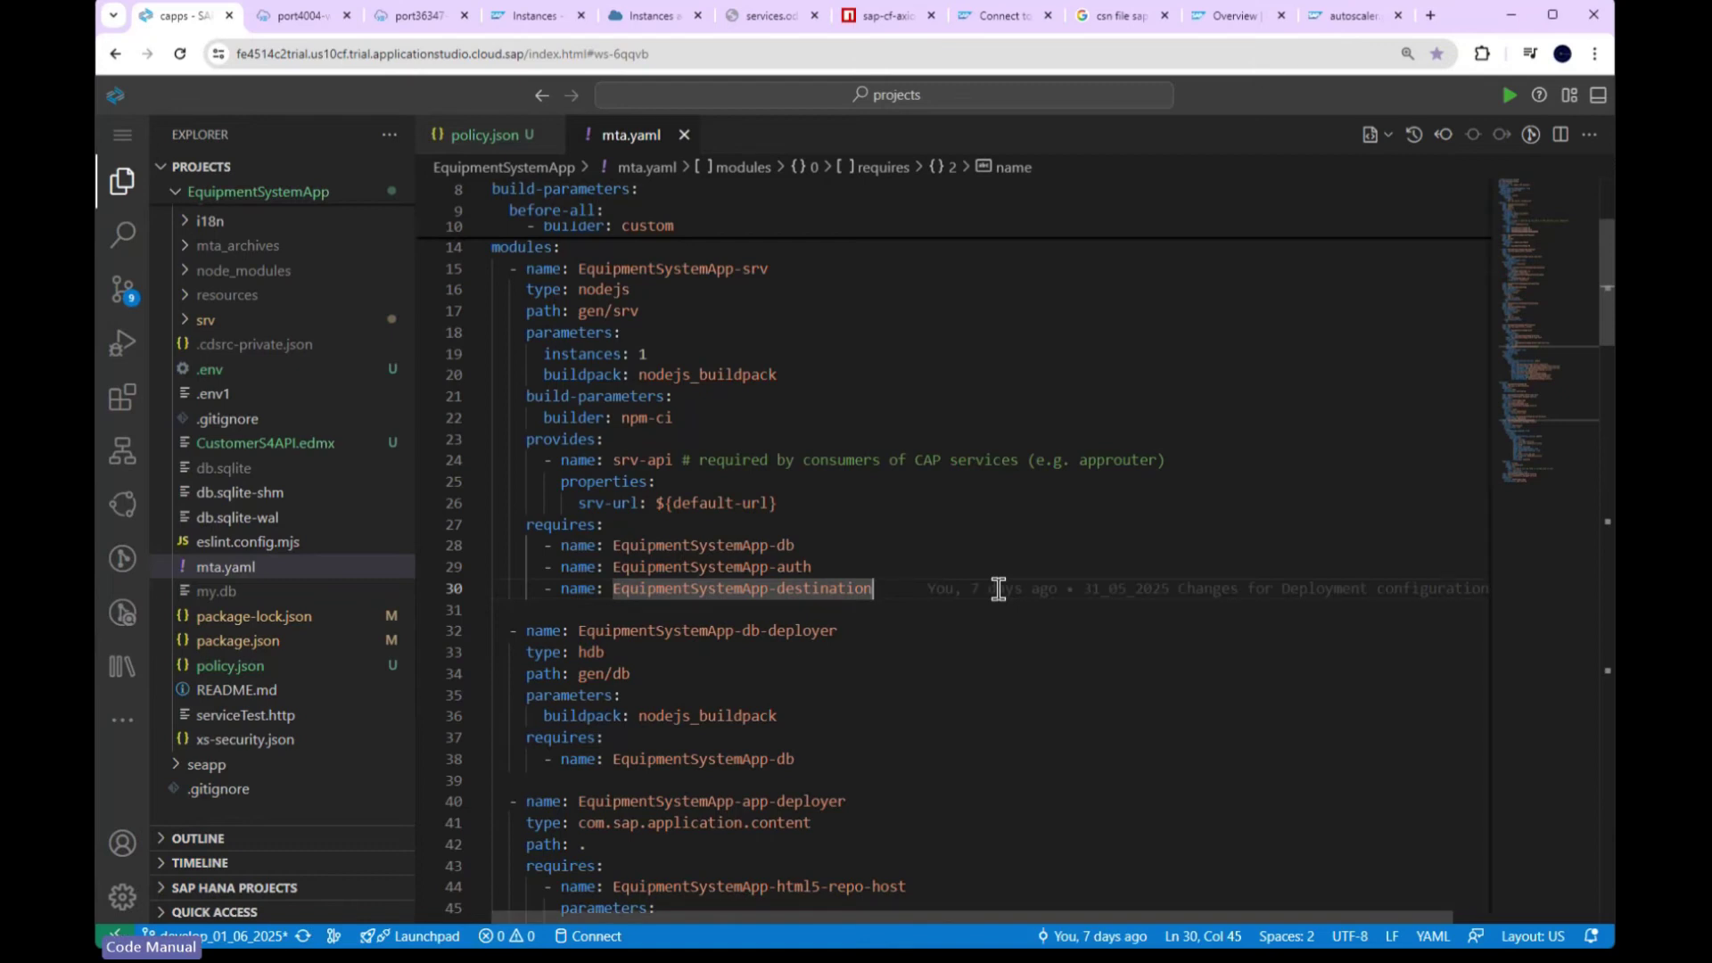
key("Return")
type("- name:")
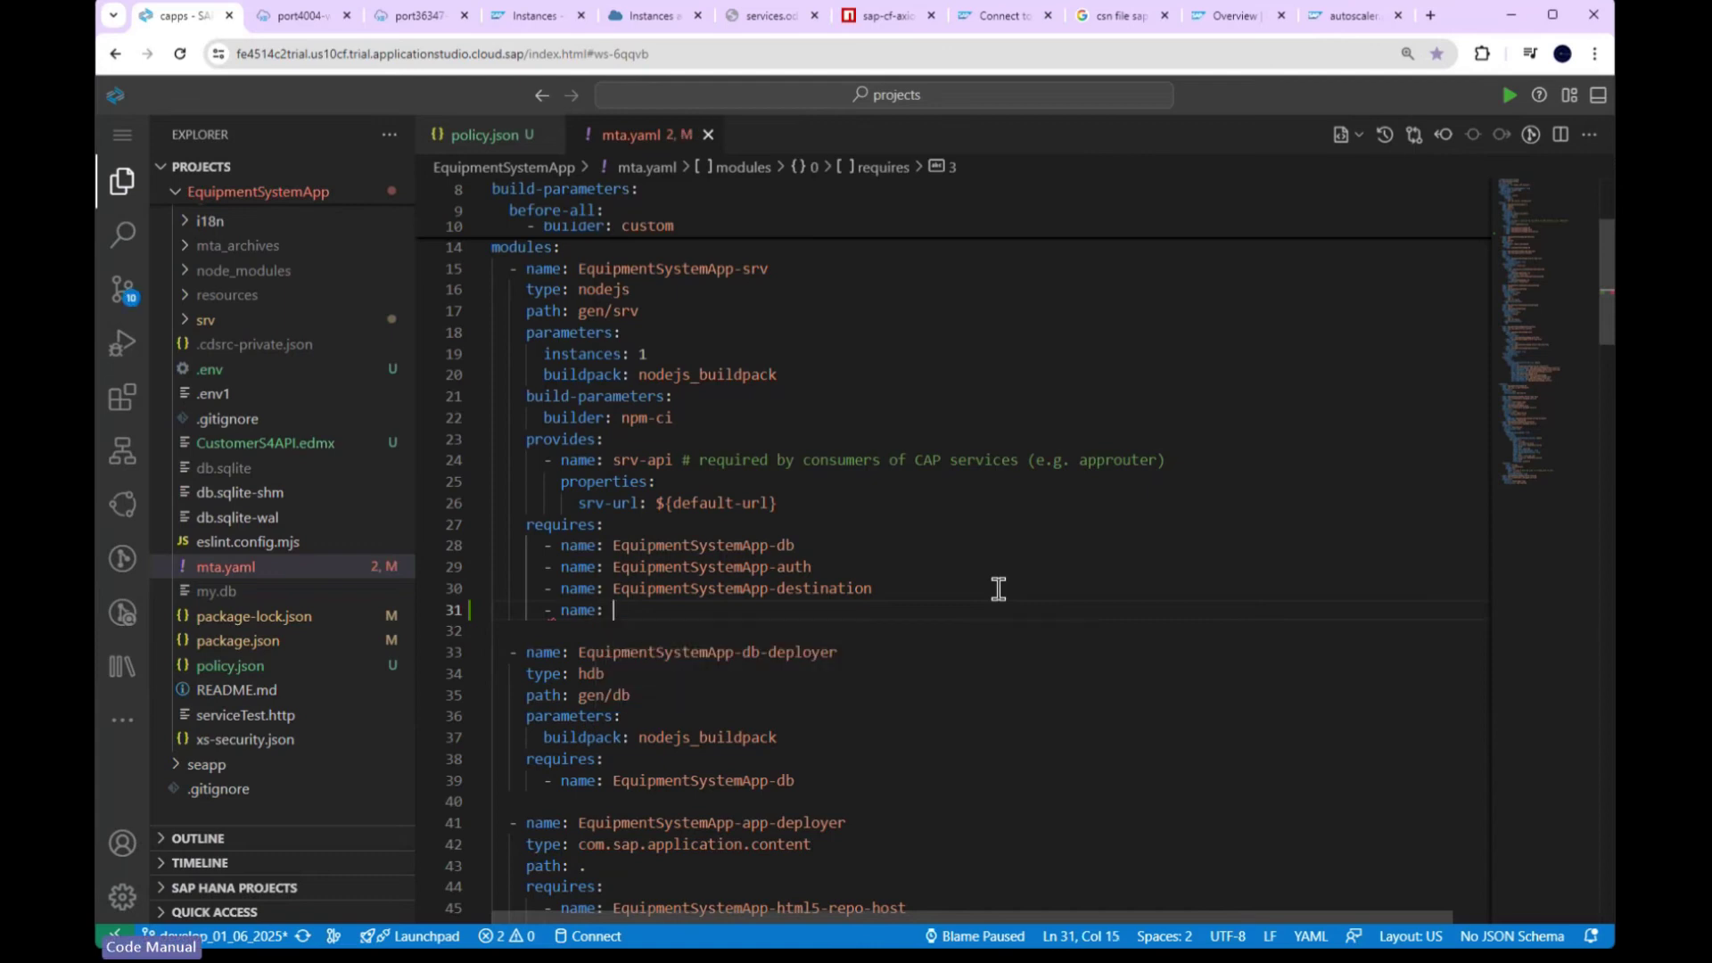
left_click_drag(613, 589, 881, 592)
key("ctrl+c")
left_click(802, 616)
key("ctrl+v")
double_click(870, 612)
type("autoscal")
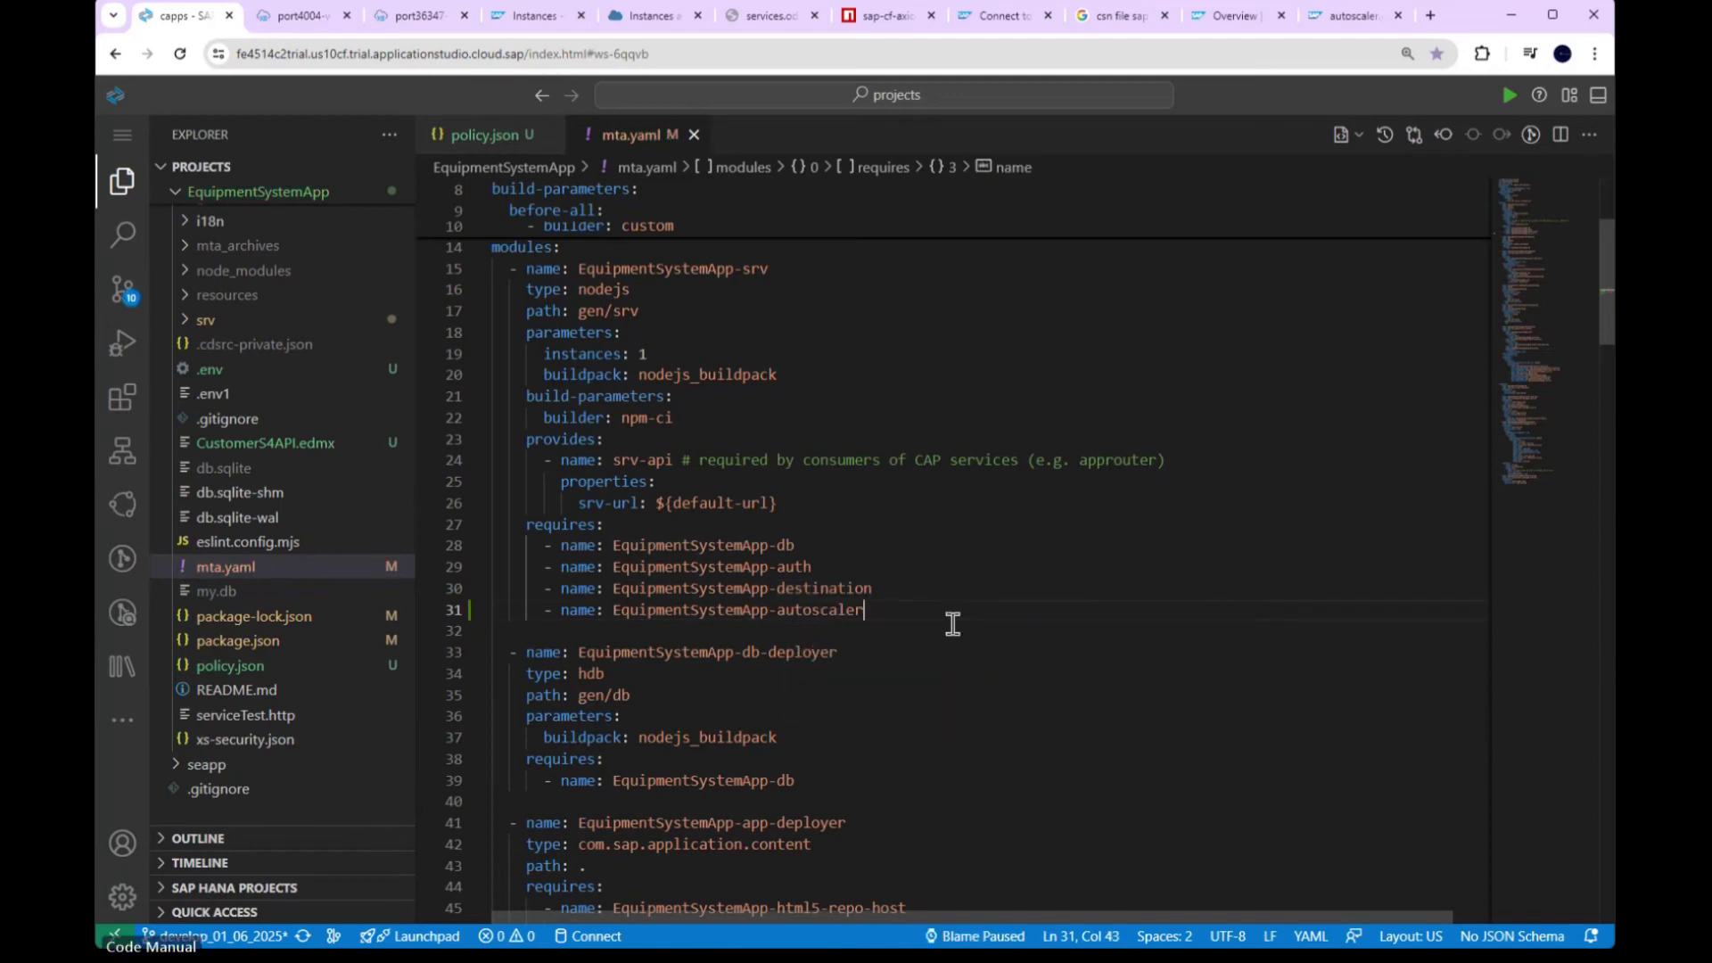
left_click_drag(613, 612, 873, 612)
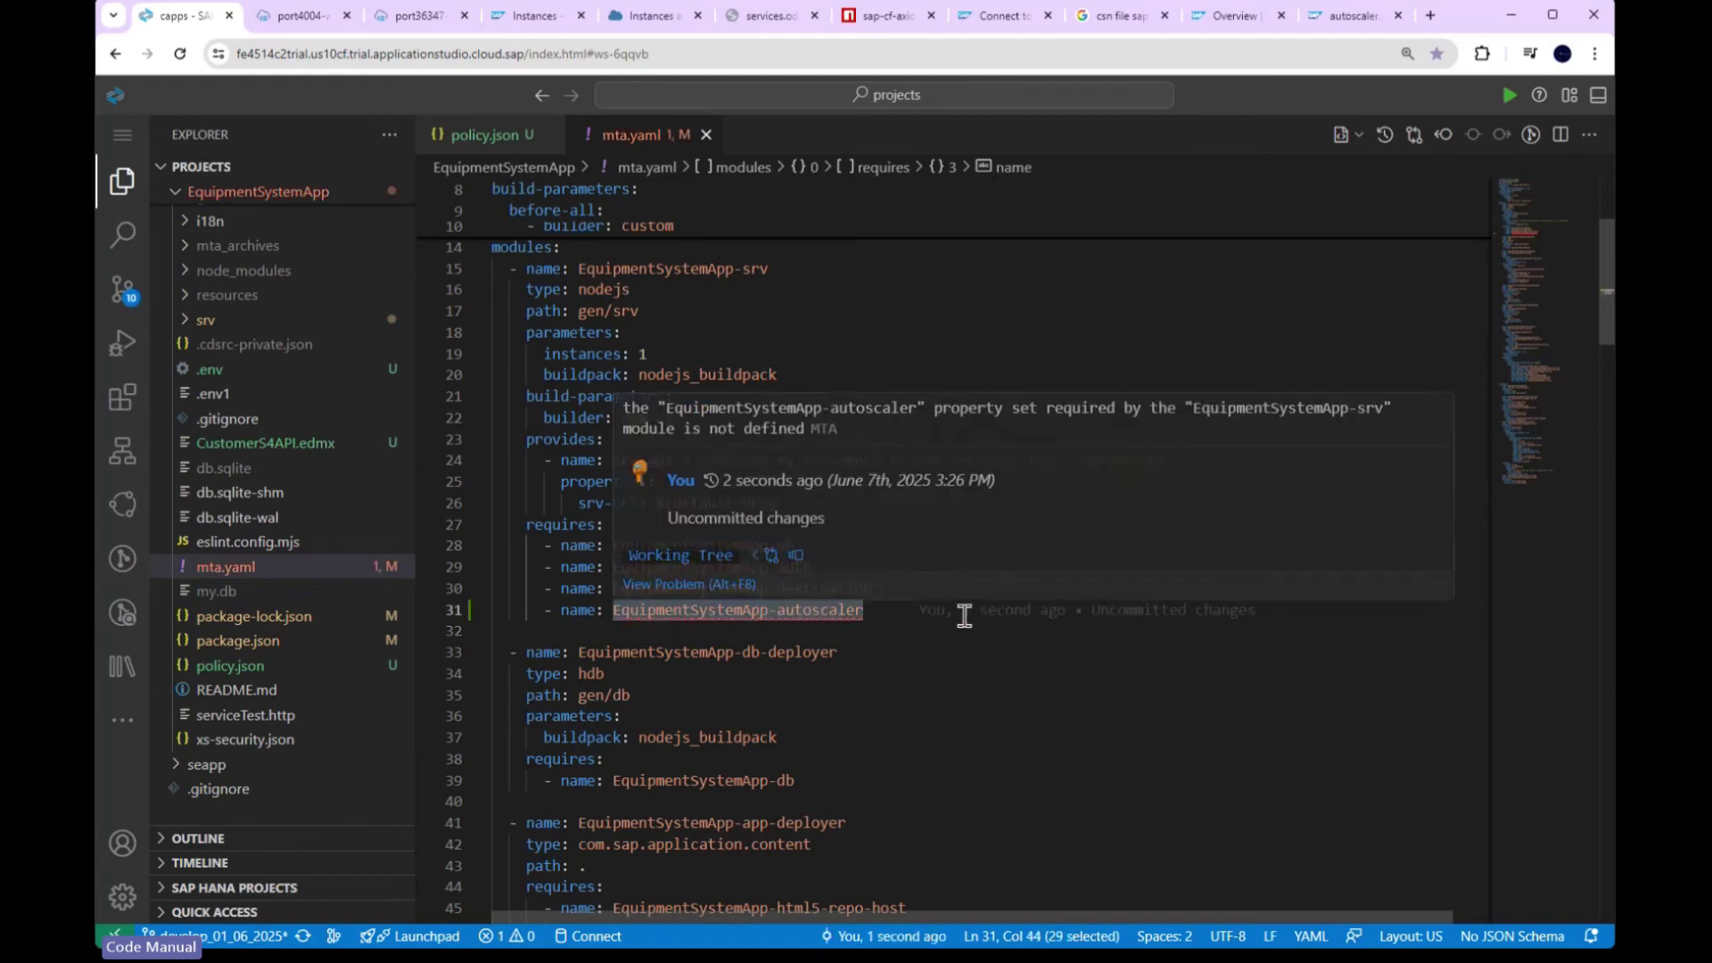
left_click(846, 654)
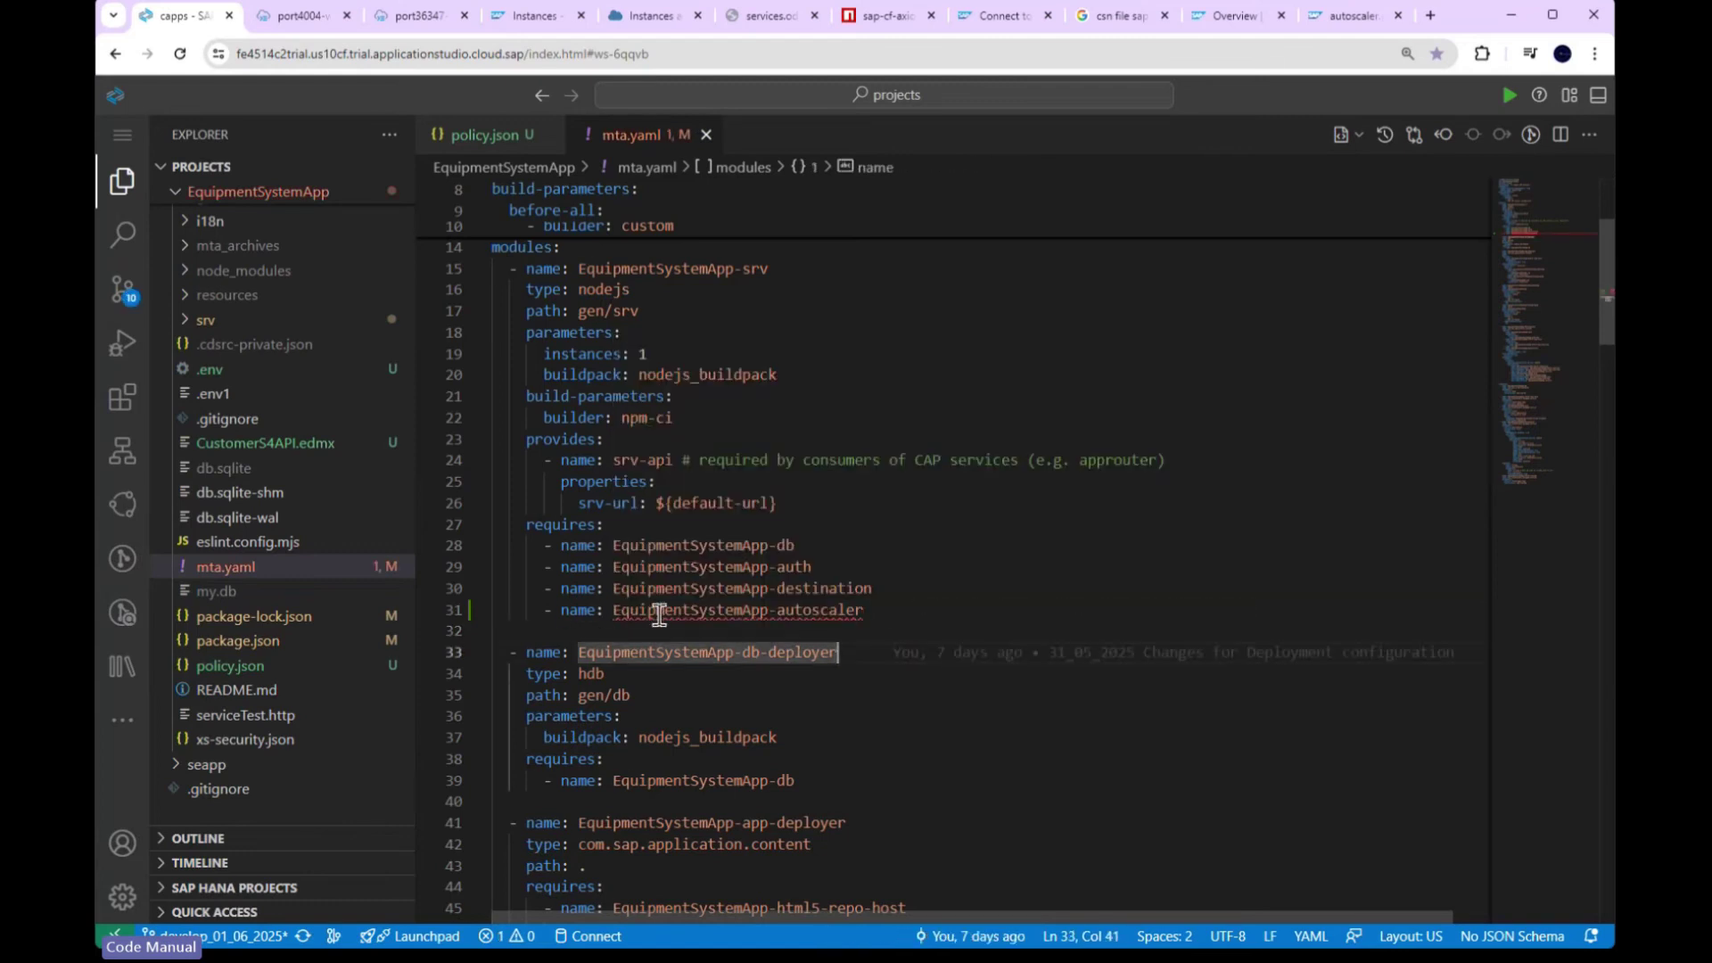
Step: Duplicate the EquipmentSystemApp-html5-runtime resource block directly below itself at the end of the resources section
scroll(944, 723, "down", 1)
scroll(919, 747, "up", 3)
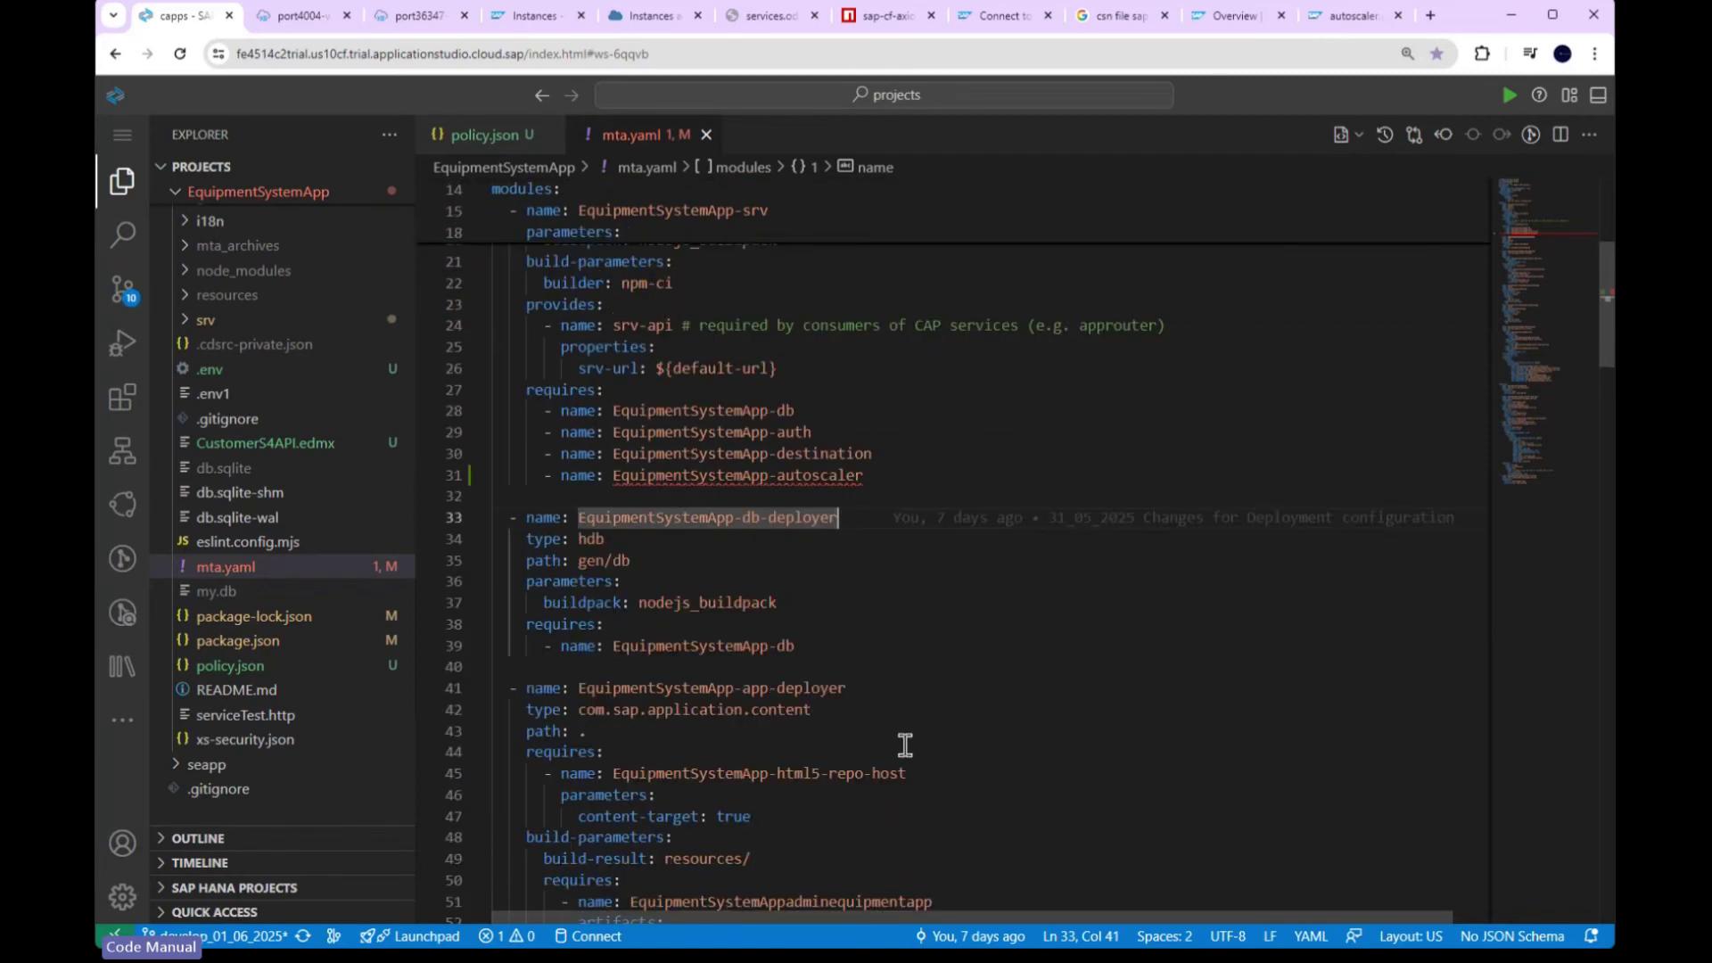
left_click(614, 480)
scroll(870, 749, "down", 15)
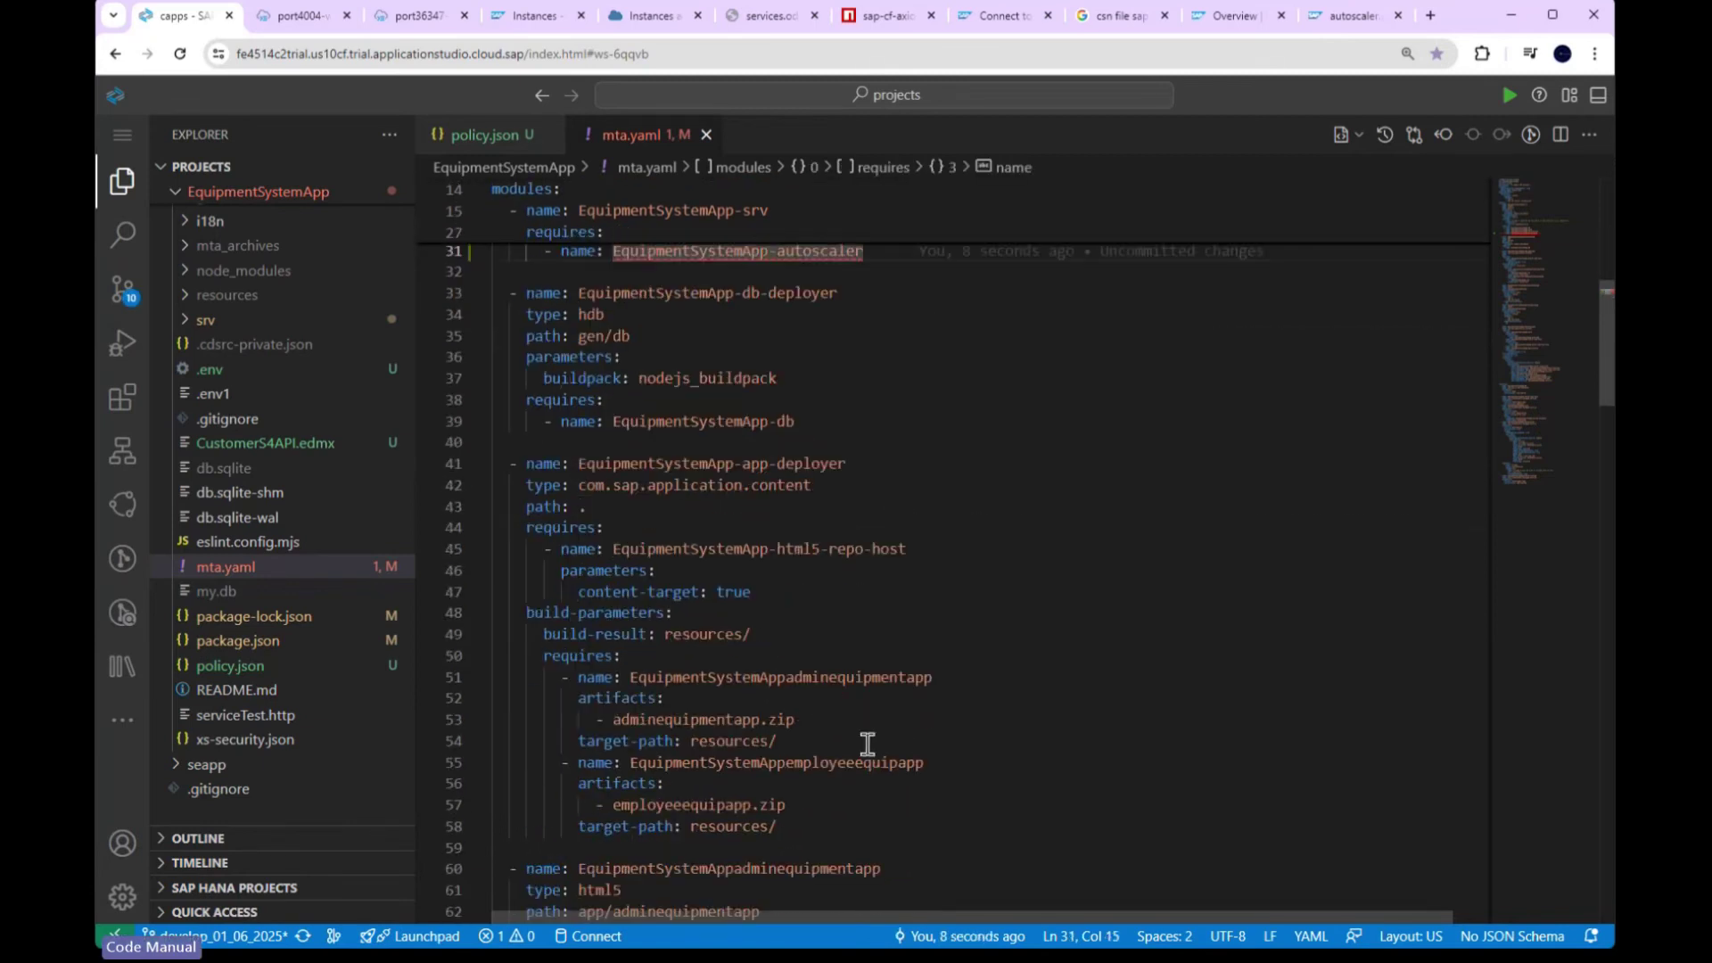
scroll(871, 755, "down", 20)
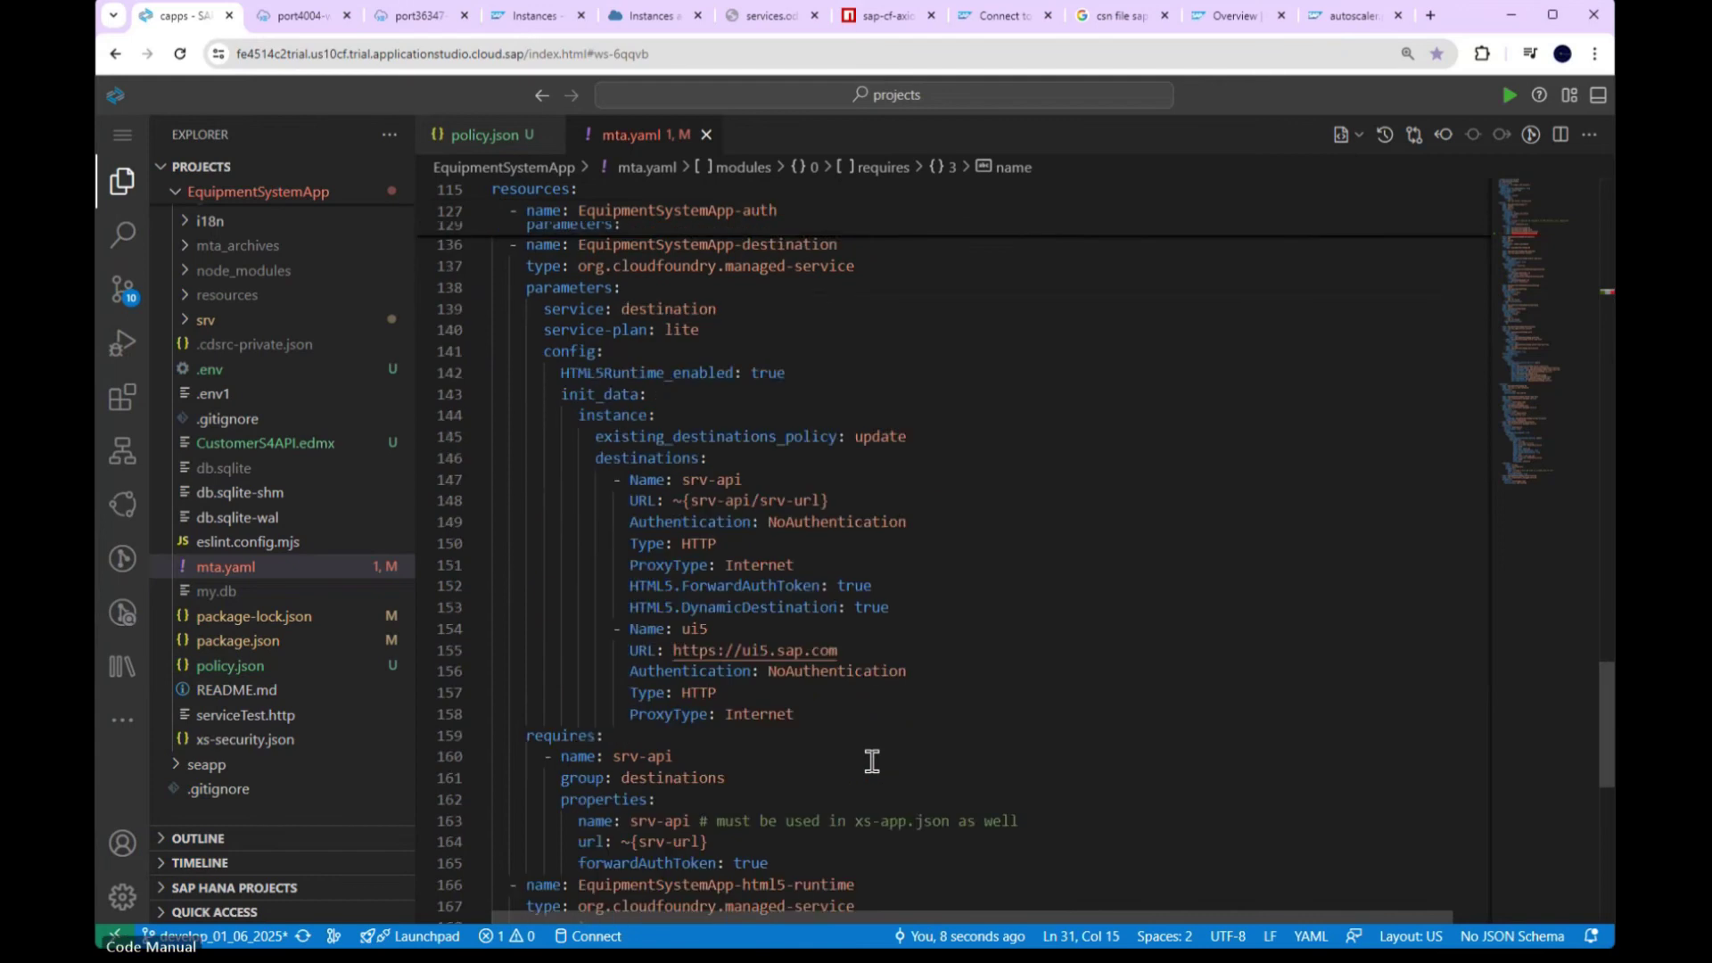
left_click_drag(512, 483, 754, 569)
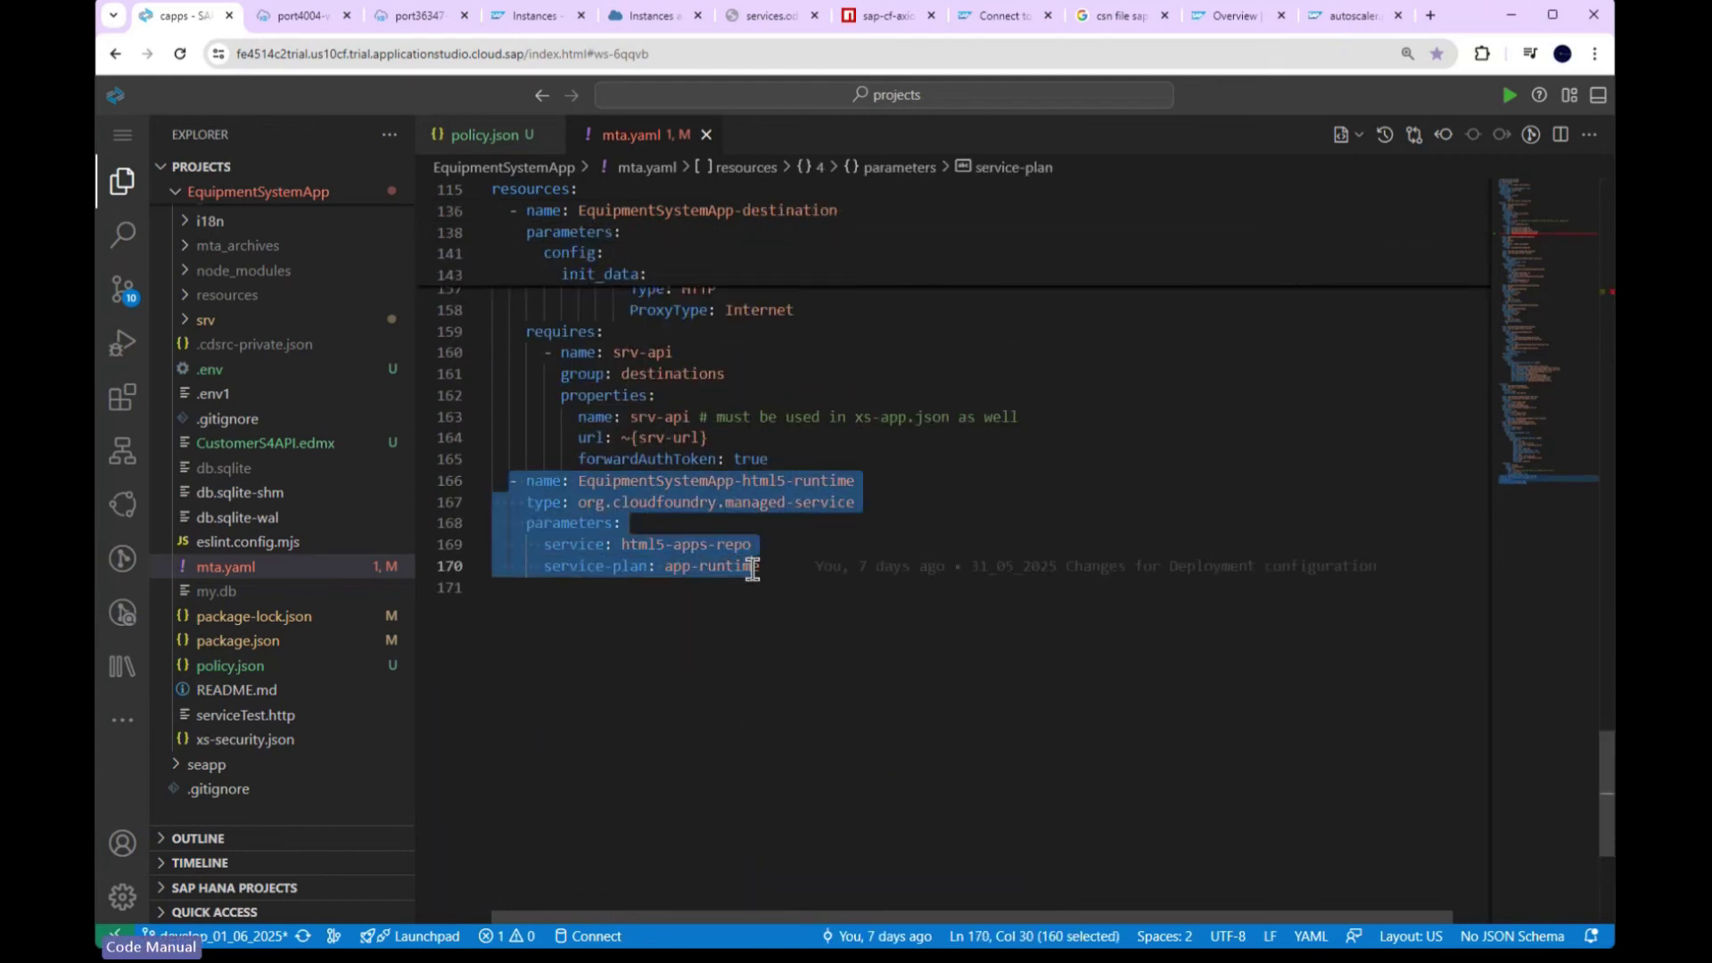
left_click(822, 572)
key("Return")
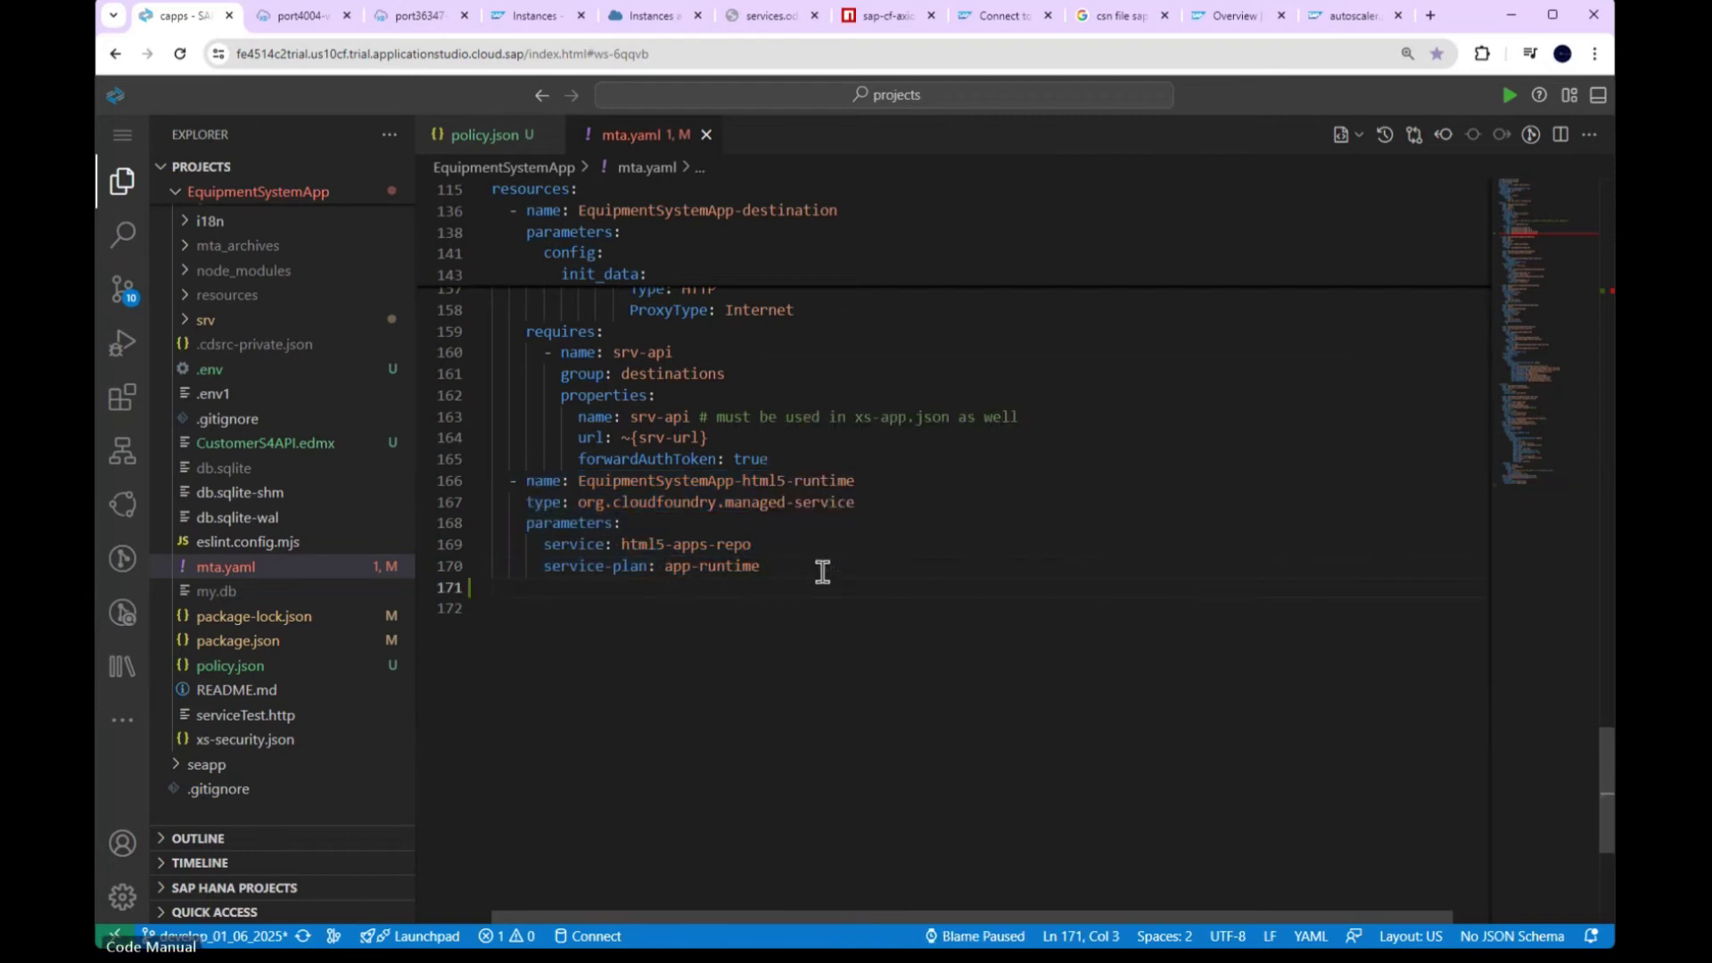
key("ctrl+v")
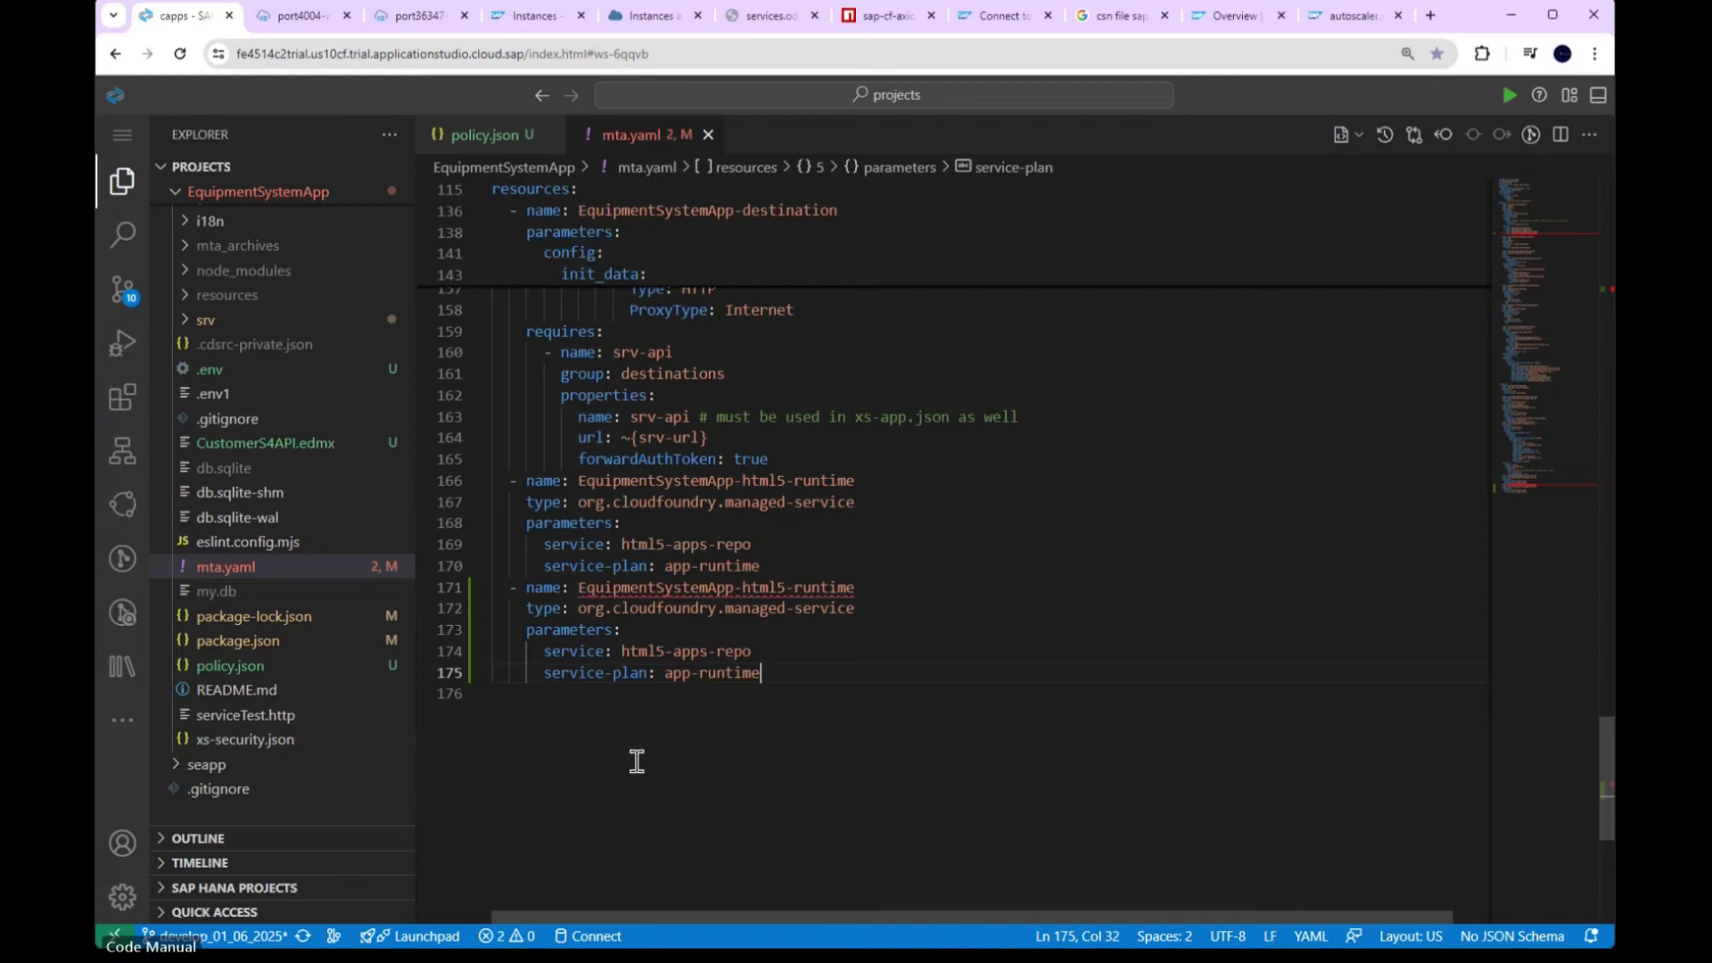
Step: Rename the duplicated resource to EquipmentSystemApp-autoscaler, copying the name from the srv module's requires entry
left_click_drag(578, 588, 855, 588)
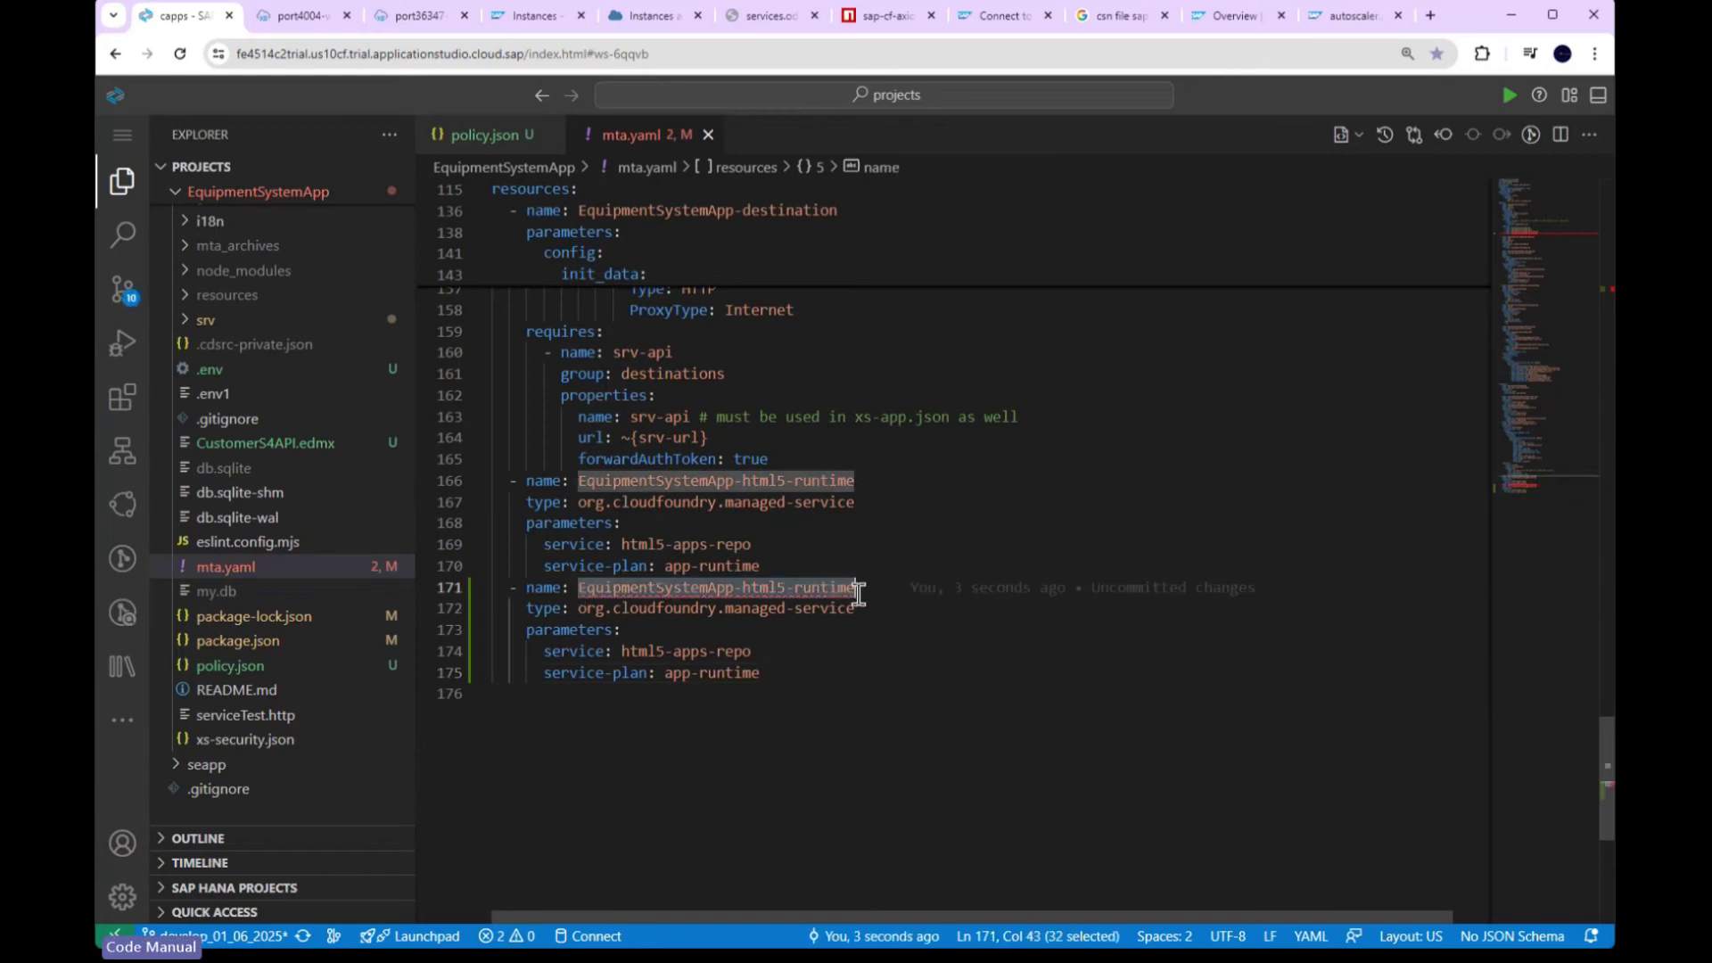
scroll(895, 694, "up", 10)
scroll(895, 694, "up", 15)
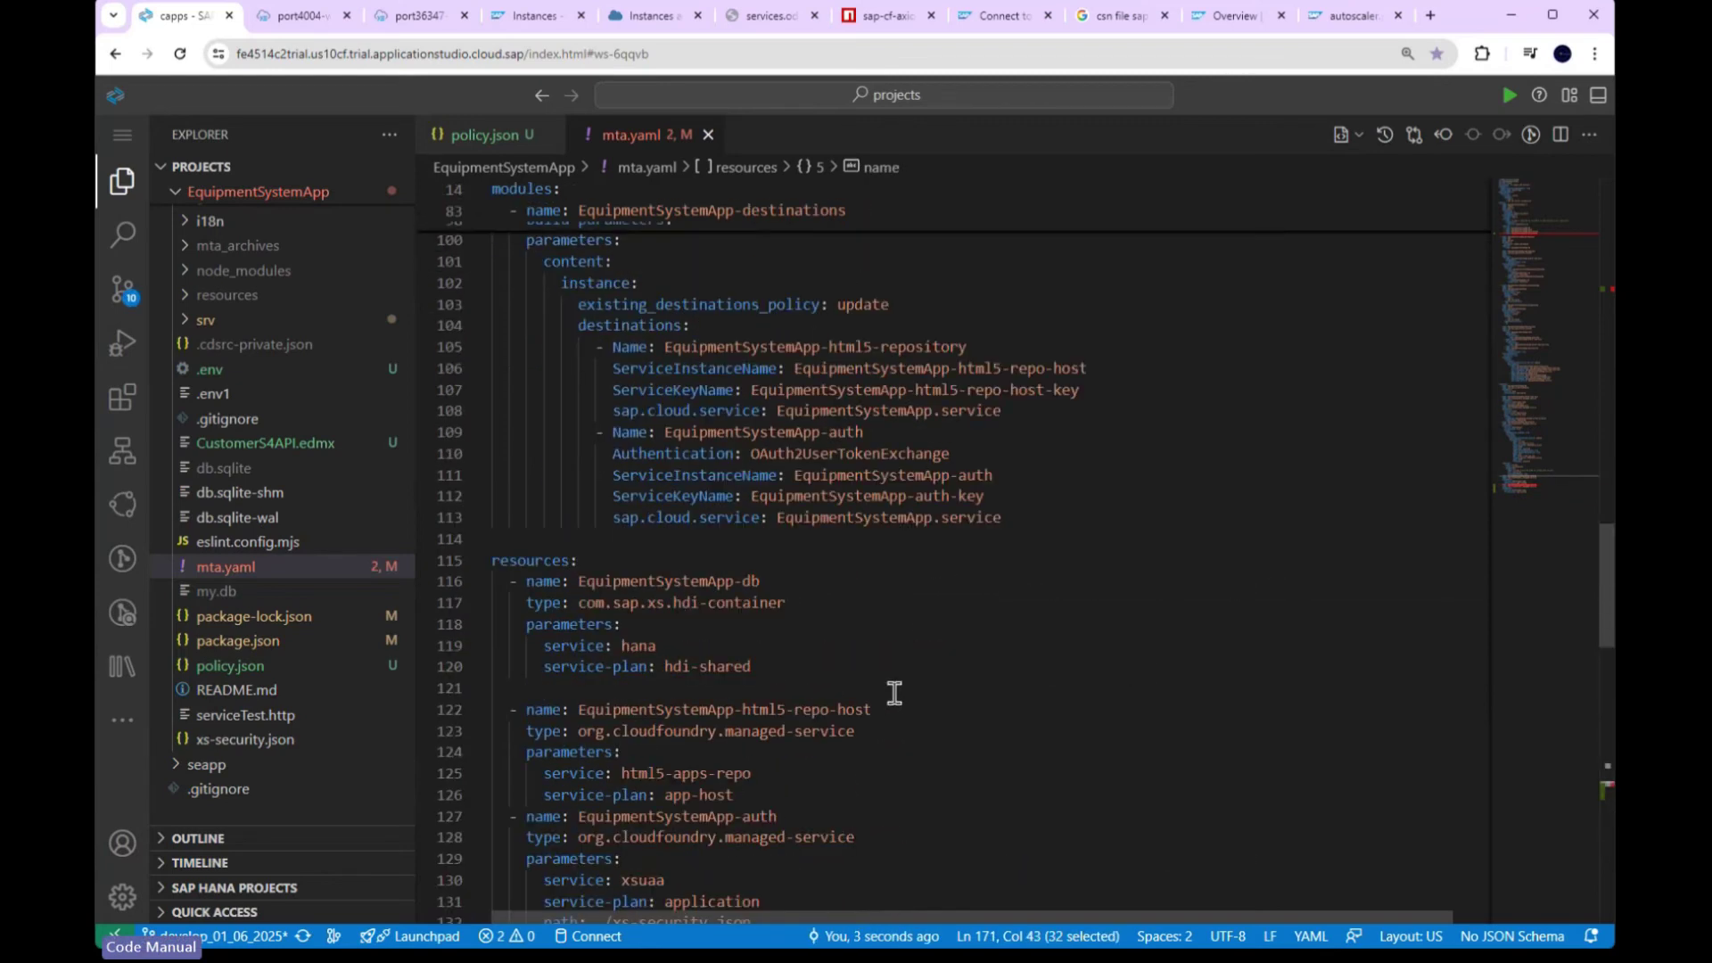
scroll(894, 694, "up", 15)
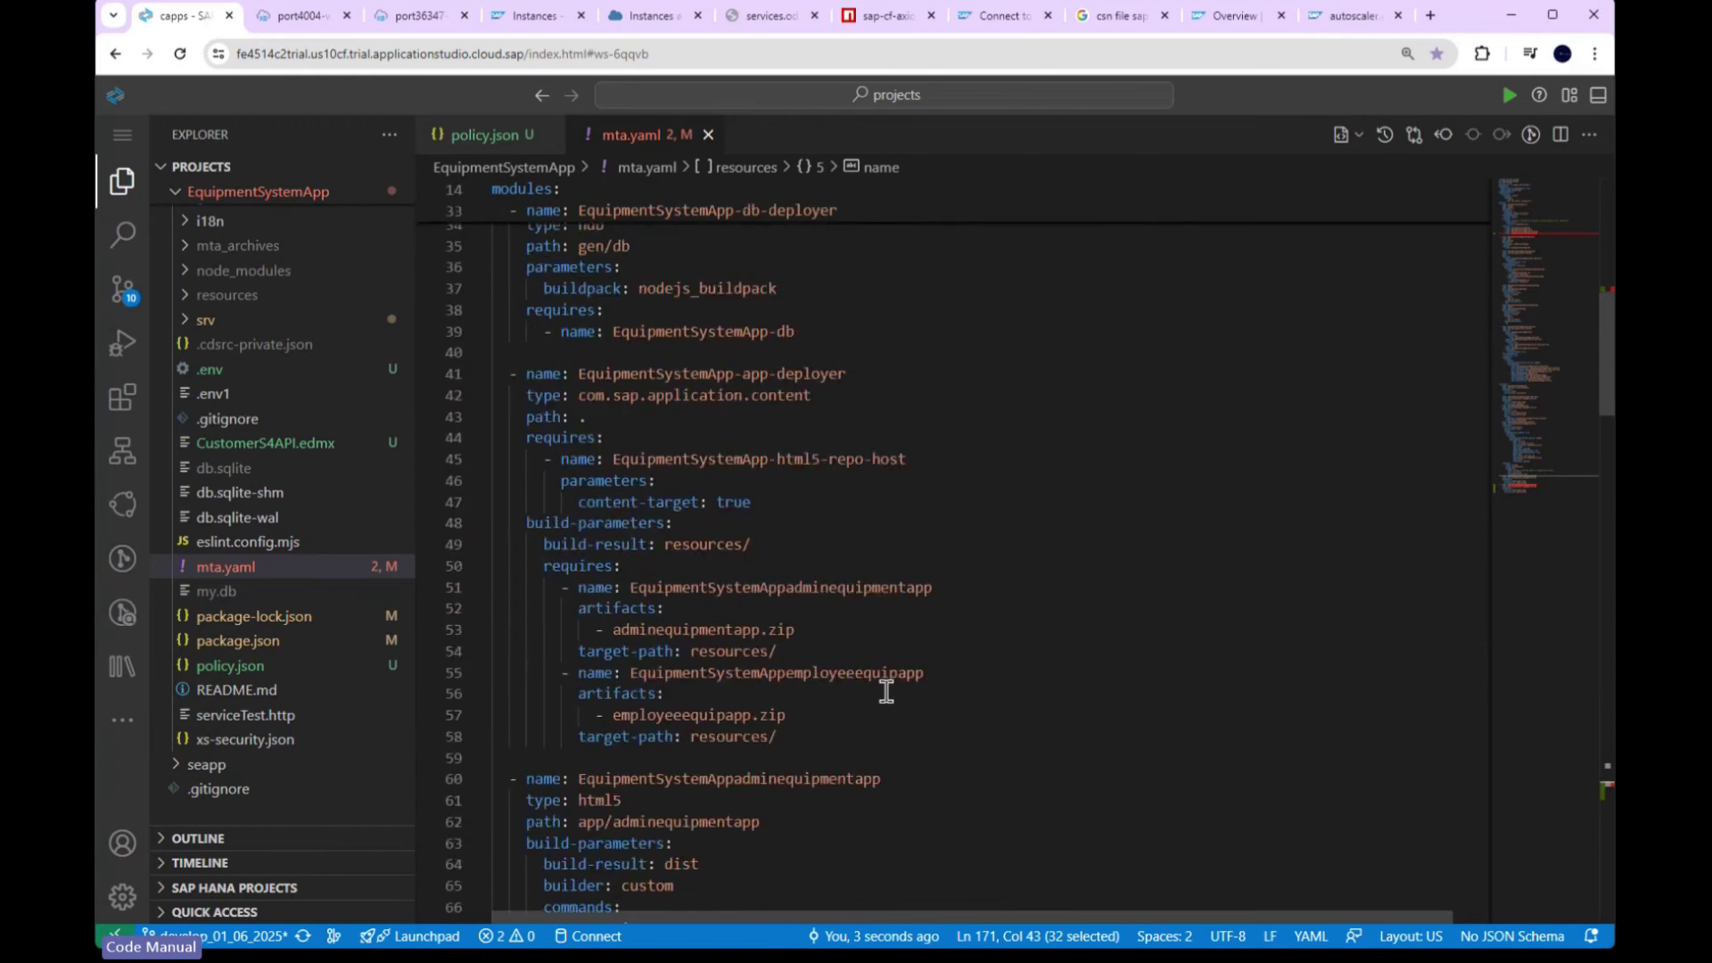
left_click_drag(617, 568, 865, 573)
key("ctrl+c")
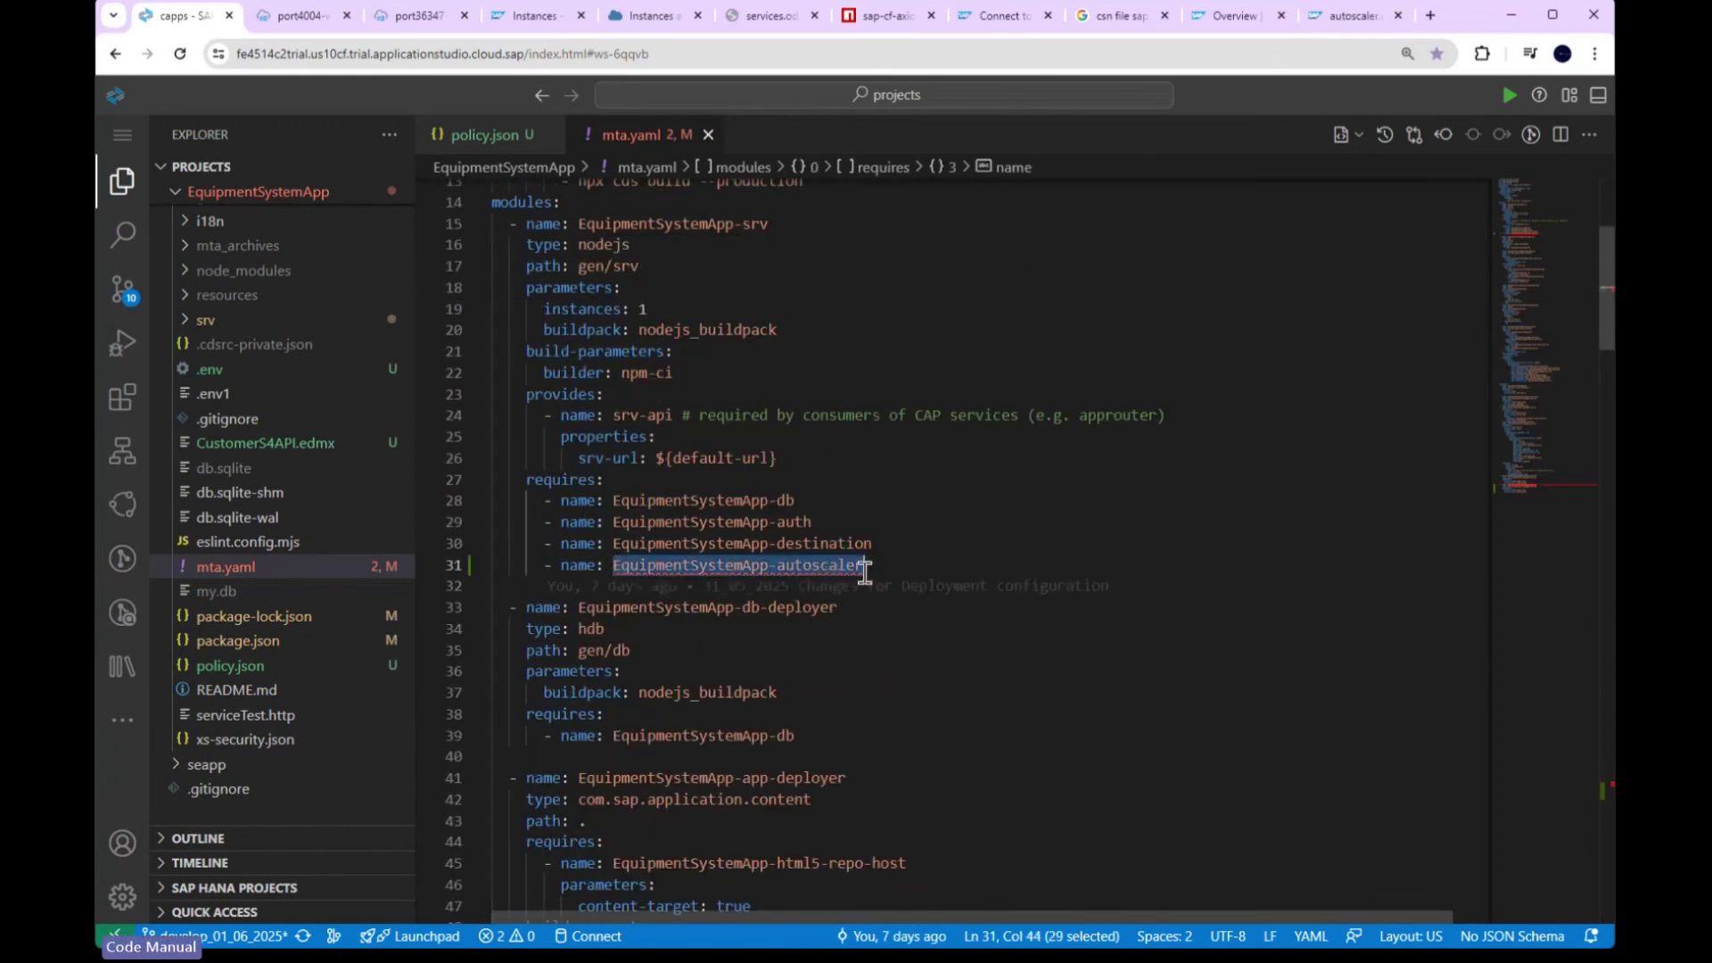
scroll(865, 573, "down", 20)
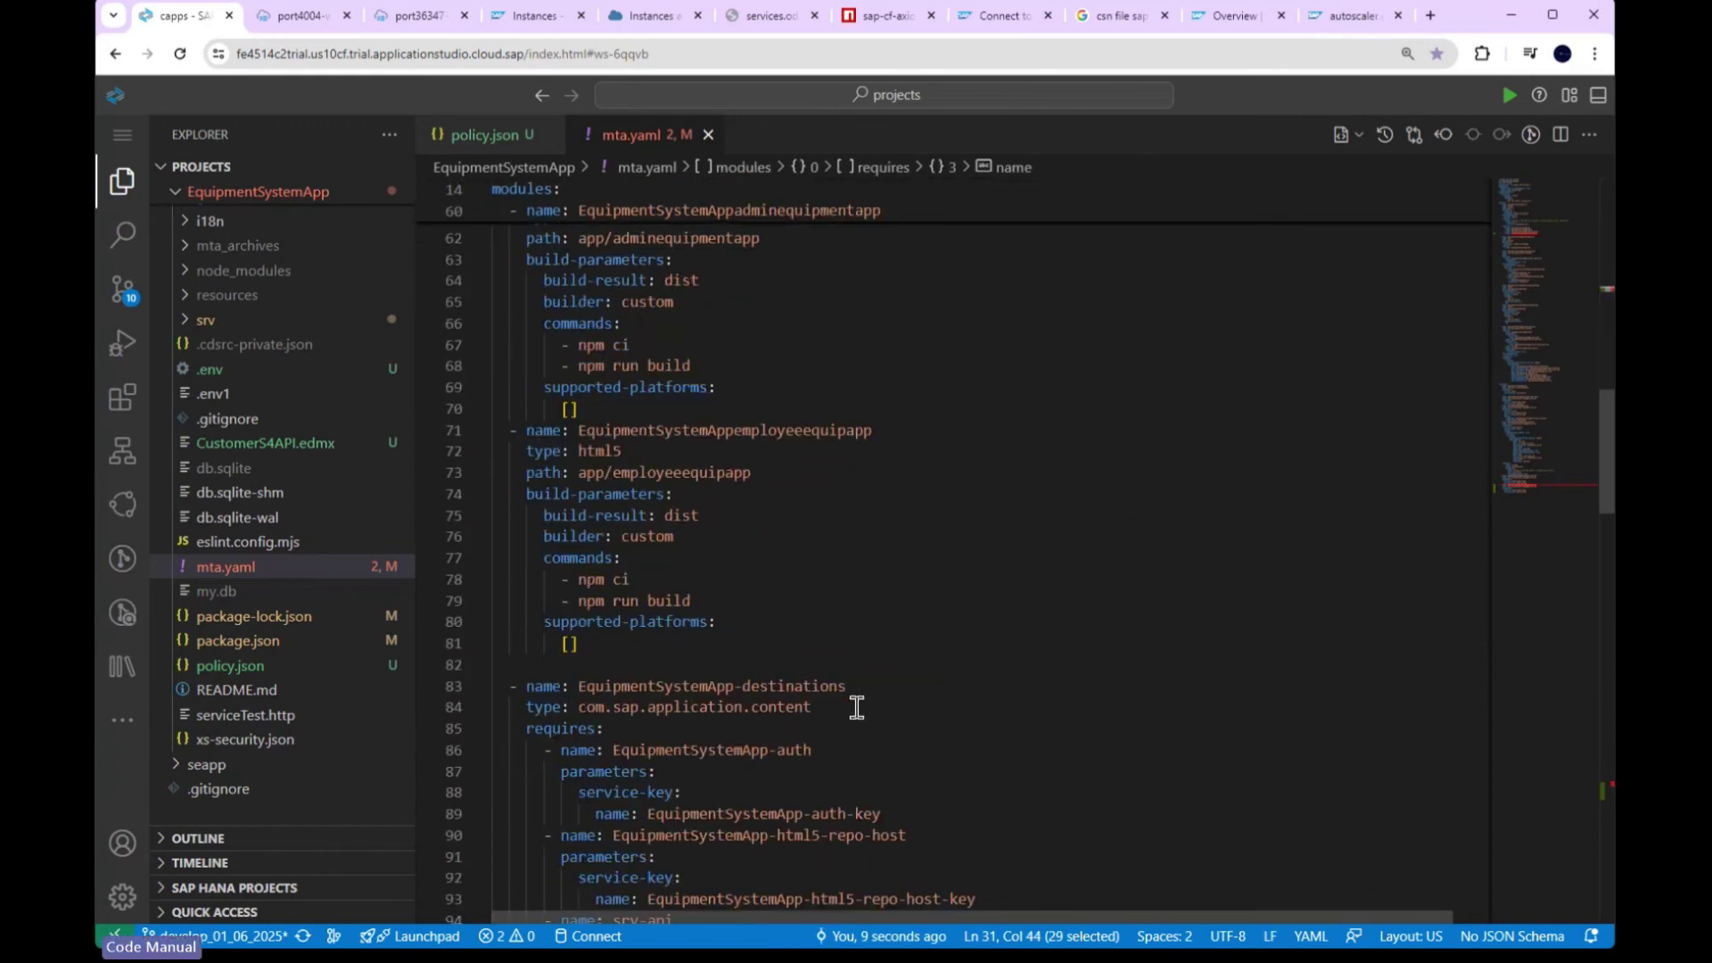
scroll(847, 736, "down", 13)
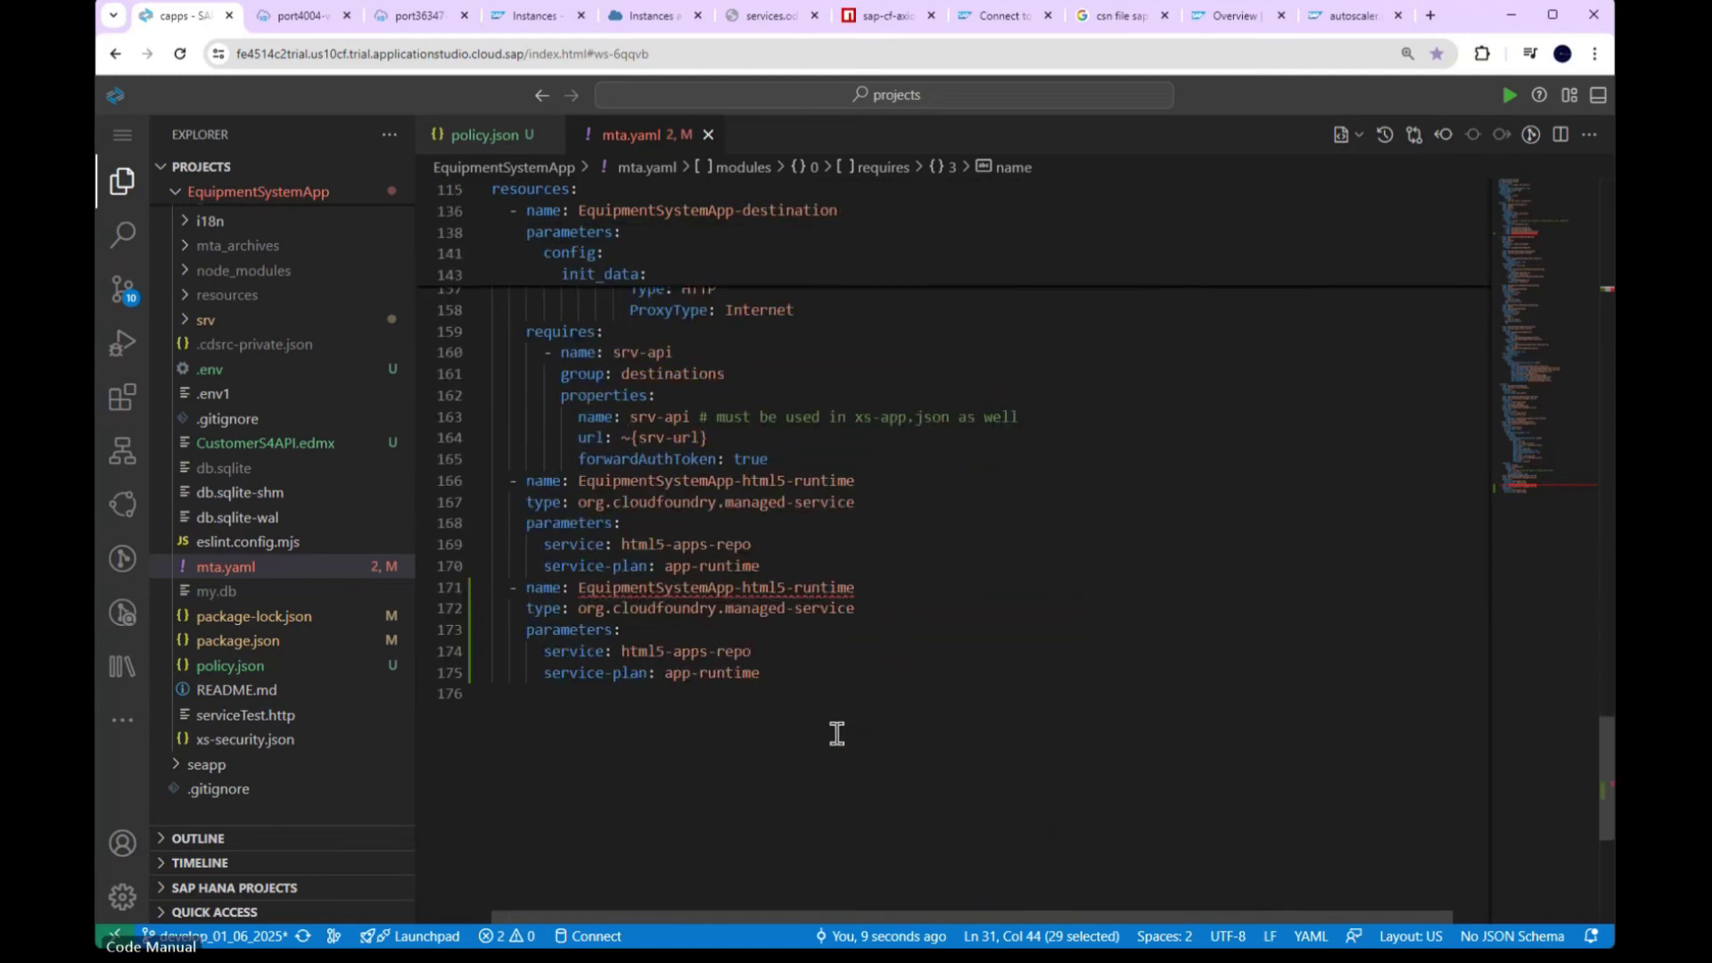
left_click_drag(578, 589, 856, 588)
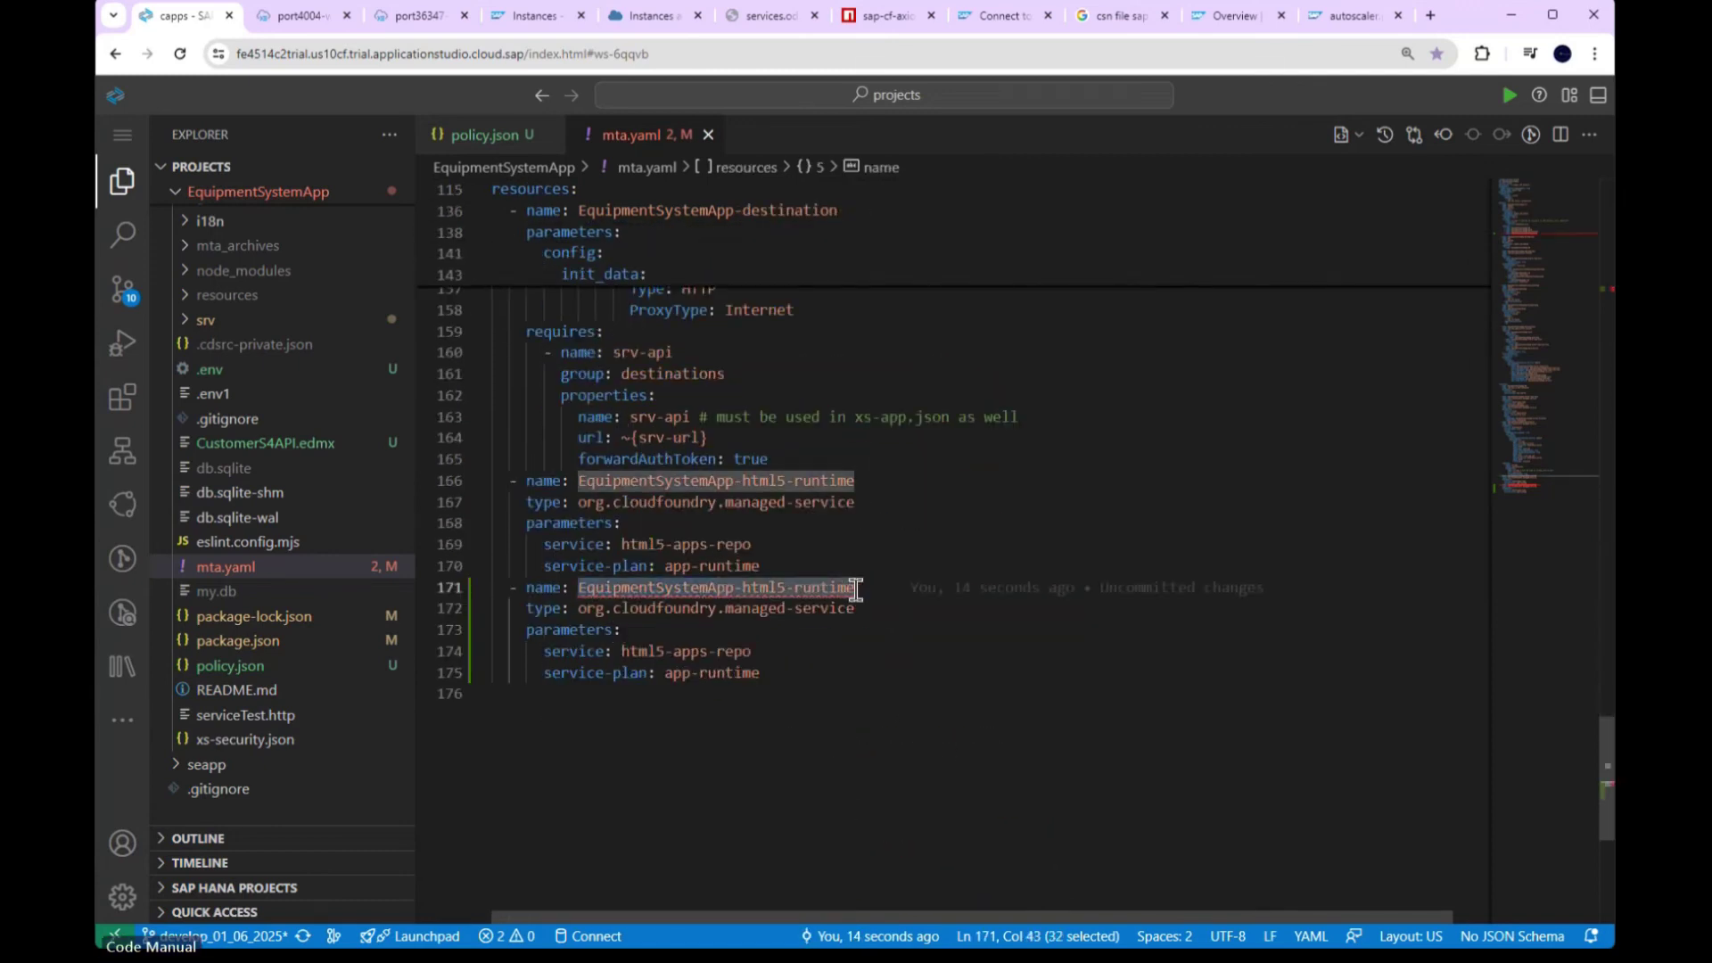
key("ctrl+v")
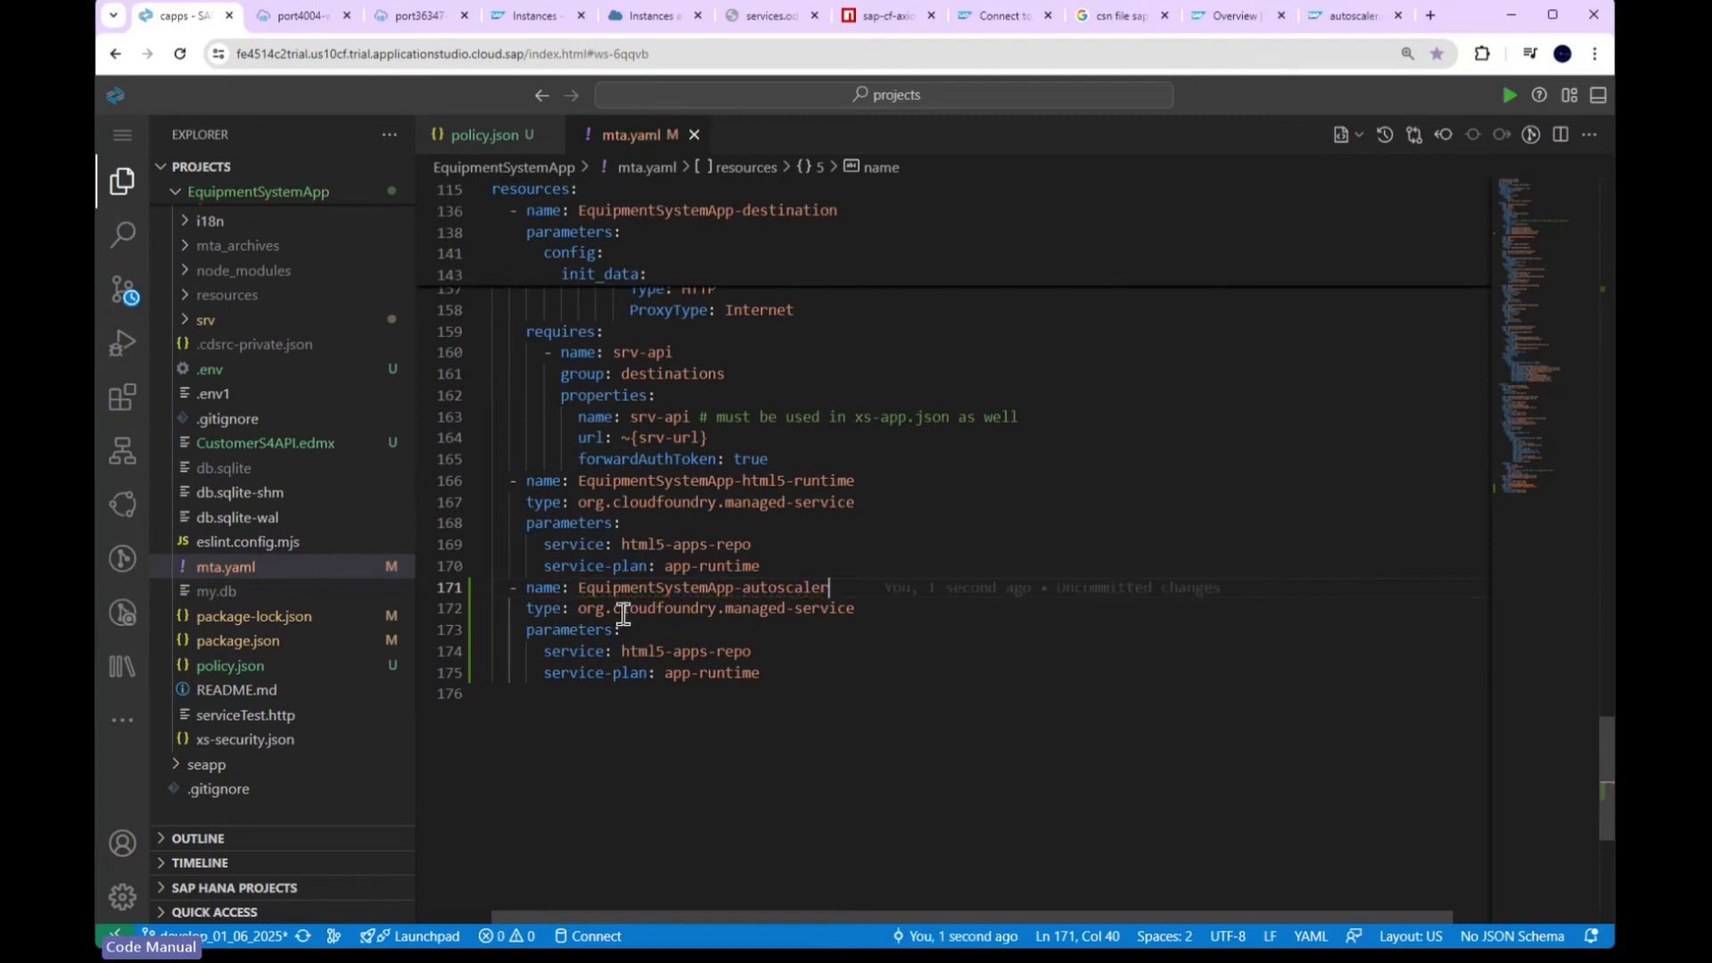
Step: Clear the html5-apps-repo service value in the EquipmentSystemApp-autoscaler resource's parameters
left_click_drag(856, 609, 578, 589)
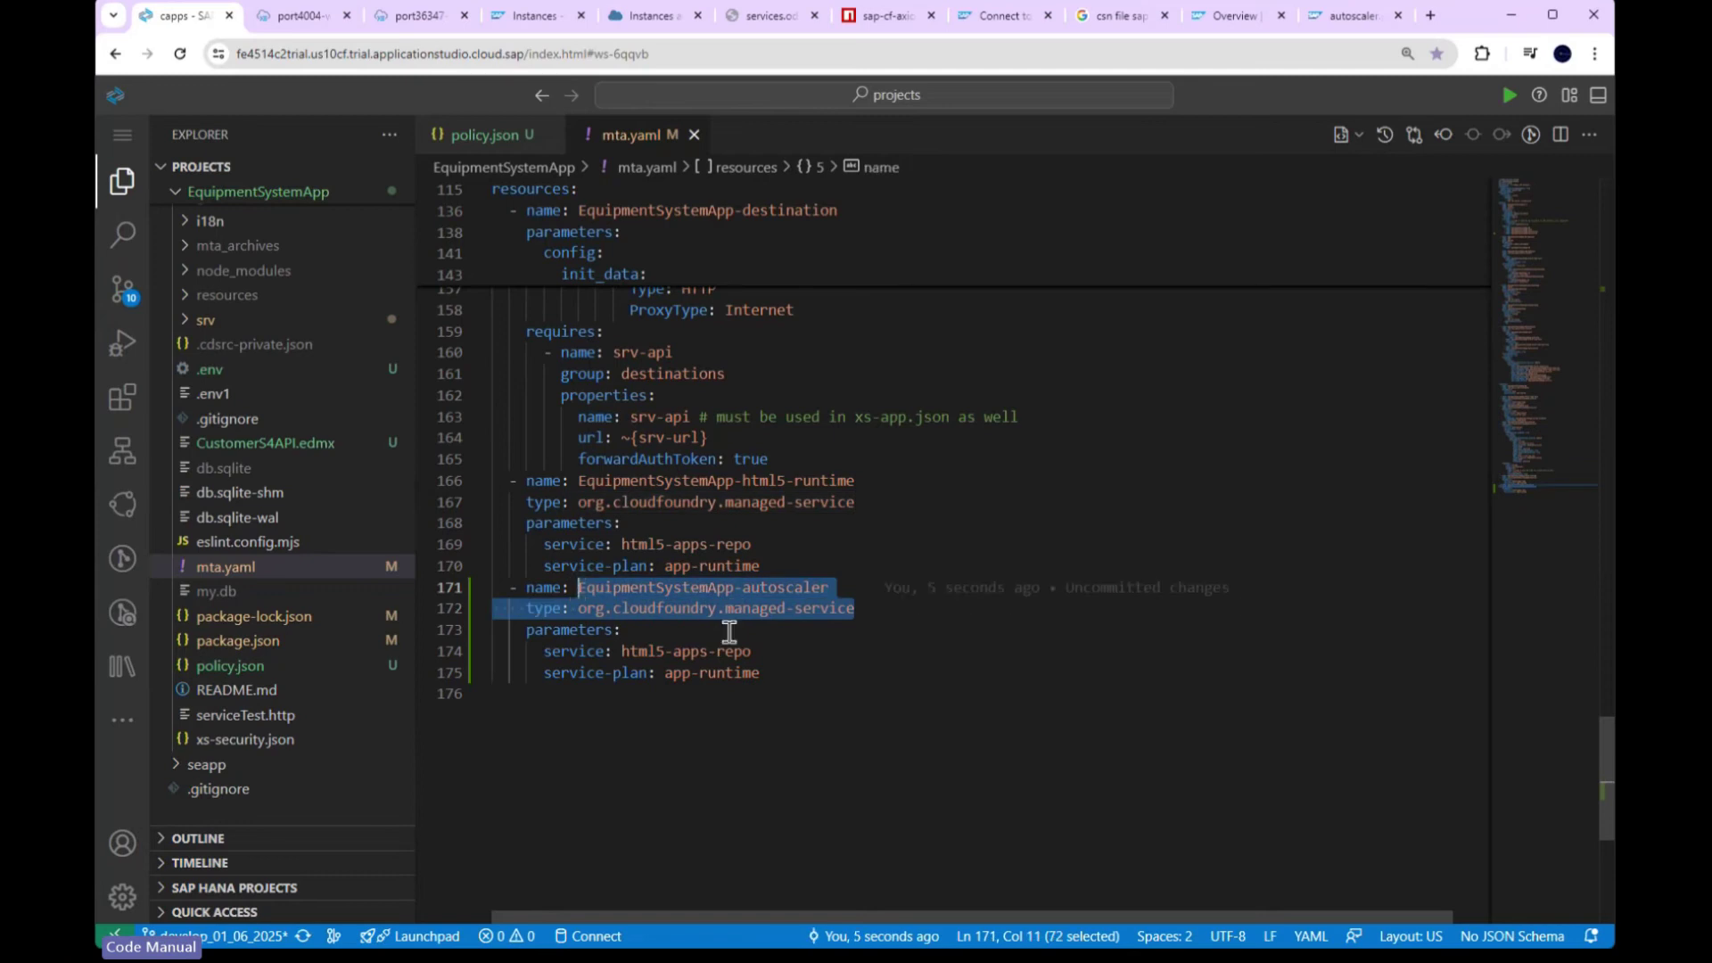
left_click(652, 632)
left_click_drag(618, 652, 798, 661)
left_click(796, 659)
key("BackSpace")
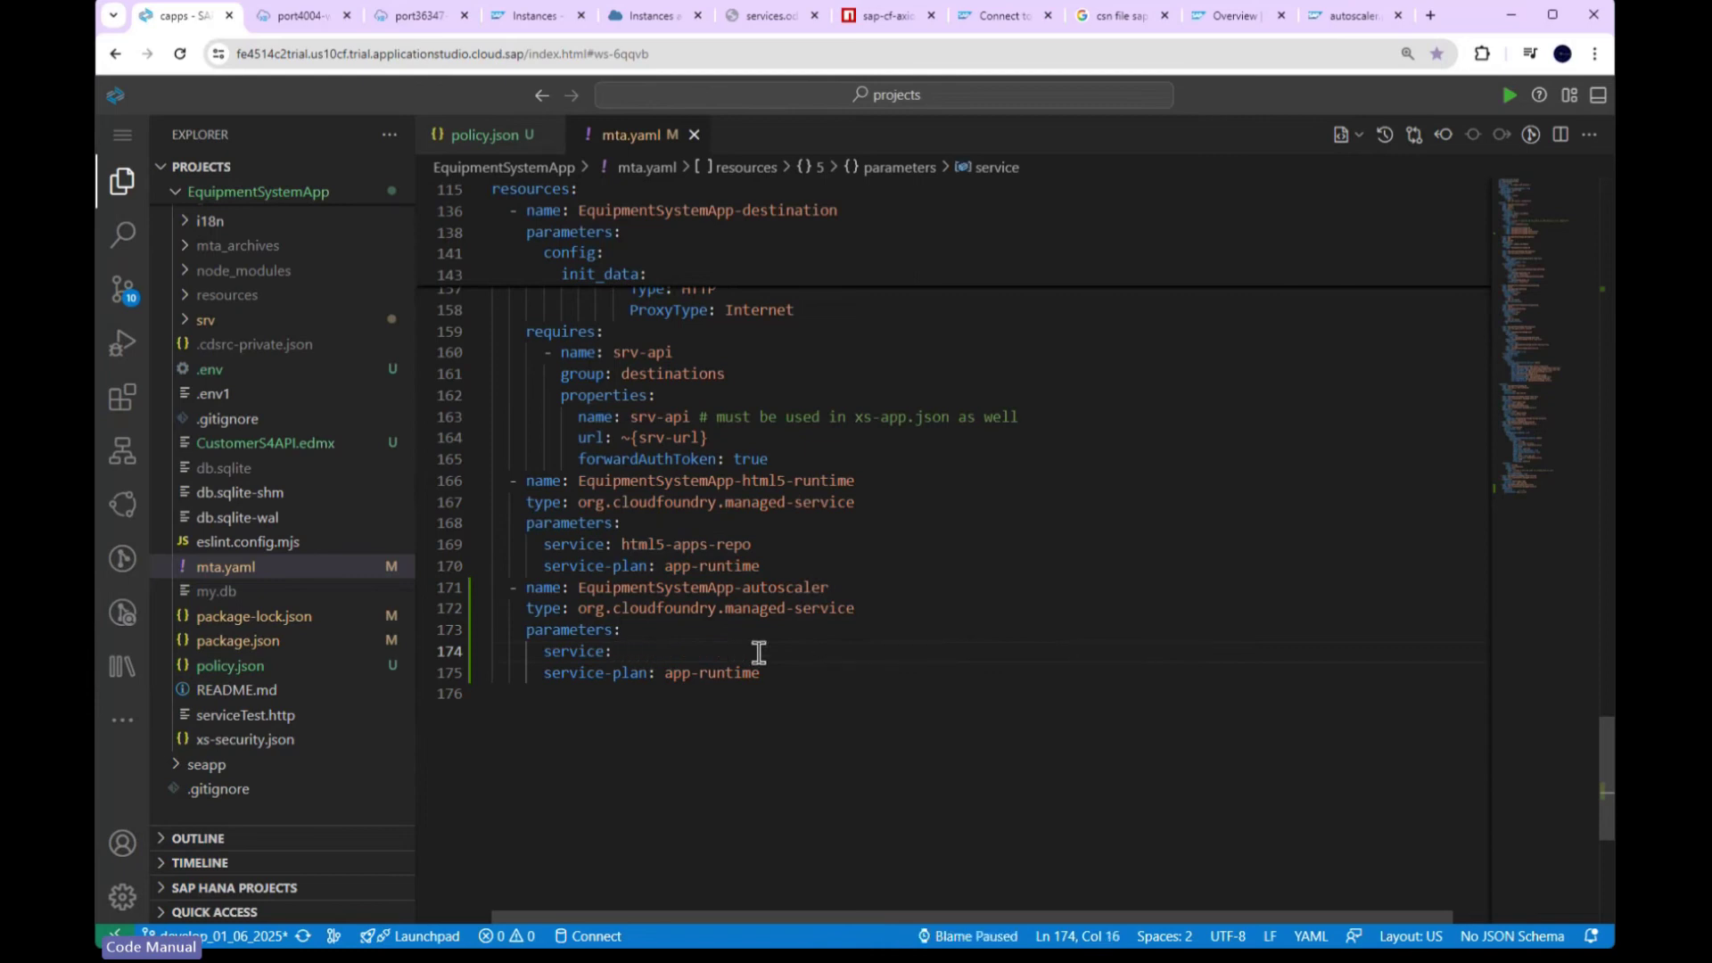
Step: In SAP BTP Cockpit, open the details of autoscaler_instance to check its service technical name and plan
left_click(651, 15)
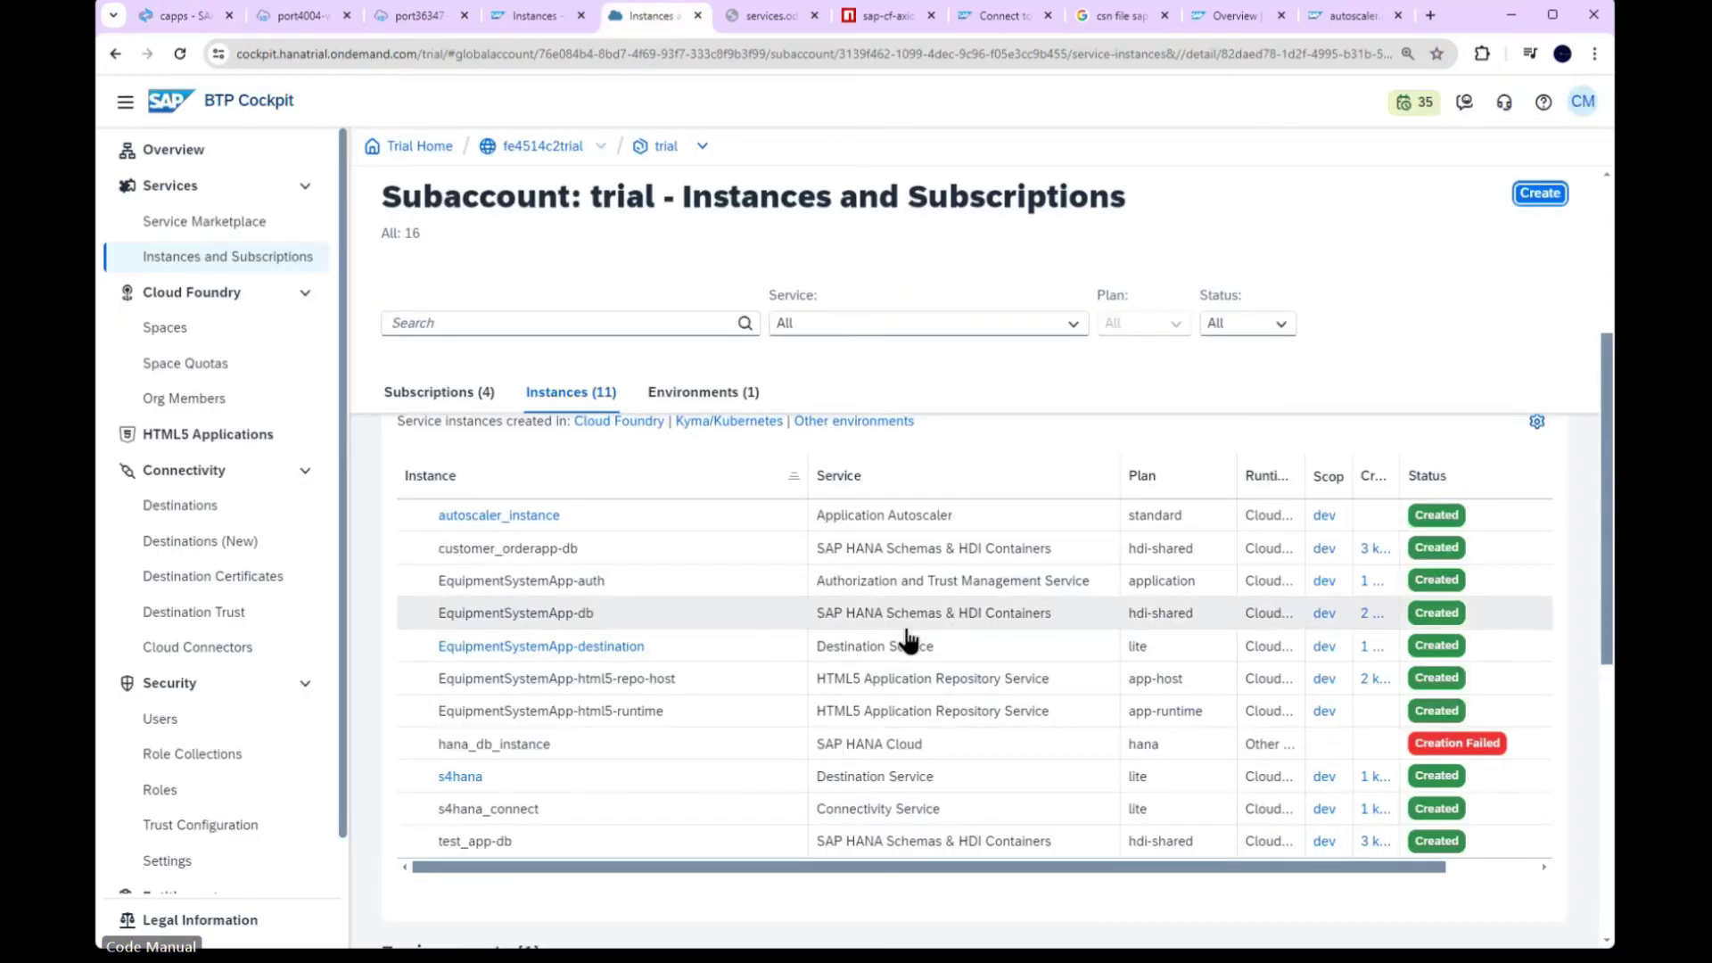
left_click(942, 526)
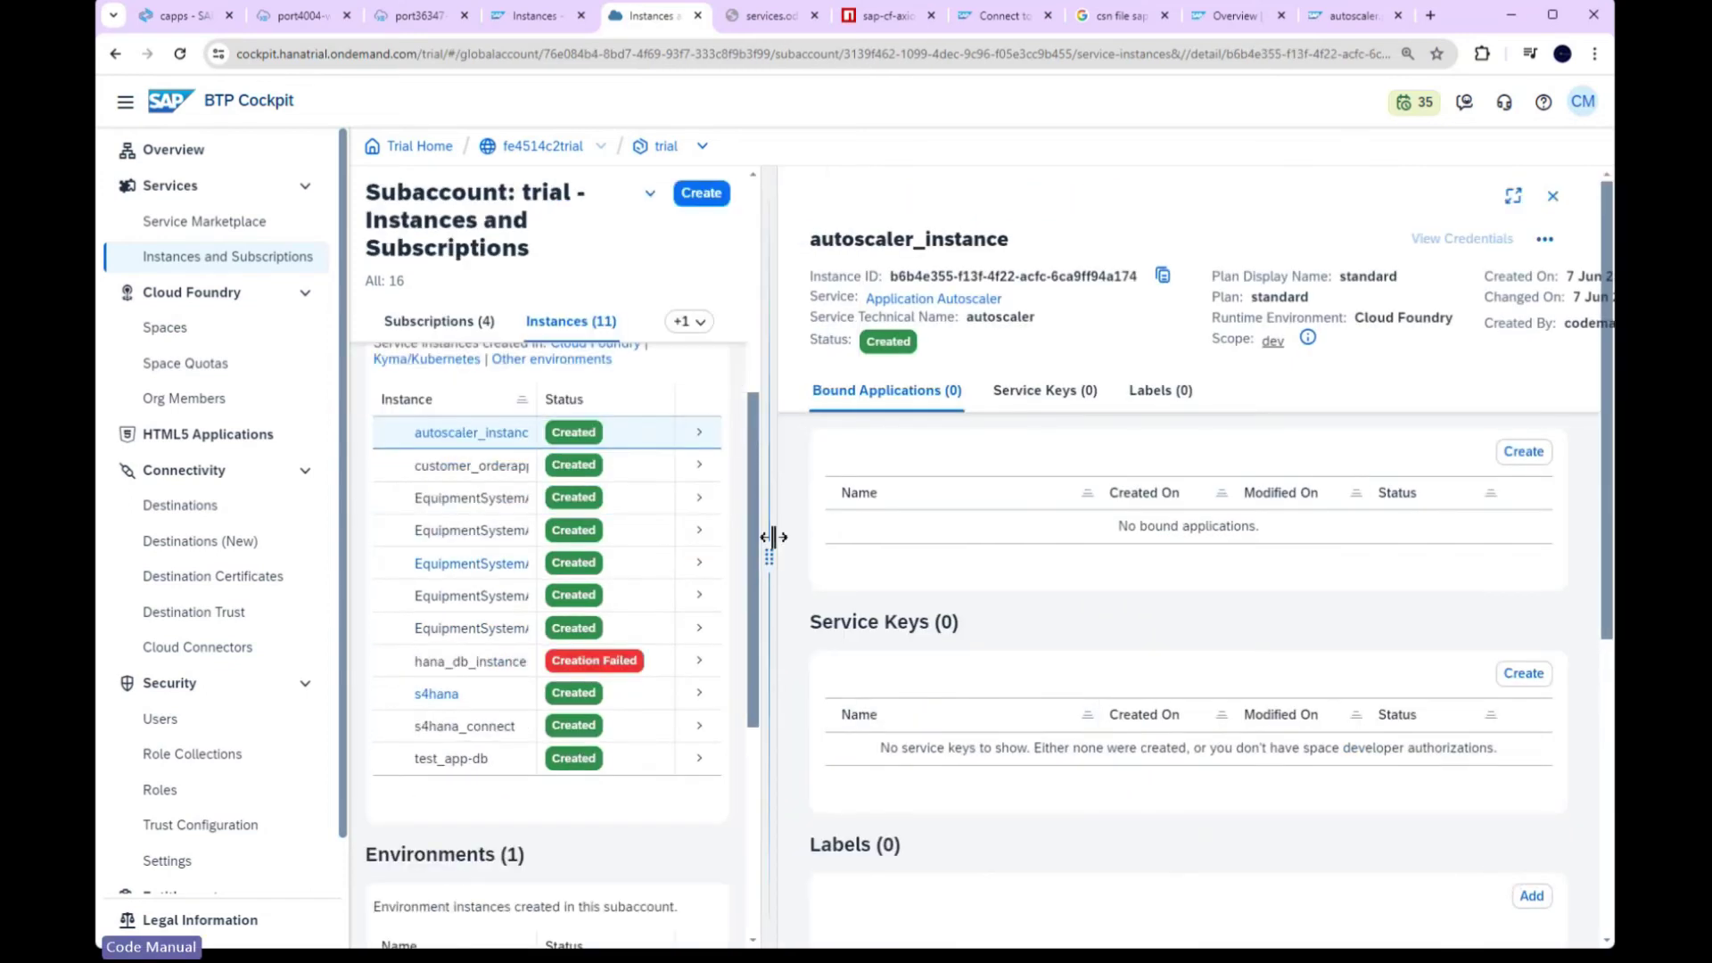
left_click_drag(772, 537, 906, 536)
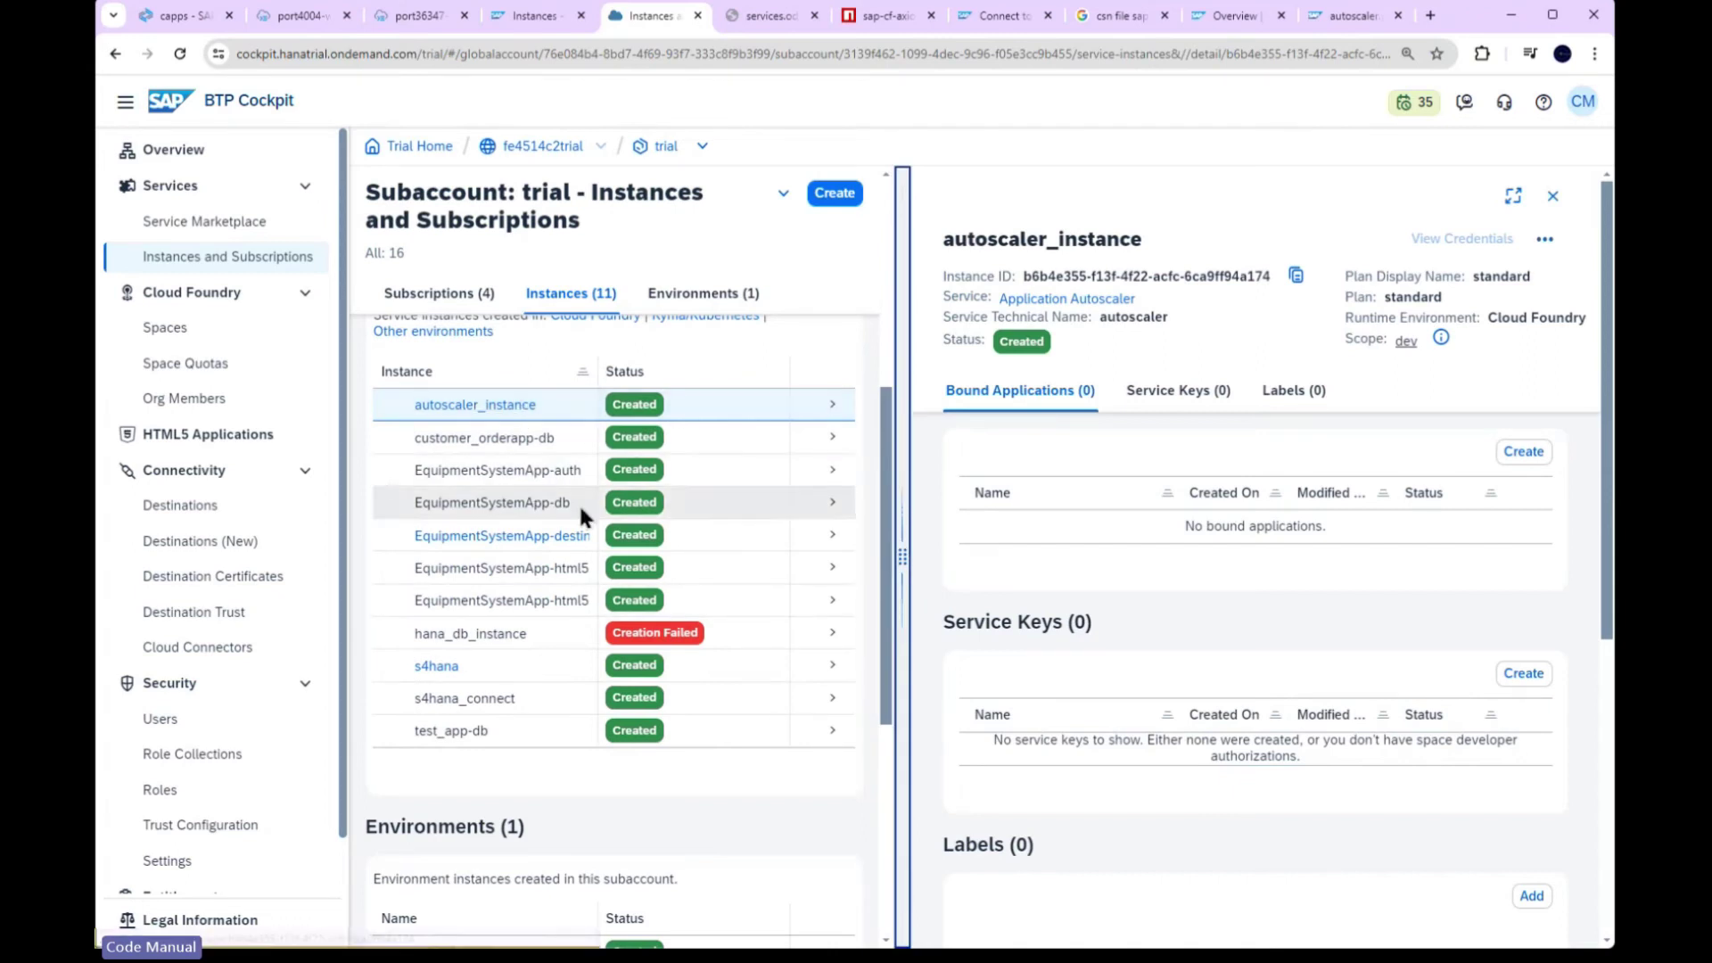
scroll(625, 580, "down", 5)
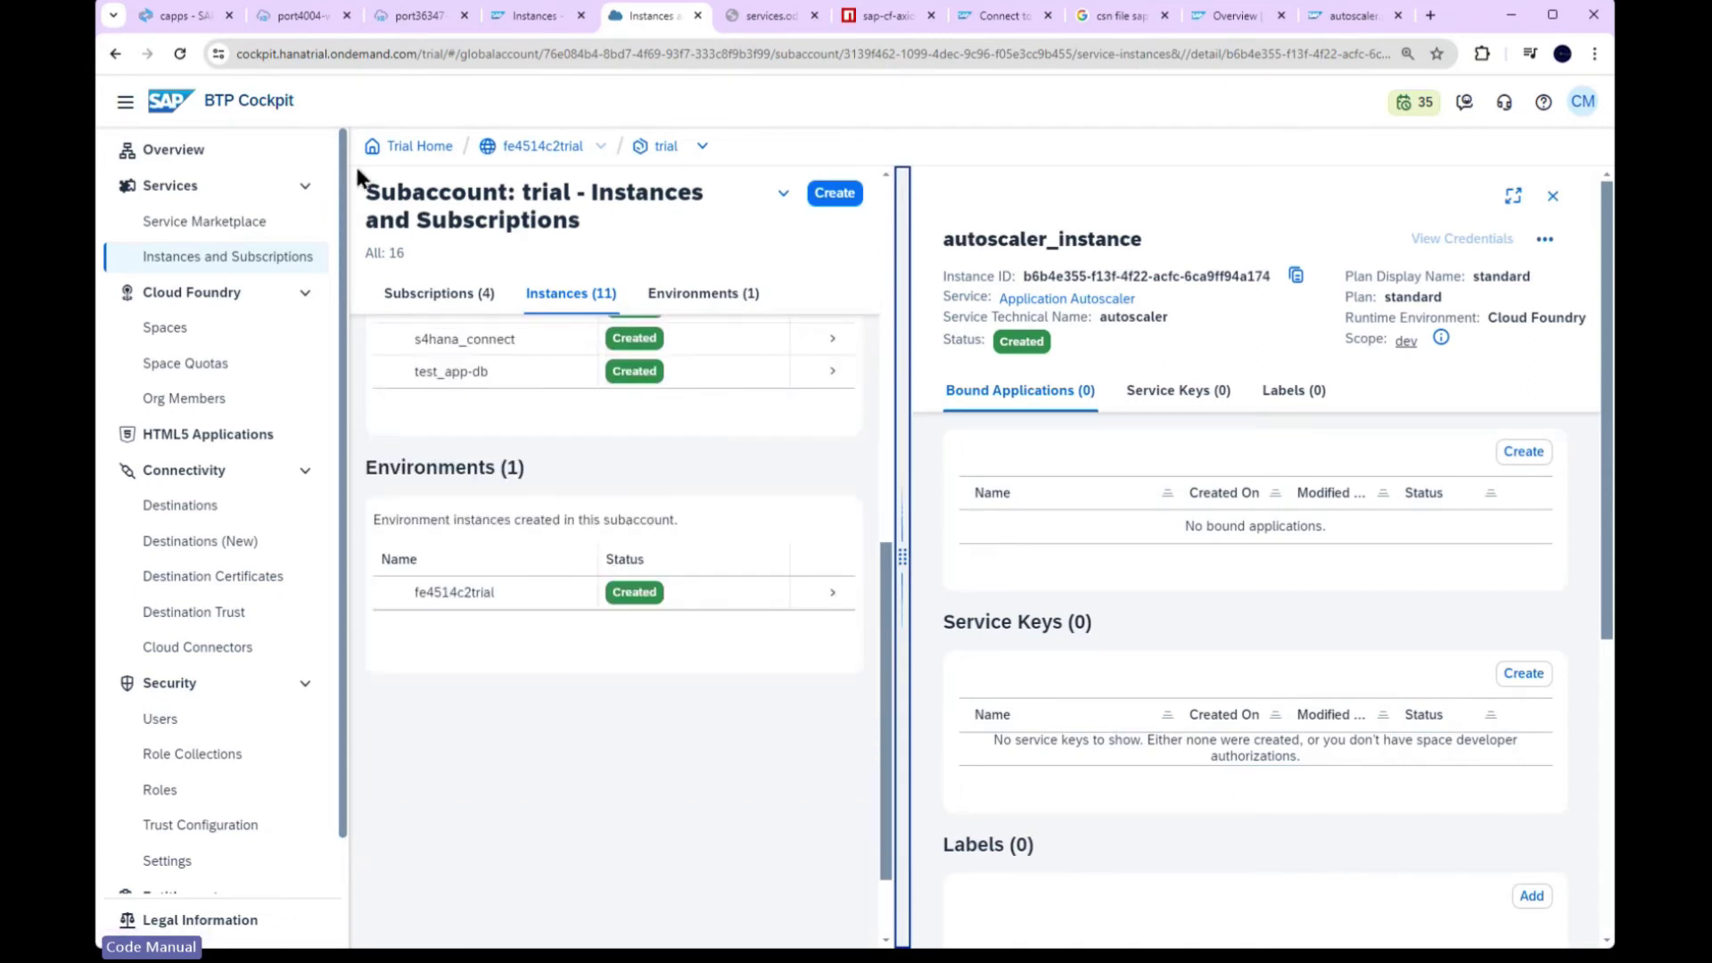
Step: Back in SAP Business Application Studio, set the EquipmentSystemApp-autoscaler resource's service to autoscaler and its service-plan to standard
left_click(191, 10)
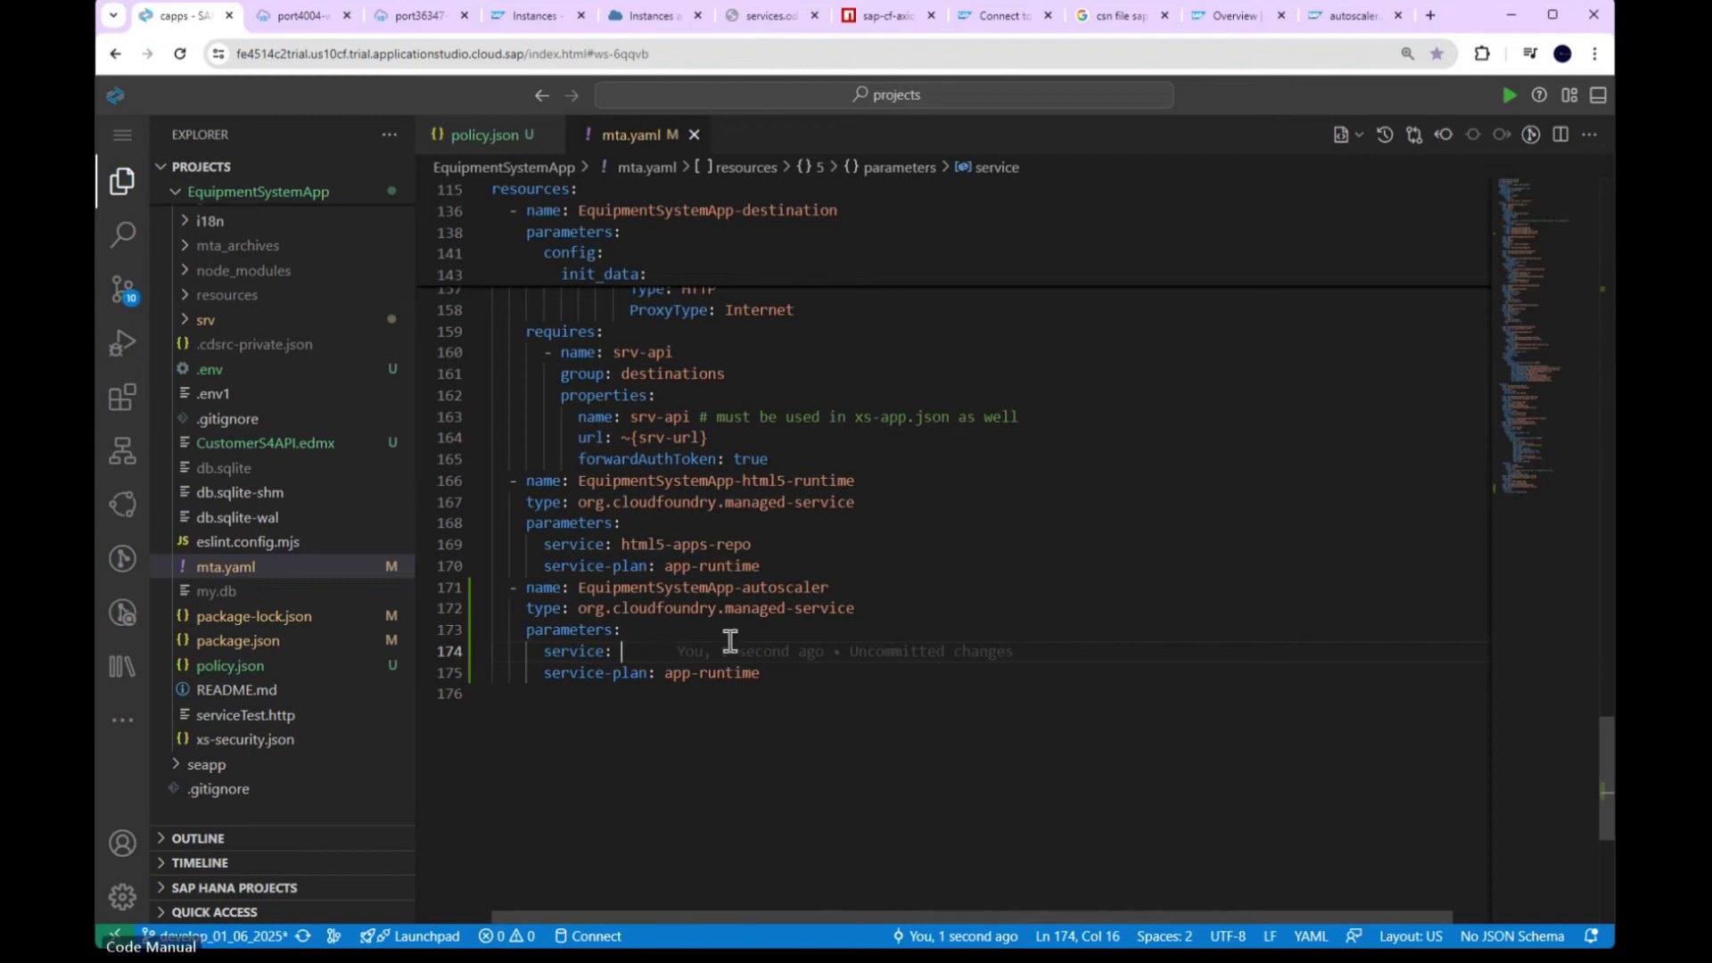
type("autosca")
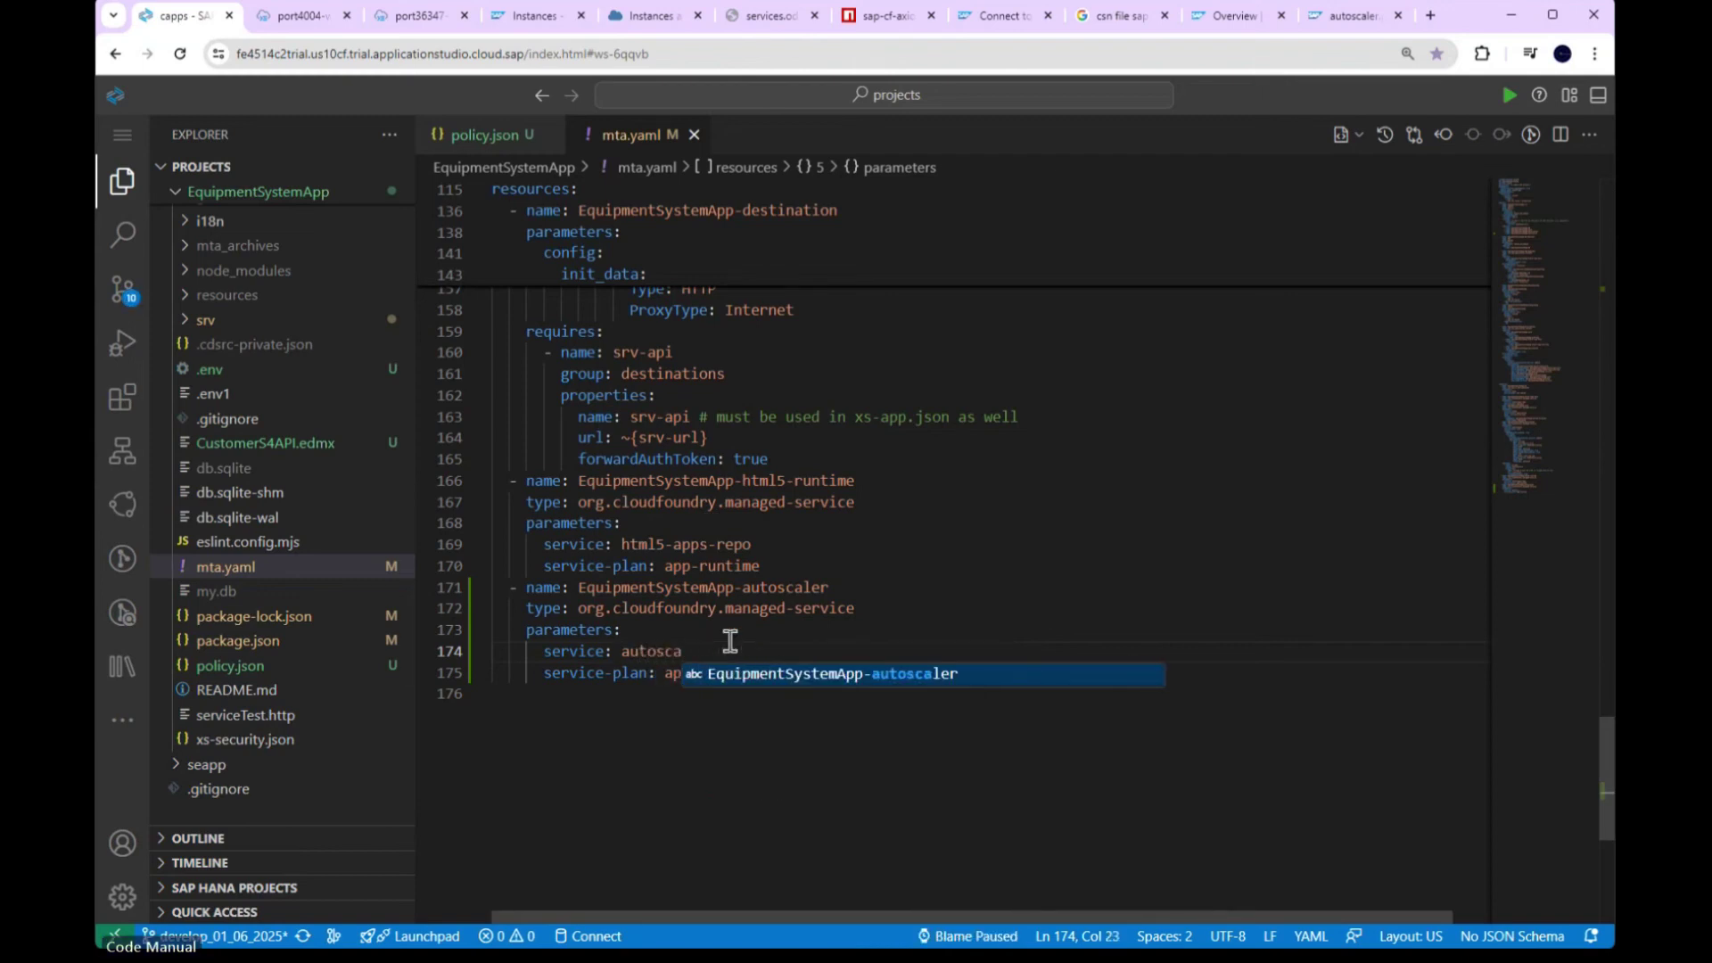
type("ler")
left_click(675, 704)
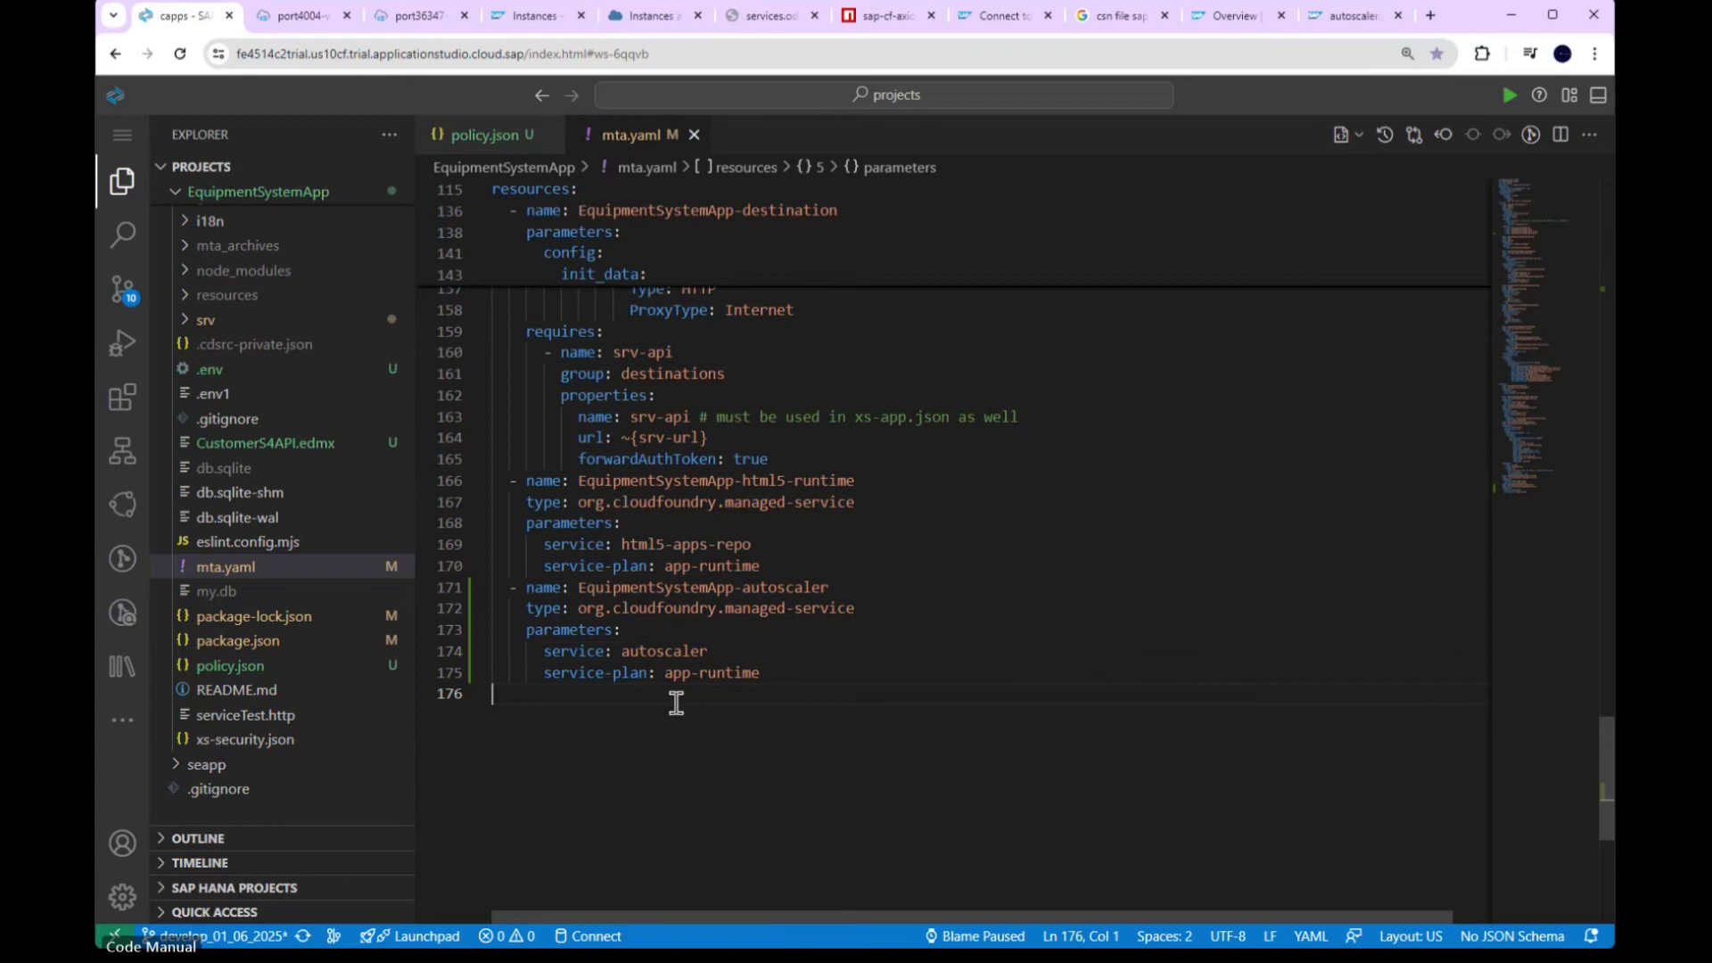
left_click_drag(665, 675, 773, 677)
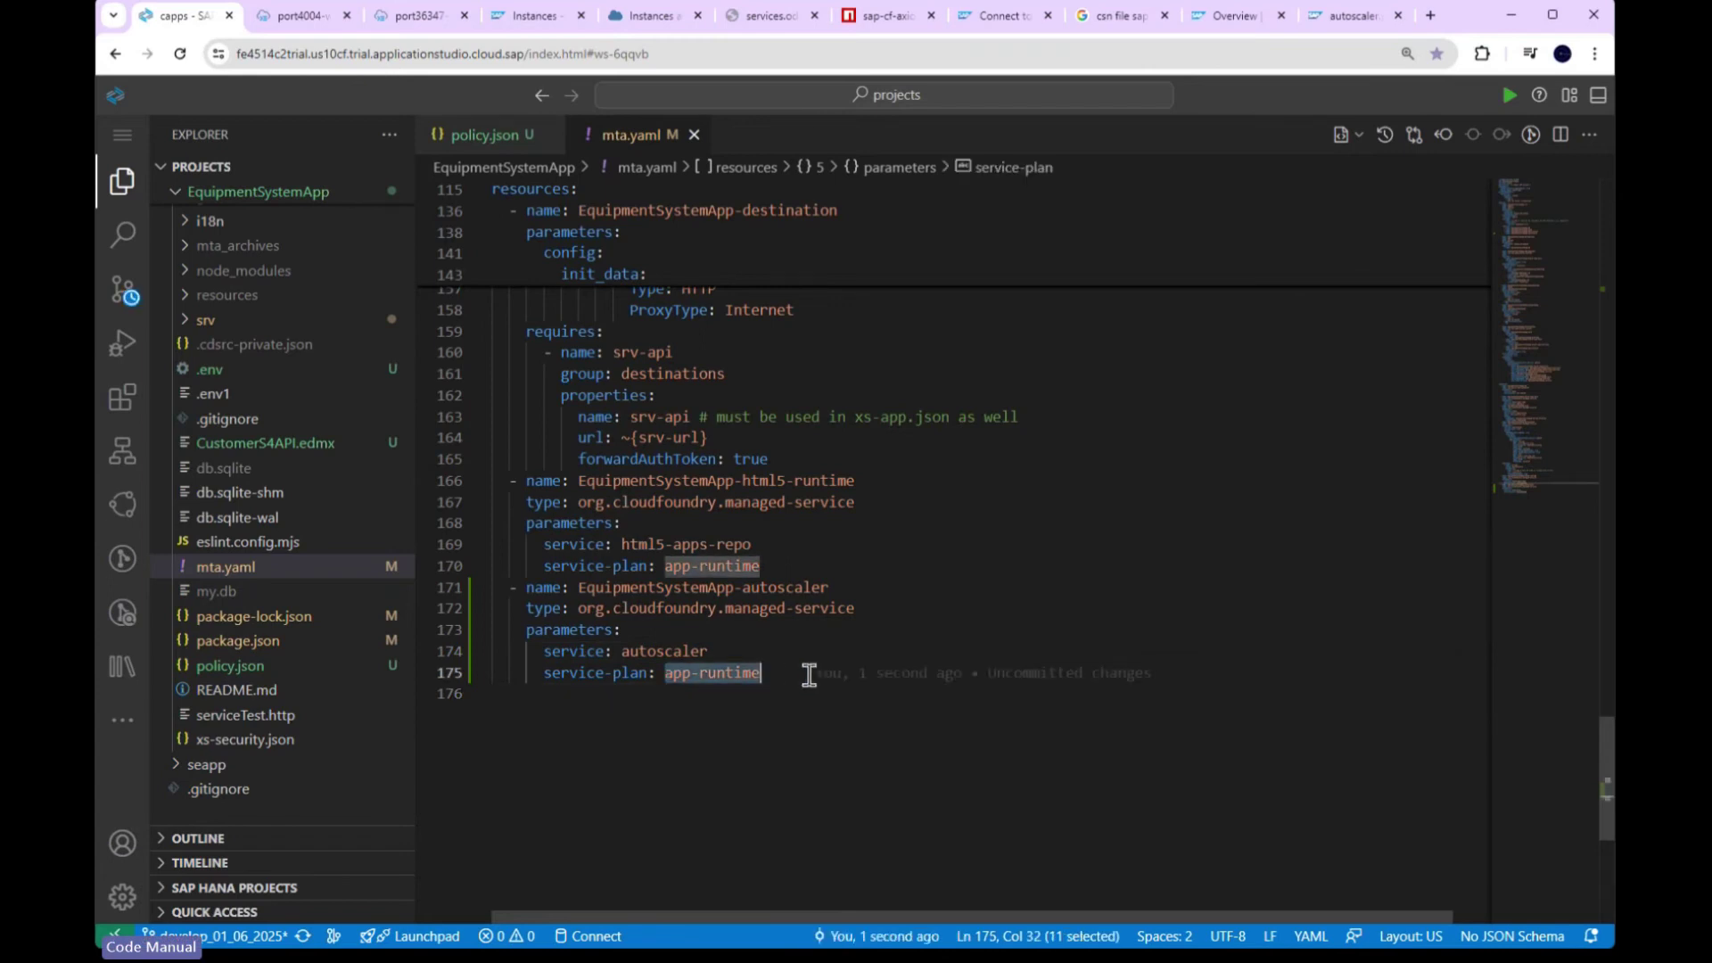
type("standard")
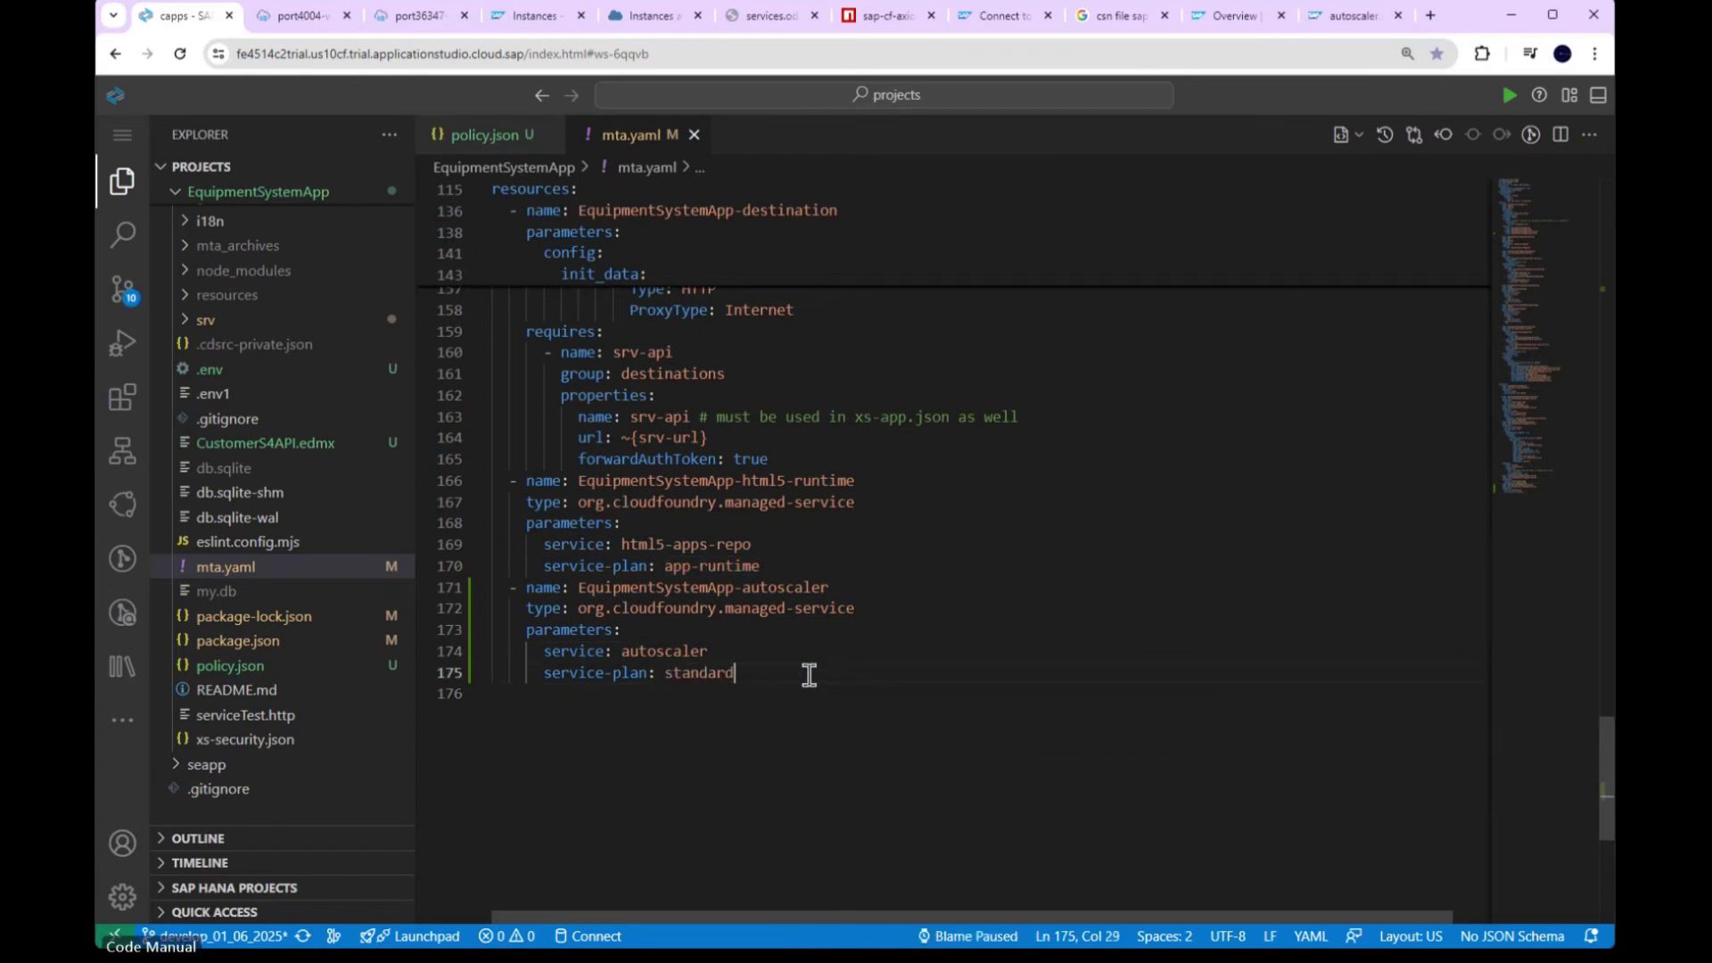
left_click_drag(513, 590, 860, 688)
scroll(872, 735, "up", 3)
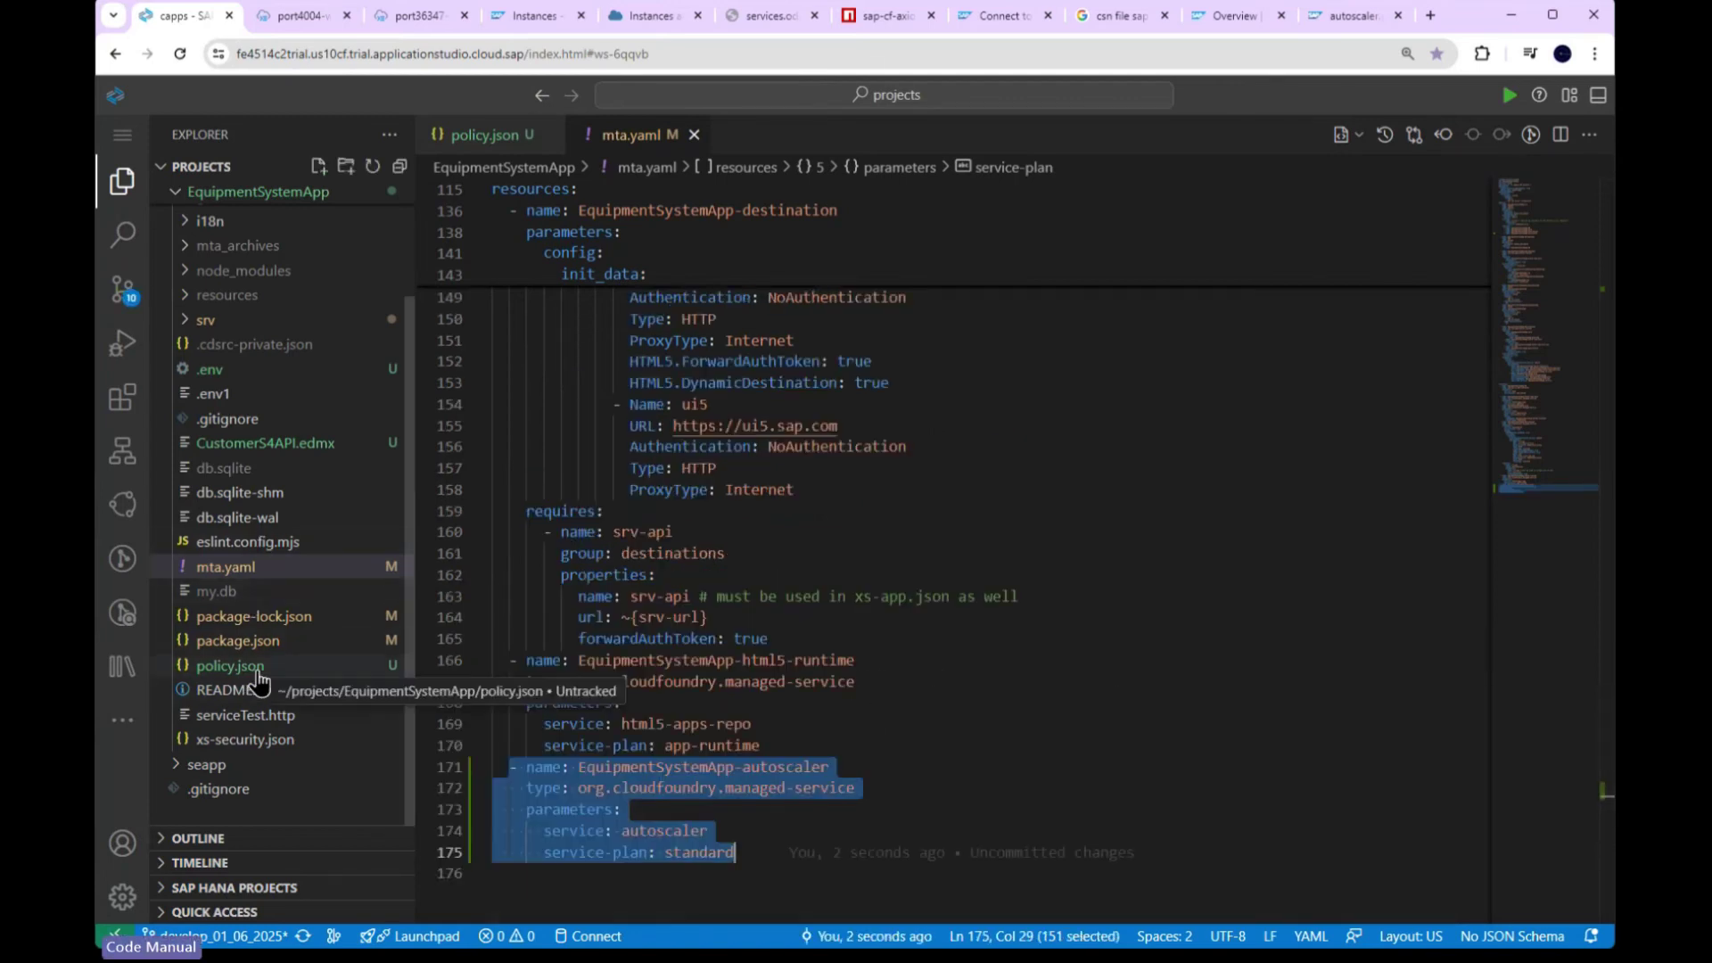
Step: Under the EquipmentSystemApp-srv module's EquipmentSystemApp-autoscaler requires entry, add a parameters block with path './policy.json'
scroll(867, 739, "up", 5)
scroll(868, 738, "up", 15)
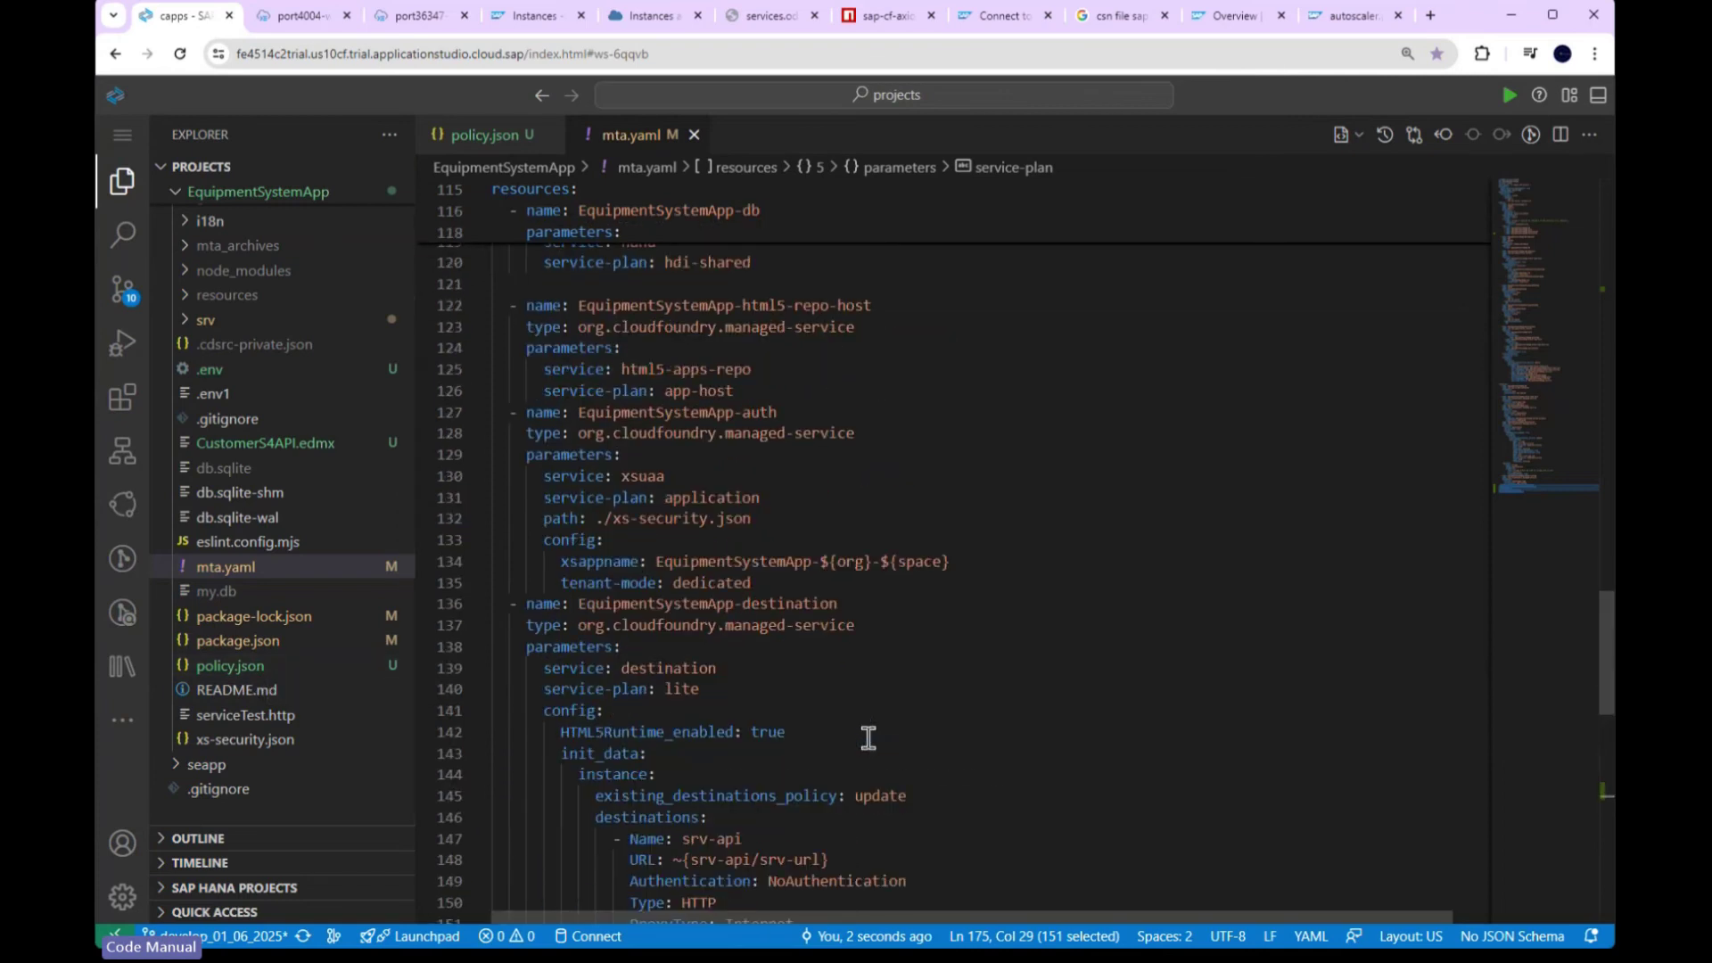
scroll(867, 738, "up", 13)
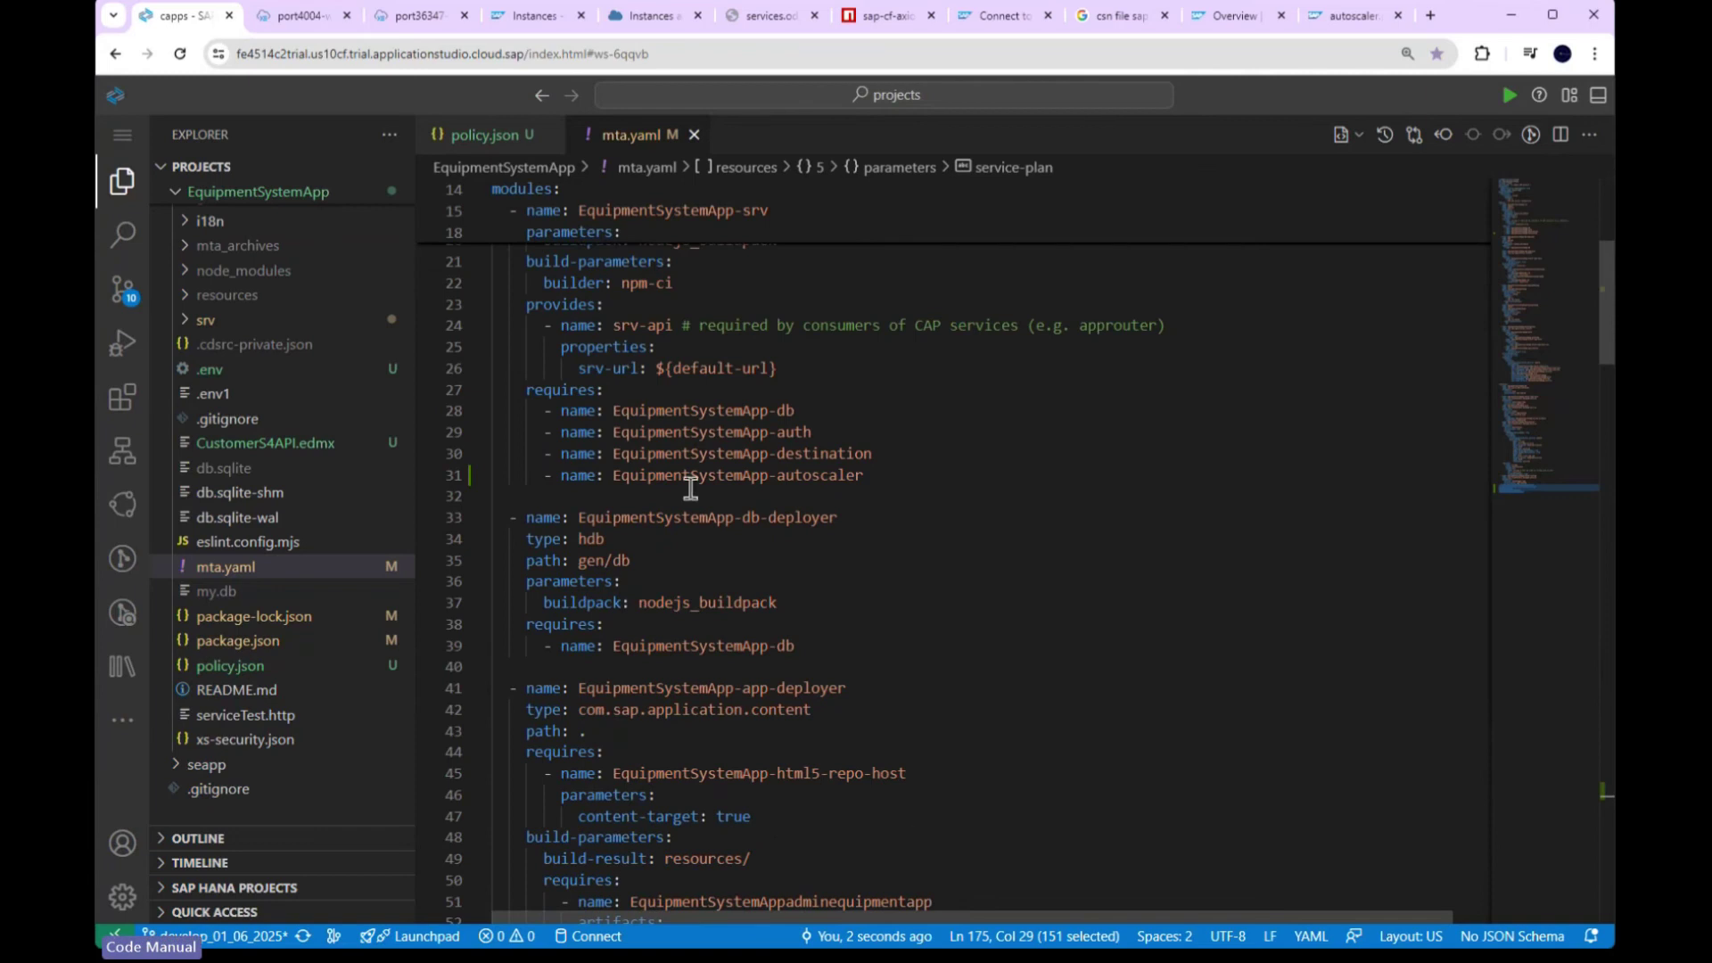
scroll(861, 726, "up", 2)
left_click(978, 617)
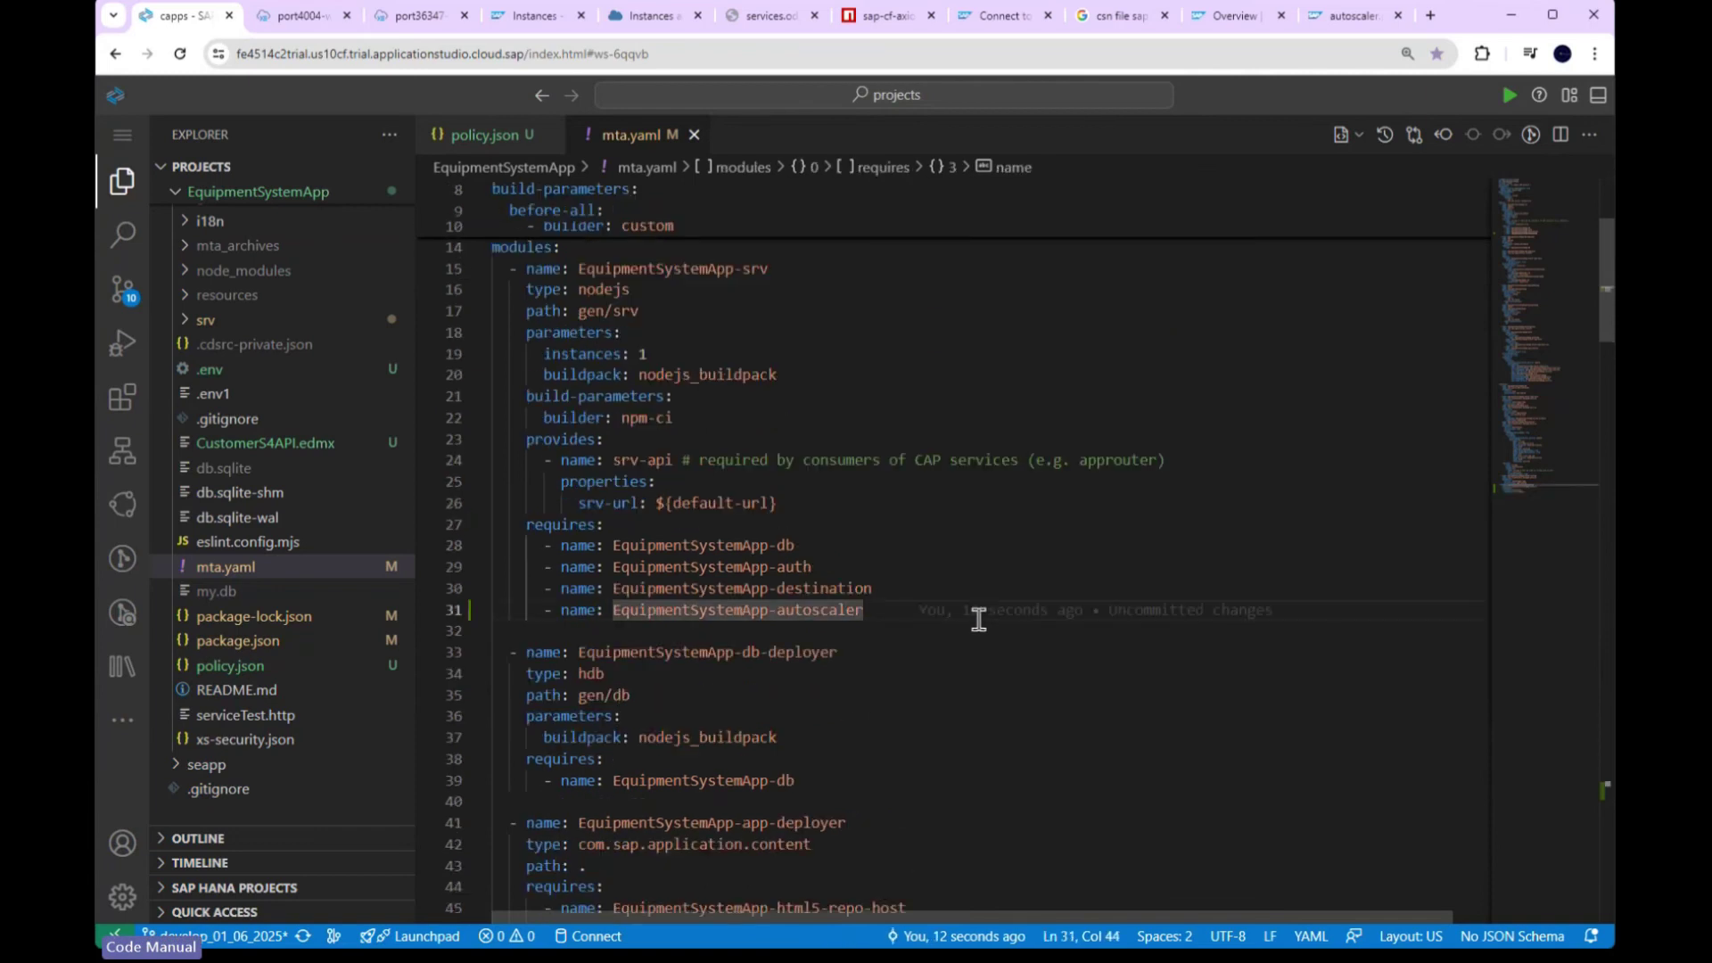
key("Return")
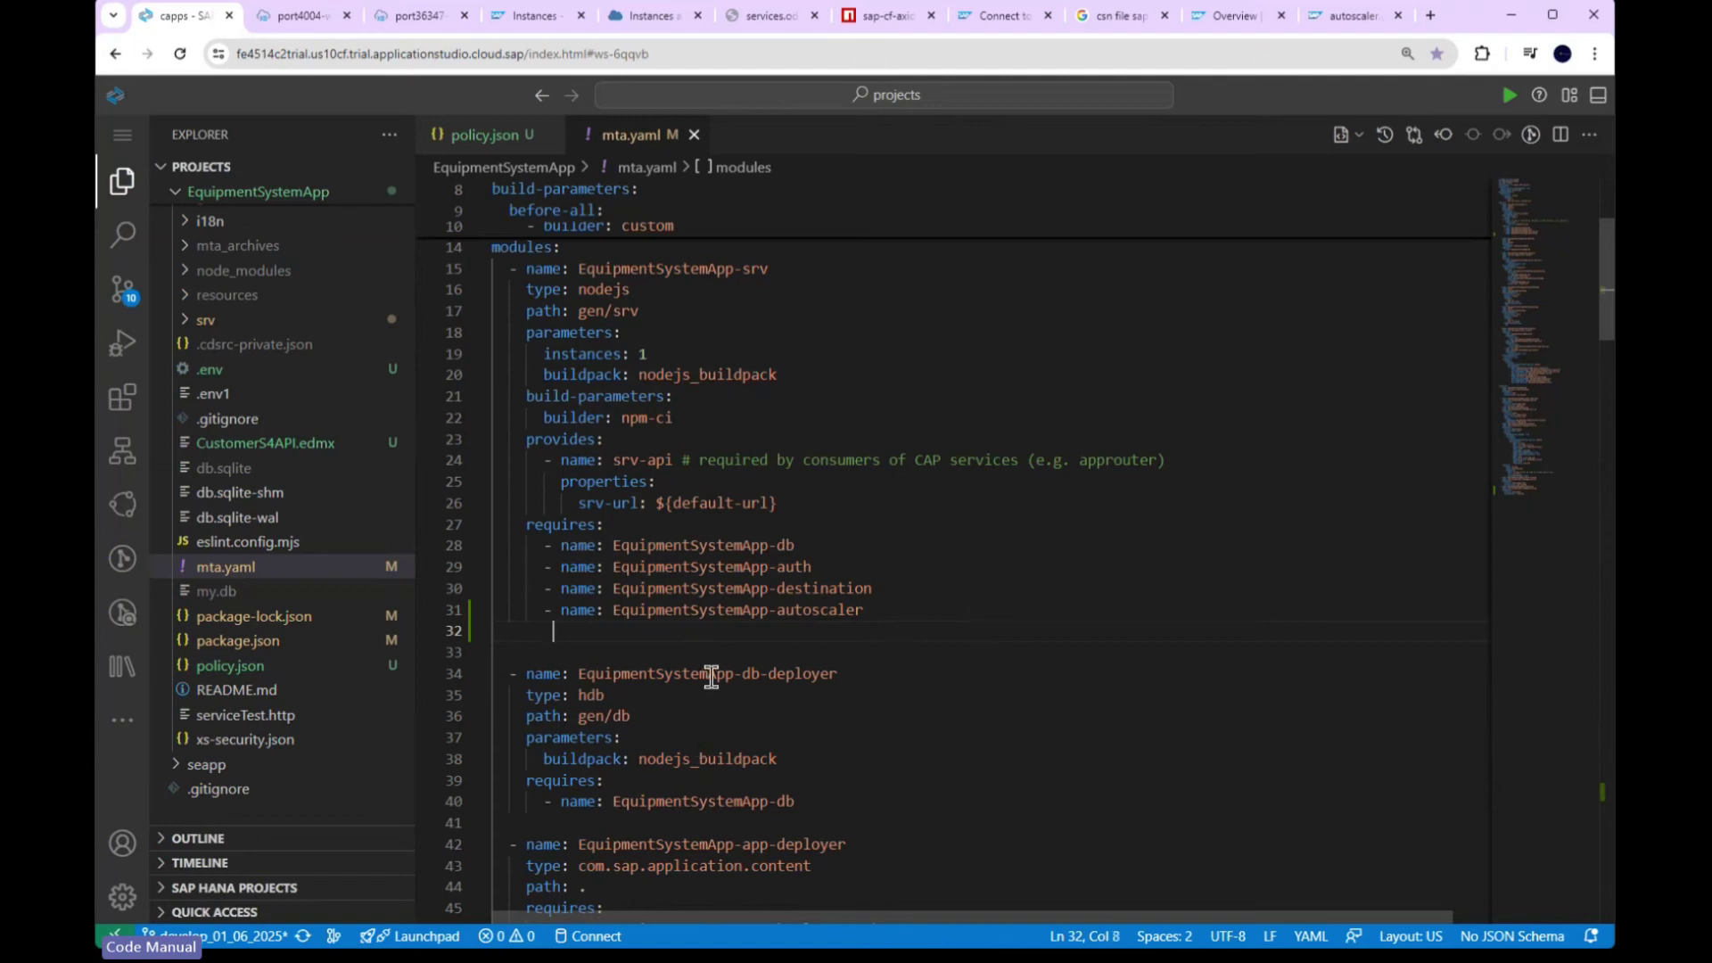
type("parameters:")
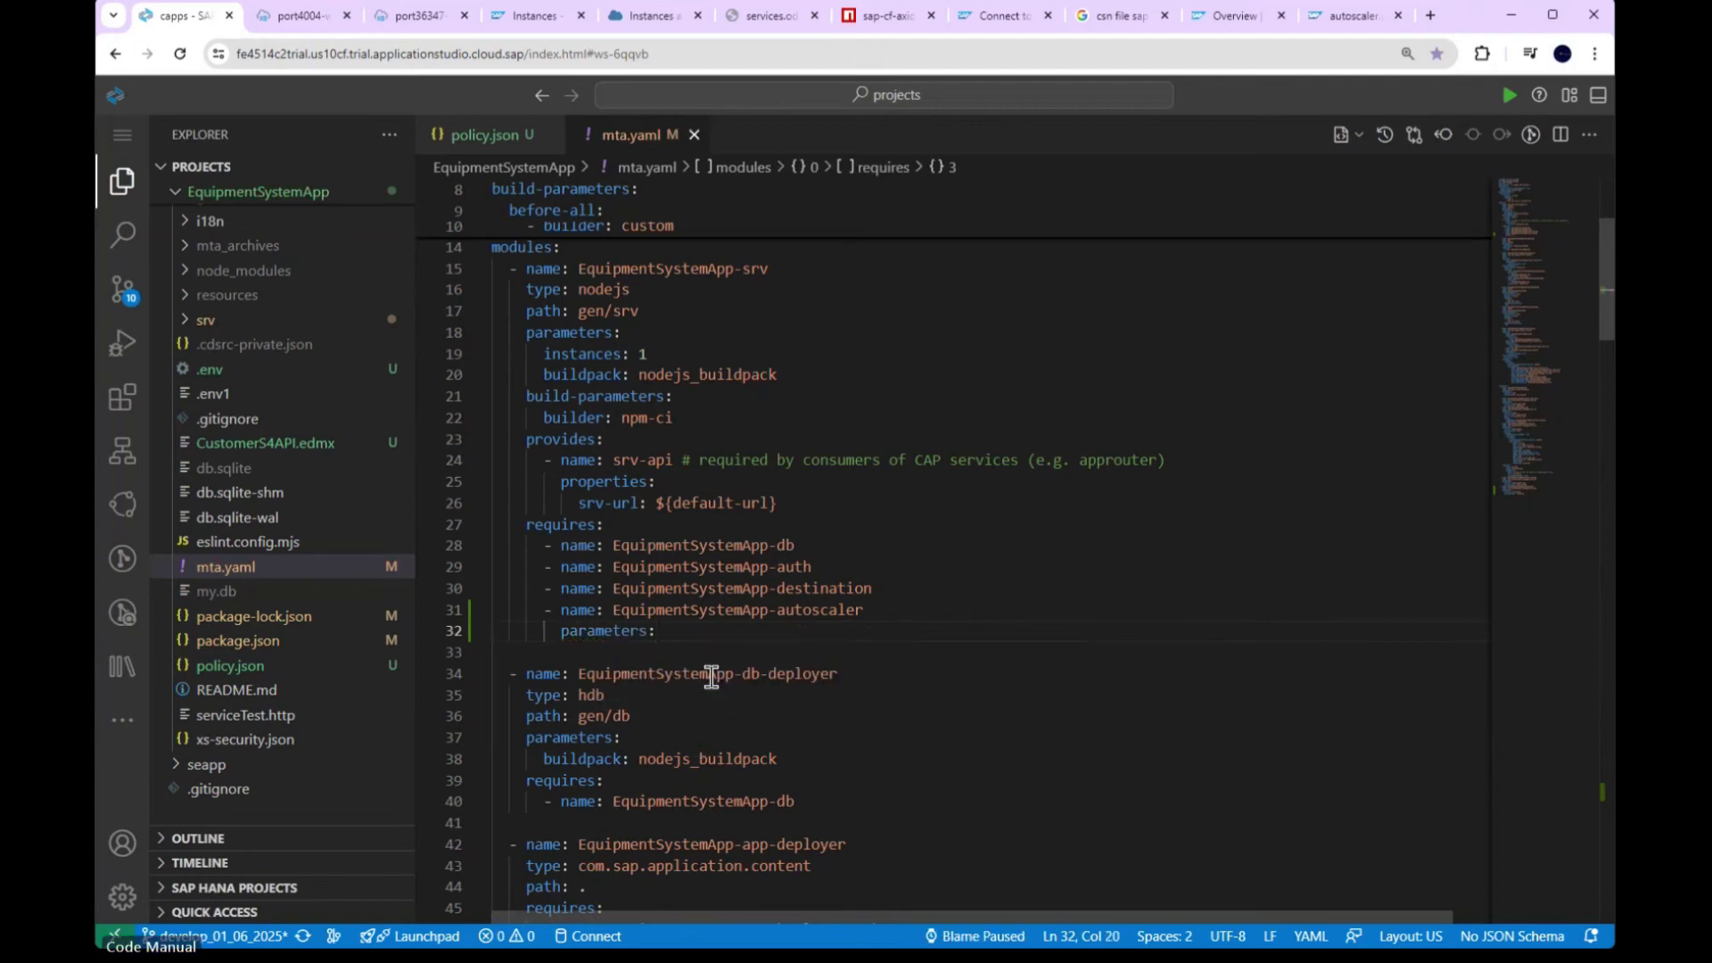
key("Return")
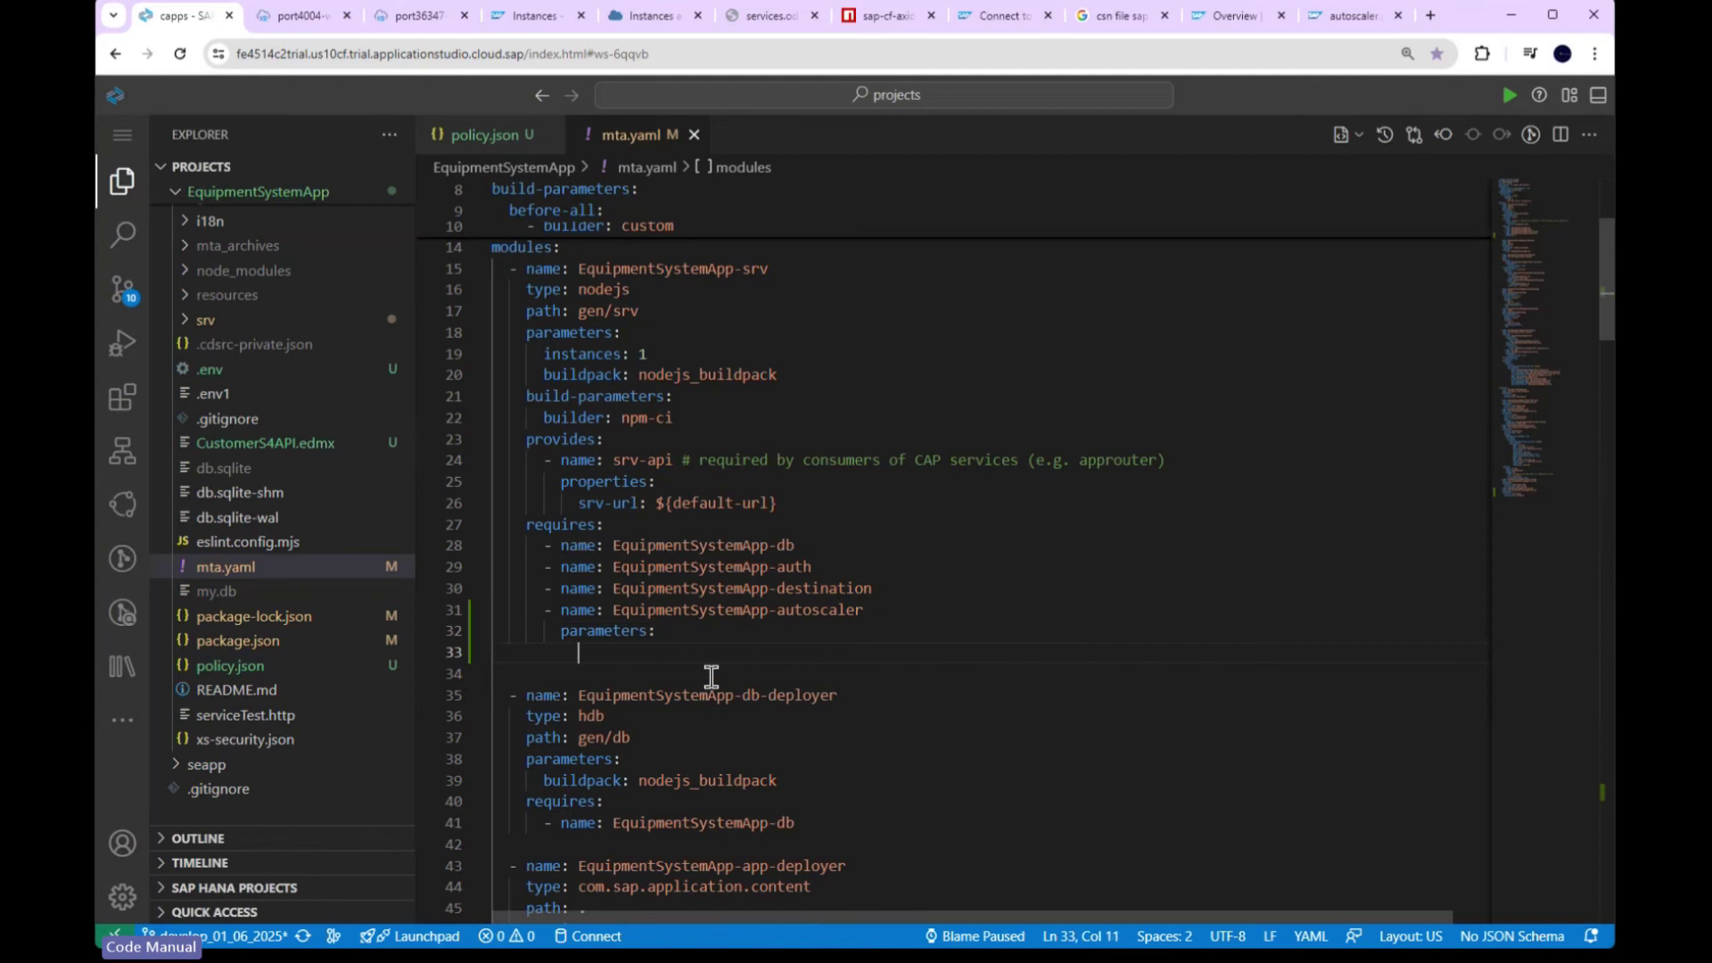
type("path:")
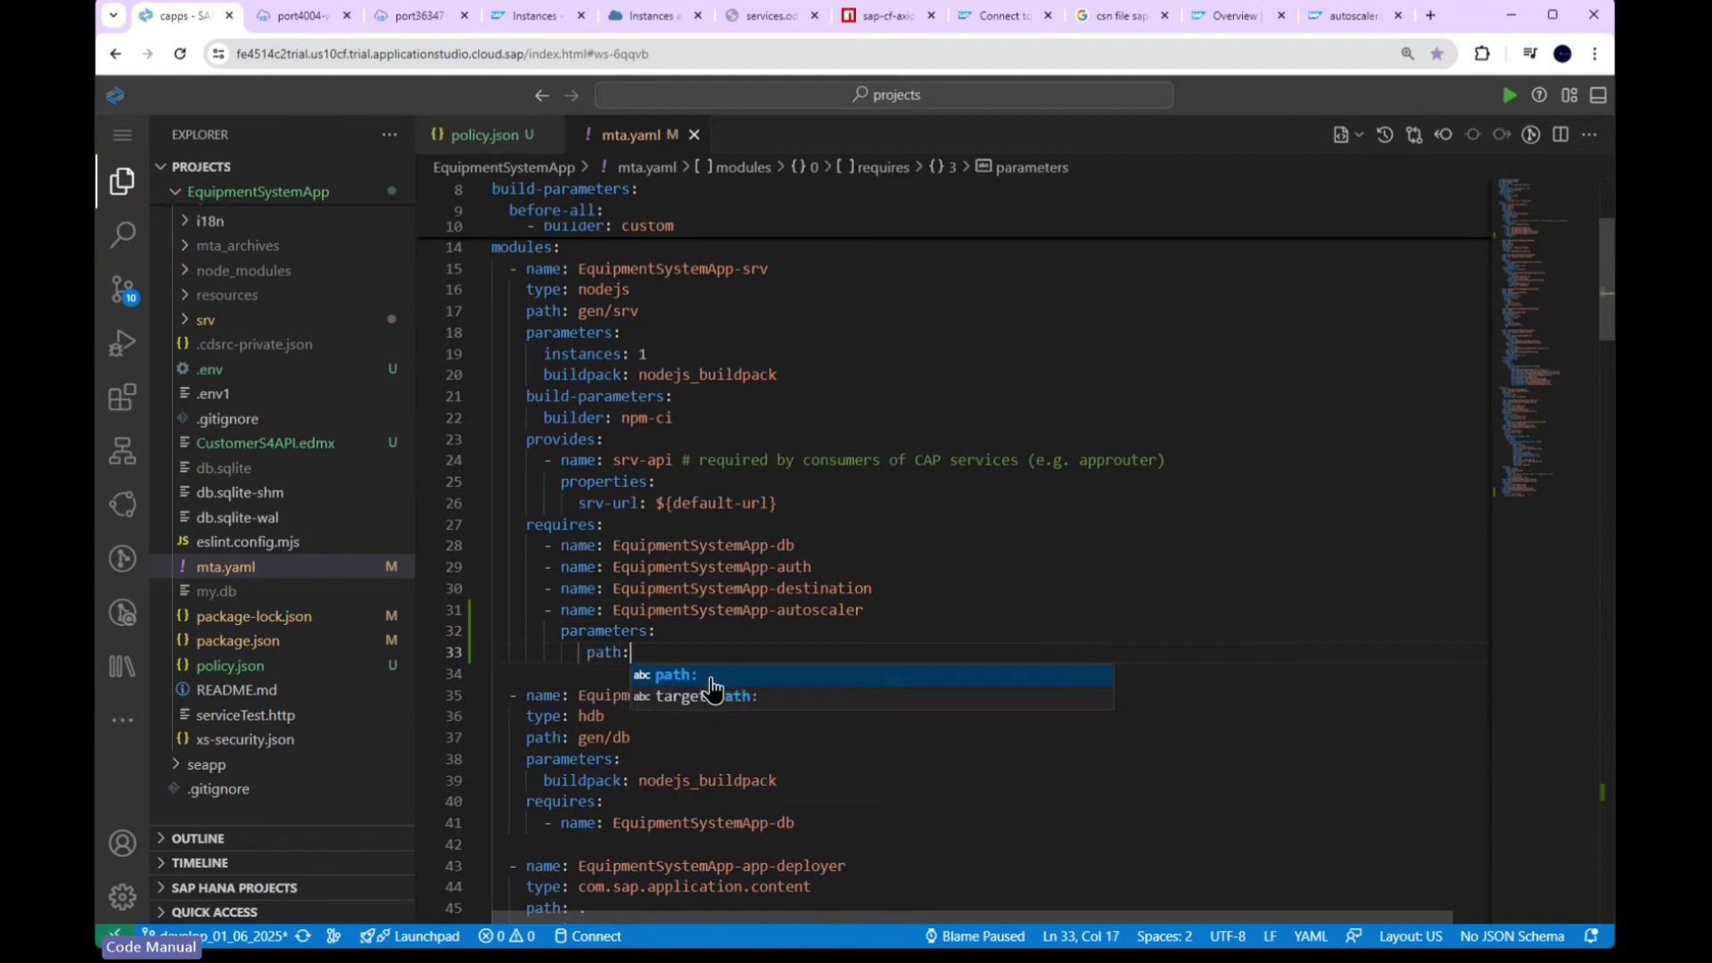
left_click(711, 676)
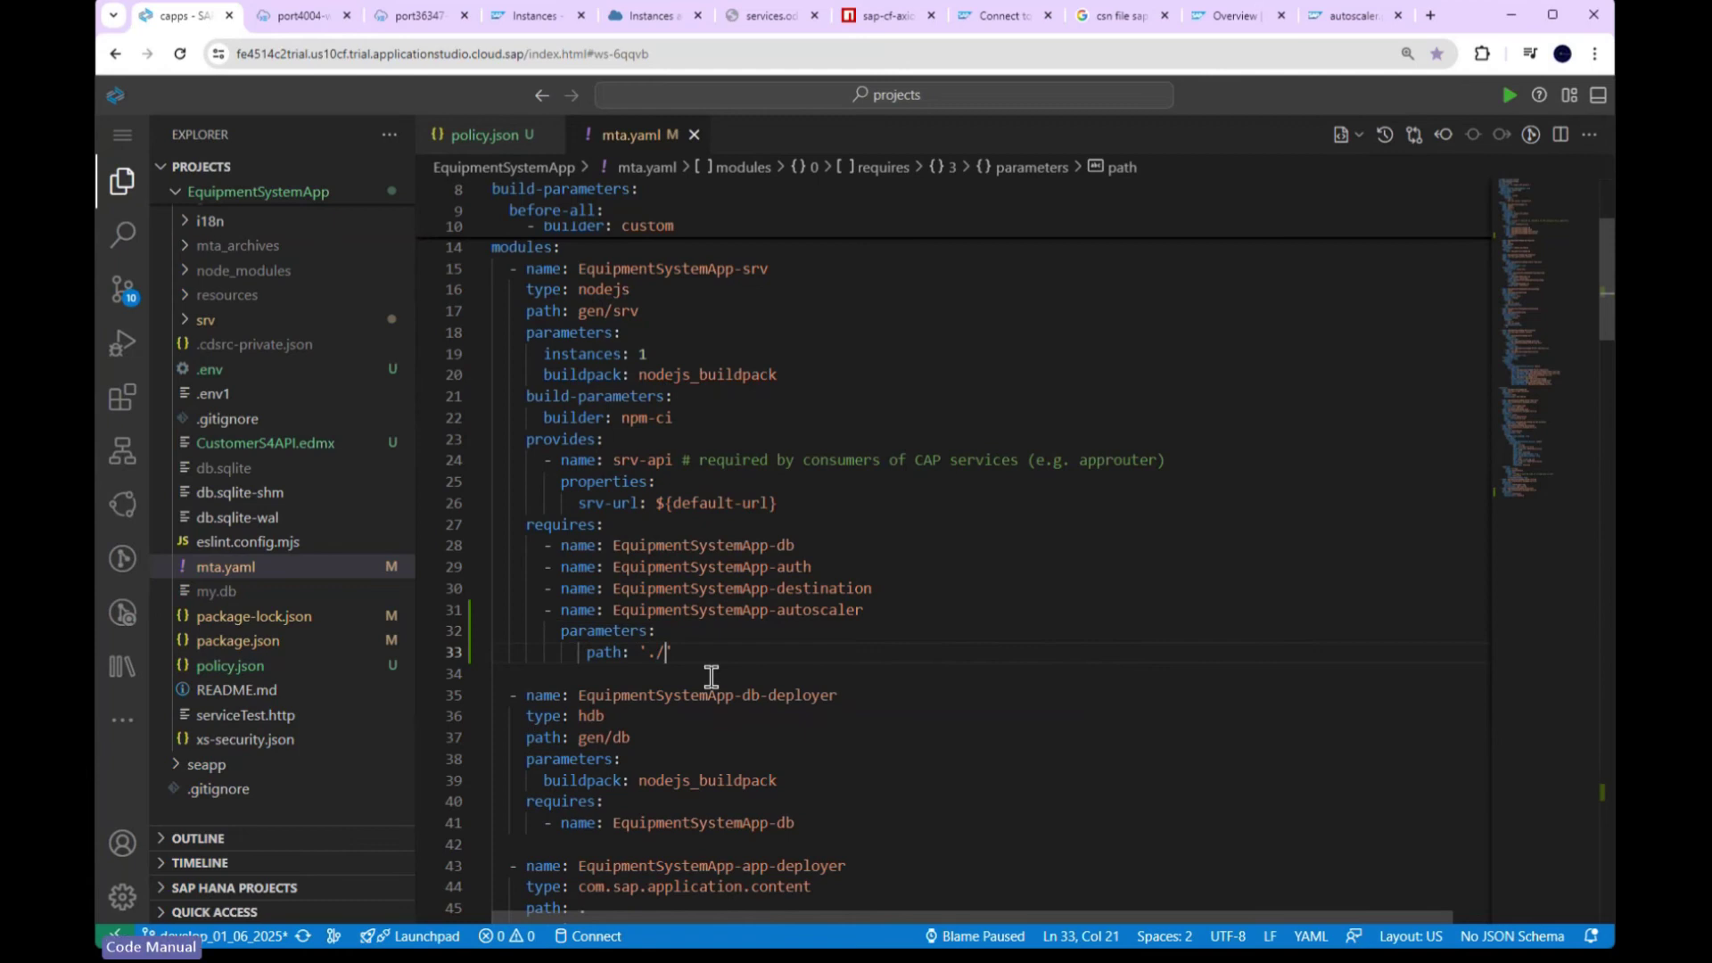
type("'./policy")
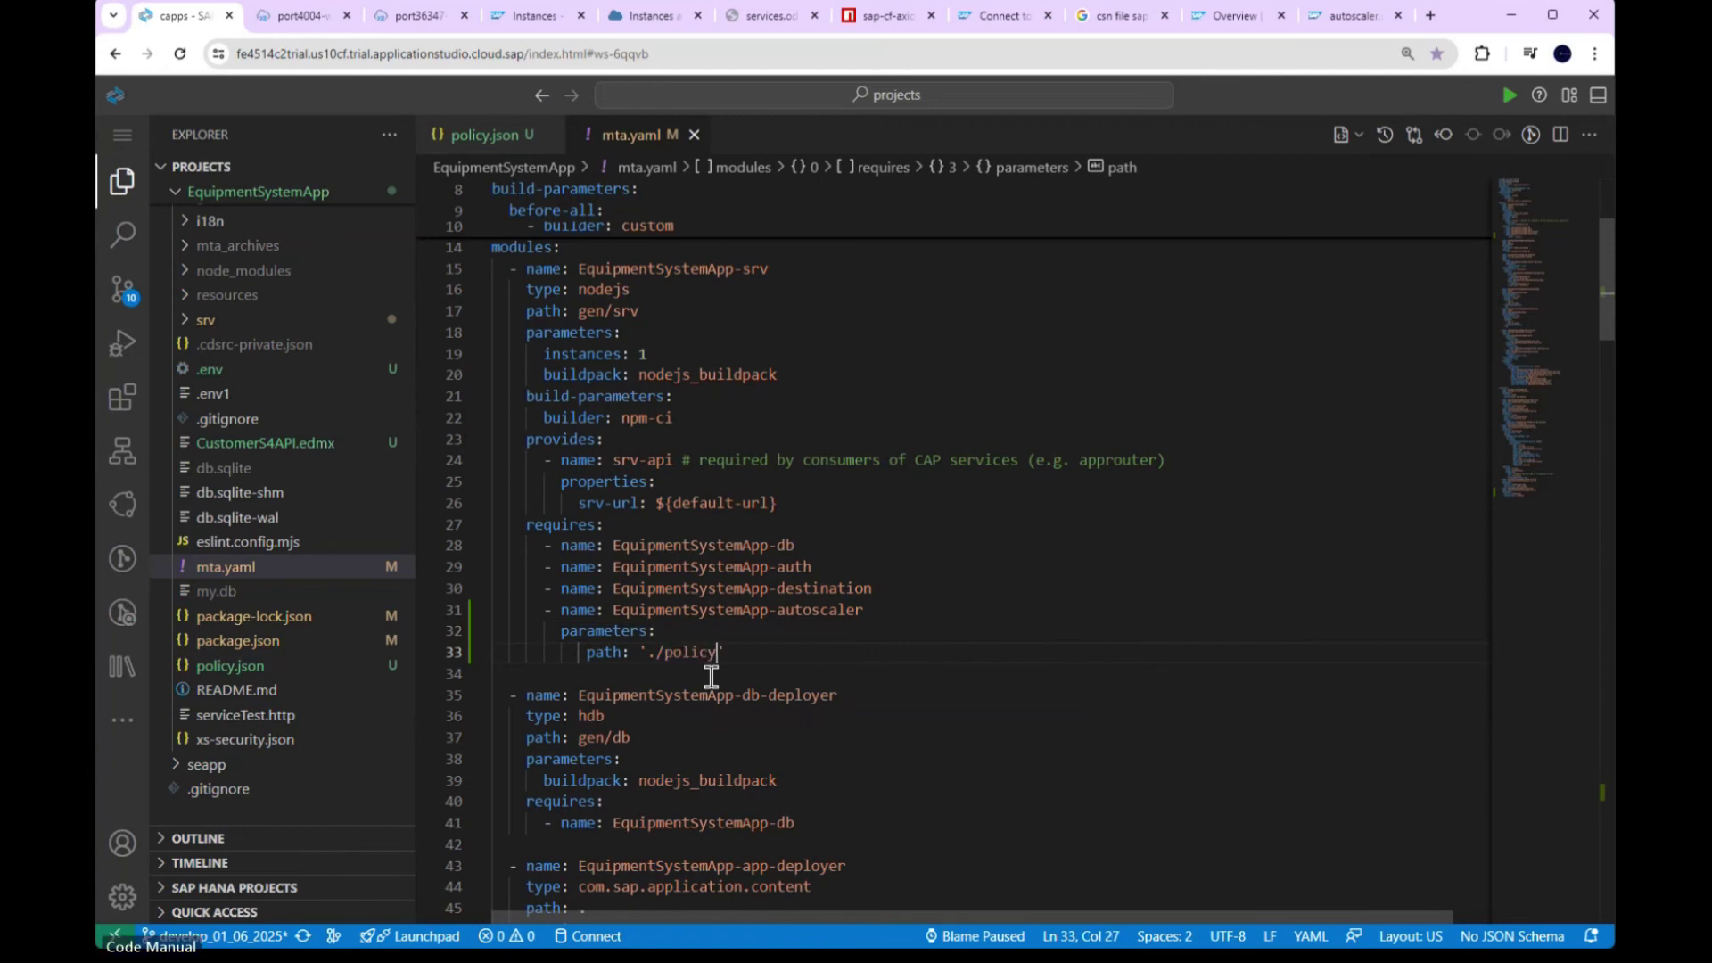
type(".json")
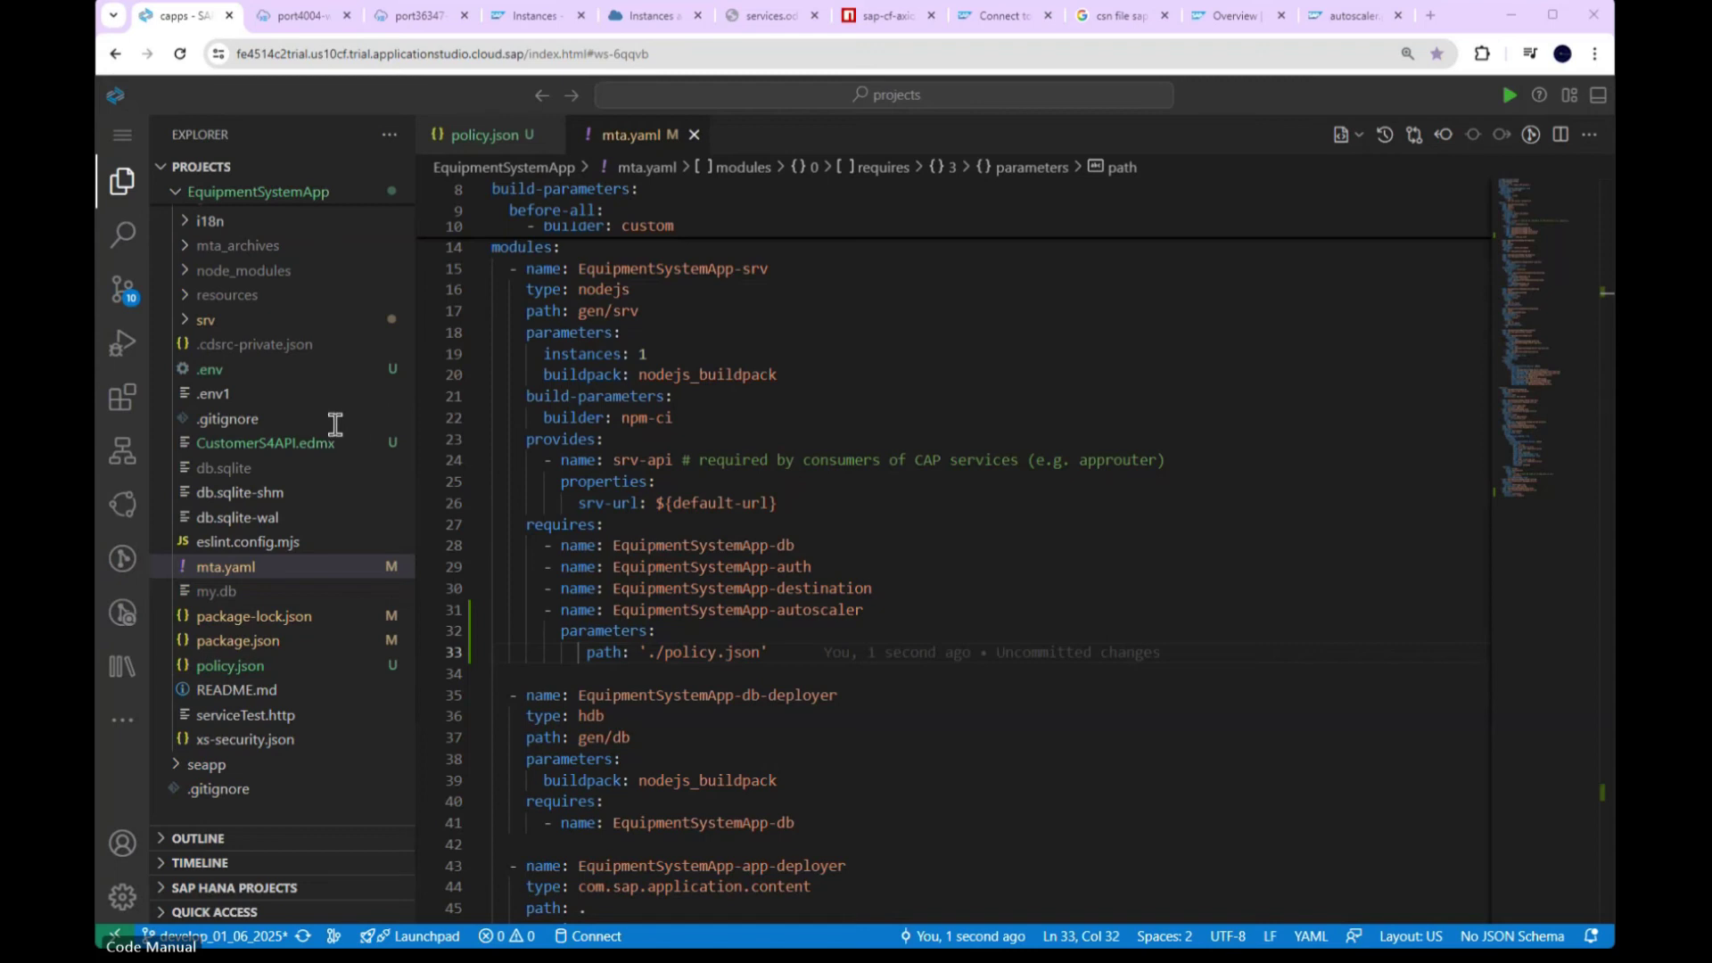
Step: Review the autoscaler requires entry in the srv module, checking the indentation of its parameters and policy file path
scroll(918, 619, "down", 2)
left_click(891, 581)
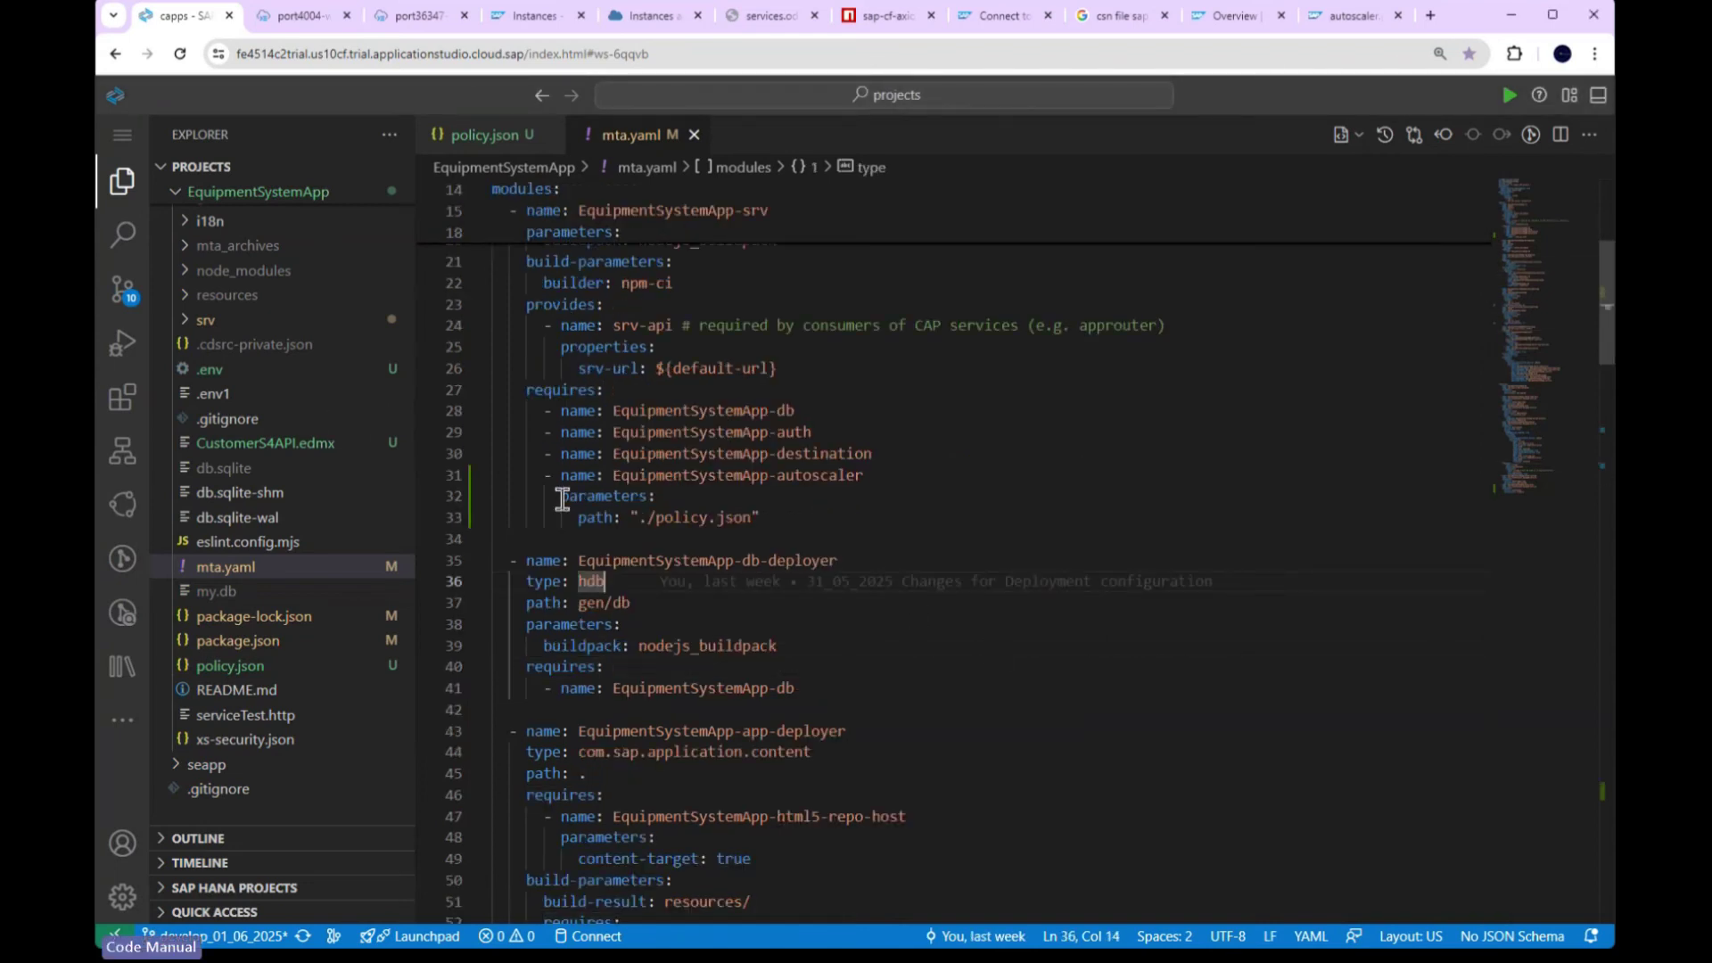
left_click(910, 568)
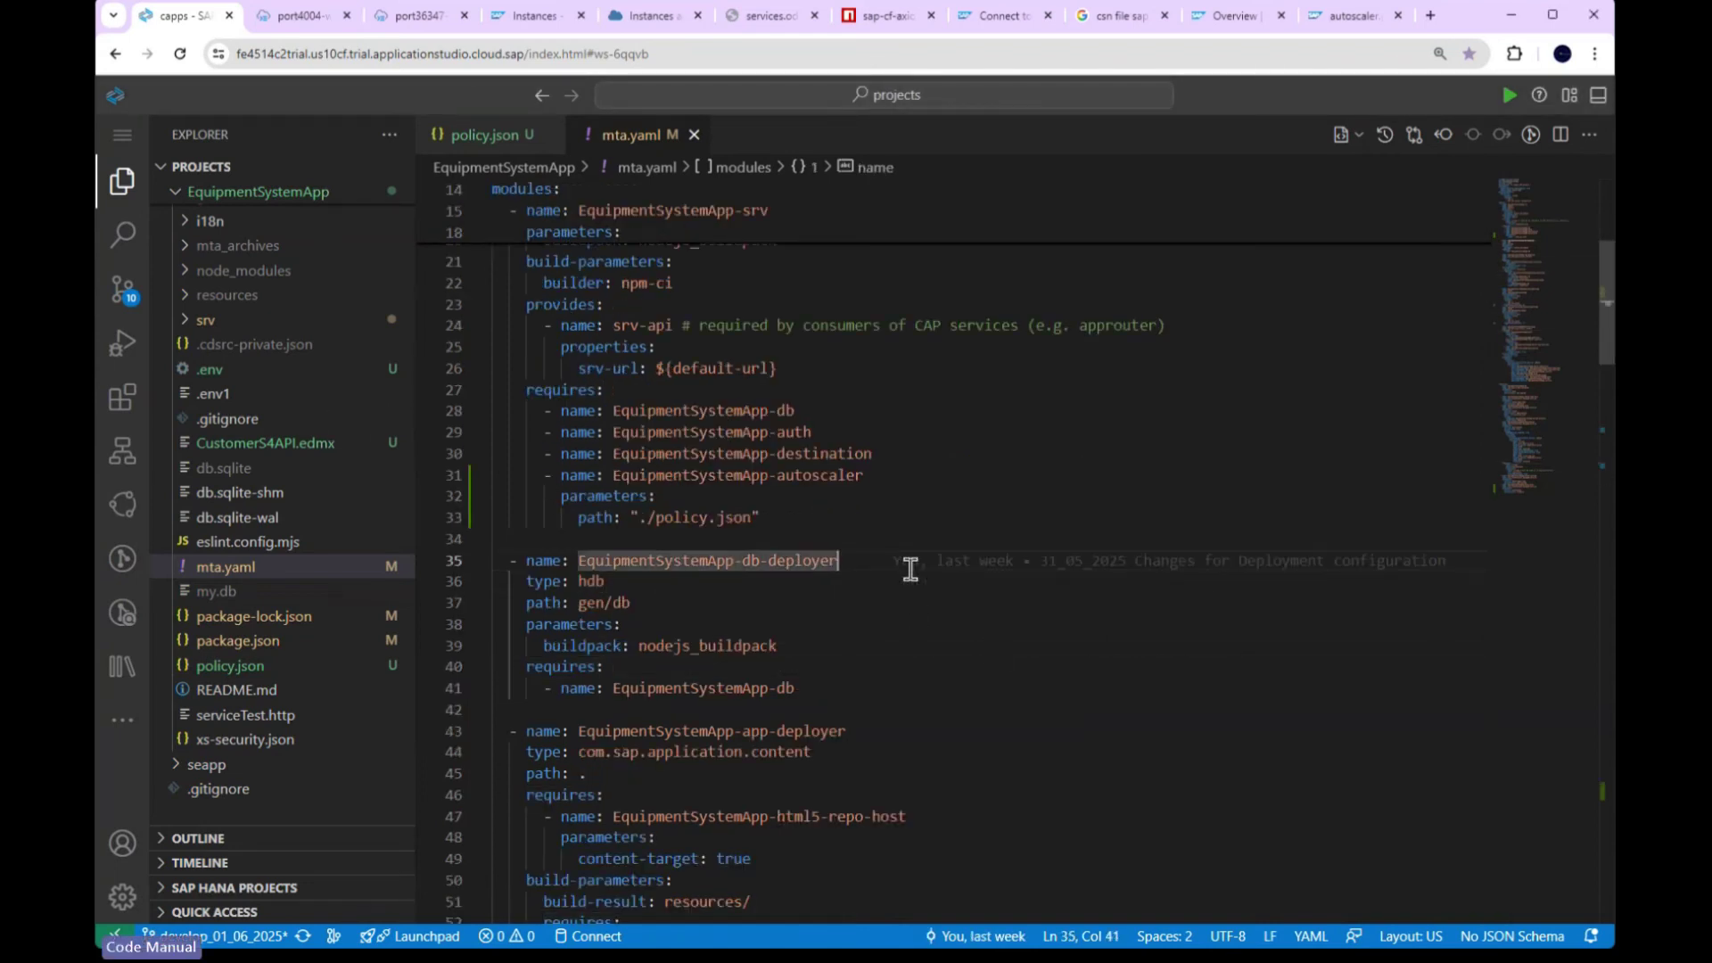
mouse_move(910, 564)
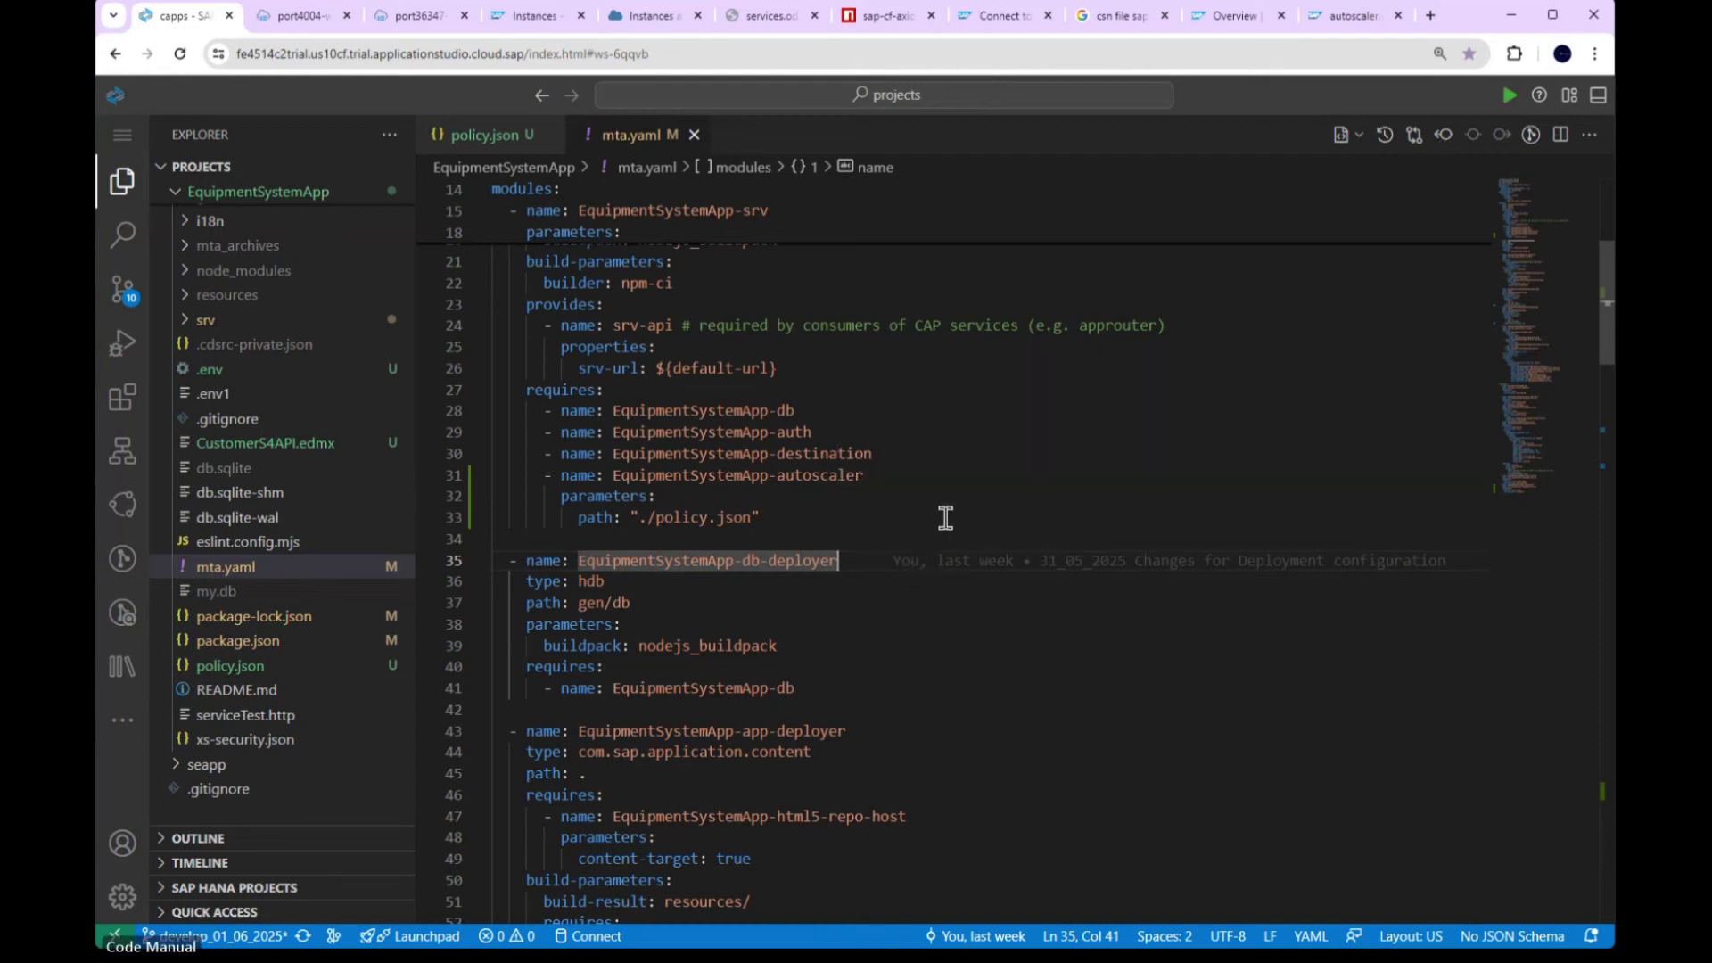
left_click(943, 517)
left_click(971, 672)
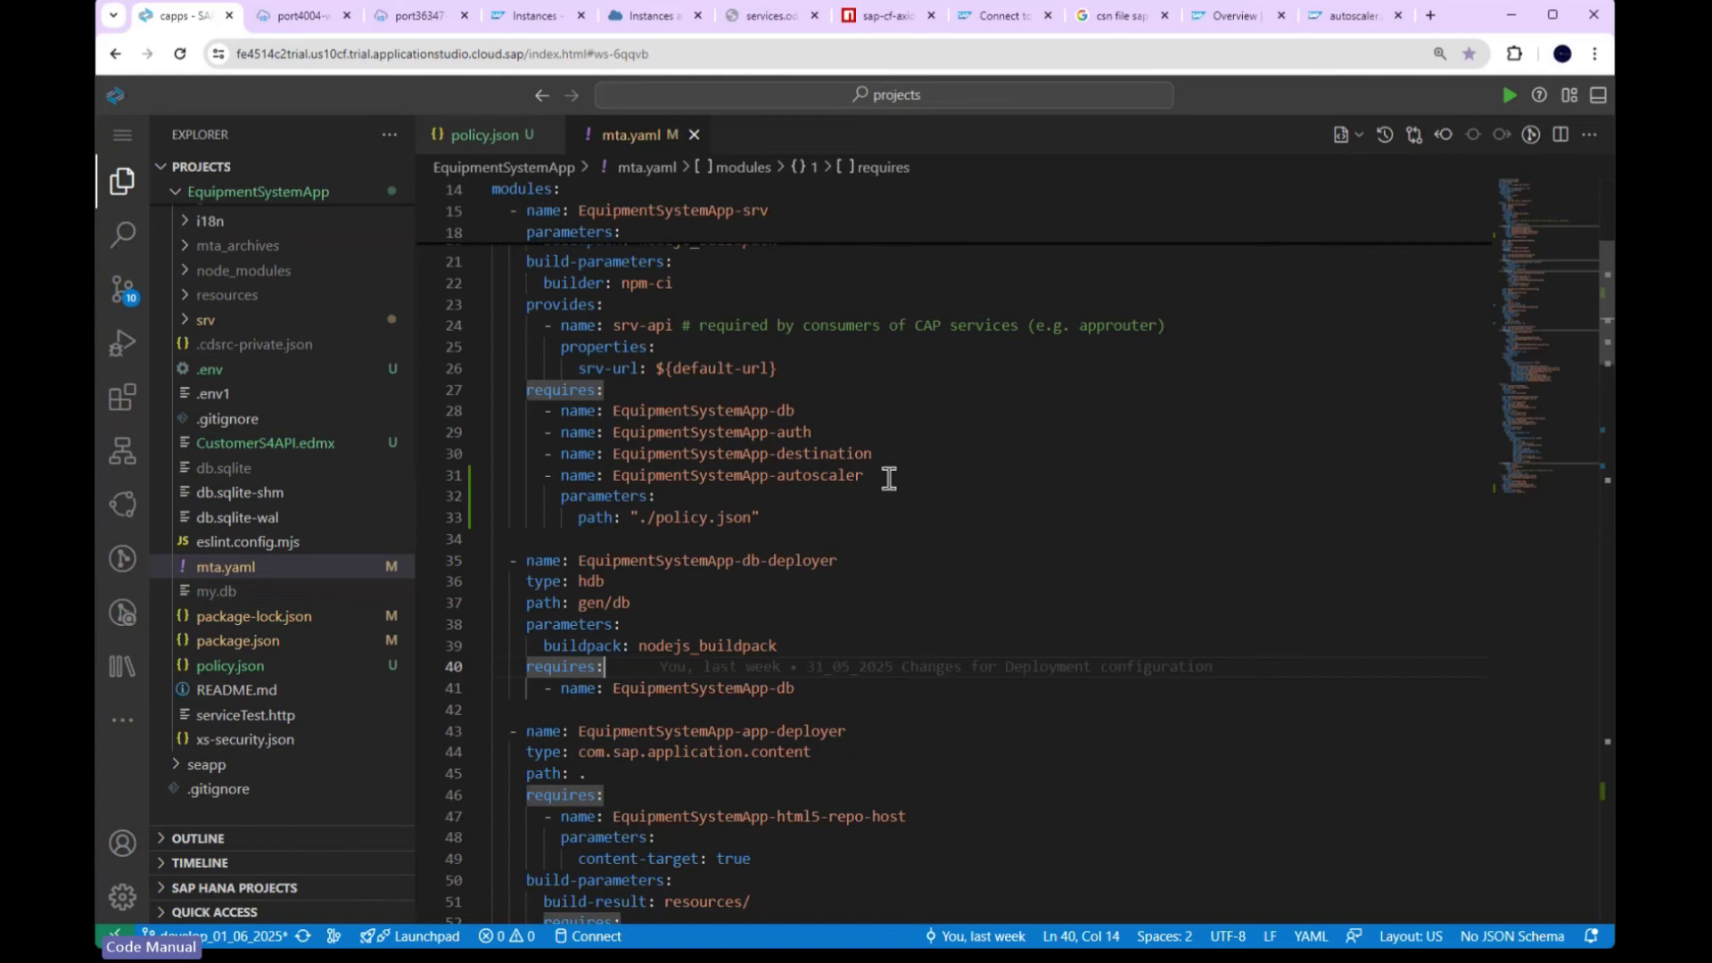
right_click(1145, 539)
left_click(1062, 553)
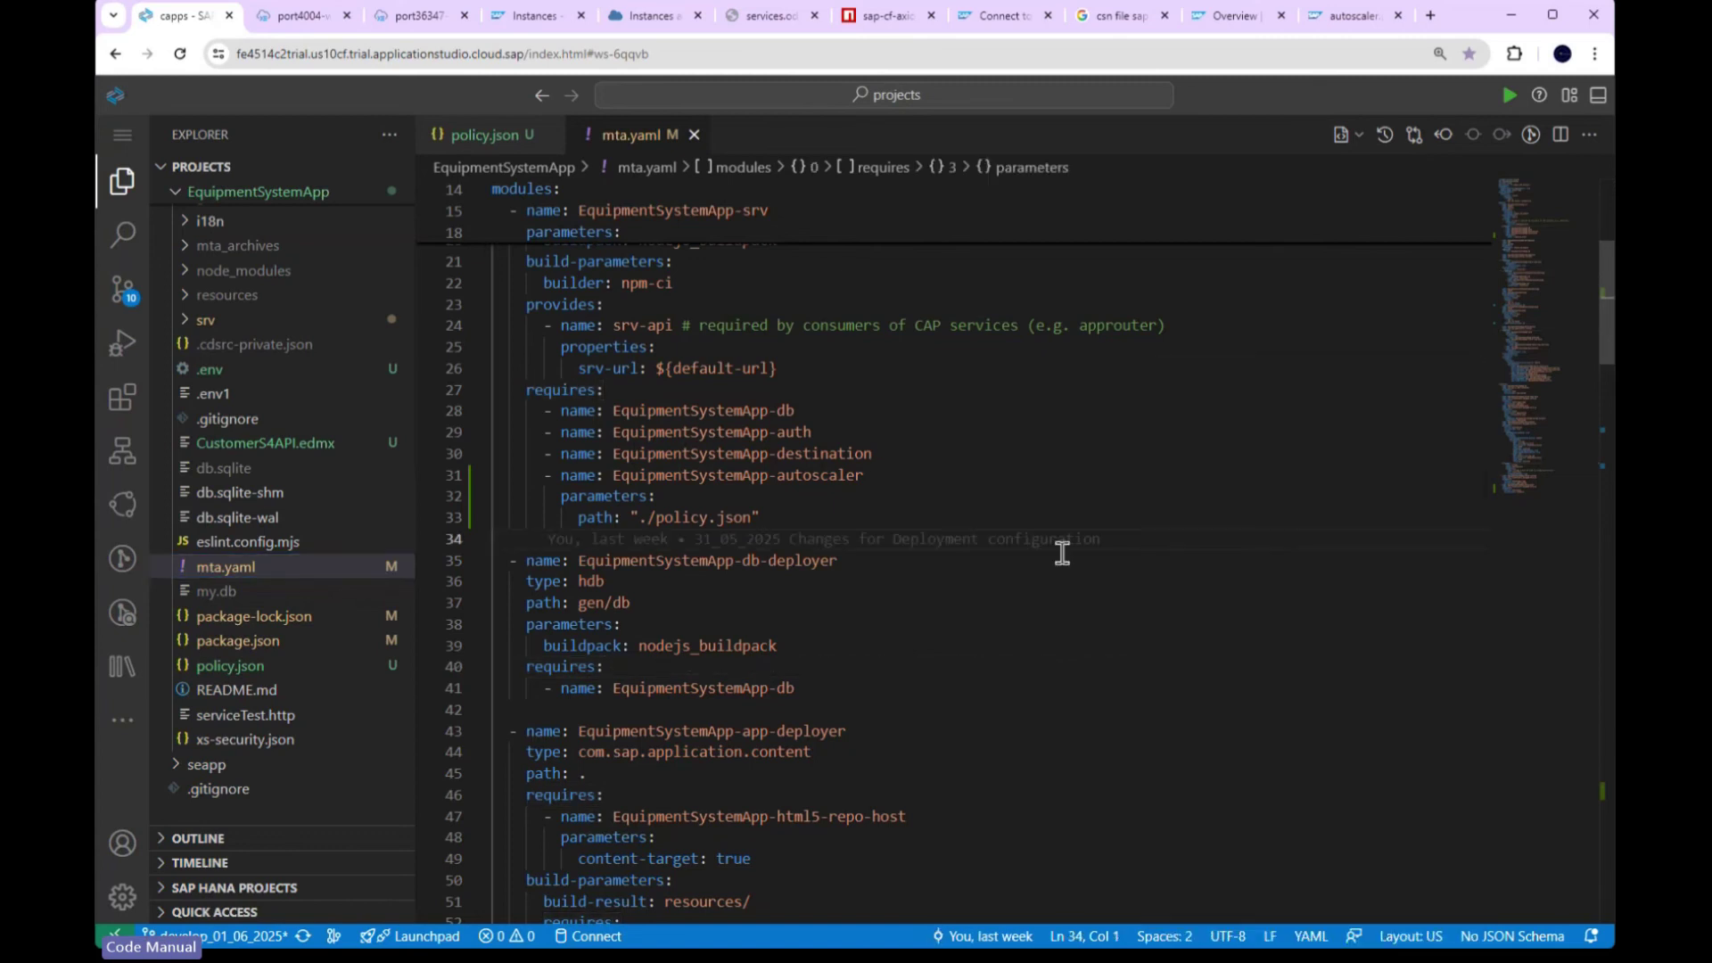
left_click(928, 518)
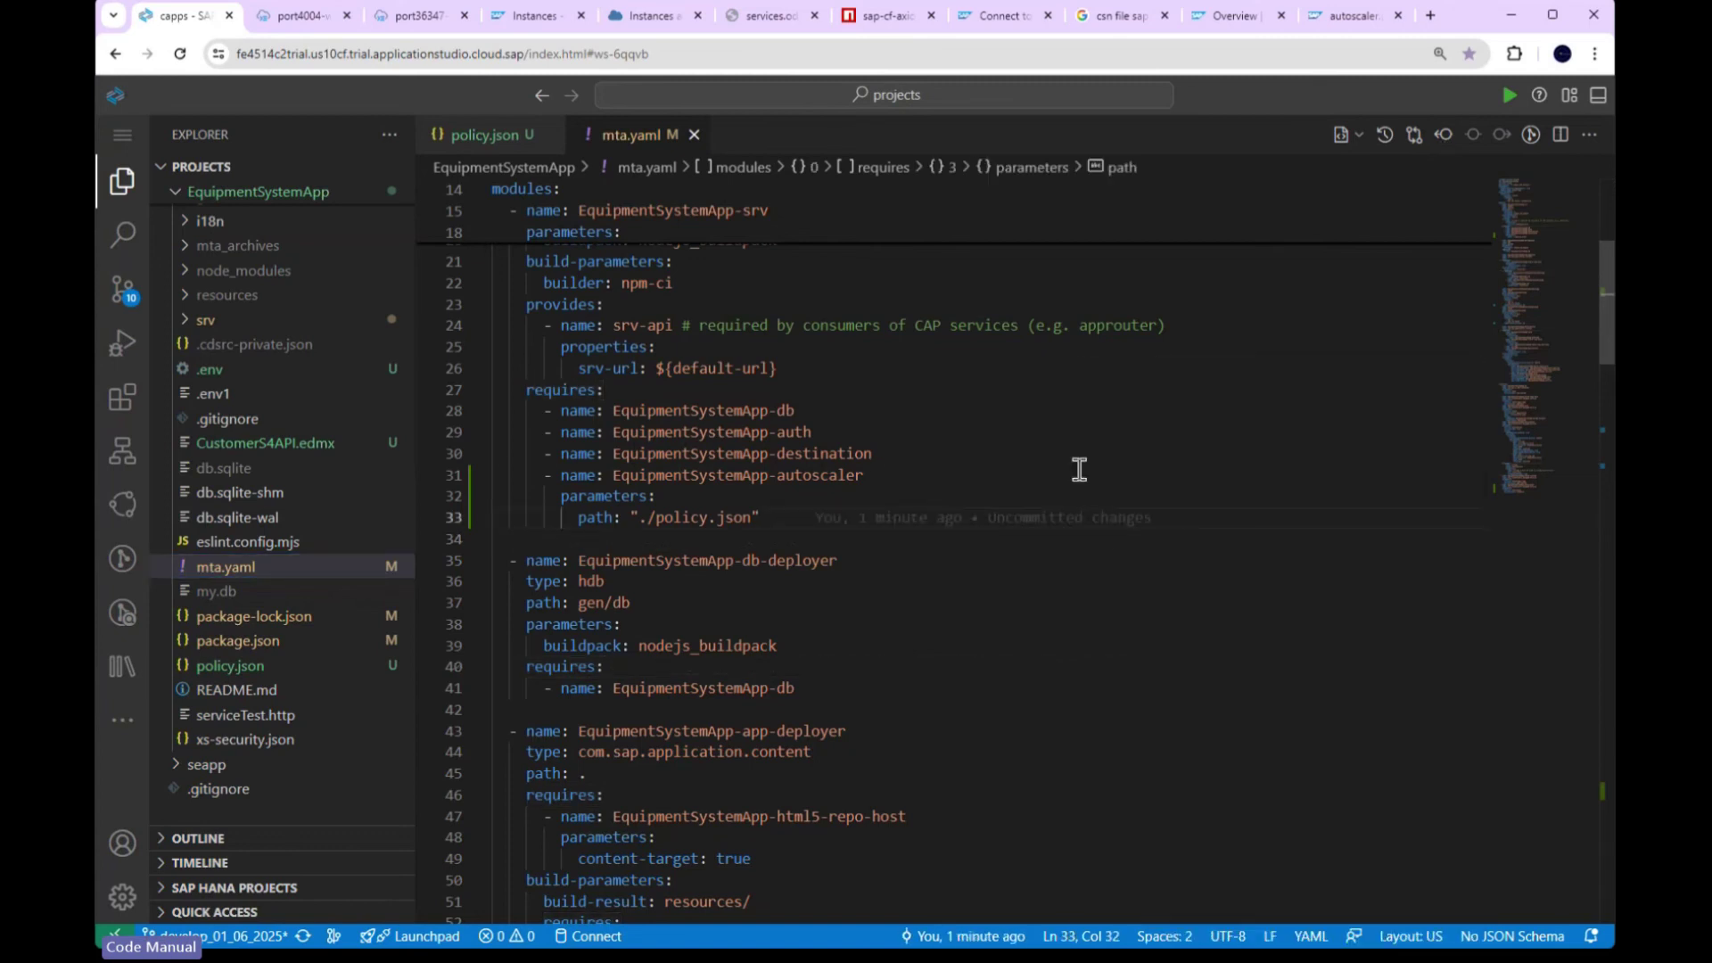
right_click(1079, 470)
left_click(1214, 482)
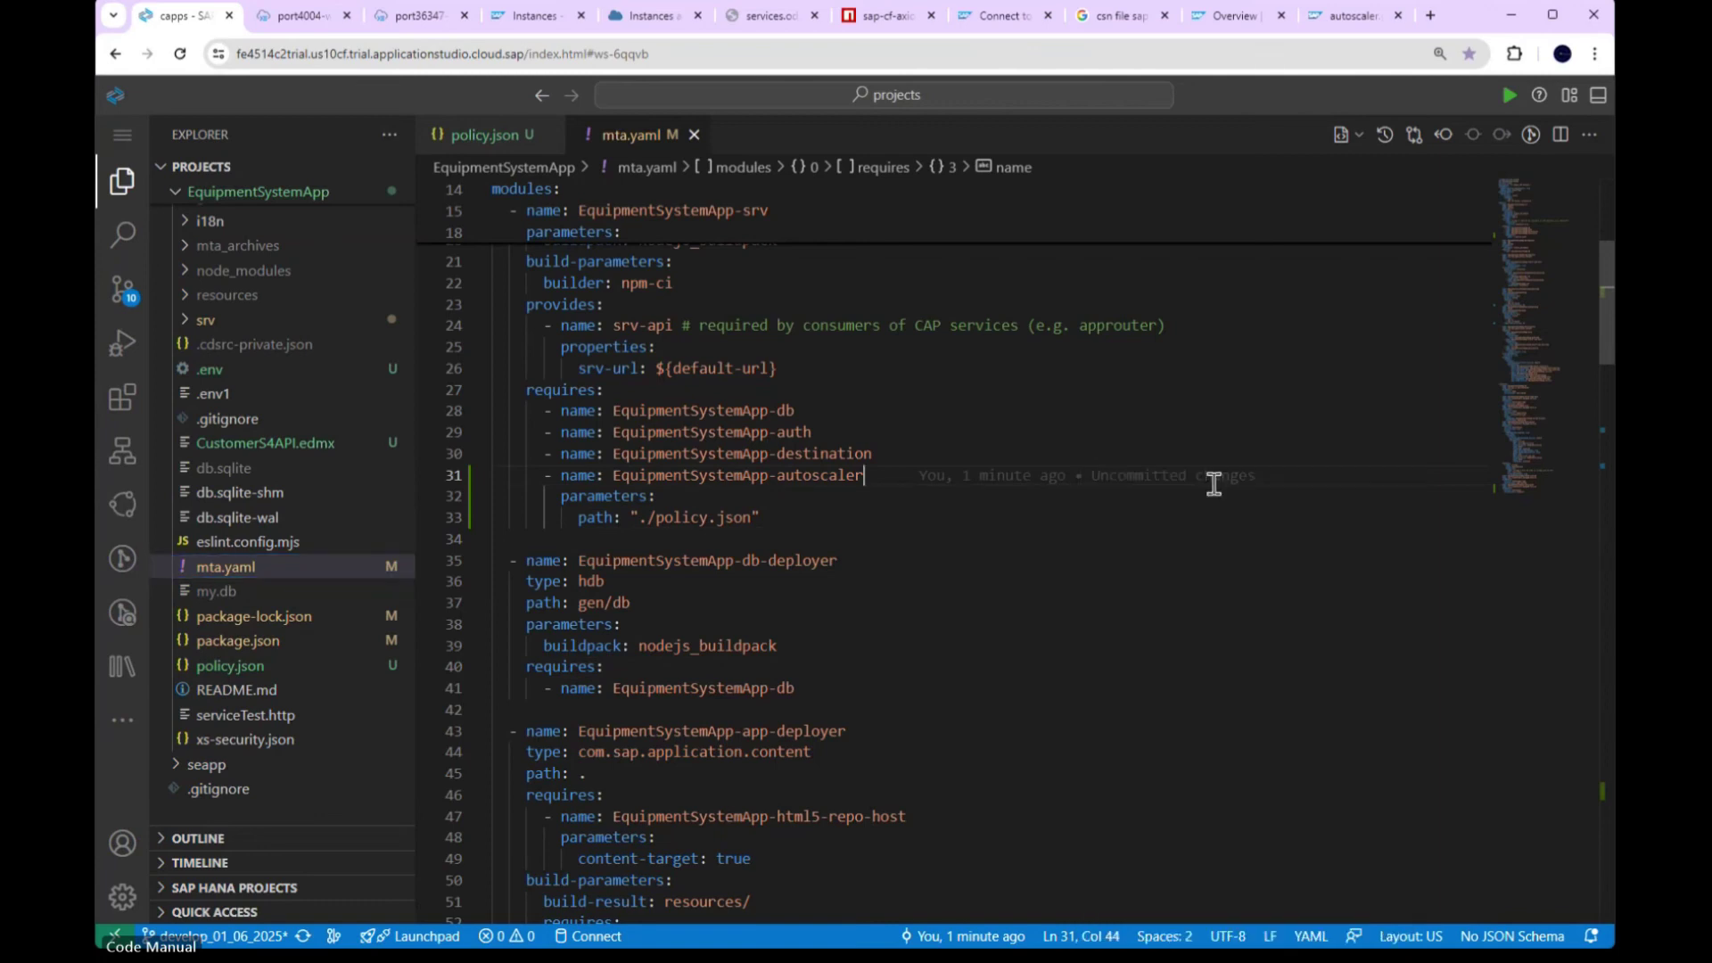
left_click(841, 519)
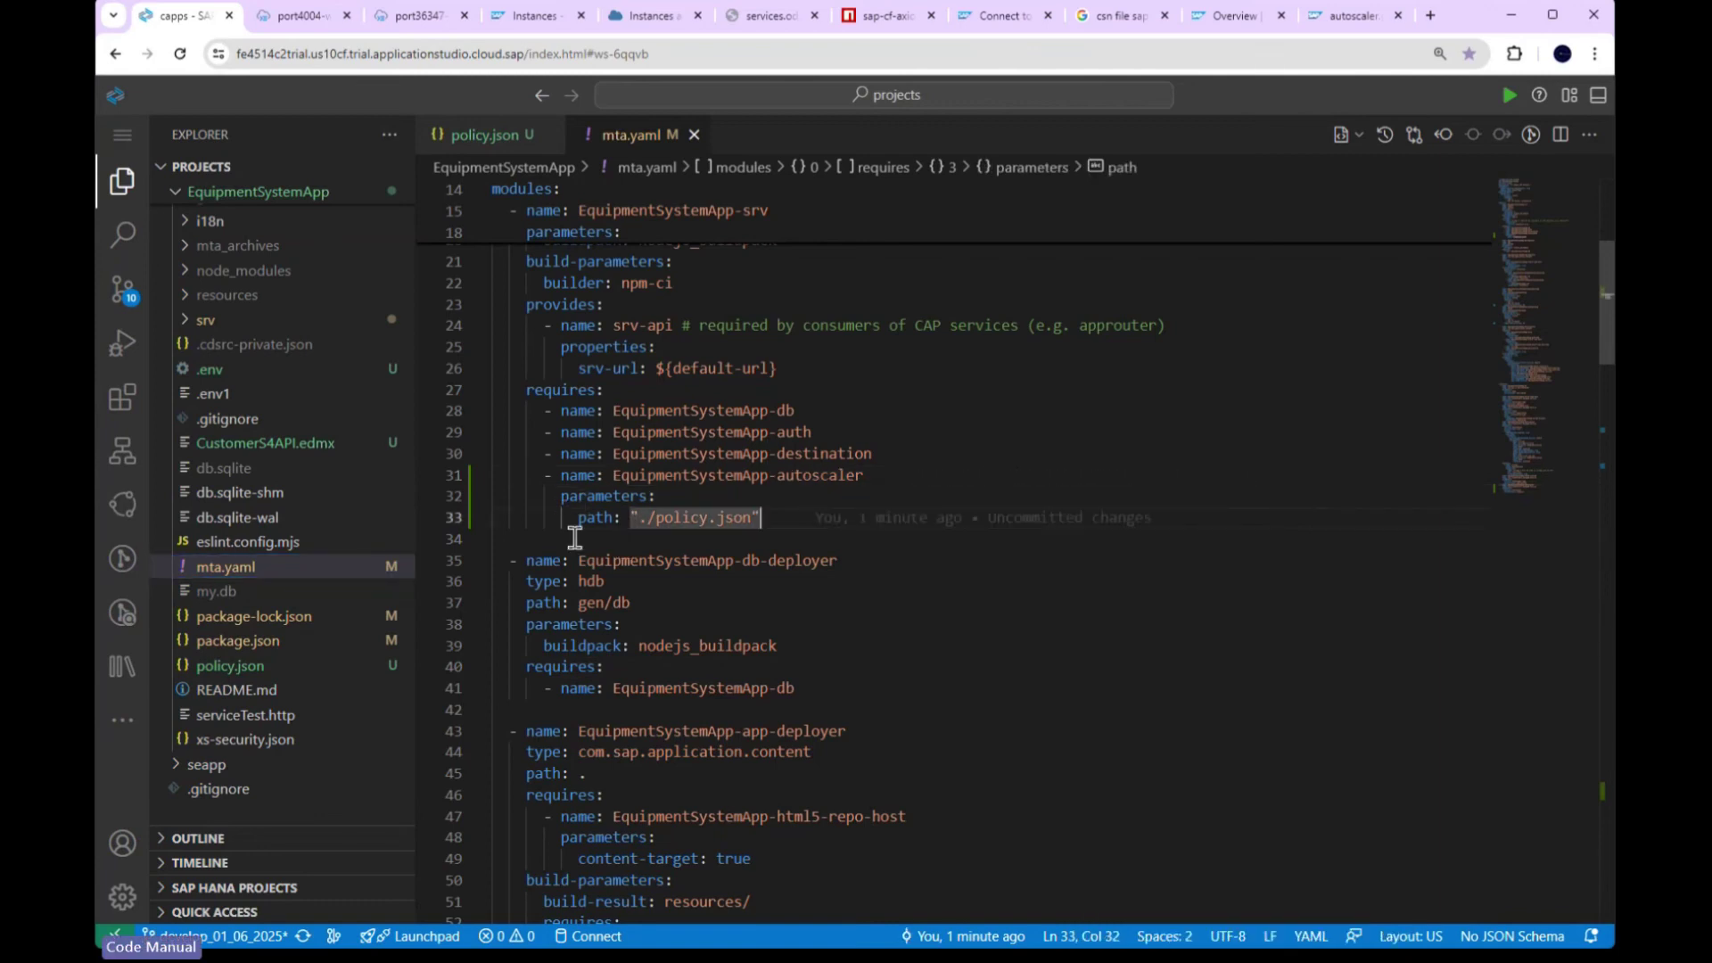
left_click(605, 496)
left_click(855, 519)
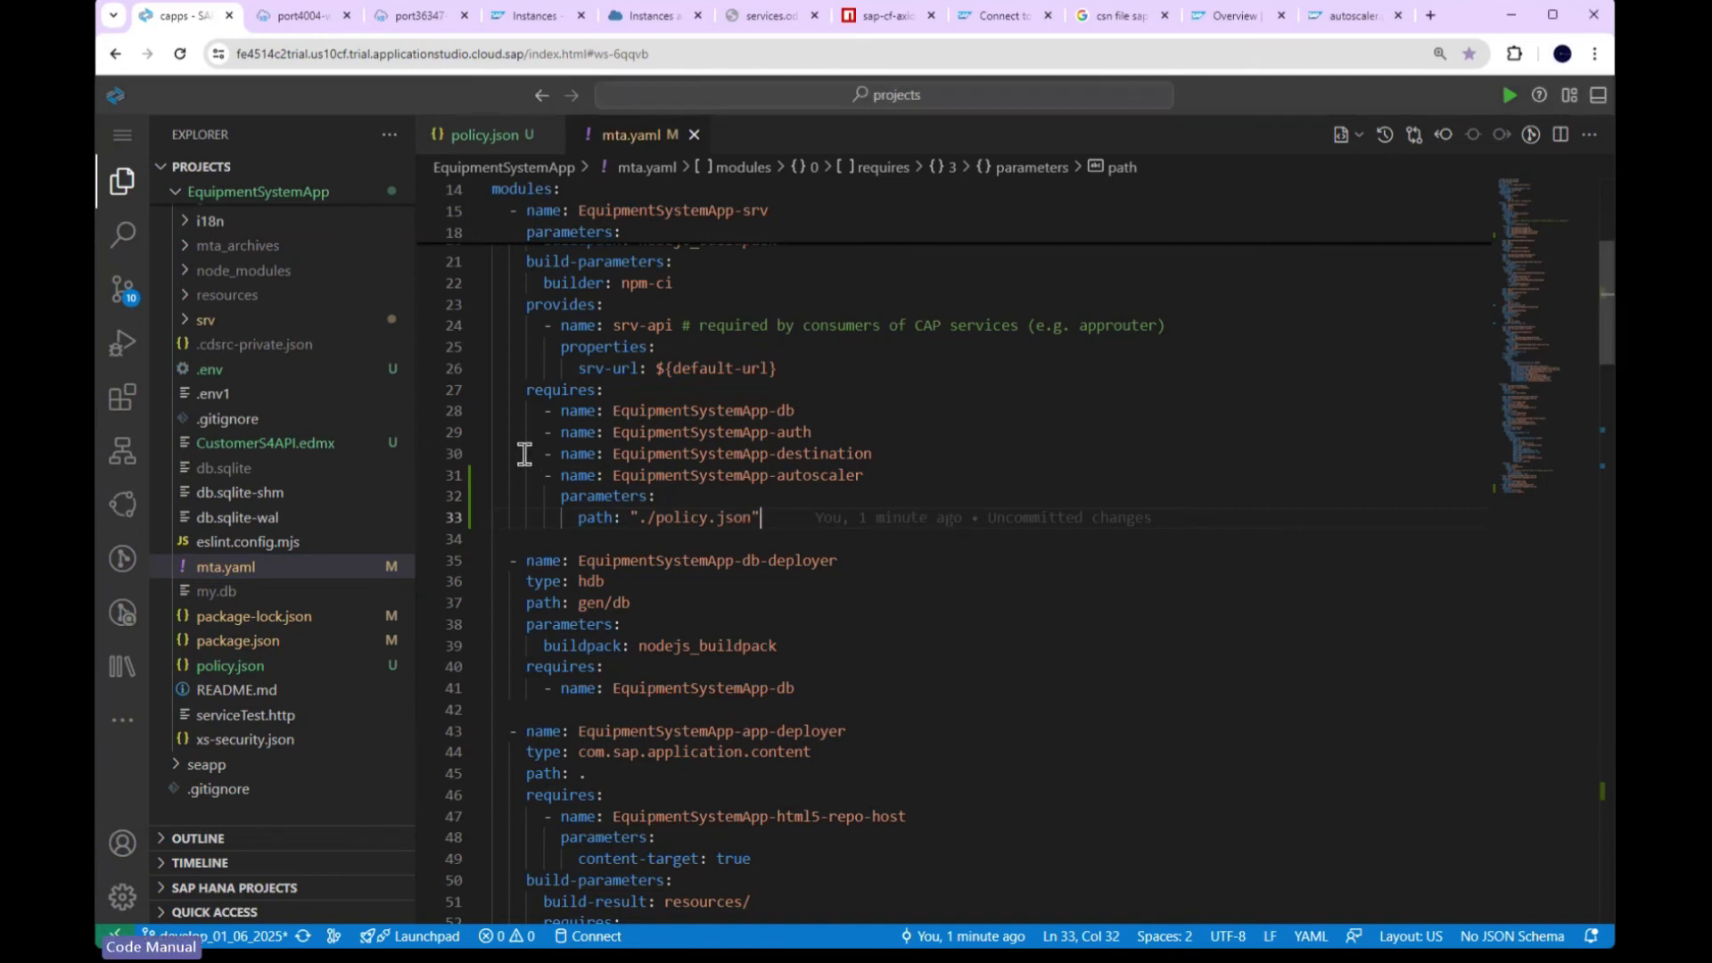
left_click_drag(629, 518, 760, 518)
left_click(815, 499)
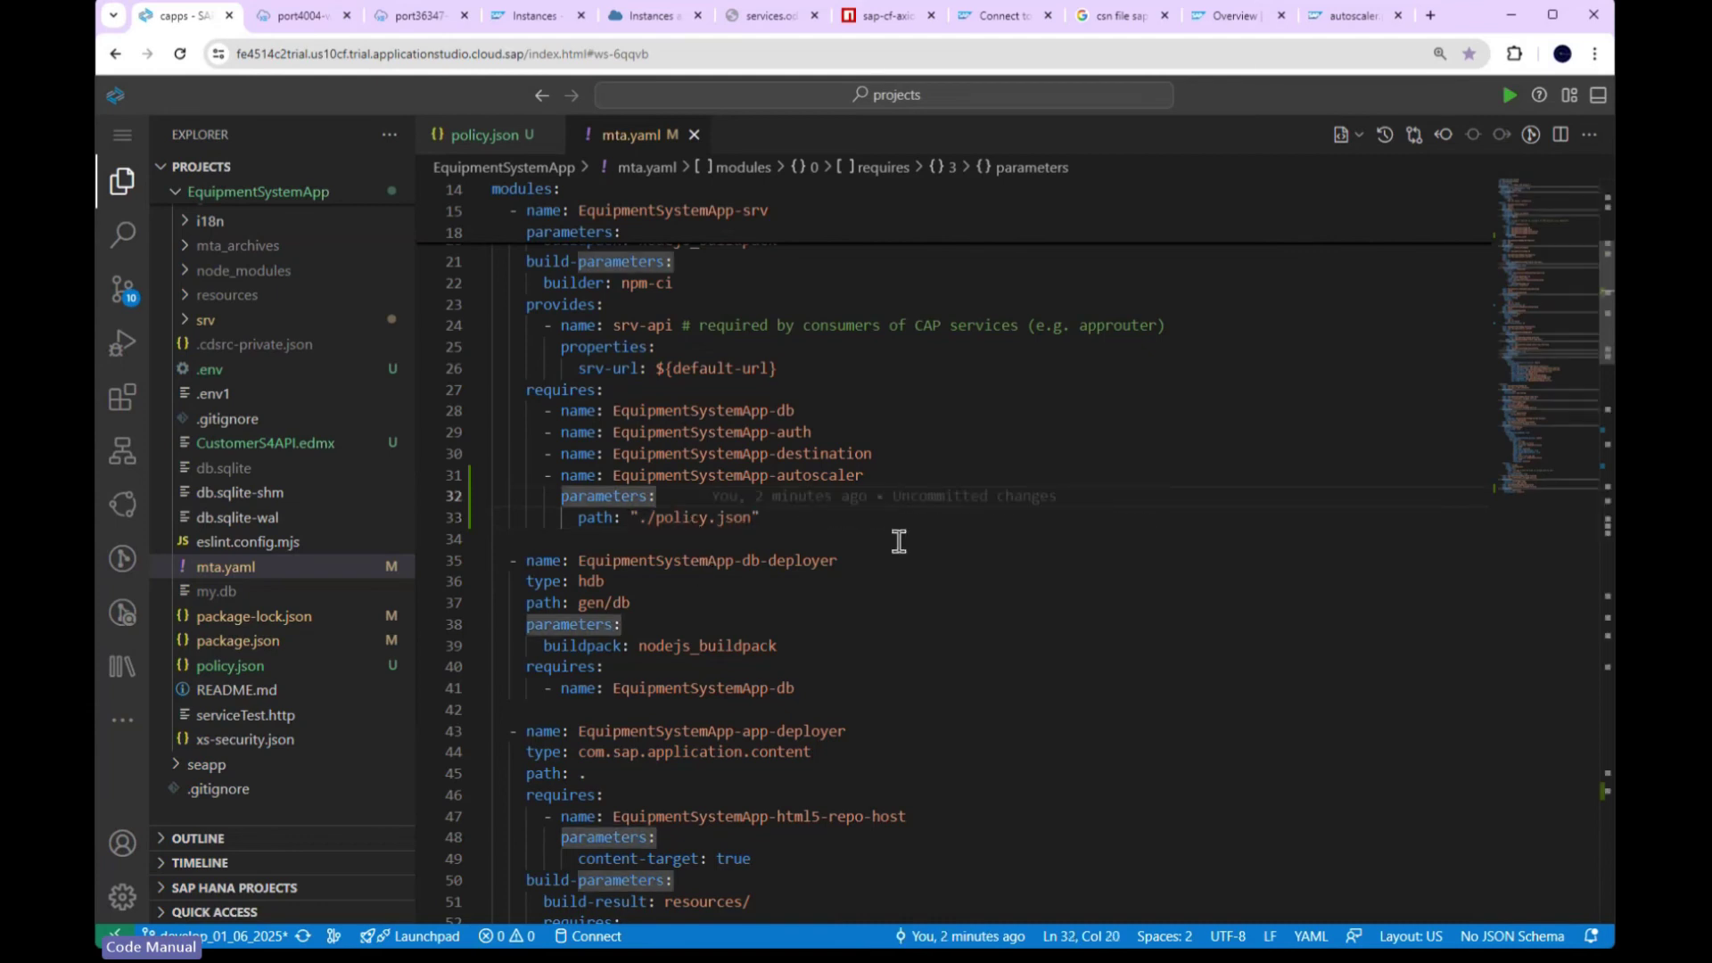
Step: Check the EquipmentSystemApp-autoscaler resource's name, service and service-plan at the end of mta.yaml
scroll(979, 712, "down", 7)
scroll(980, 712, "down", 20)
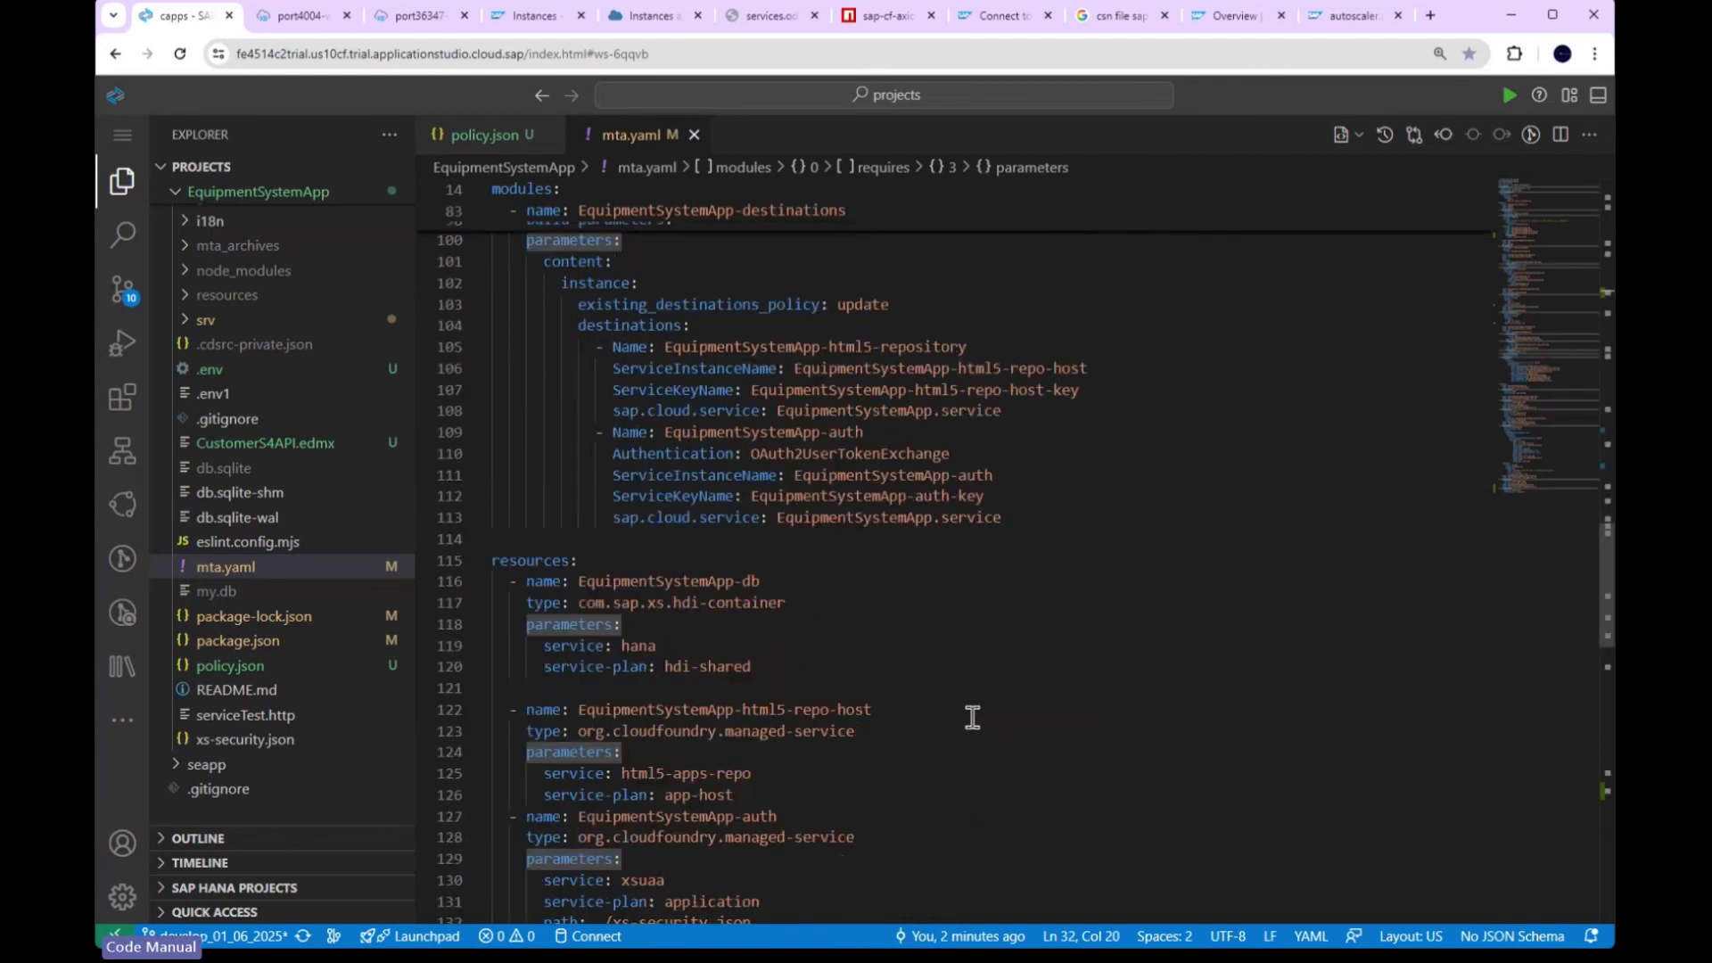
scroll(977, 725, "down", 6)
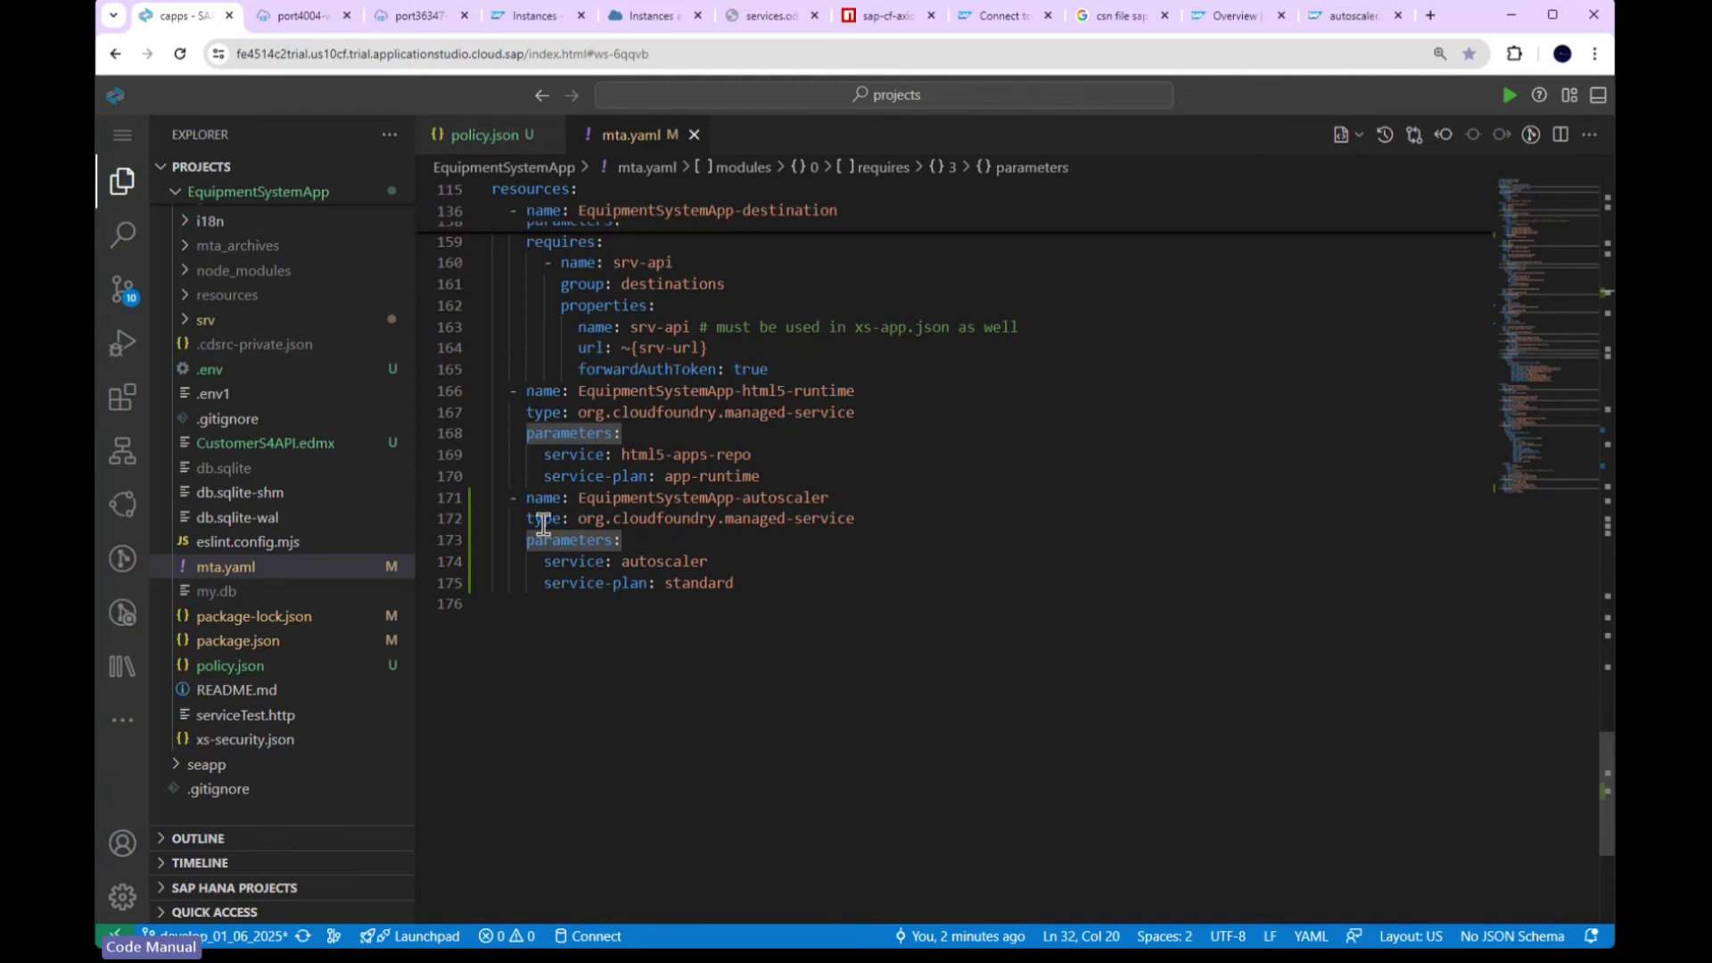
left_click(765, 582)
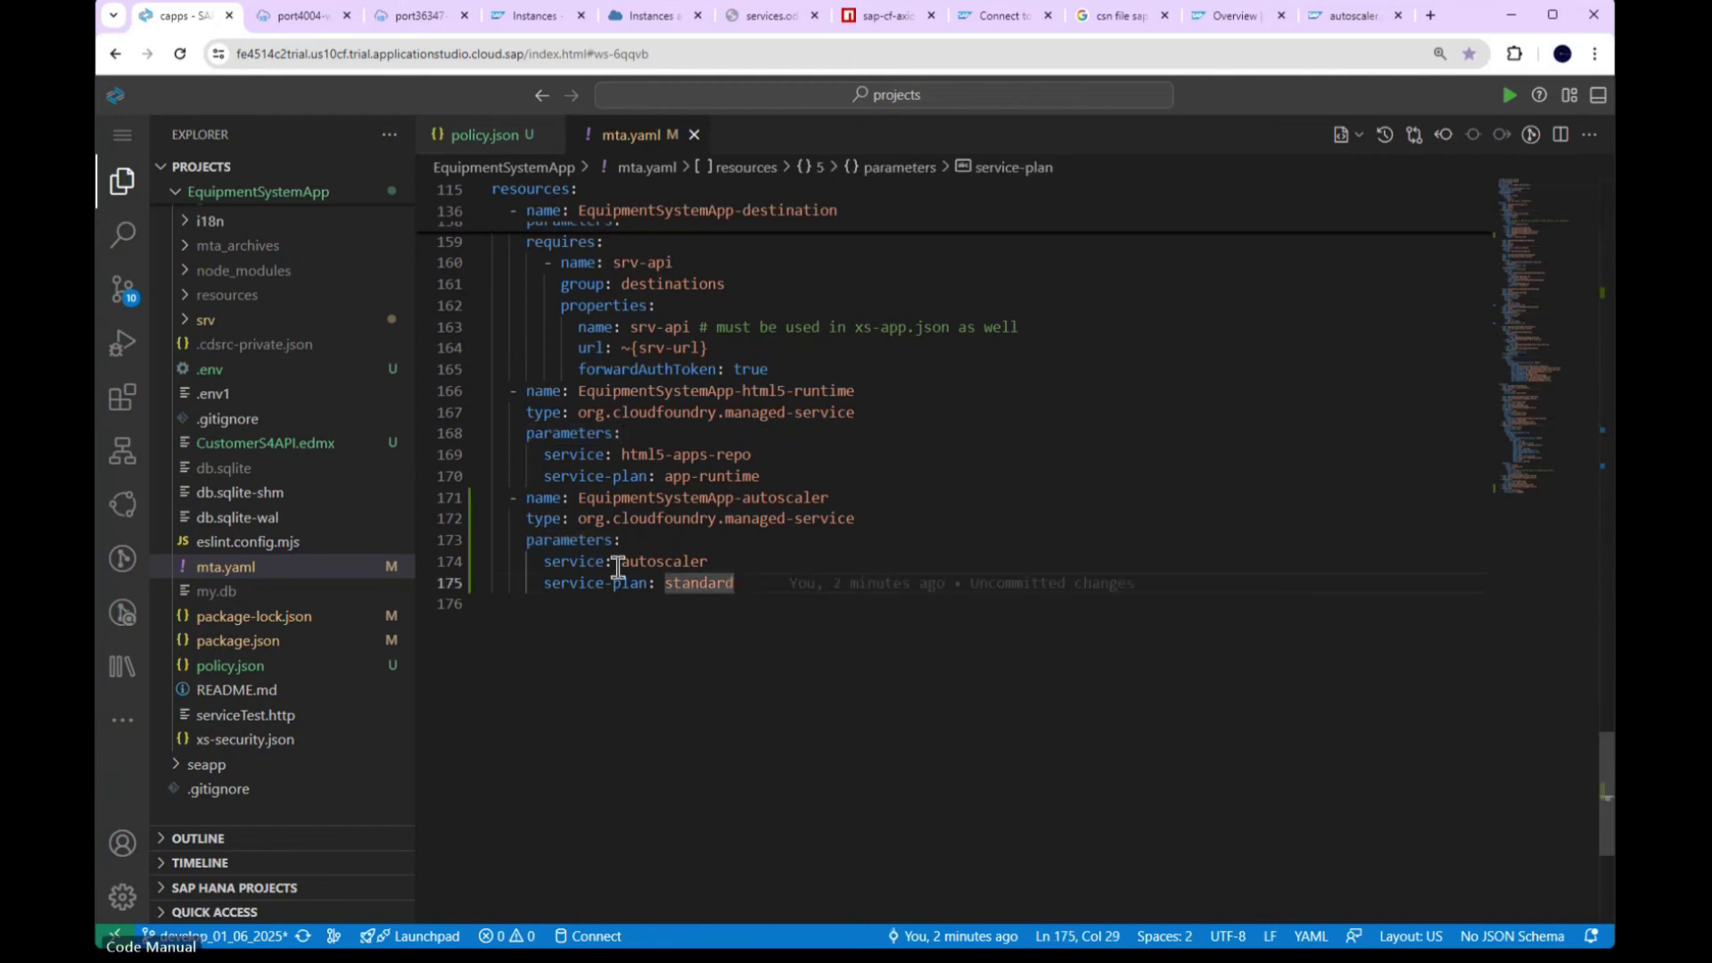
left_click(718, 562)
double_click(699, 584)
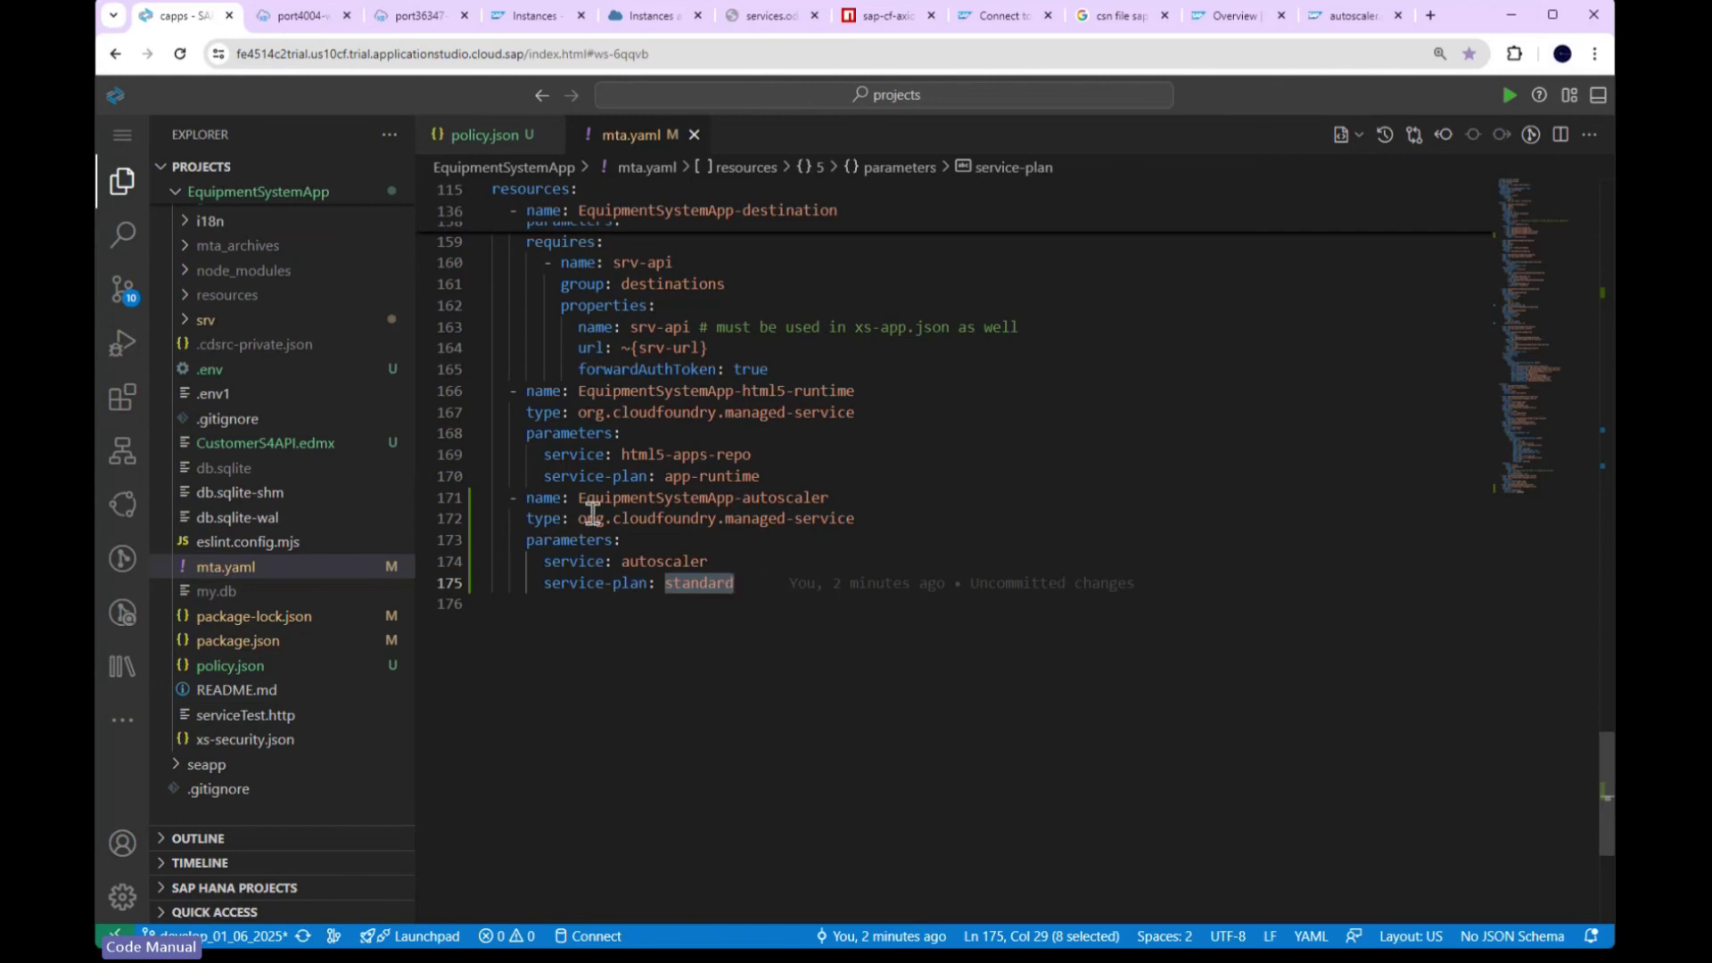
left_click_drag(582, 505, 827, 507)
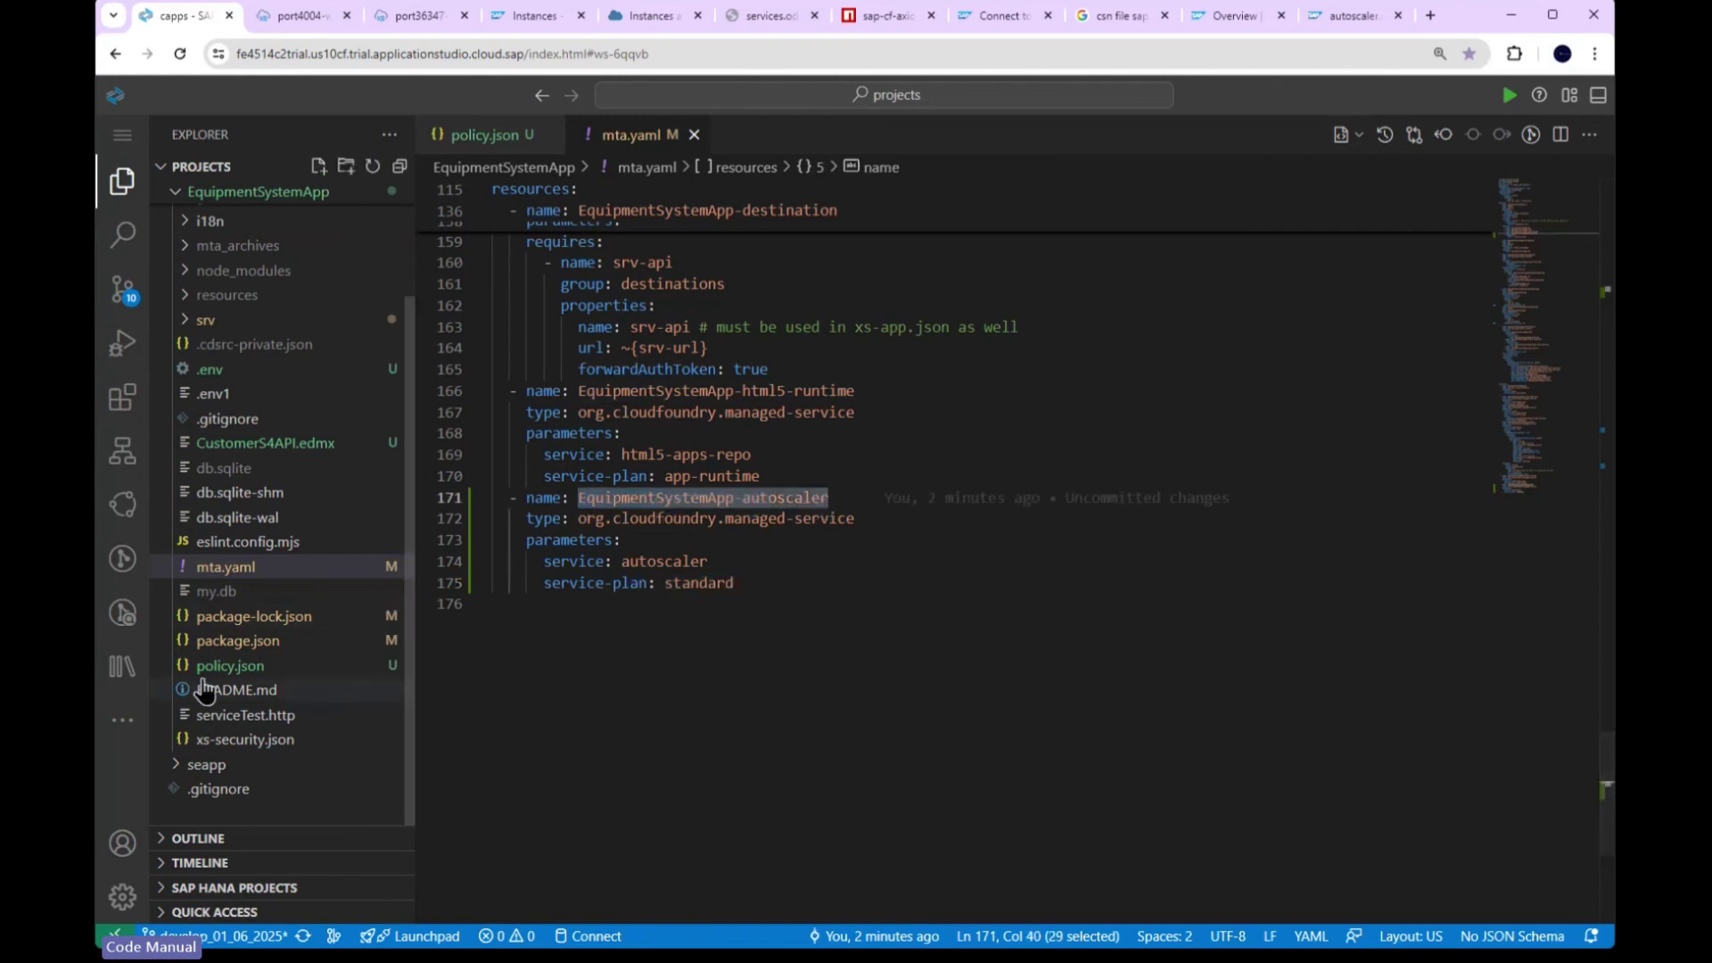
right_click(260, 568)
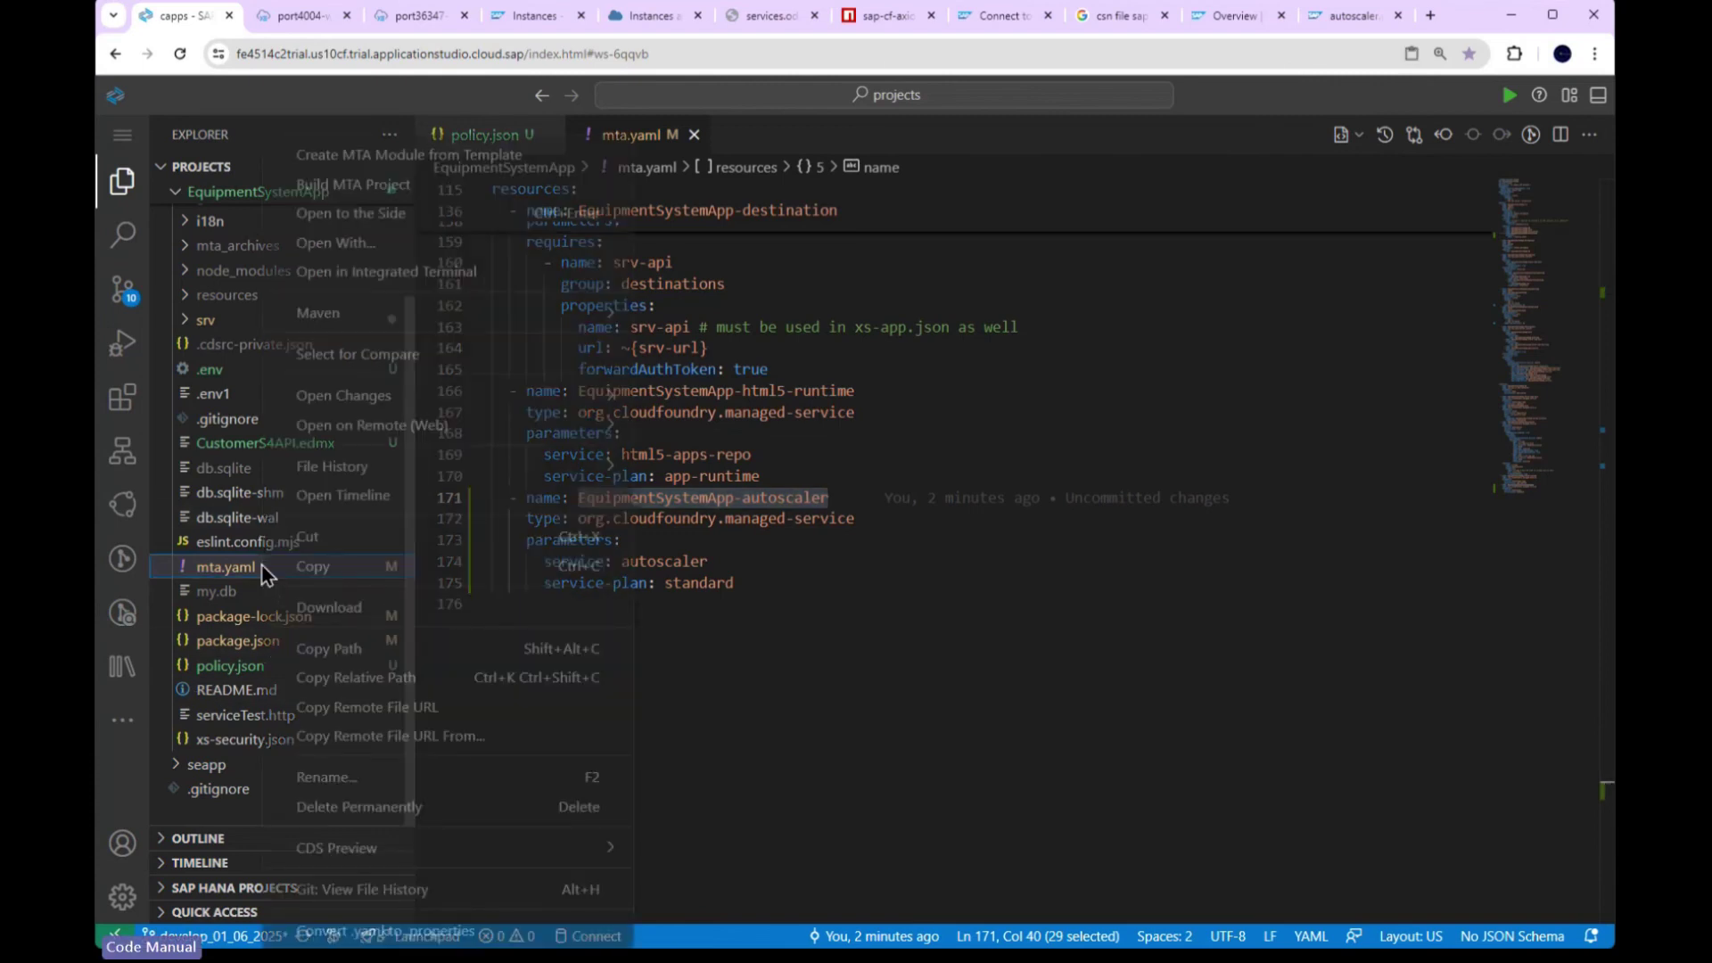
left_click(352, 167)
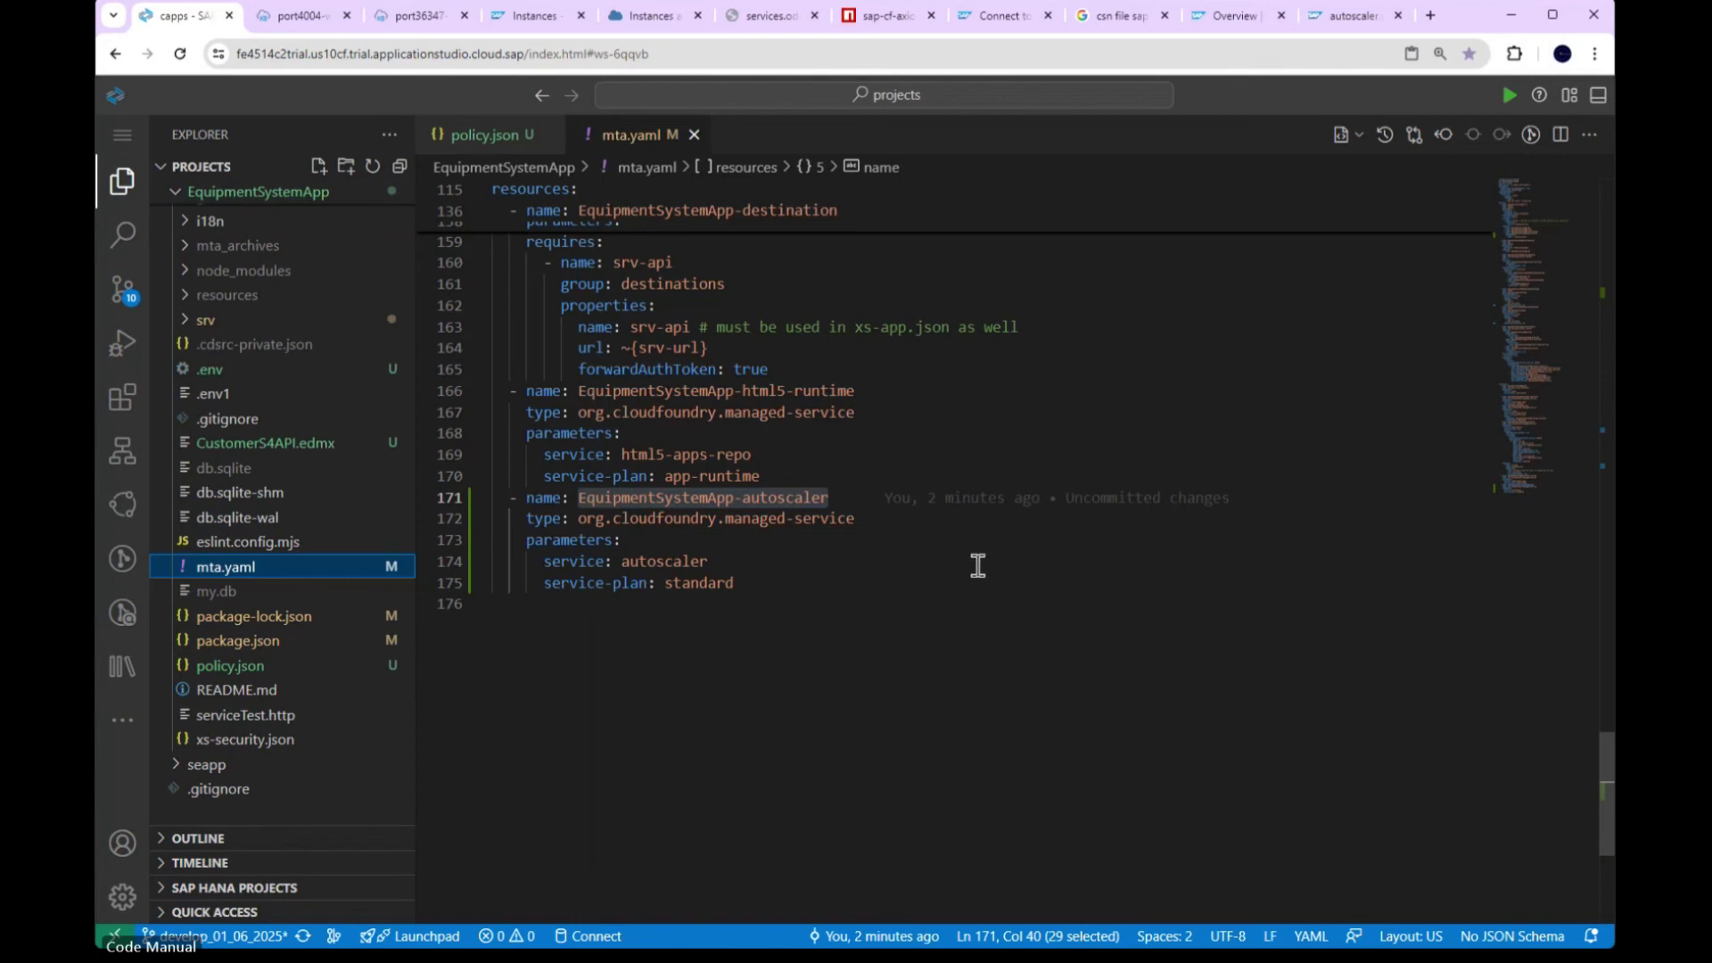
left_click_drag(1123, 726, 1122, 433)
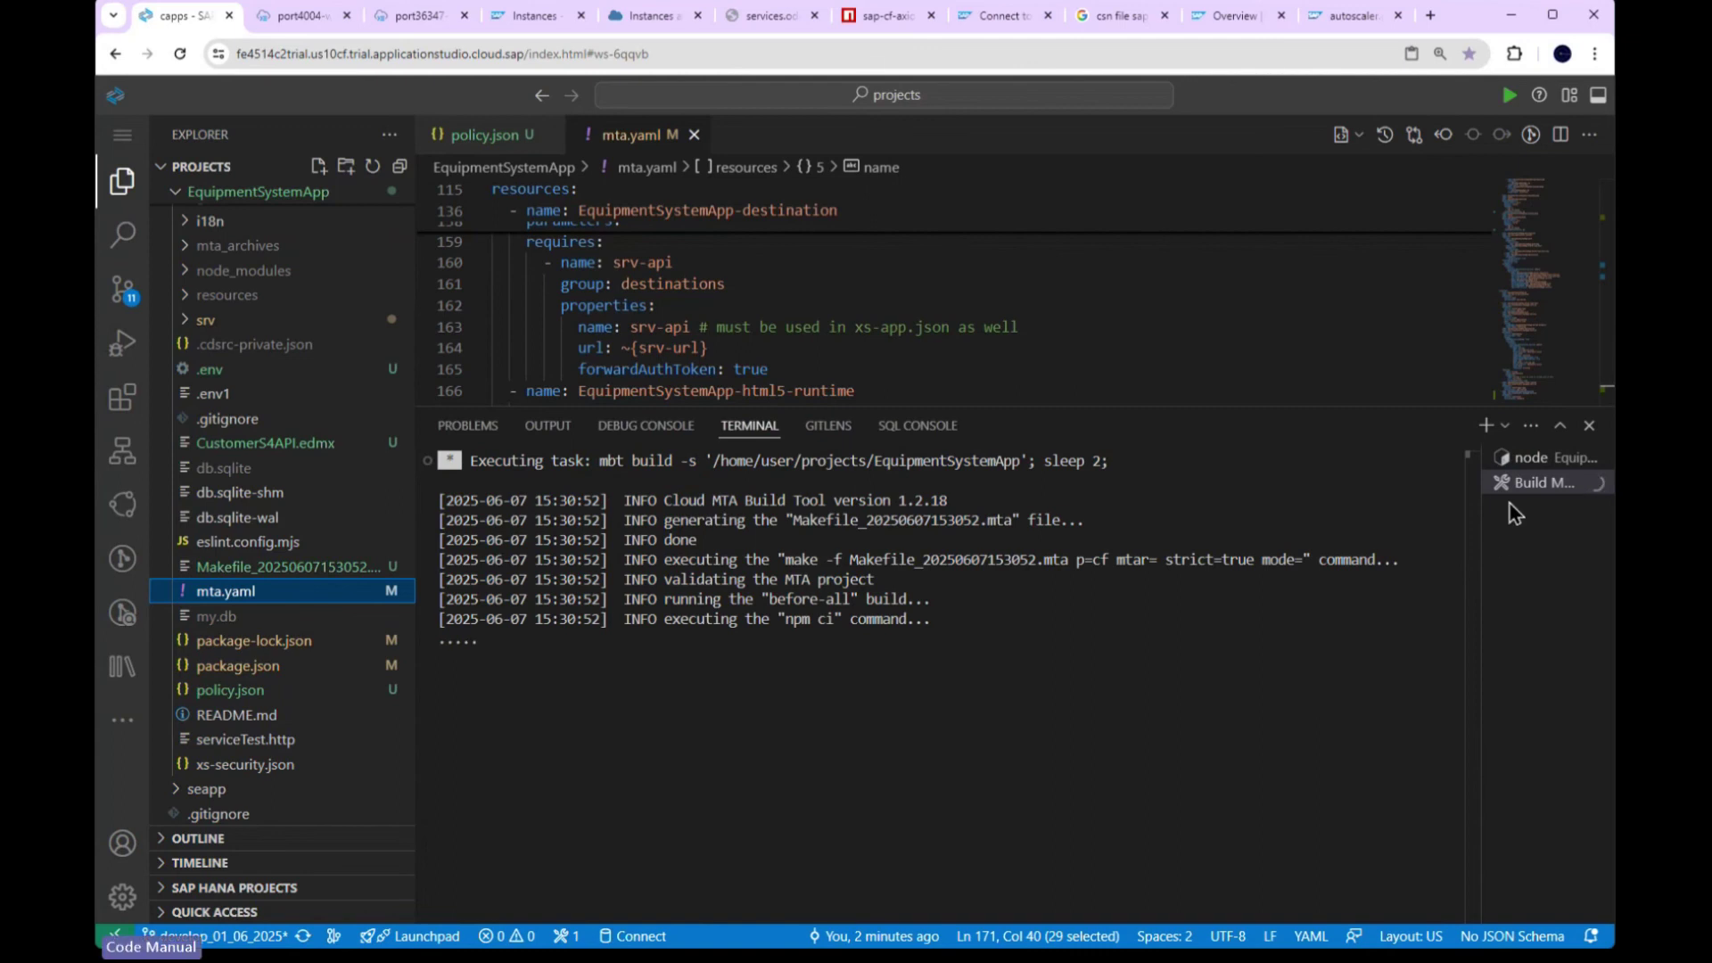
left_click(1569, 482)
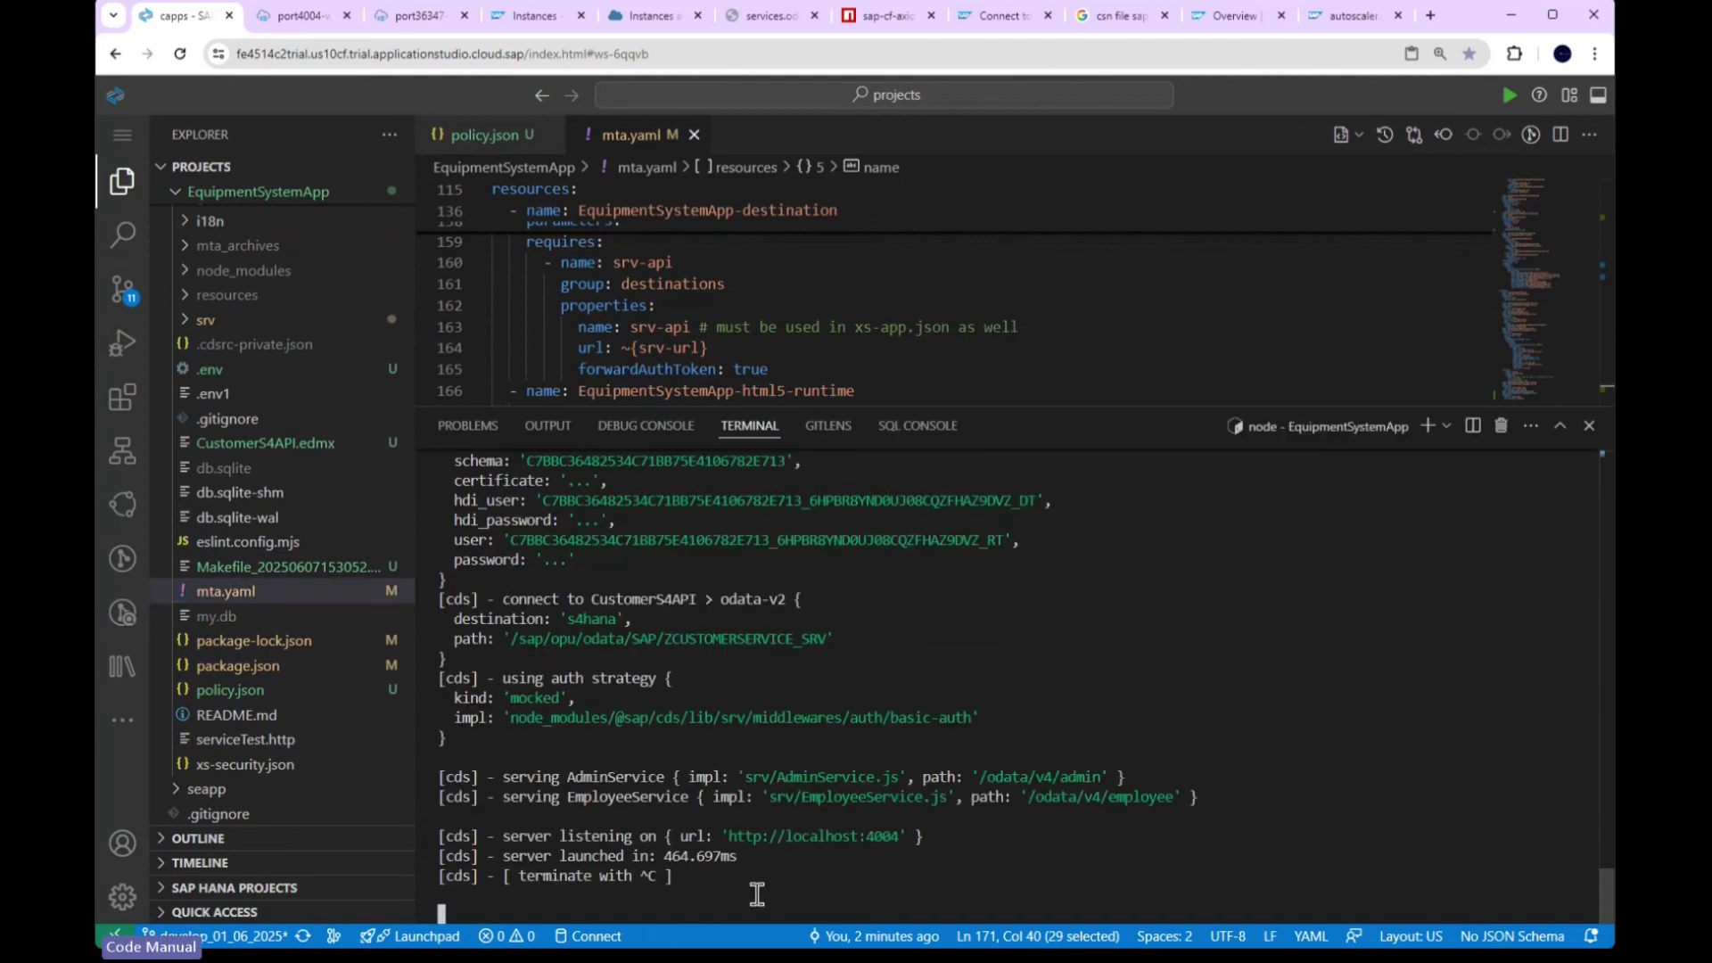
Step: Stop the running cds watch server in the EquipmentSystemApp terminal and run npm install
key("ctrl+c")
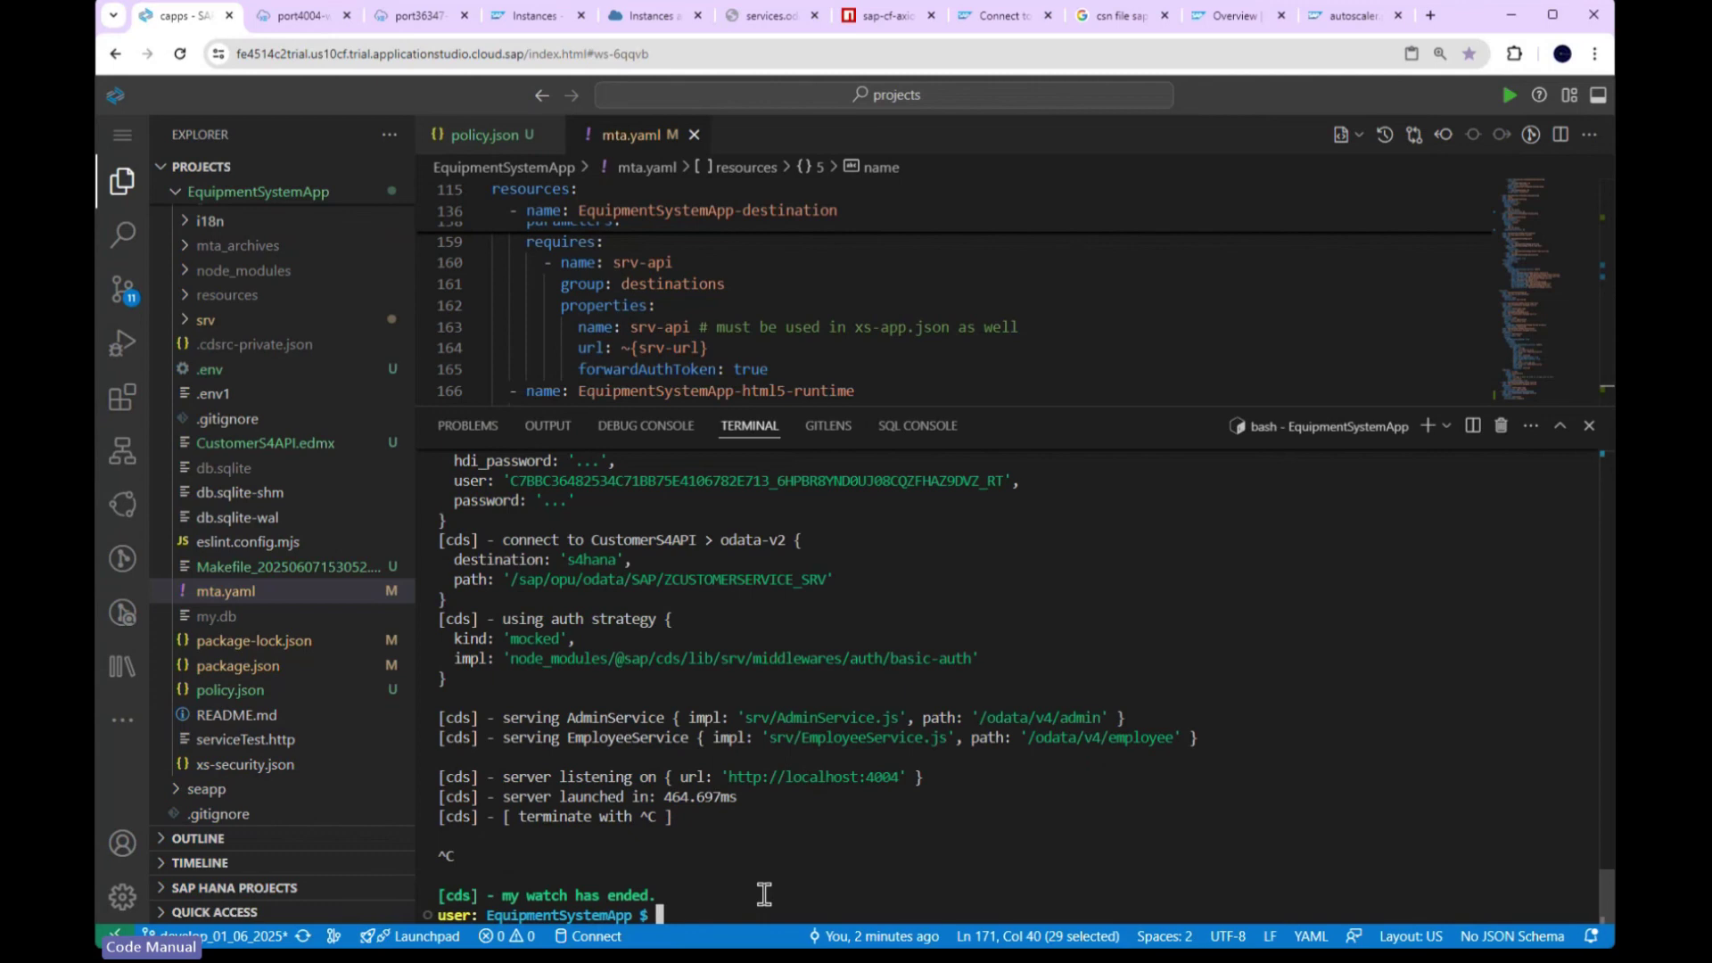
type("npm insta")
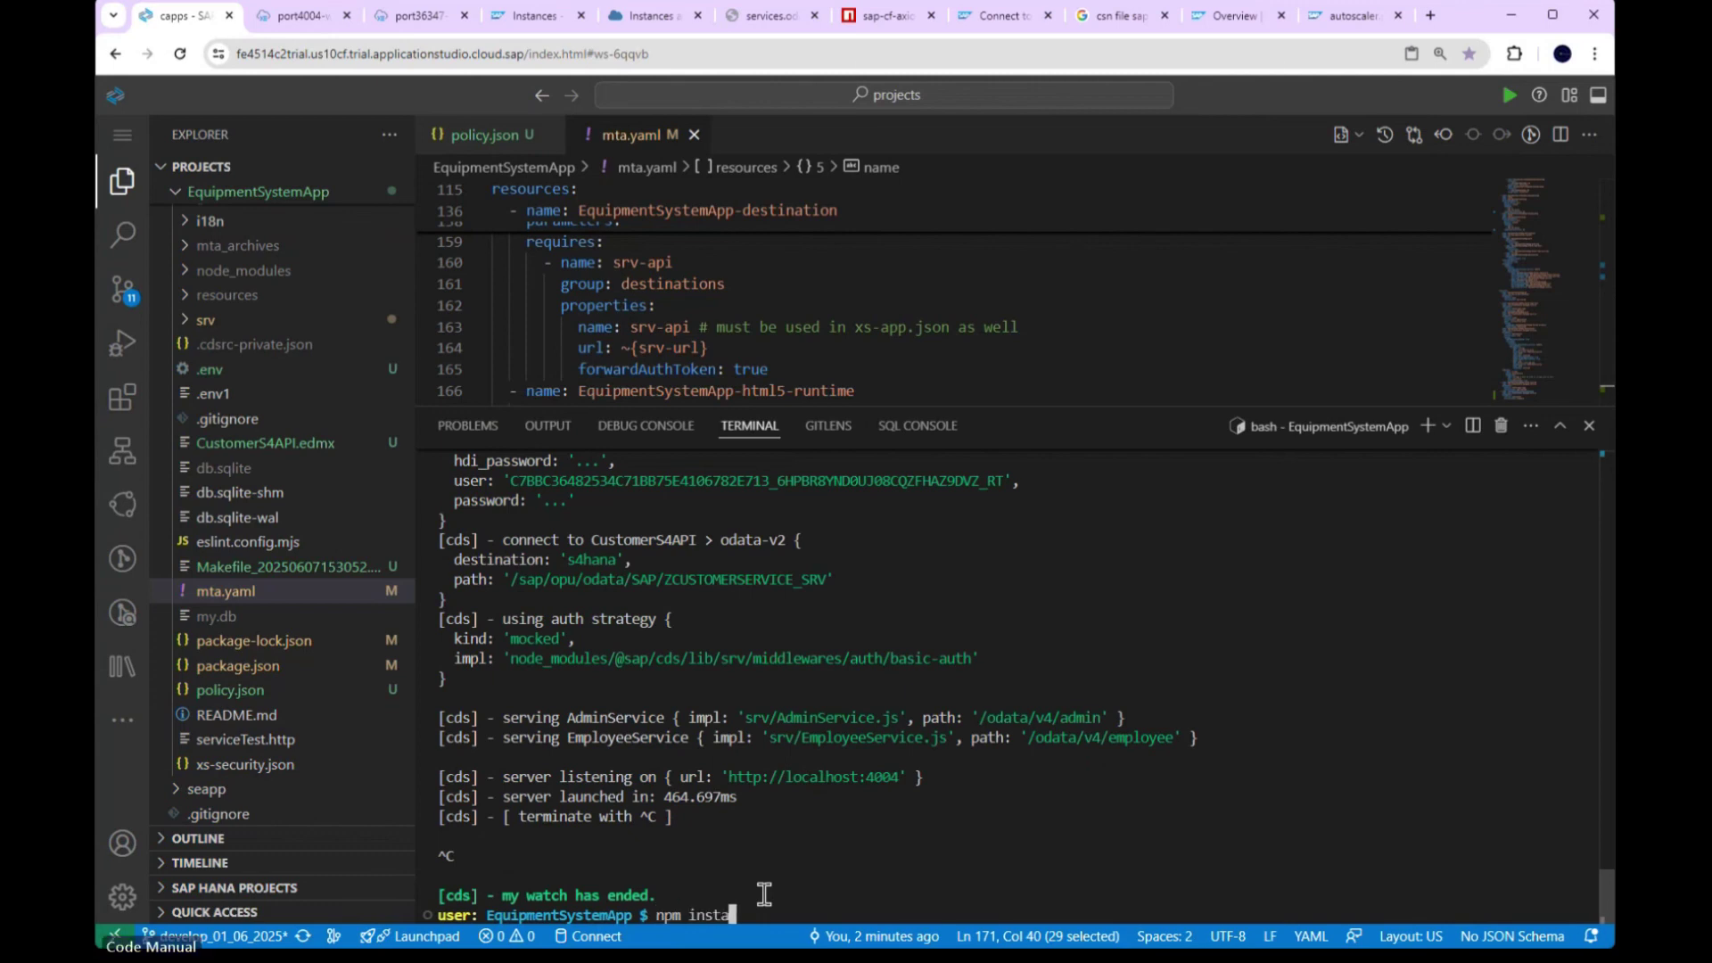
type("ll")
key("Return")
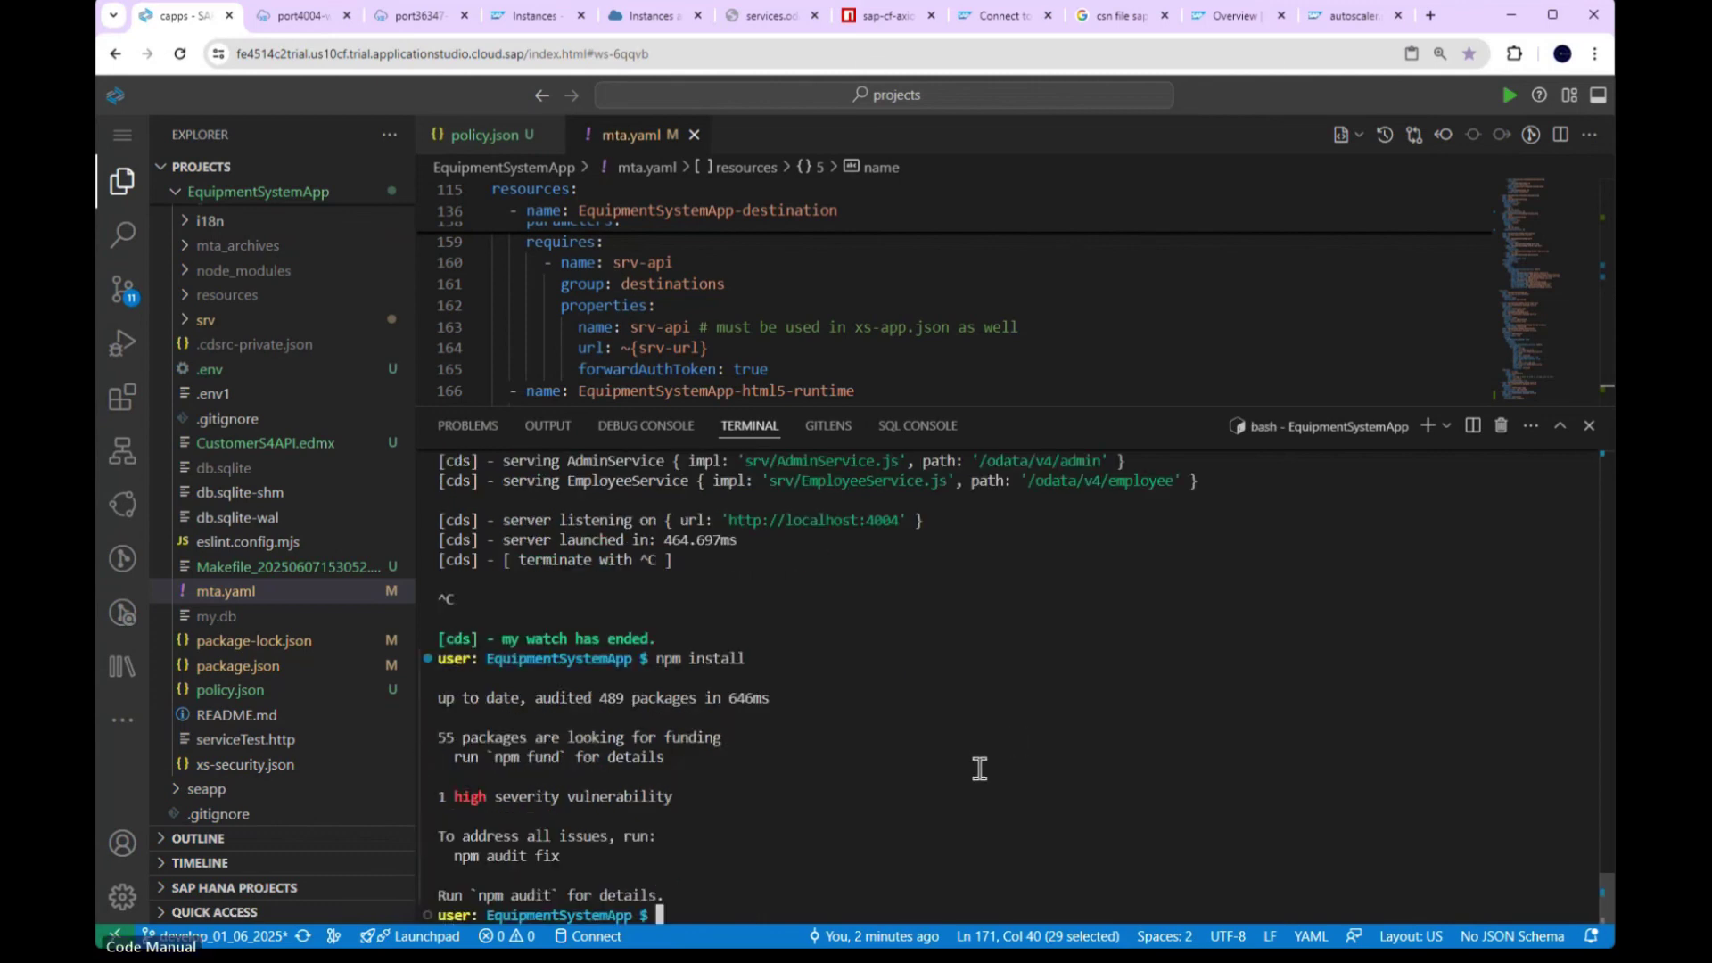
Step: Build the MTA project from mta.yaml to generate the deployable archive
right_click(260, 600)
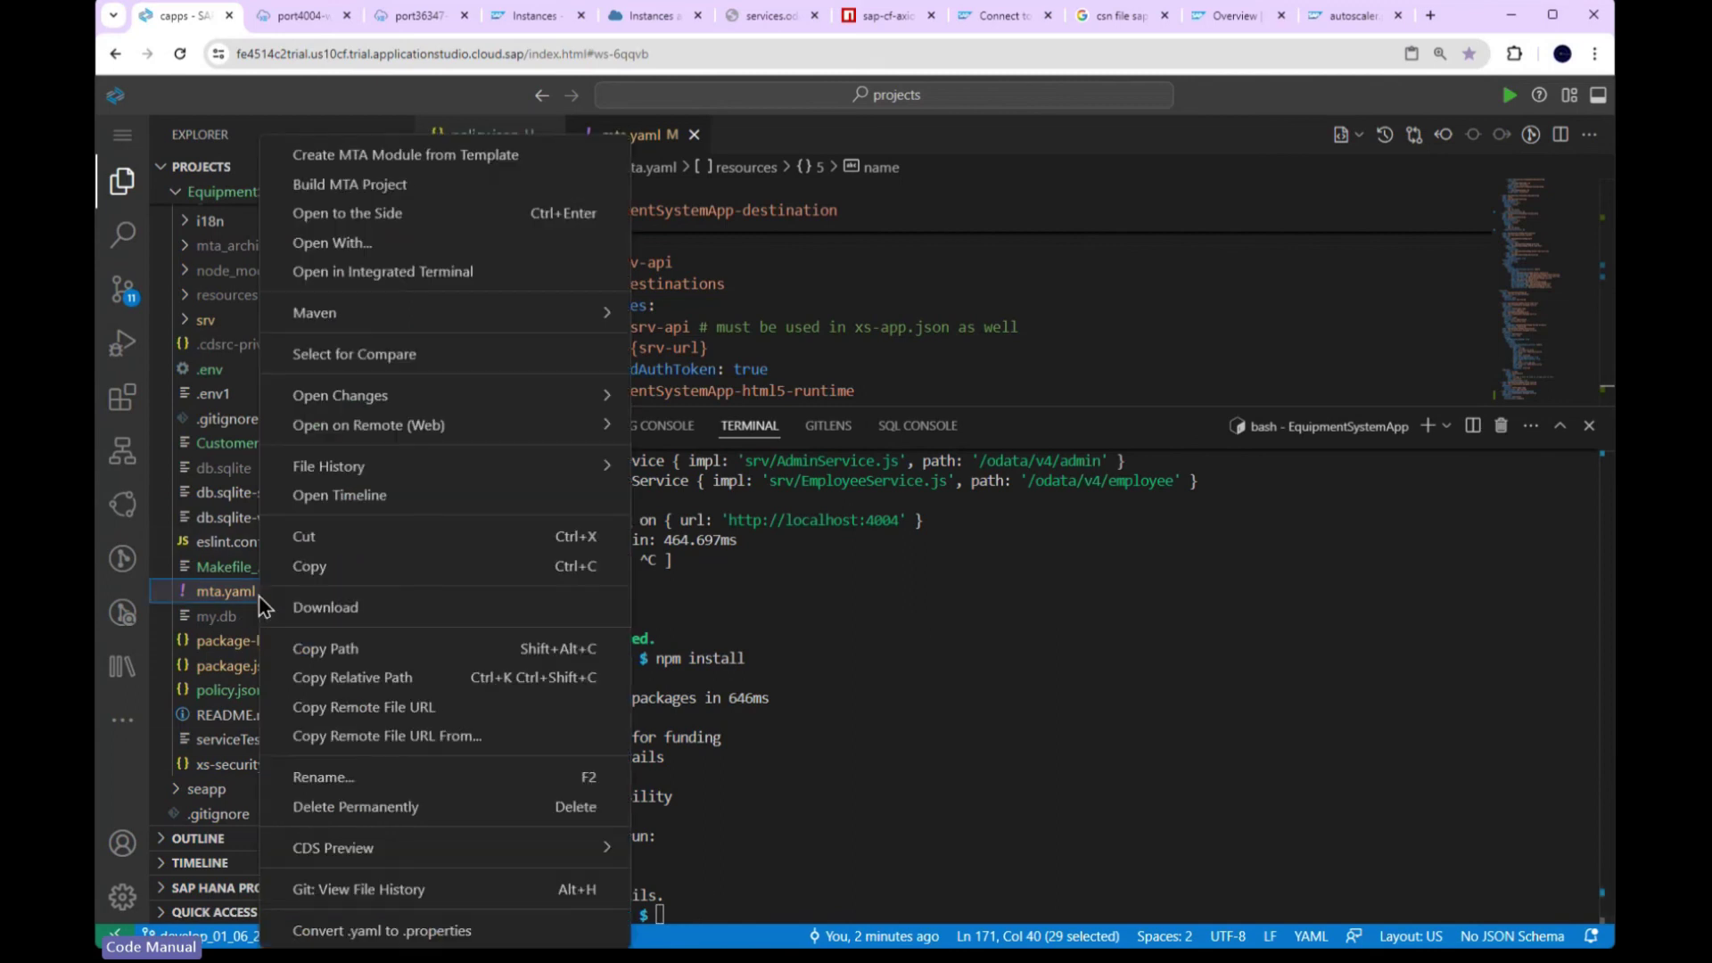
left_click(350, 184)
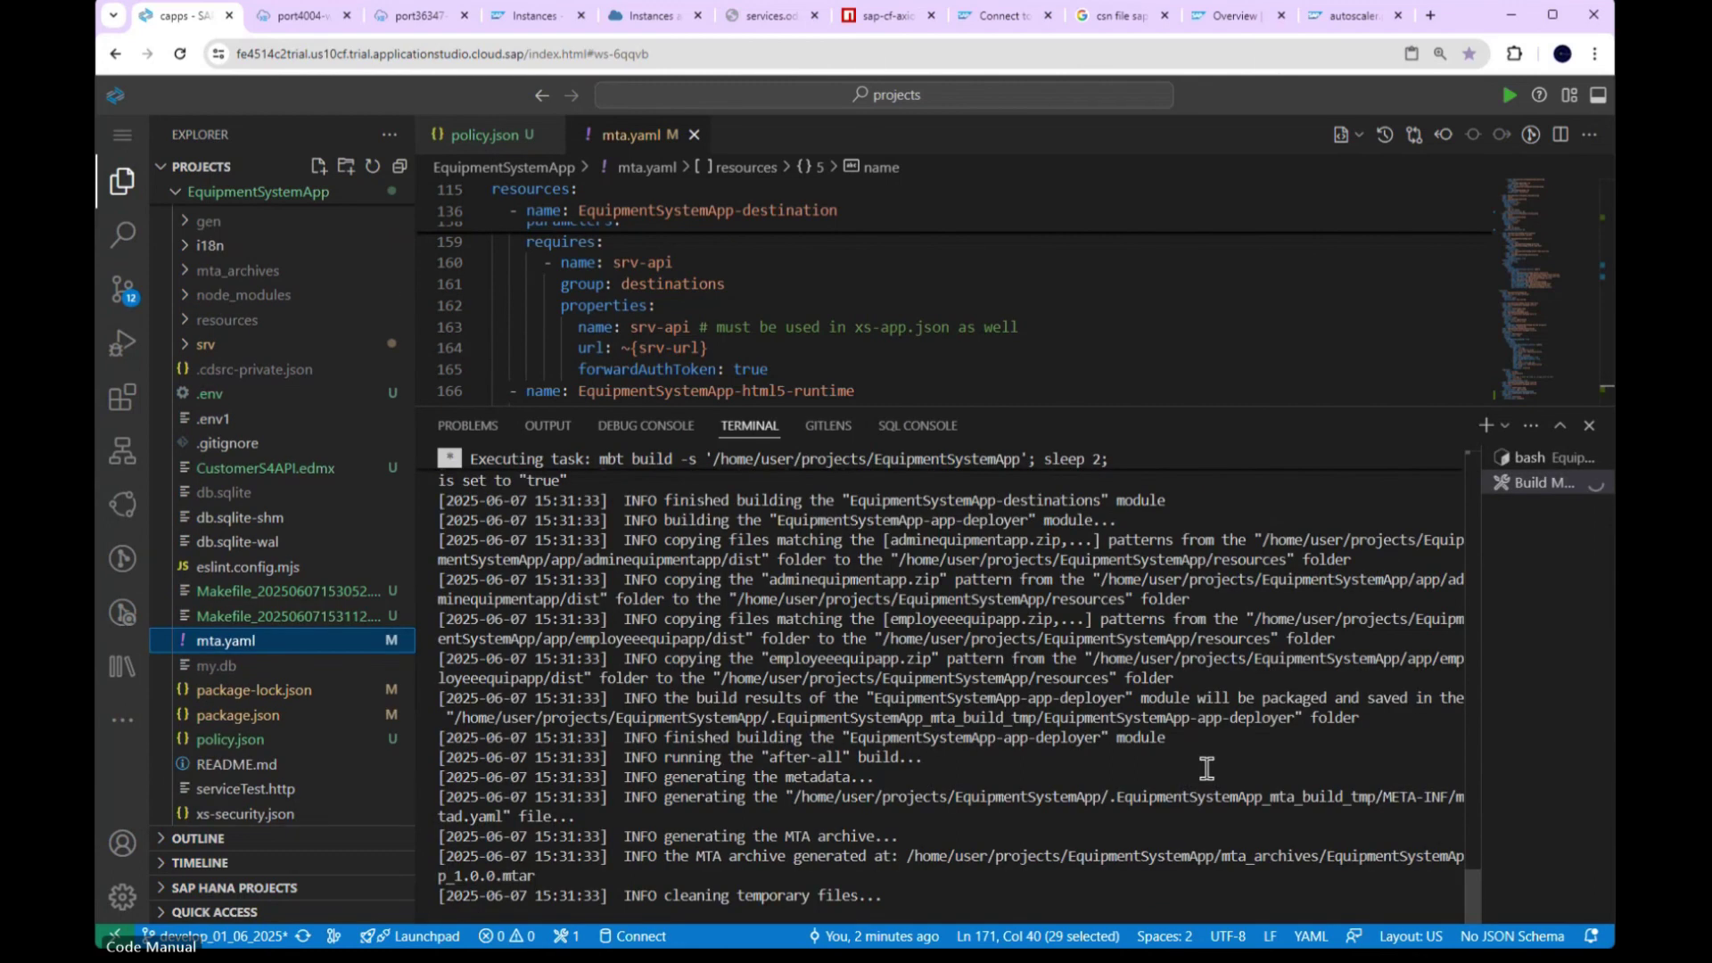
left_click(1035, 901)
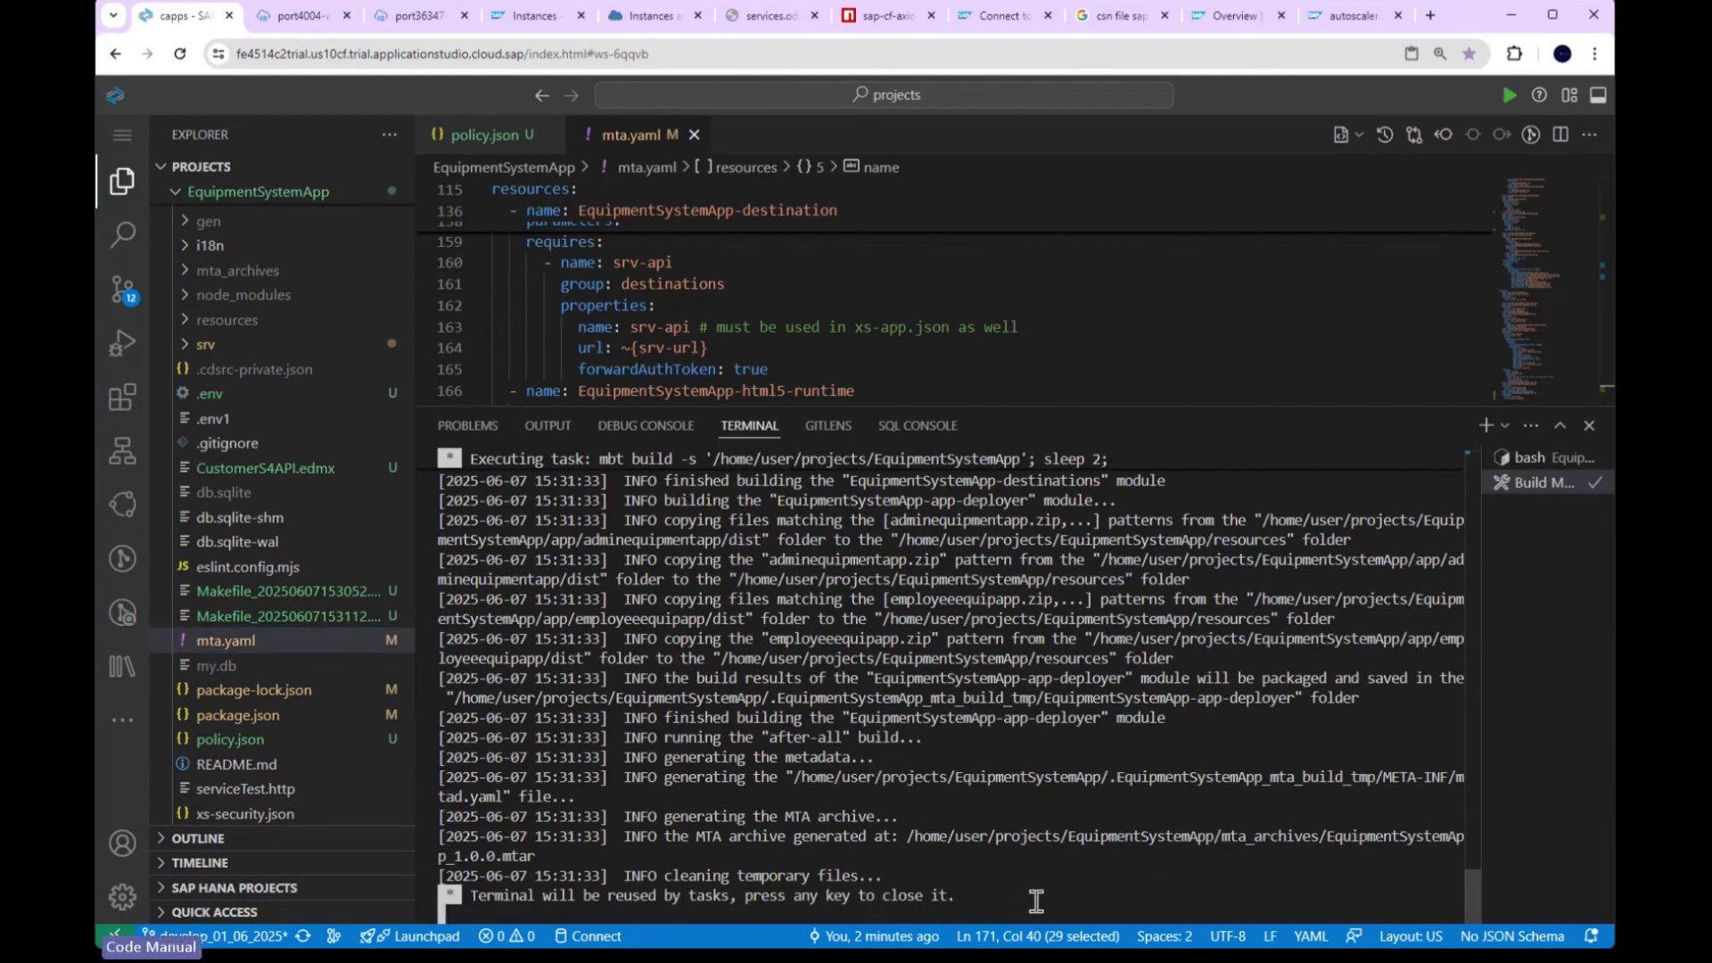
Step: Close the finished build task's terminal and expand the mta_archives folder, widening the file explorer to show the full archive name
key("Return")
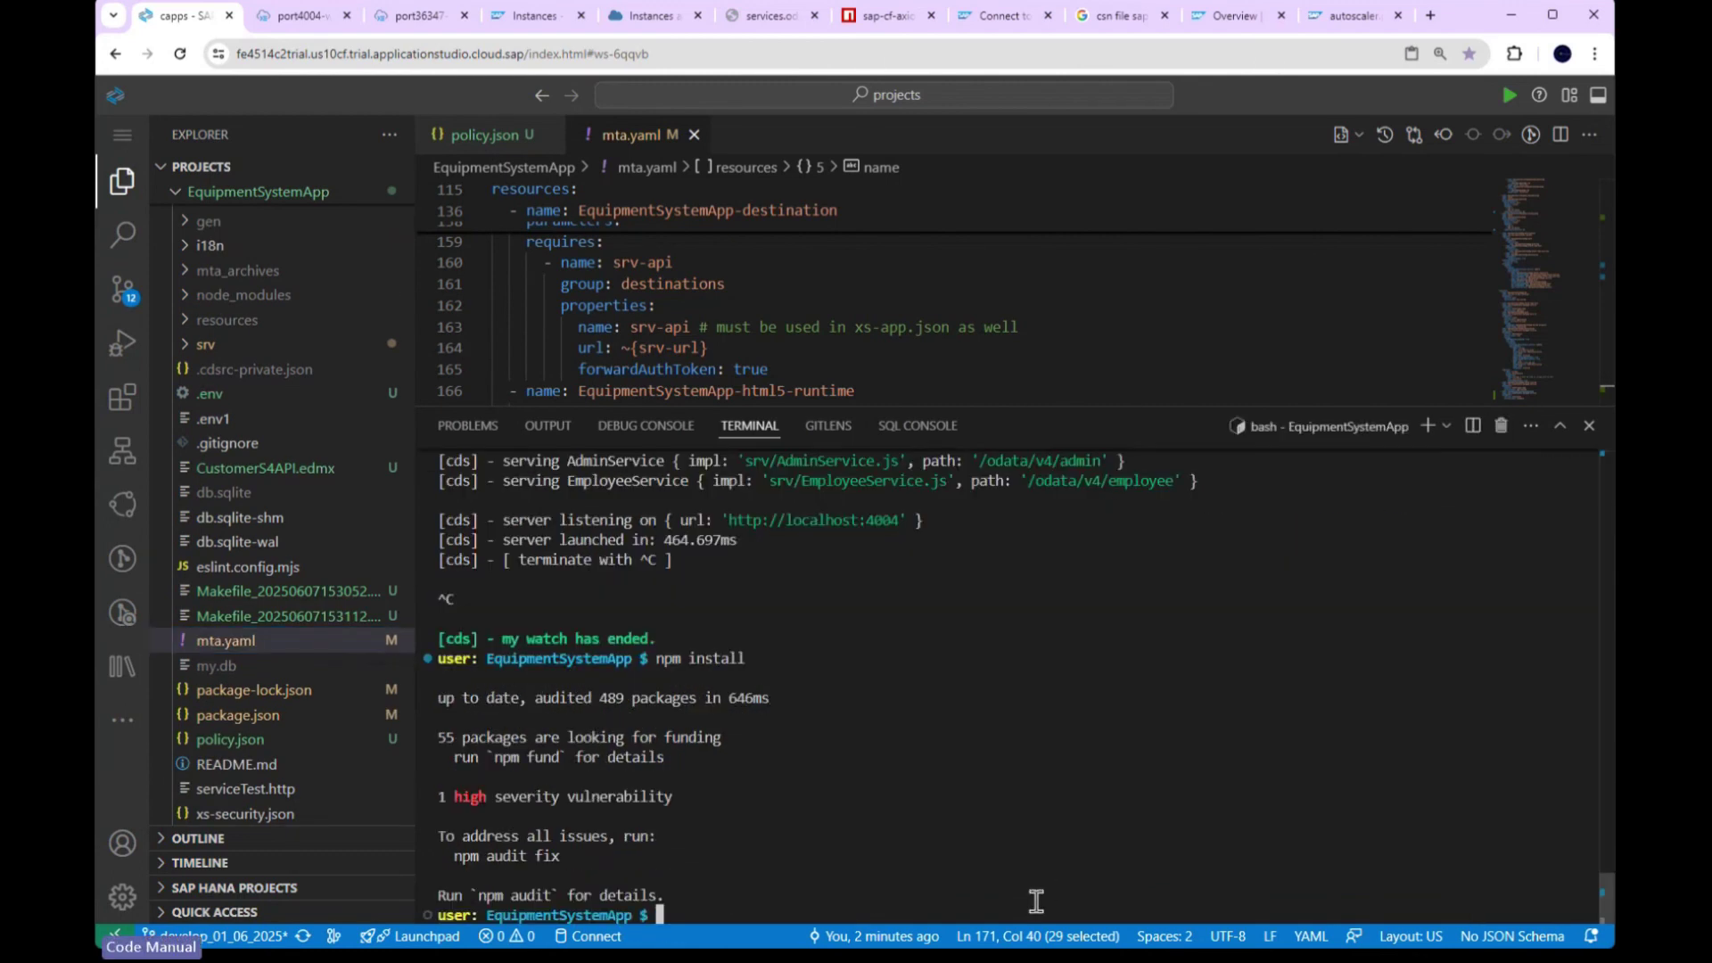
left_click(254, 270)
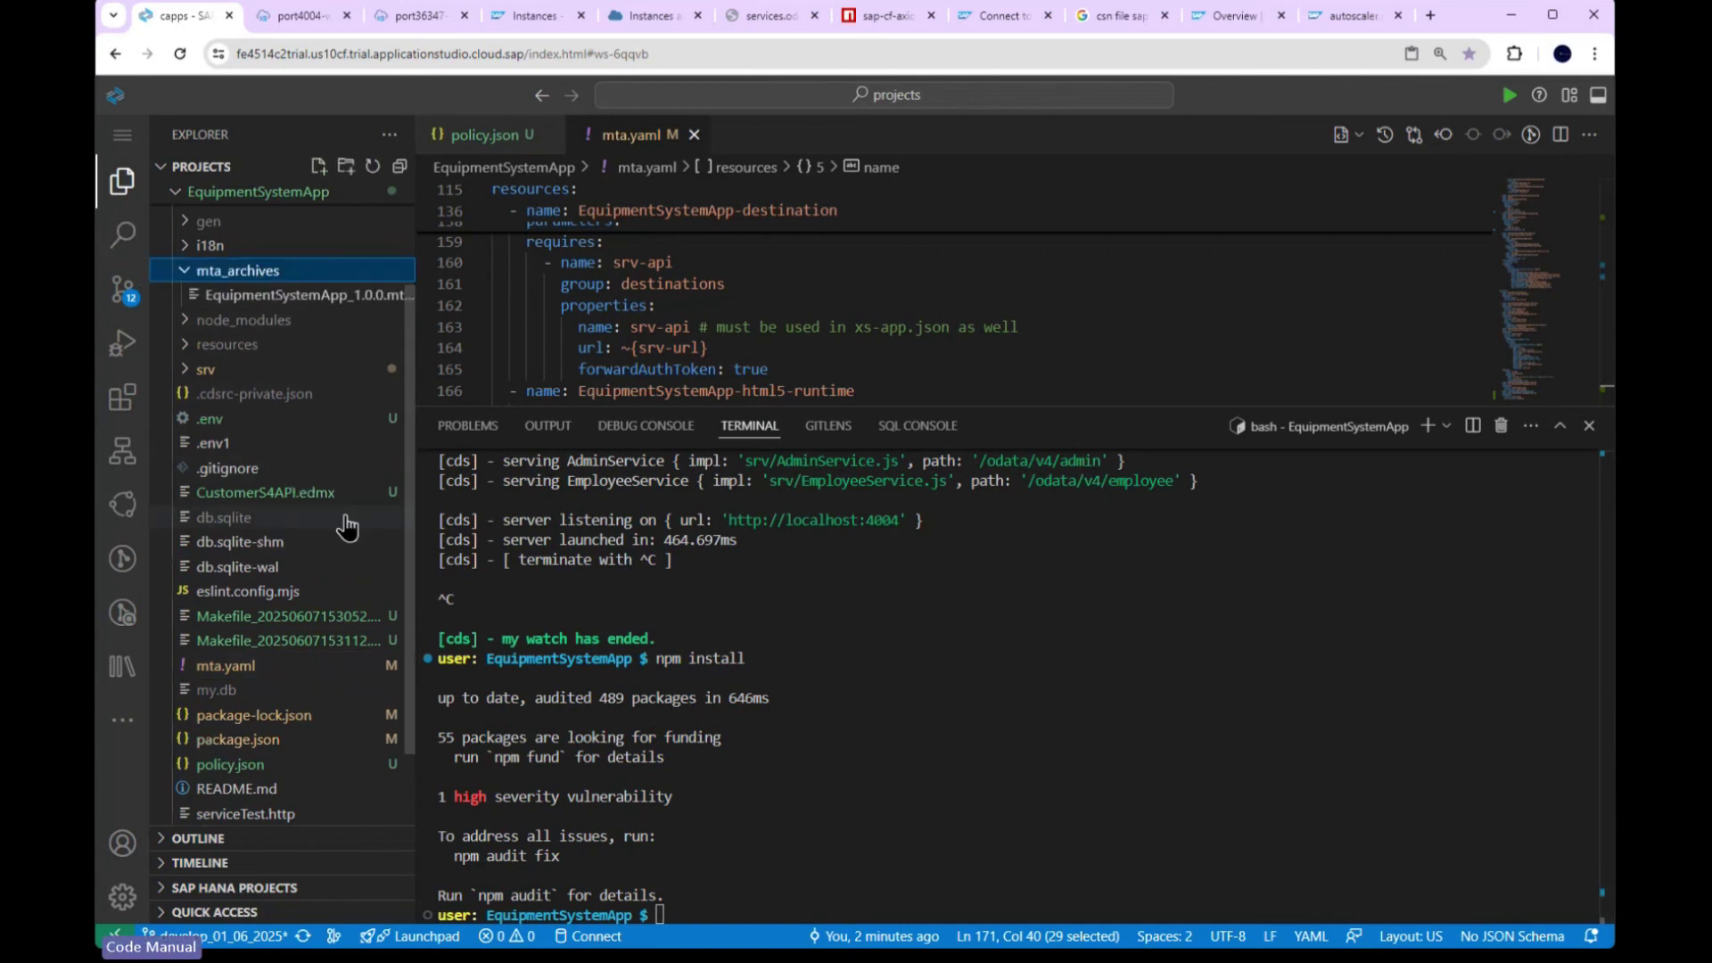
left_click_drag(415, 362, 447, 363)
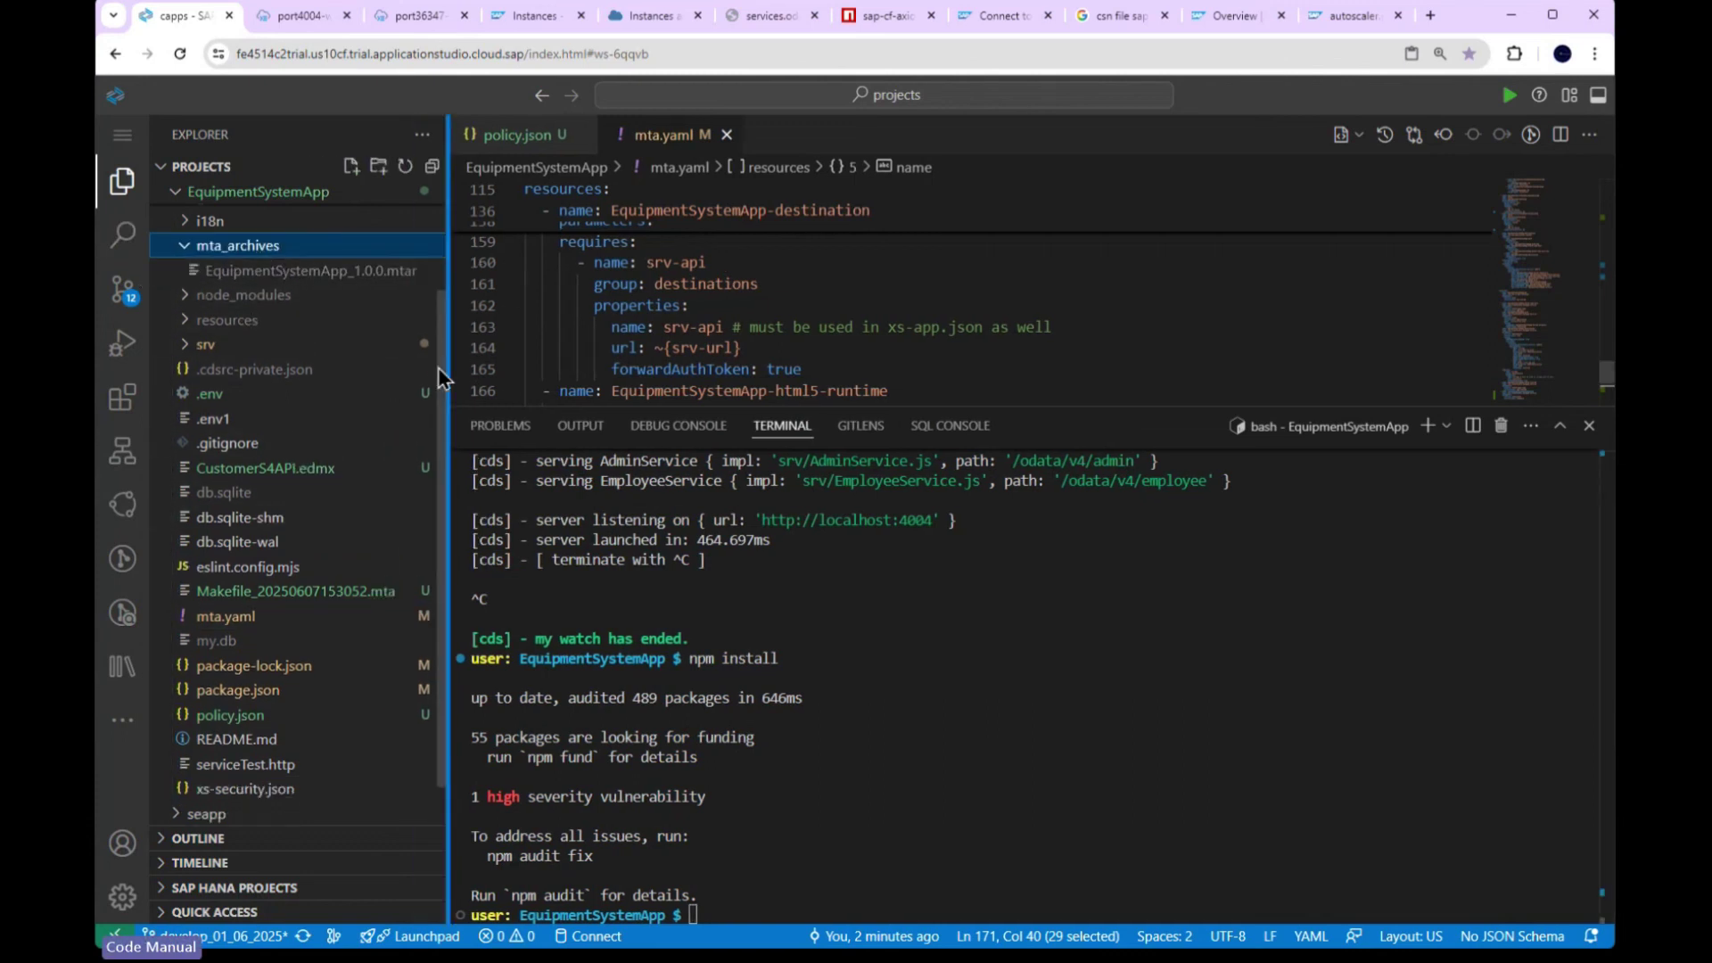
Step: Try to deploy EquipmentSystemApp_1.0.0.mtar with the Deploy MTA Archive command, and dismiss the task's notification and terminal
right_click(383, 271)
left_click(464, 243)
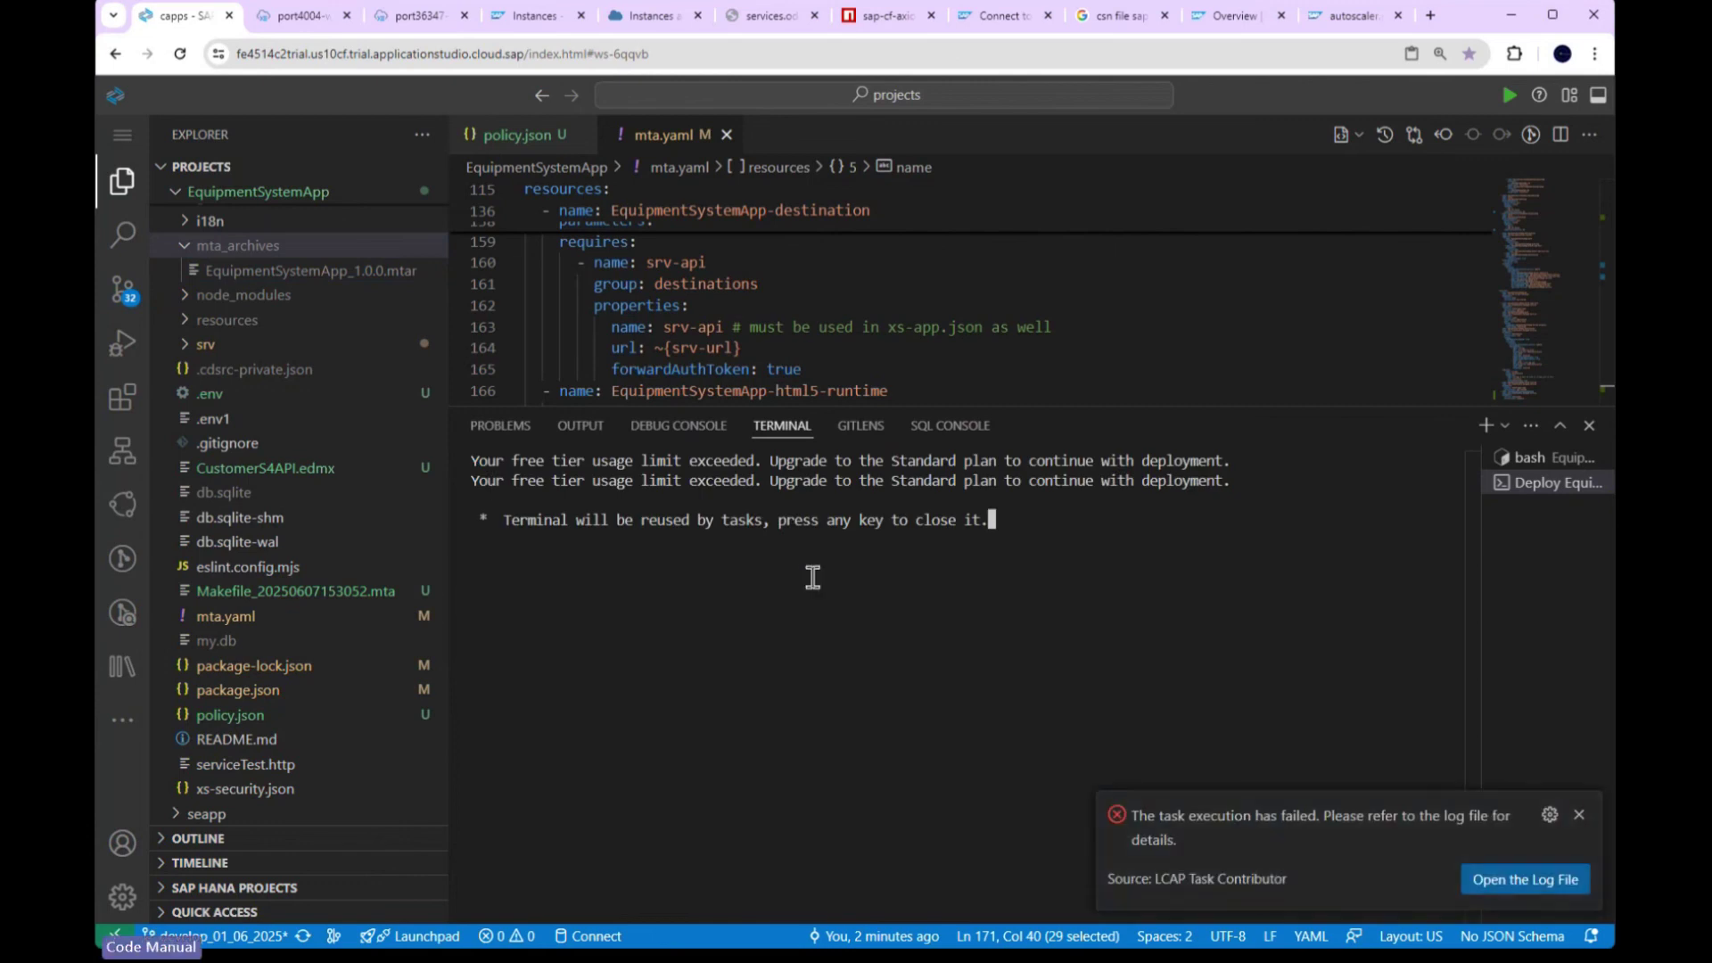
left_click(1578, 815)
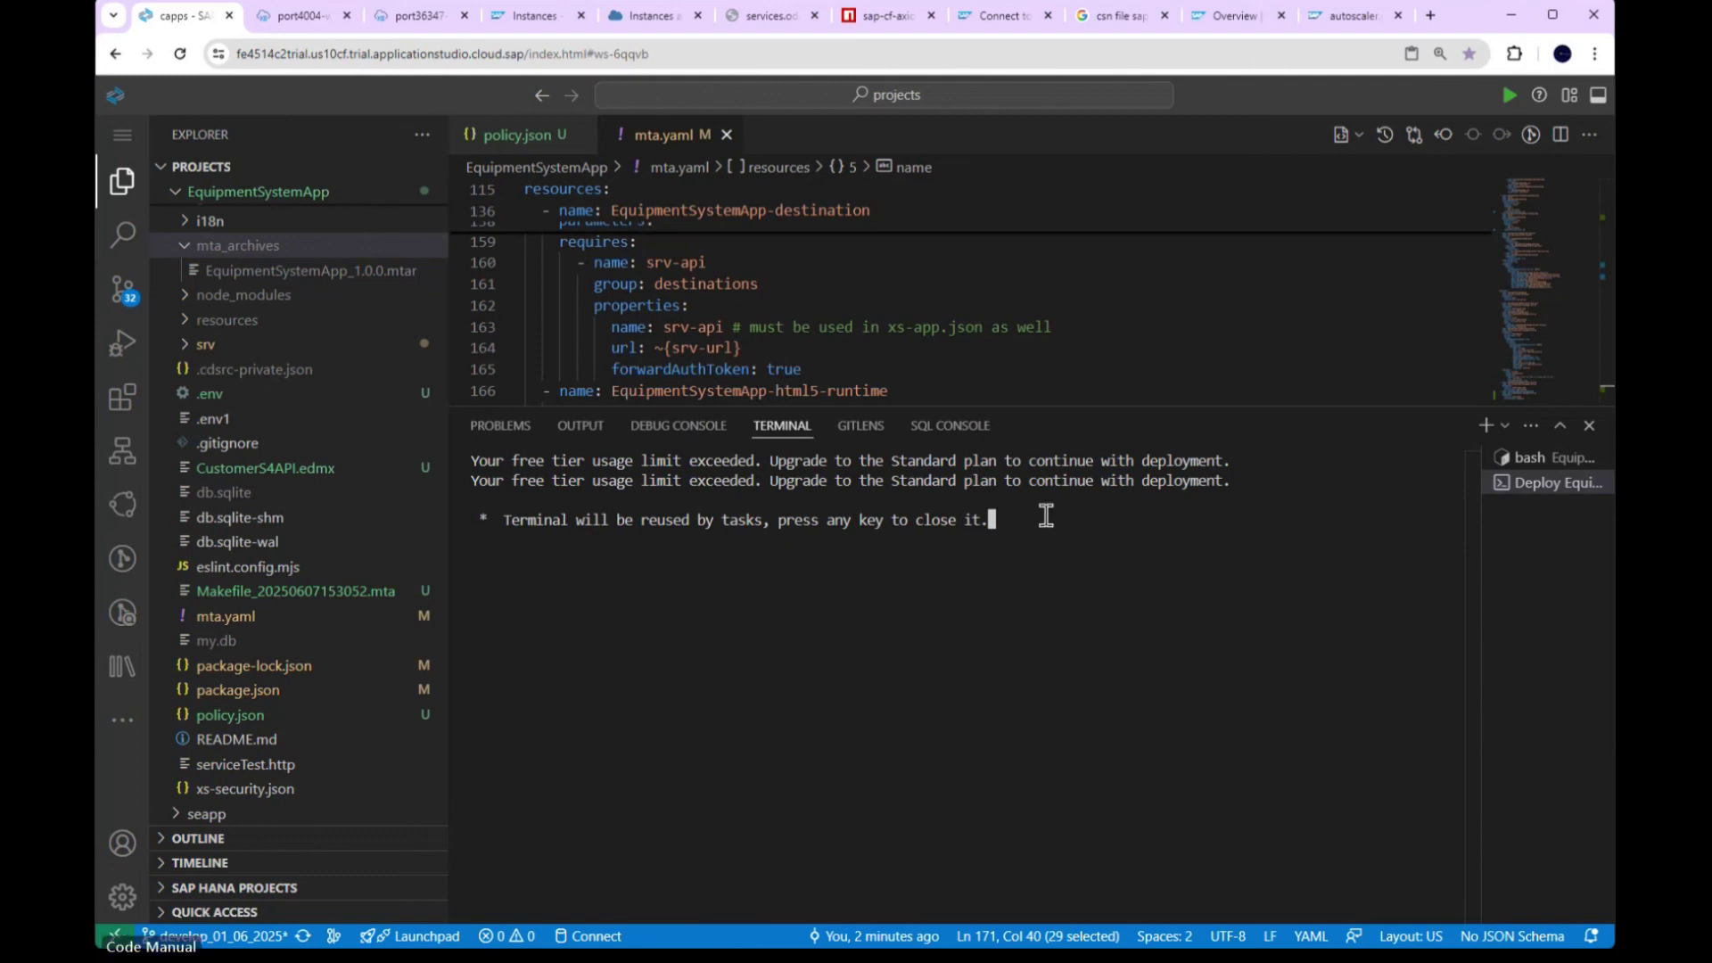
key("Return")
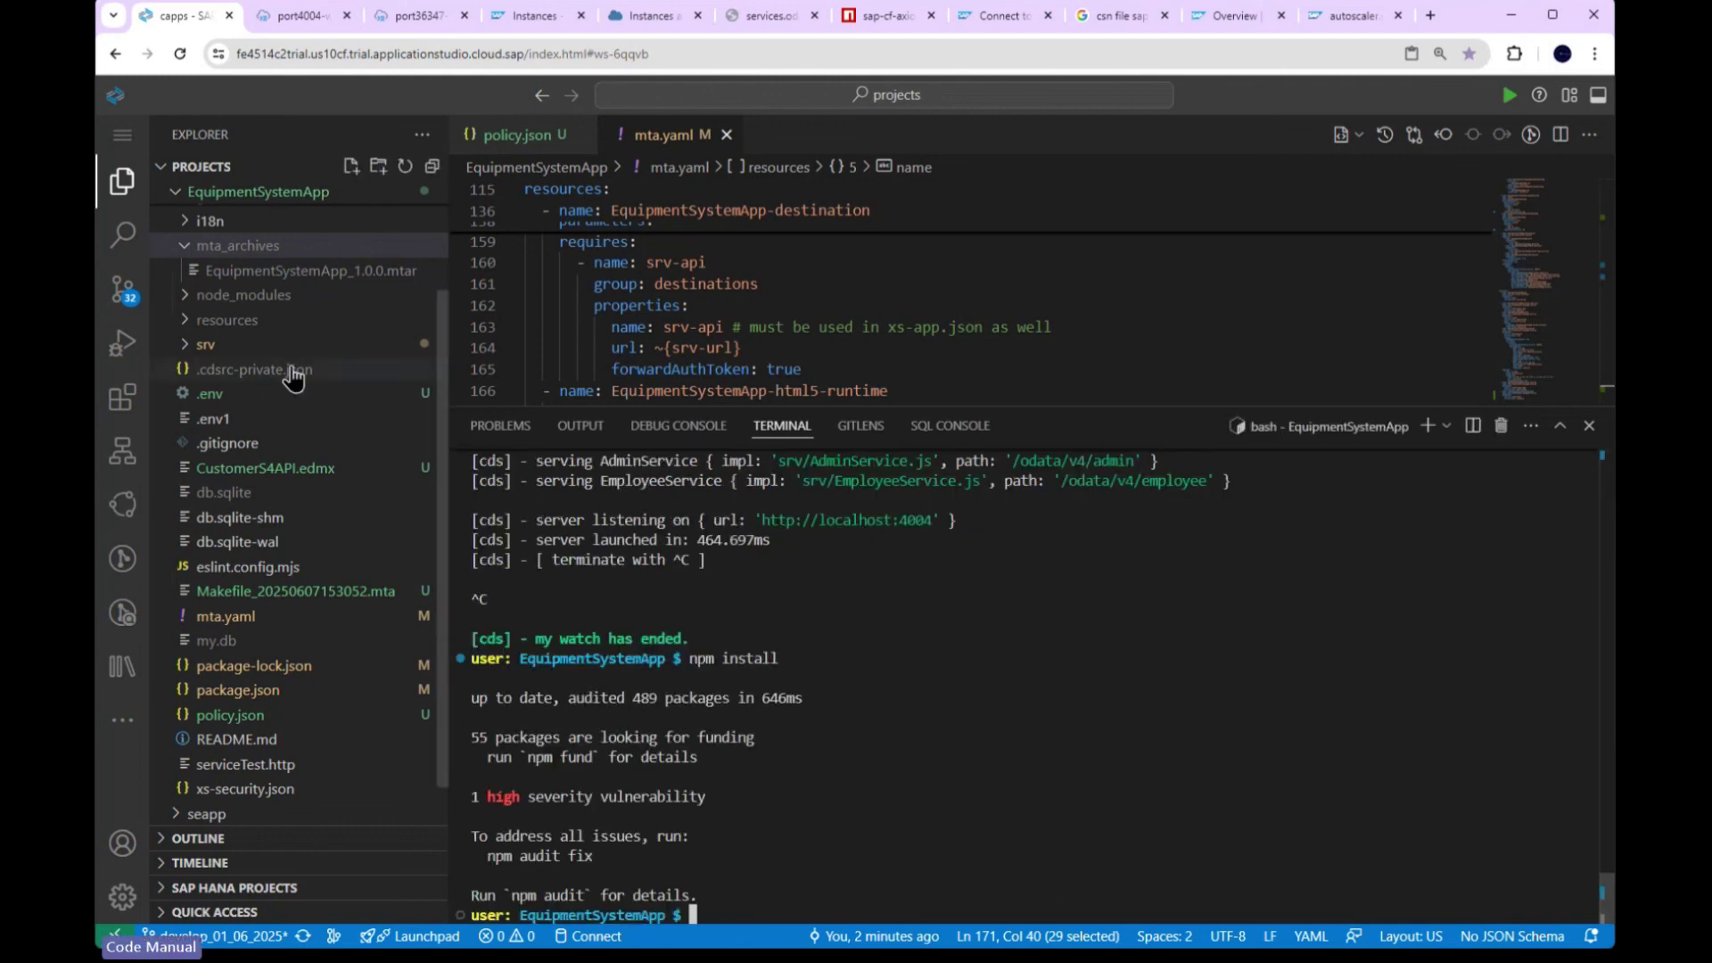
Step: Deploy the archive from the terminal with cf deploy /home/user/projects/EquipmentSystemApp/mta_archives/EquipmentSystemApp_1.0.0.mtar and review the deployment log
right_click(355, 278)
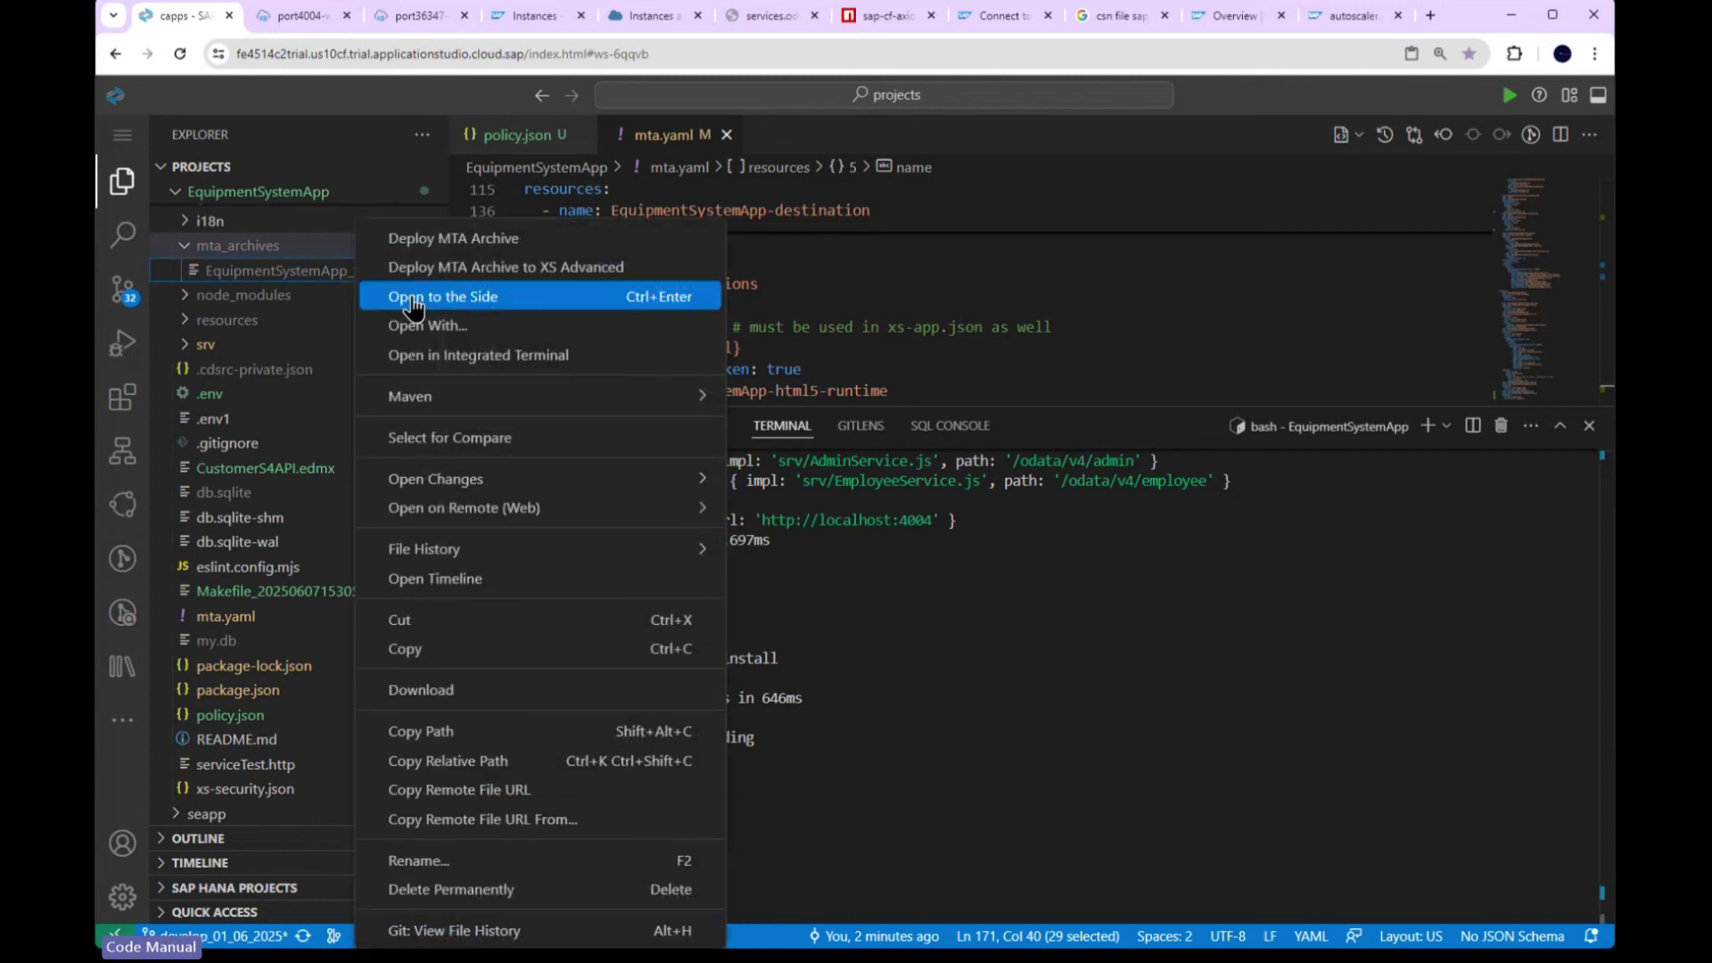
left_click(453, 731)
left_click(768, 906)
type("cf deploy")
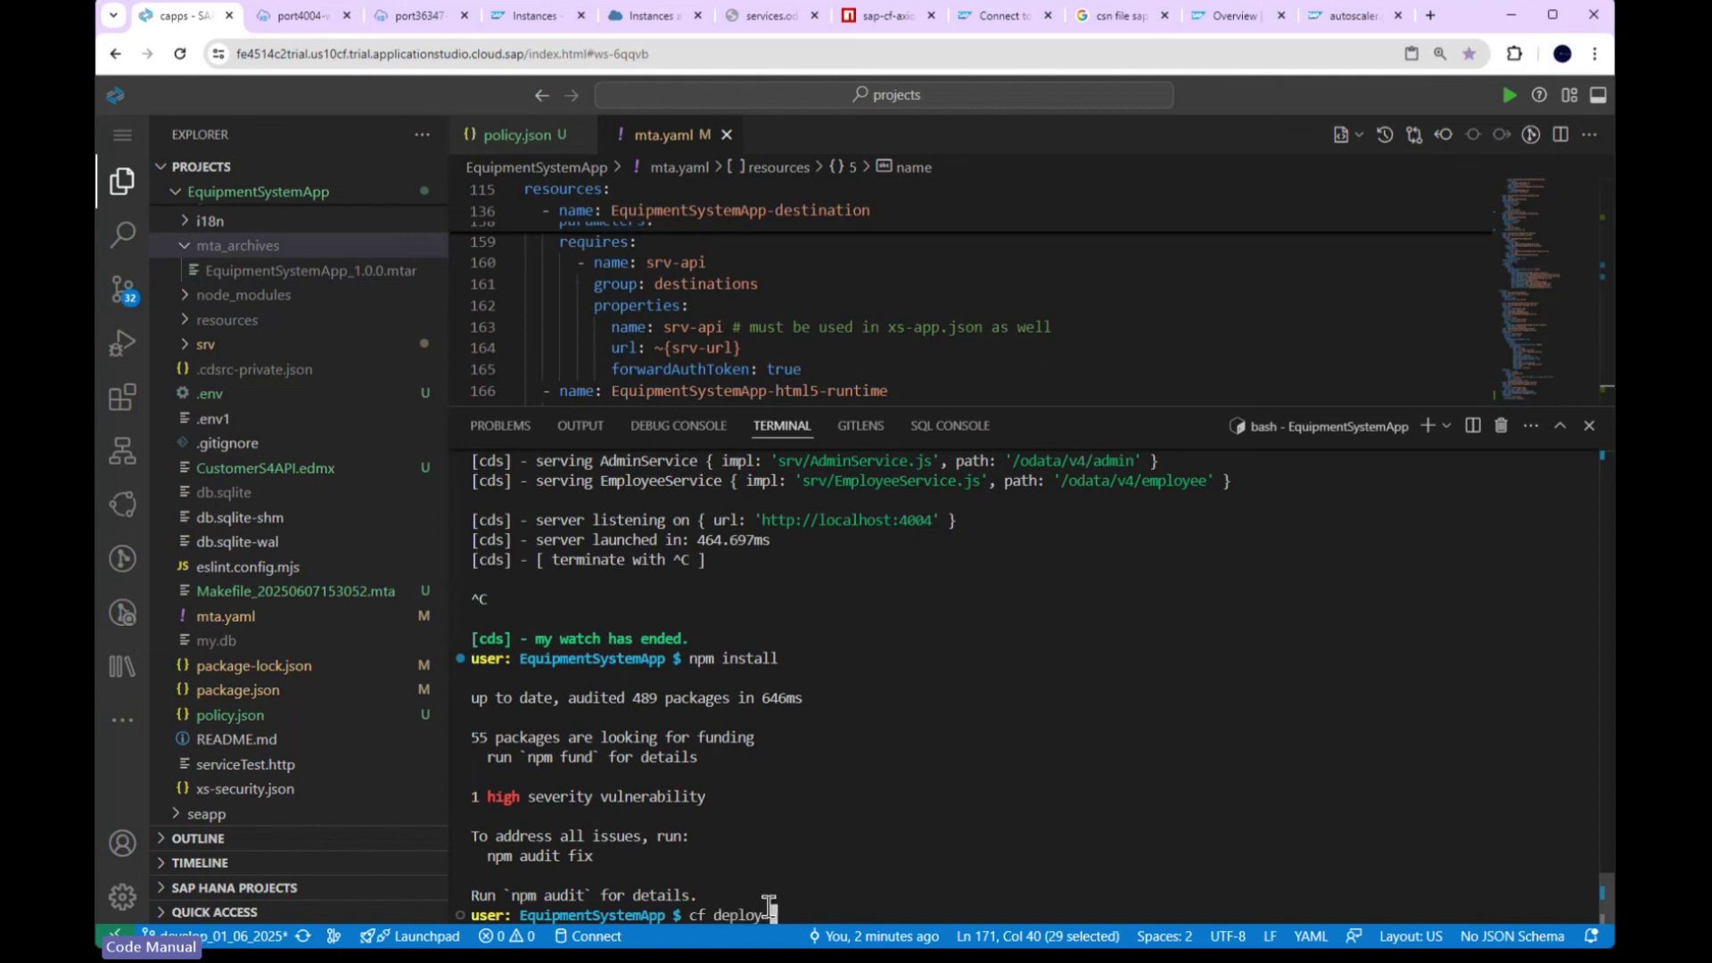
key("ctrl+v")
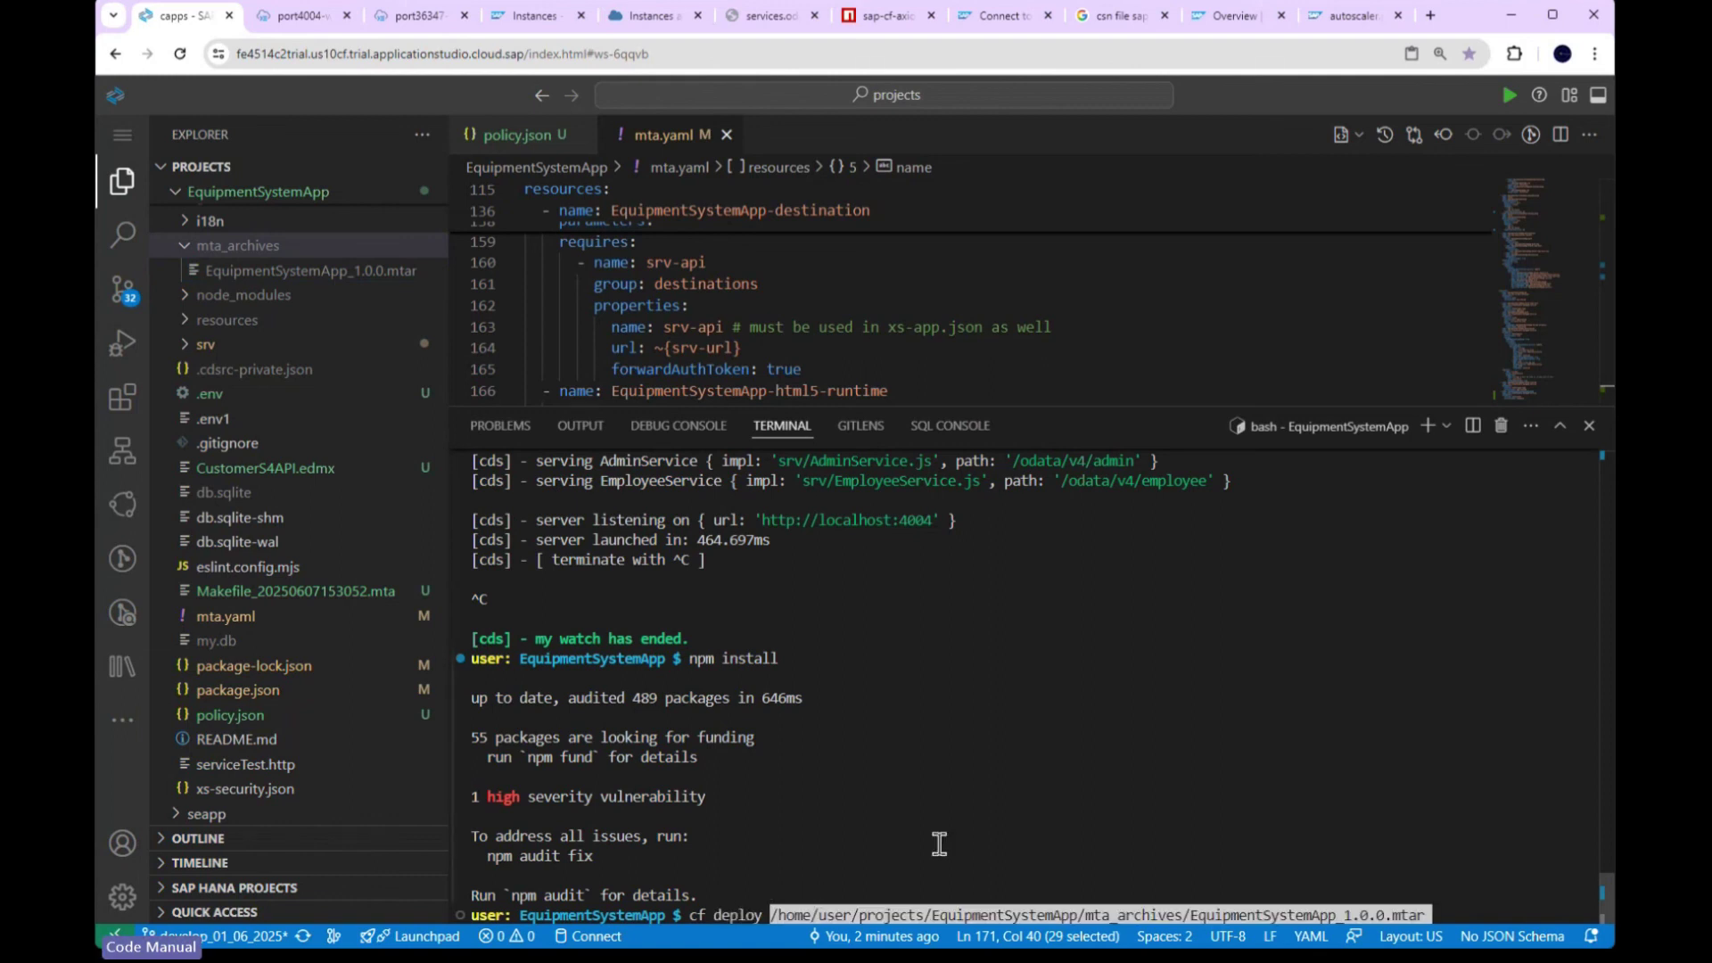
scroll(902, 641, "up", 4)
scroll(903, 641, "down", 4)
key("Return")
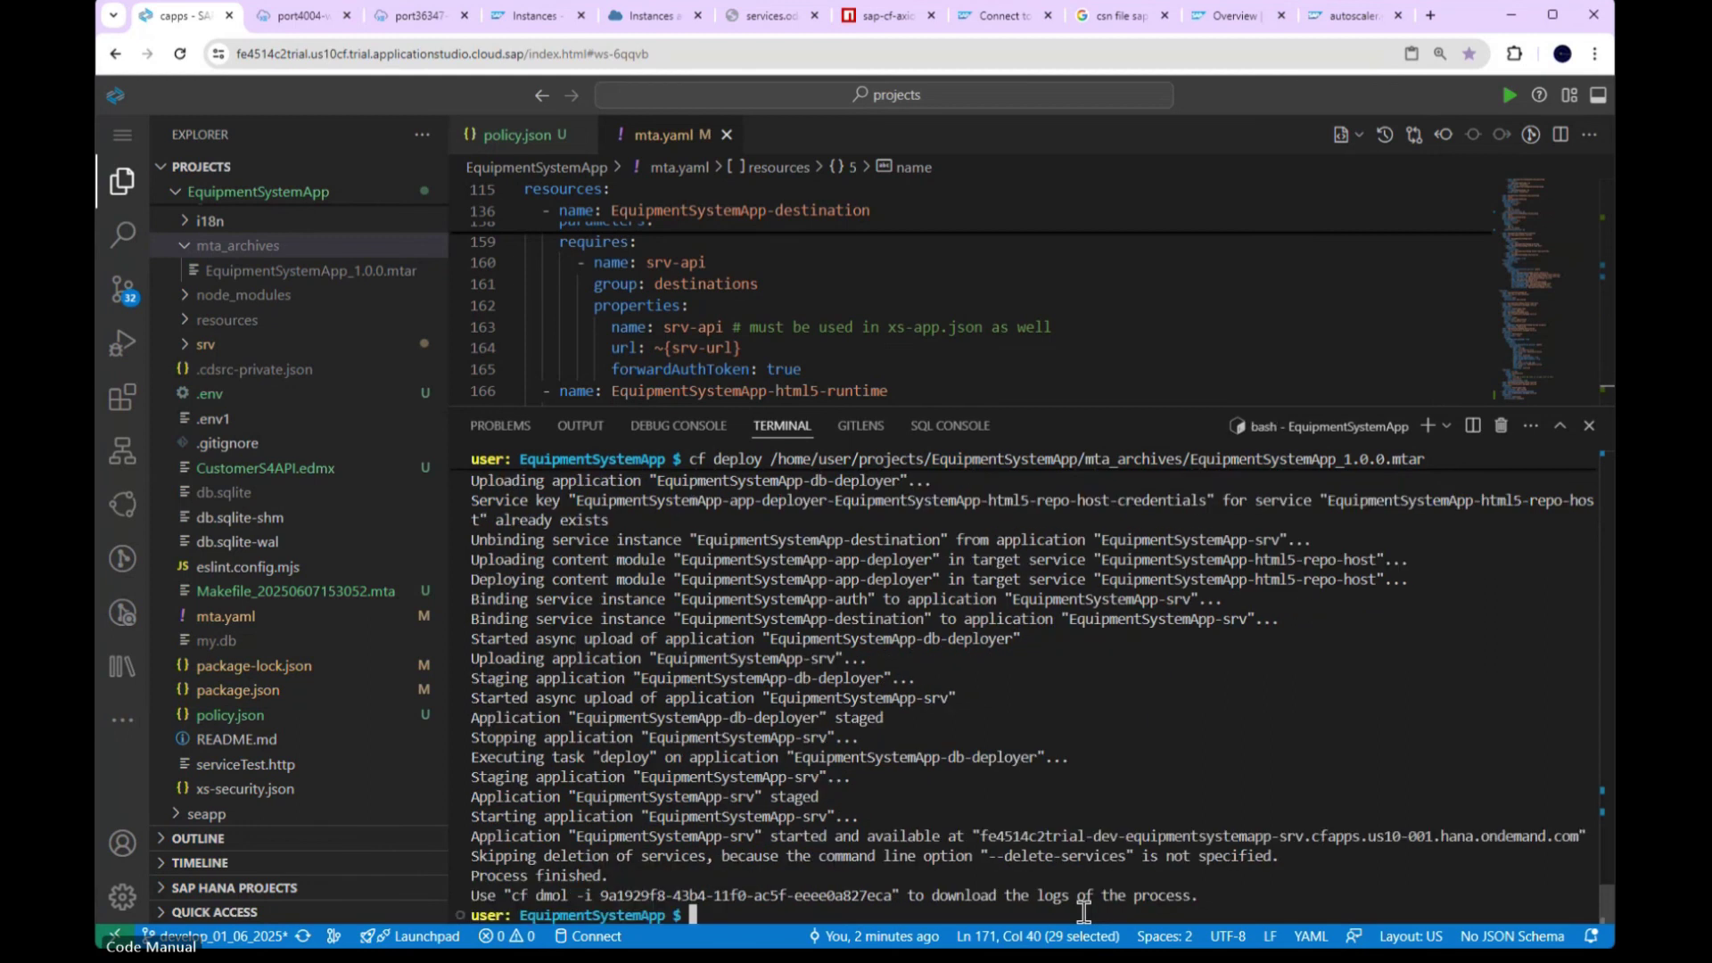
left_click_drag(1253, 896, 566, 500)
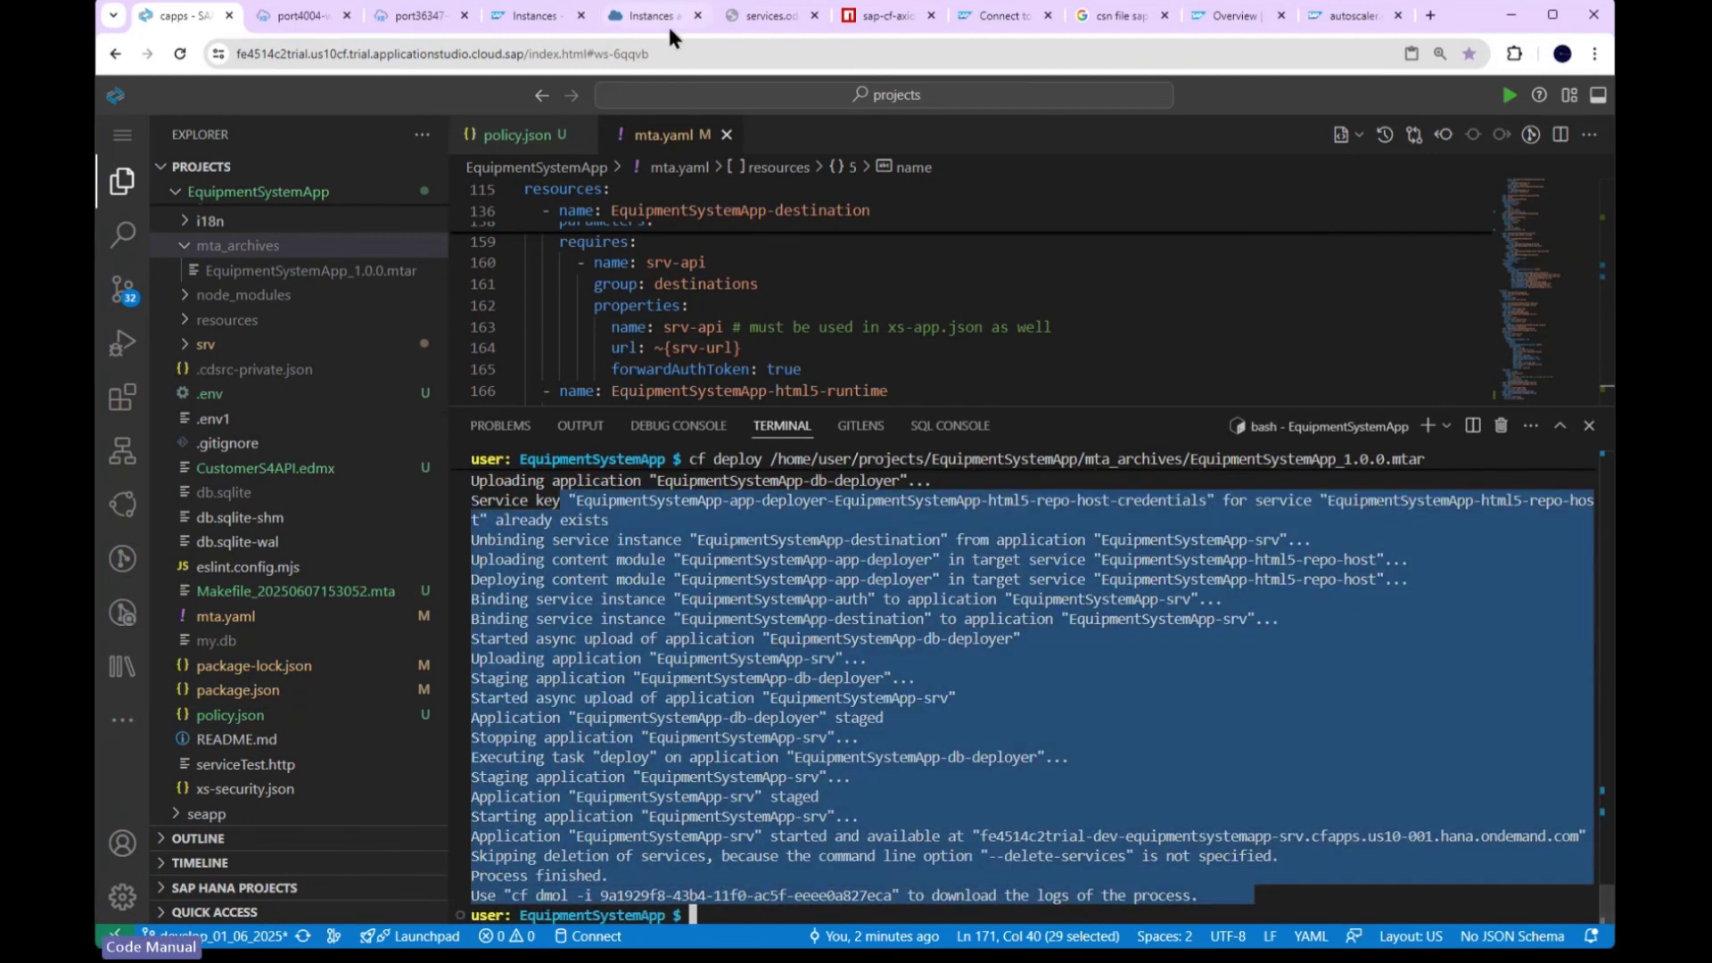
Step: Switch to the SAP BTP Cockpit, reload Instances and Subscriptions, close the open instance details and look for EquipmentSystemApp-autoscaler among the instances
left_click(641, 18)
left_click(181, 53)
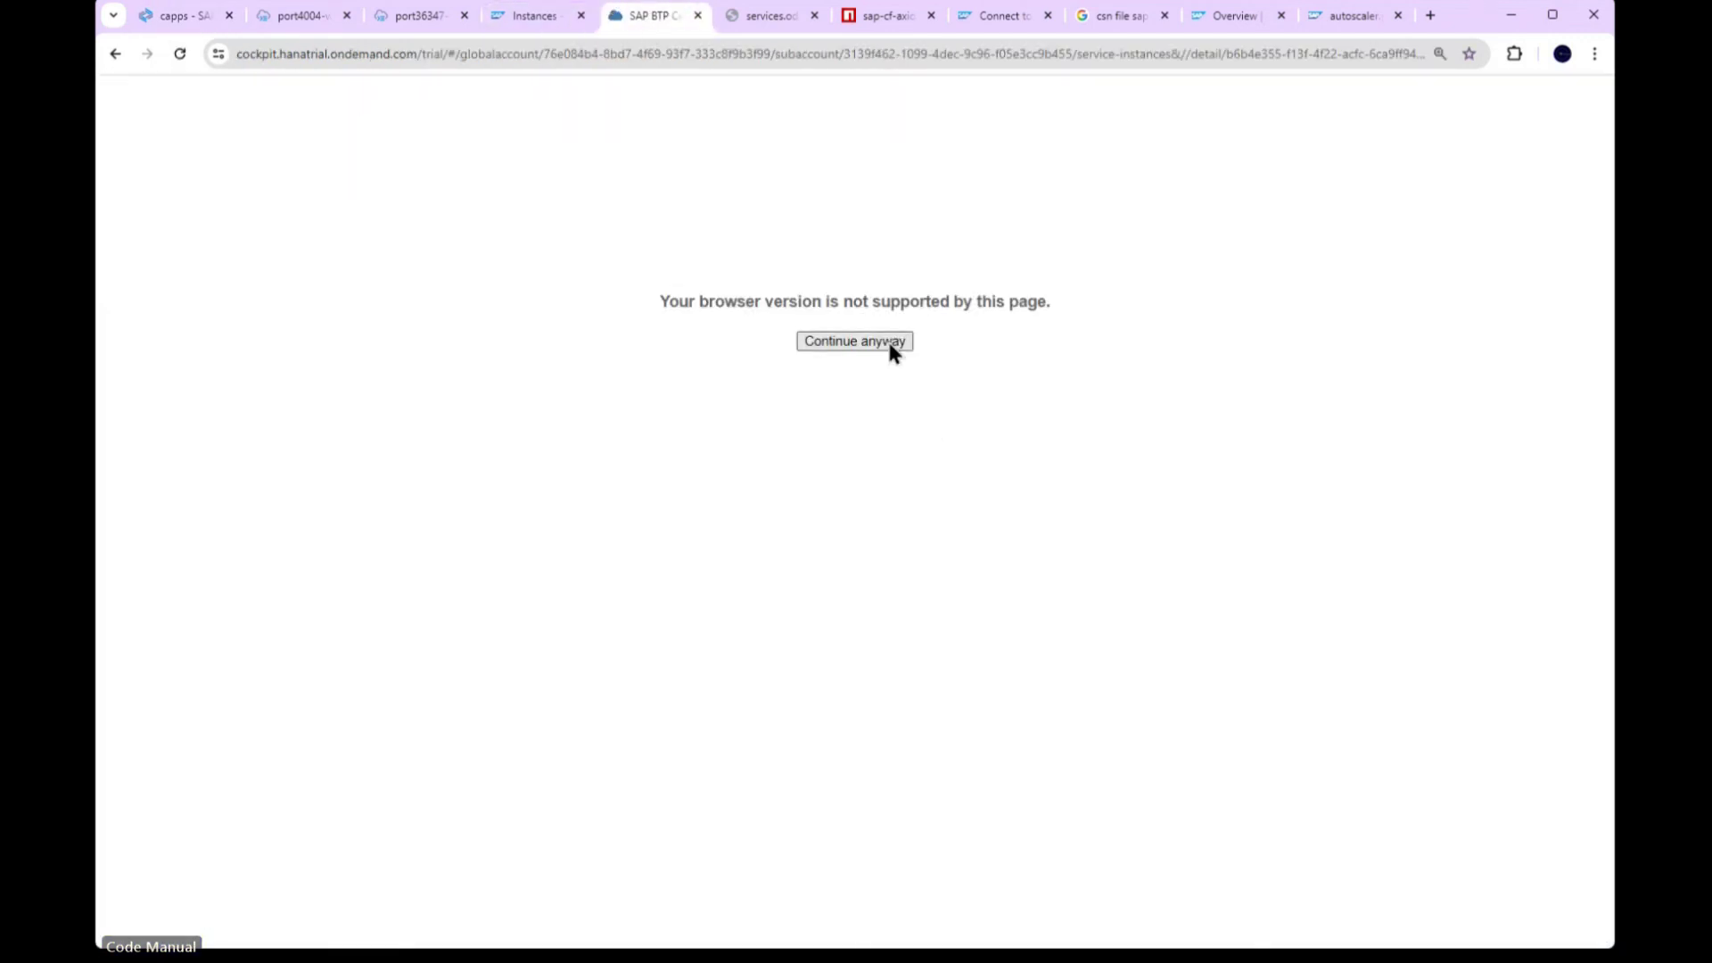
left_click(890, 346)
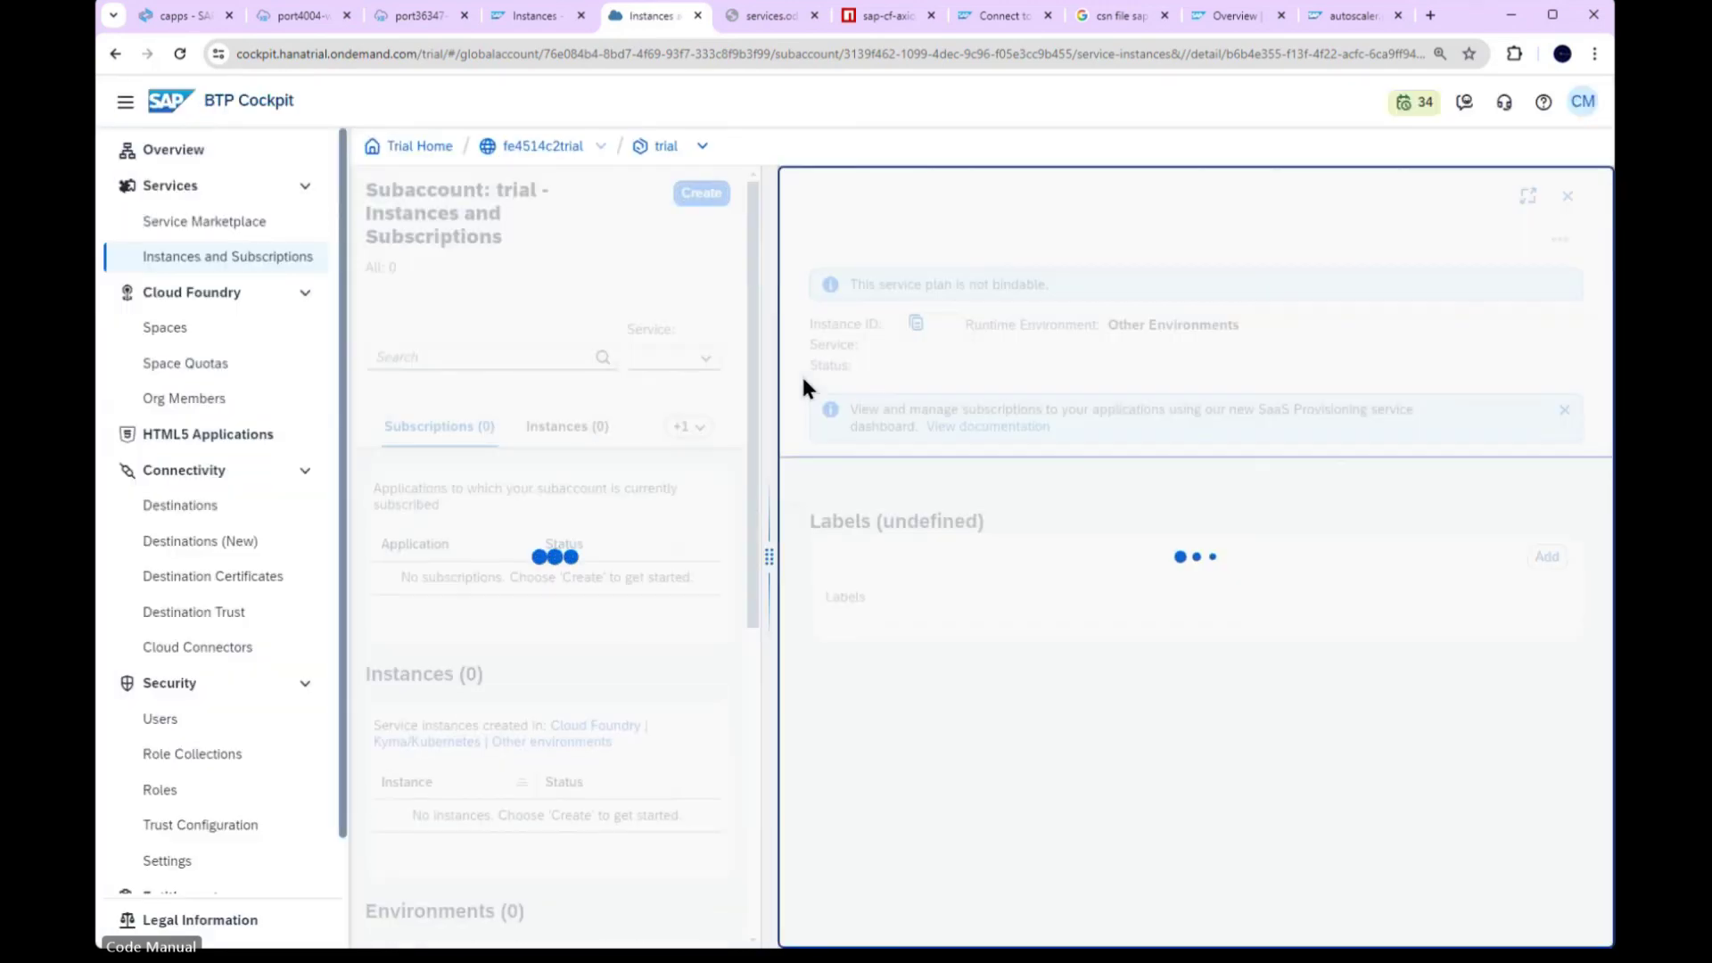
left_click(1561, 196)
scroll(926, 616, "down", 5)
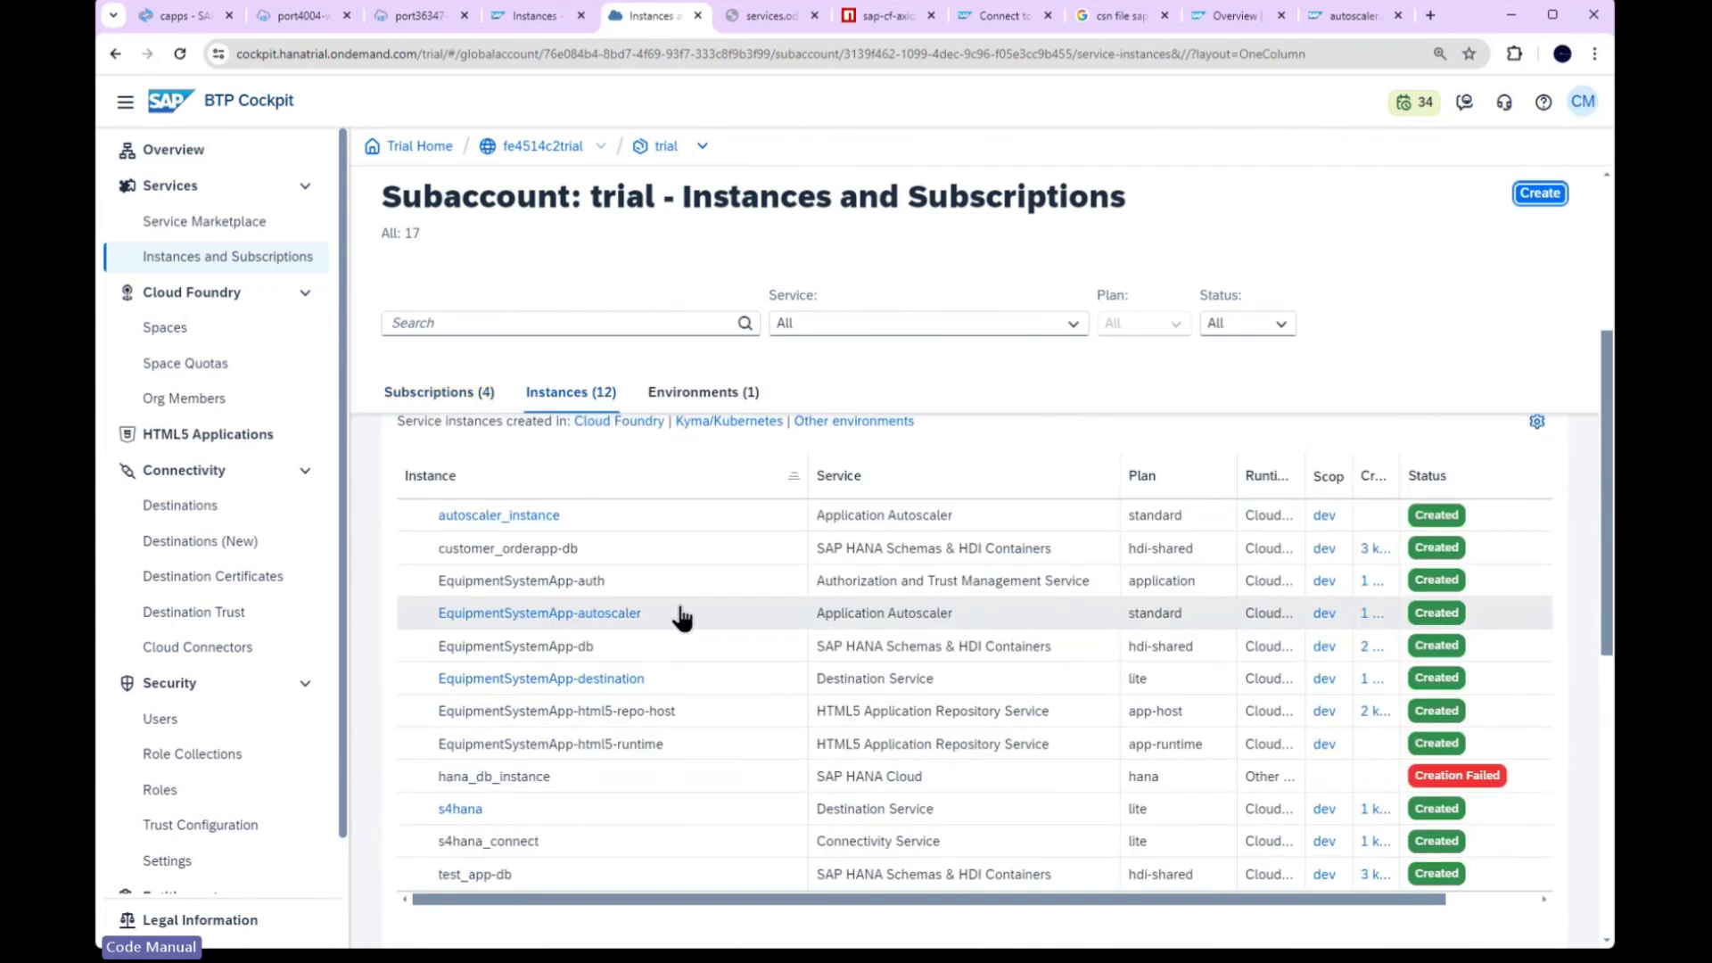
scroll(694, 629, "down", 1)
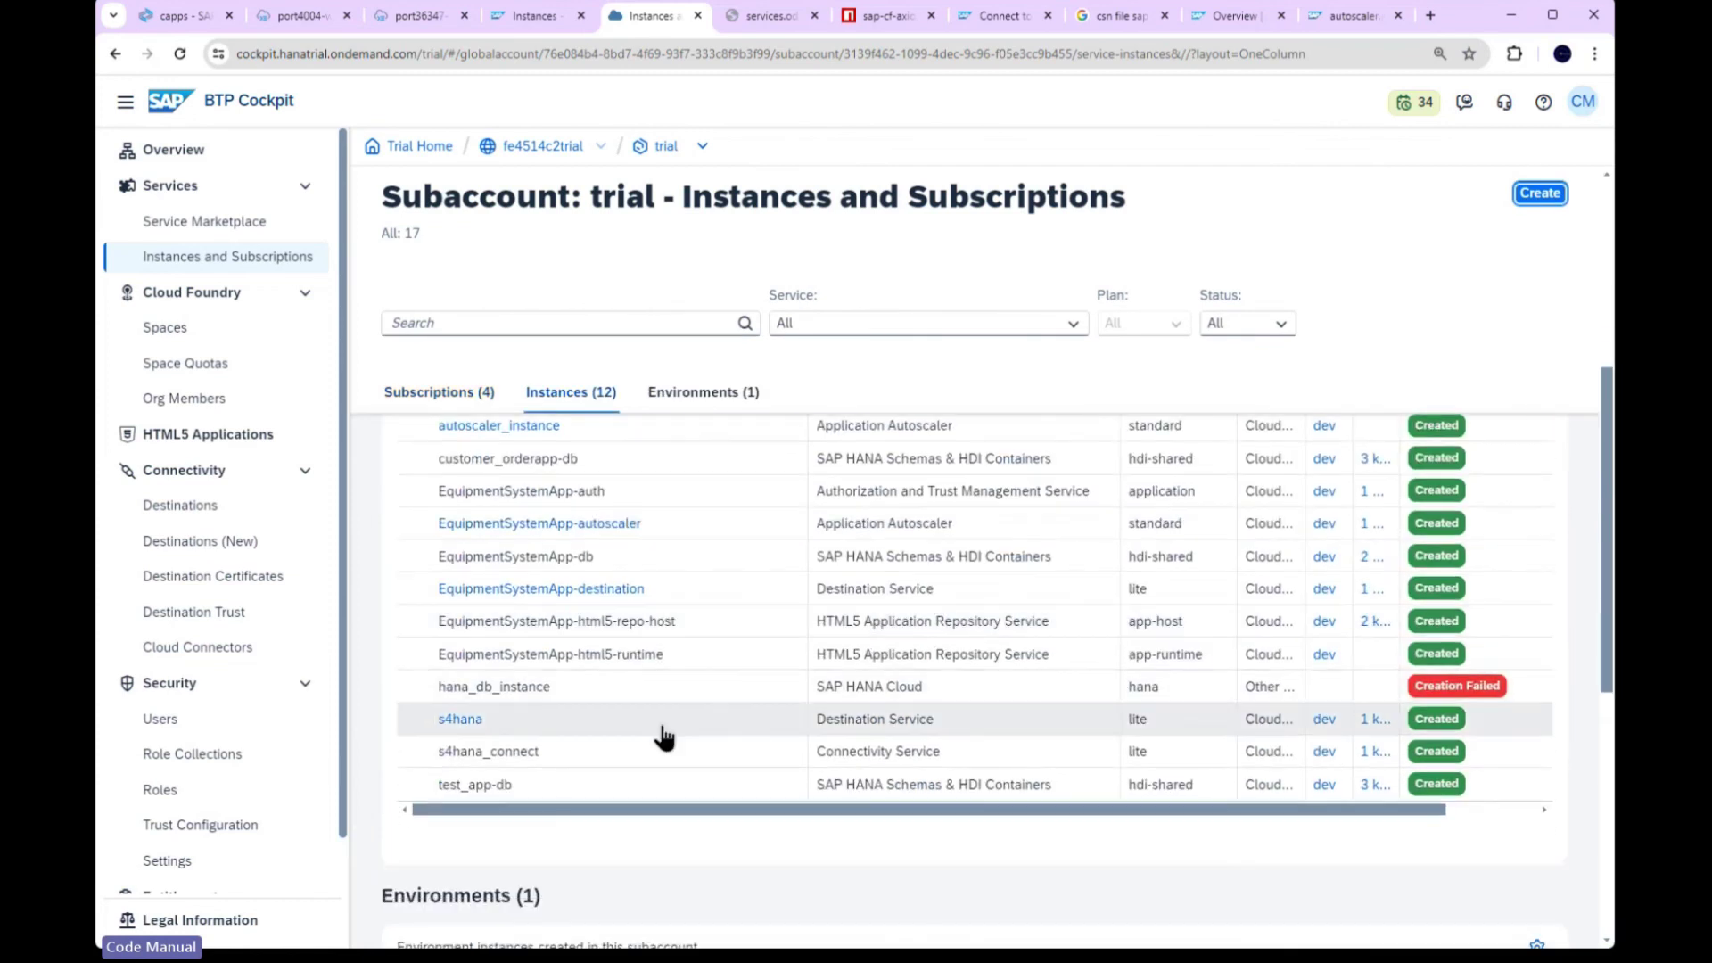
scroll(633, 696, "up", 1)
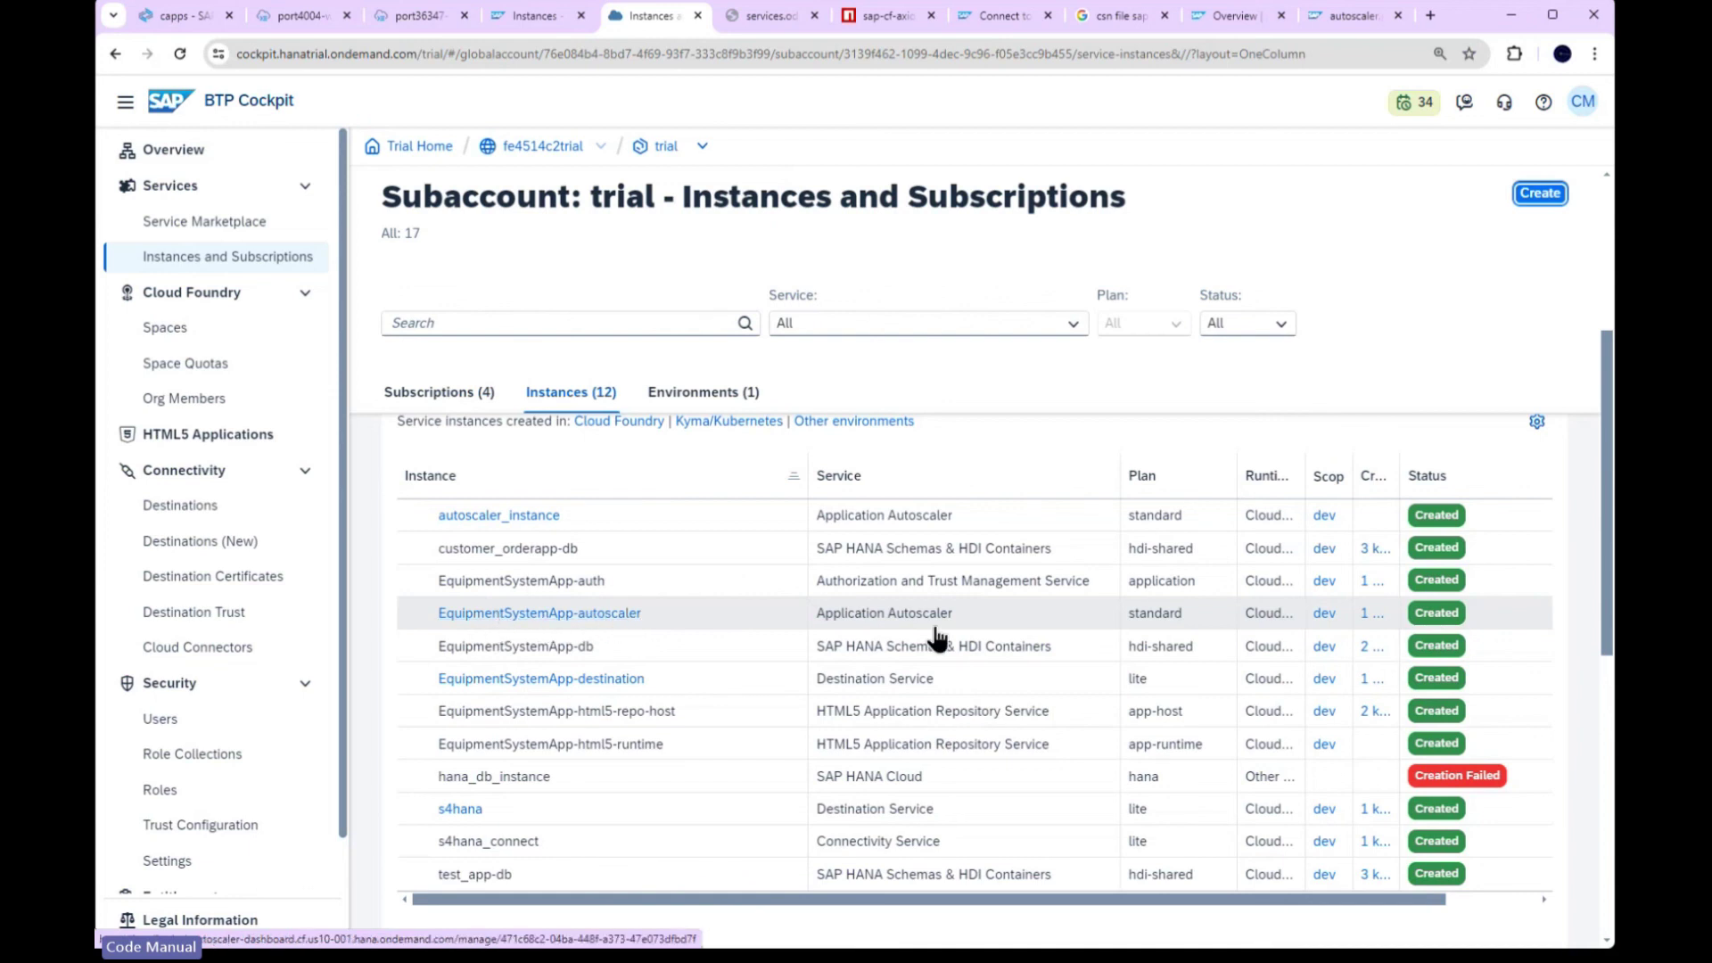
Step: Check the applications bound to the EquipmentSystemApp-autoscaler instance and open its Application Autoscaler Dashboard
left_click(754, 623)
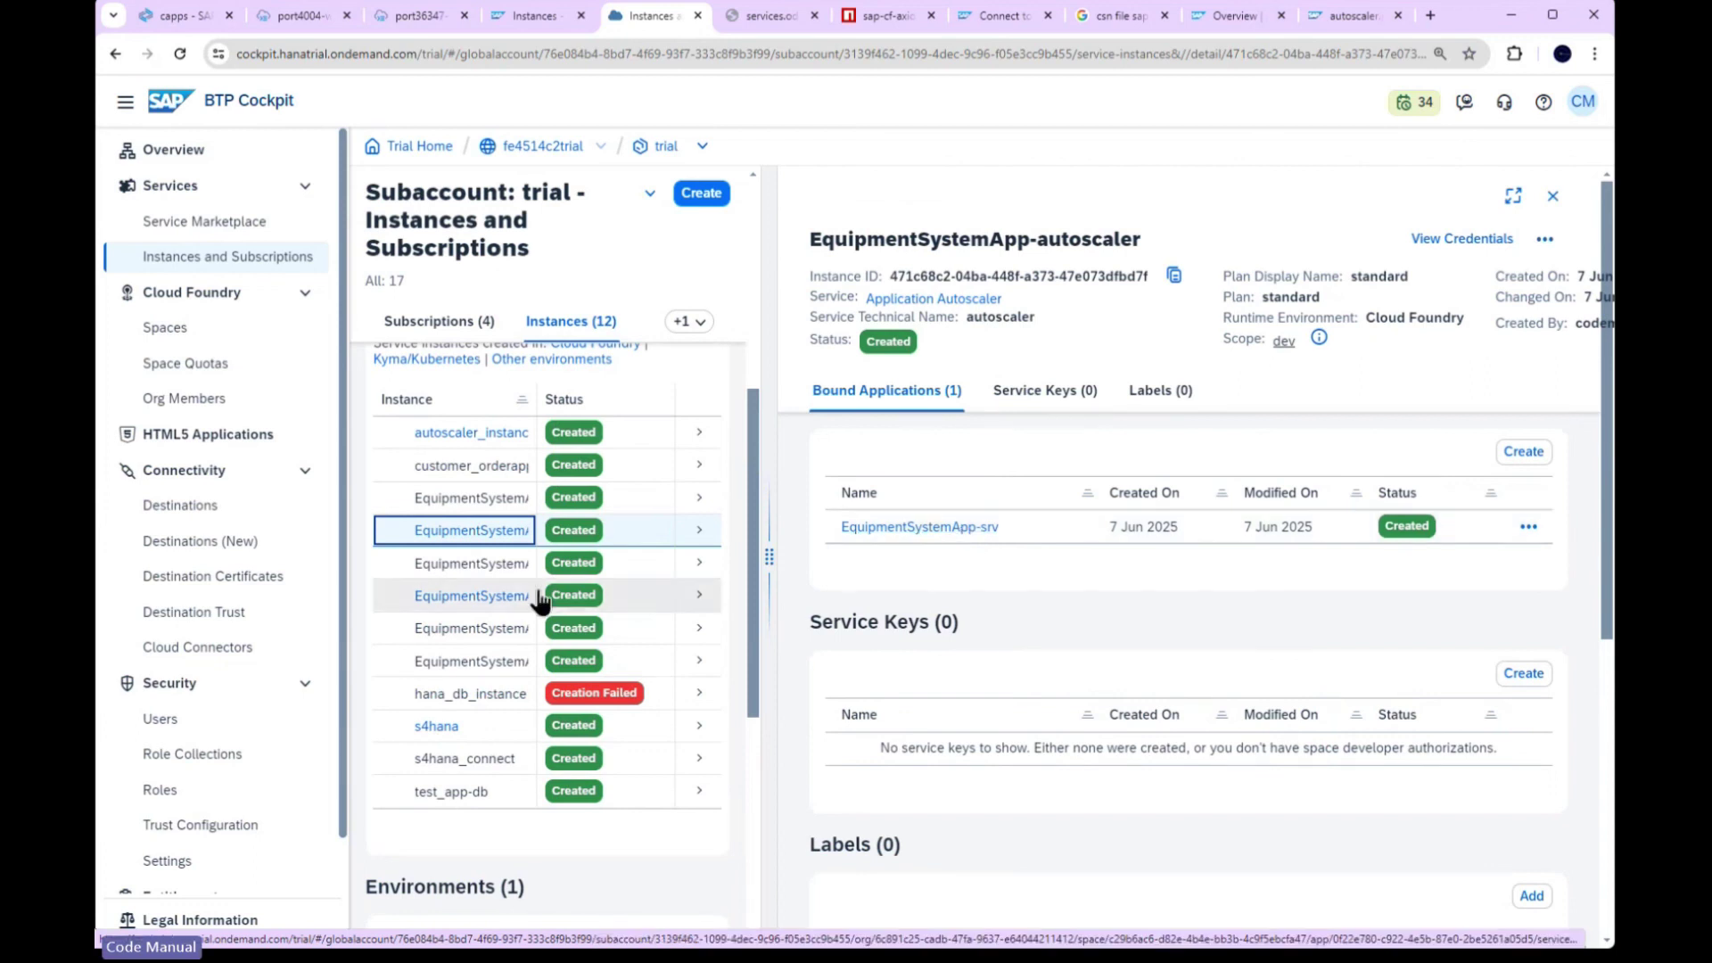
left_click(501, 532)
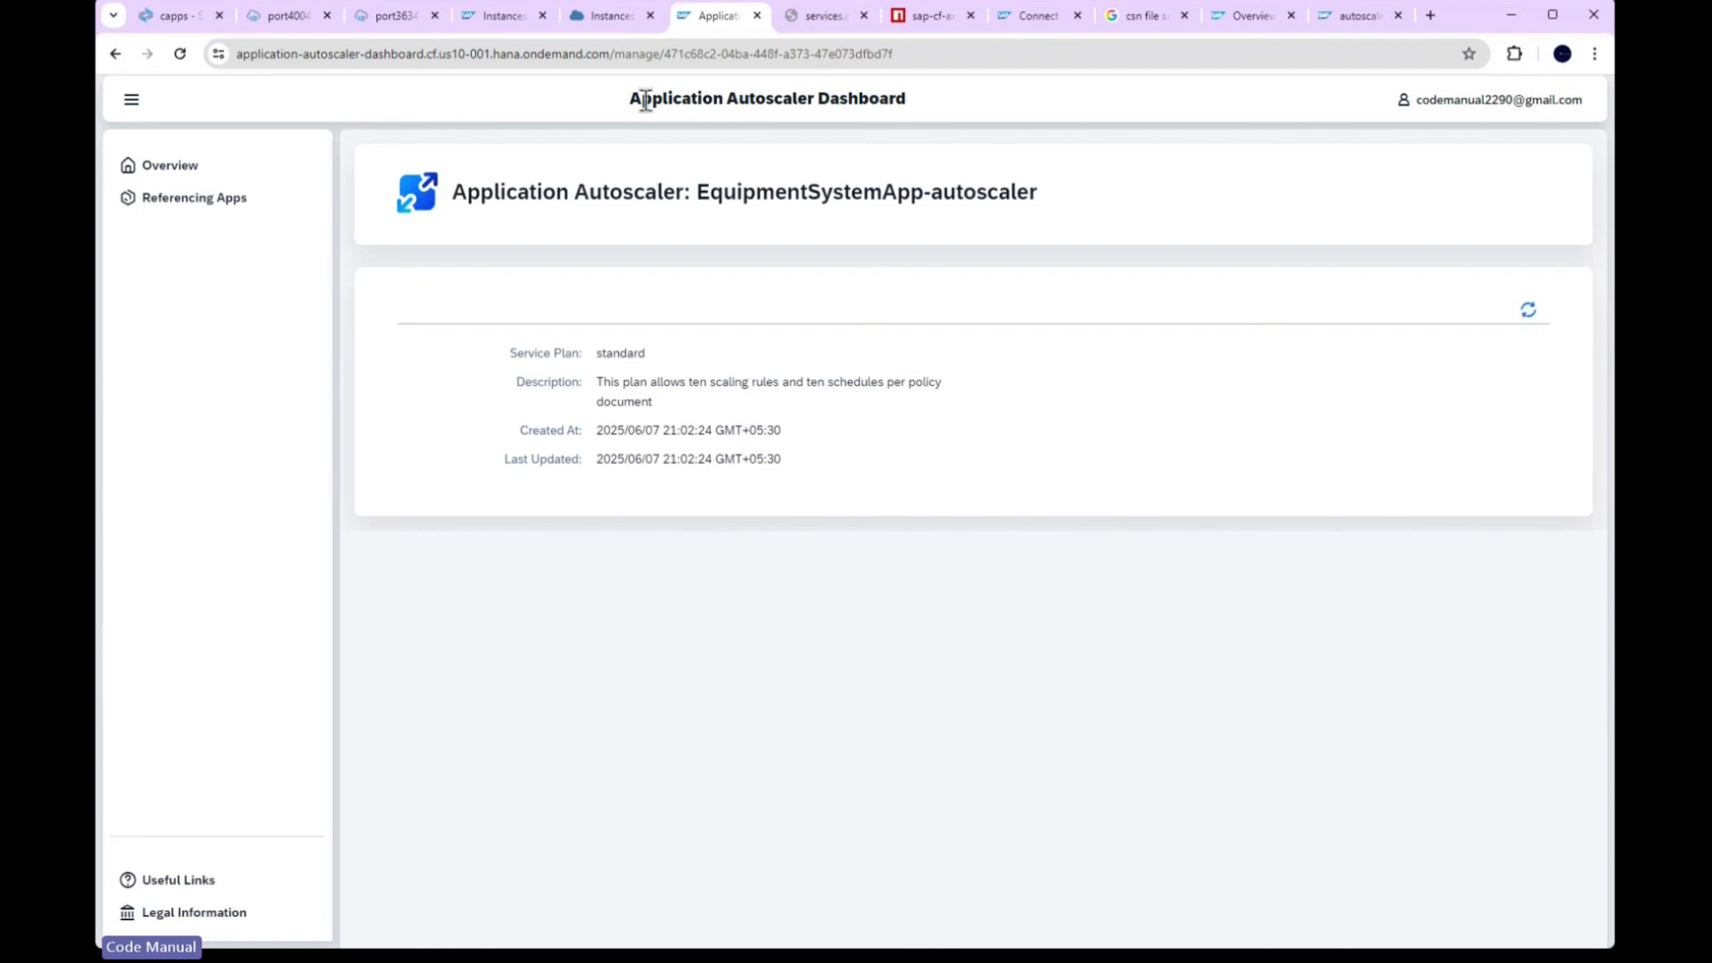
left_click_drag(631, 99, 928, 111)
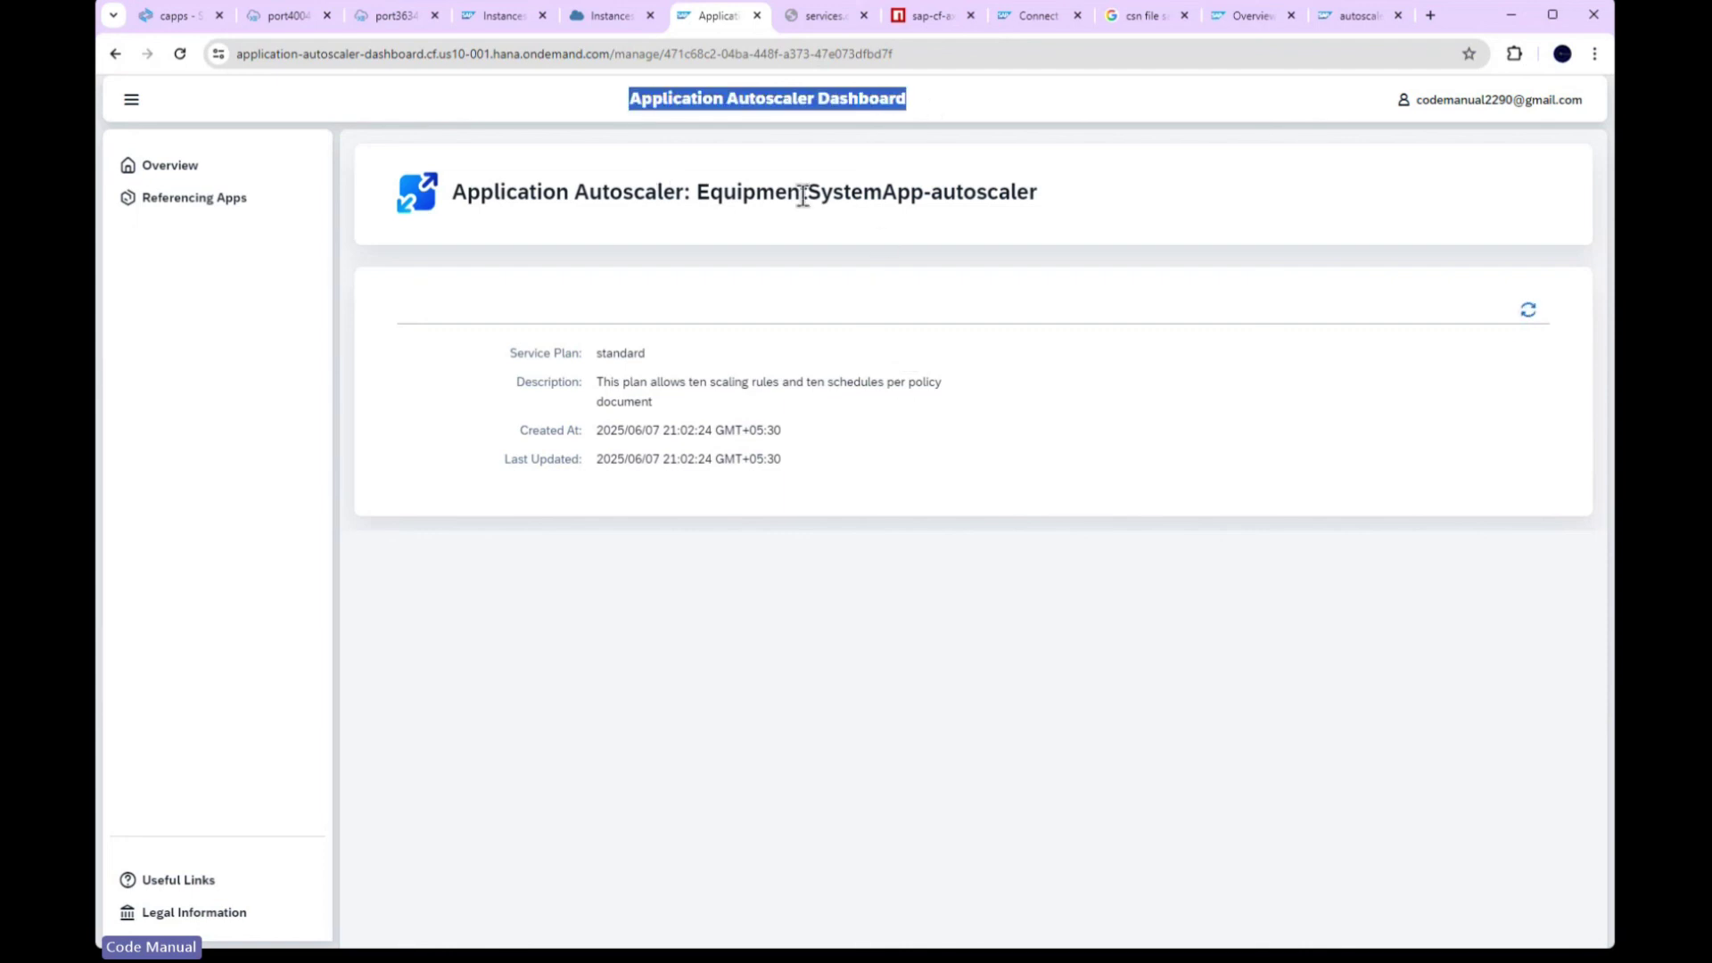